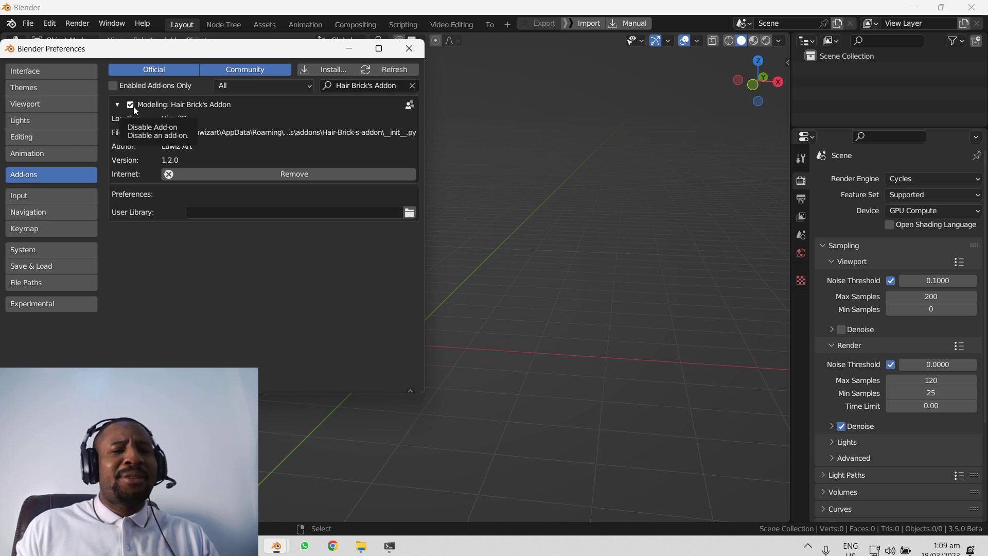
Step: Disable the Hair Brick's add-on and remove it from the preferences
{"action": "left_click", "coordinate": [131, 105]}
{"action": "left_click", "coordinate": [229, 175]}
{"action": "left_click", "coordinate": [255, 222]}
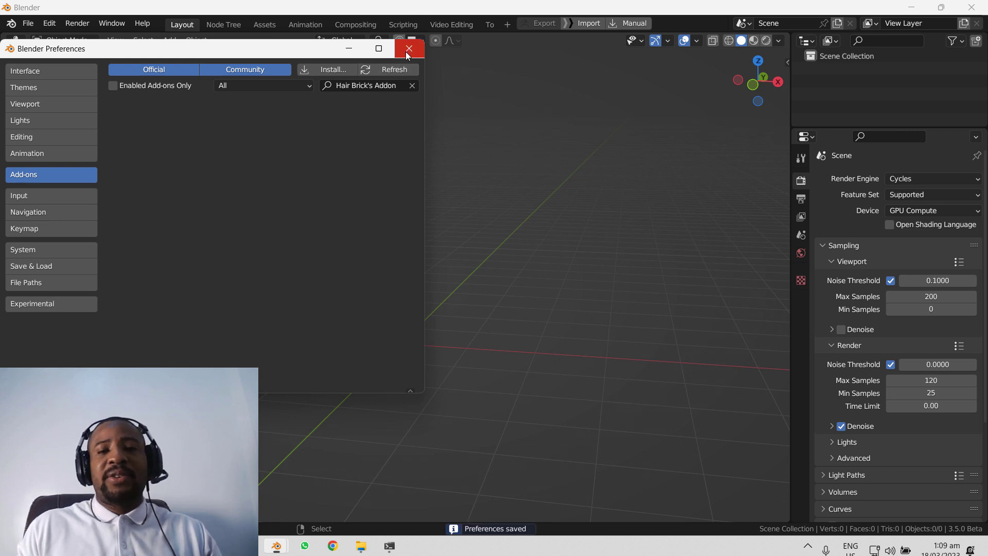
Step: Close the preferences and restart Blender without saving the untitled file, dismissing the splash screen
{"action": "left_click", "coordinate": [410, 48]}
{"action": "left_click", "coordinate": [971, 7]}
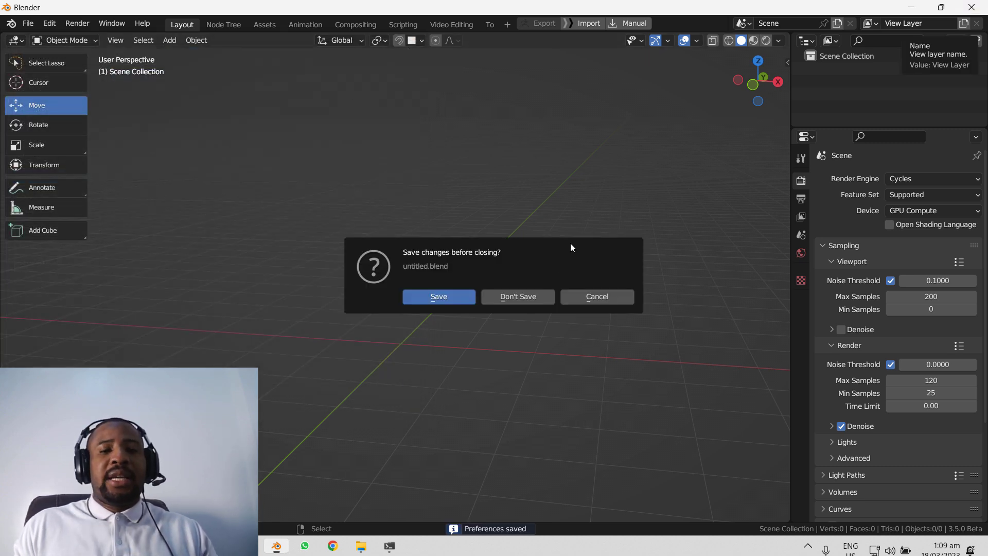
{"action": "left_click", "coordinate": [514, 295]}
{"action": "left_click", "coordinate": [276, 545]}
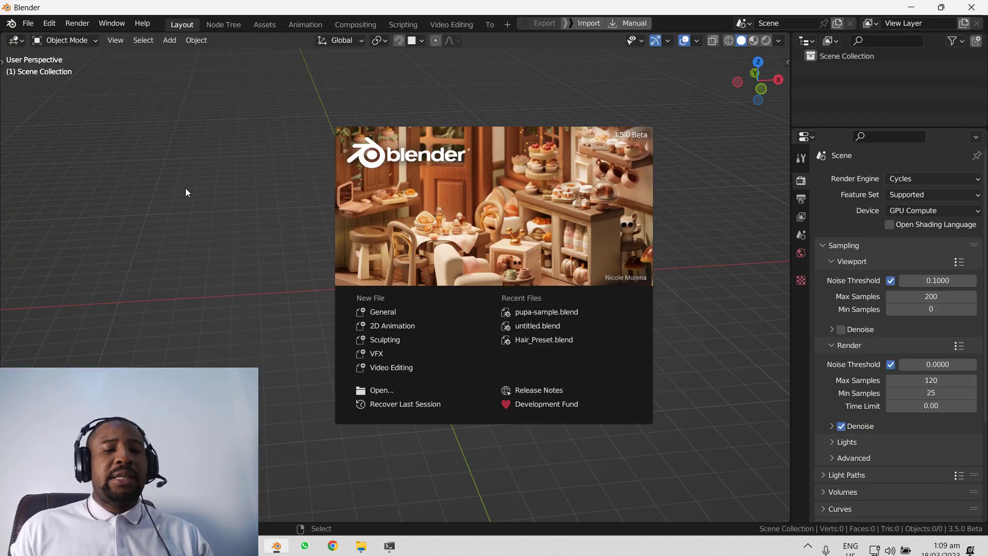
{"action": "left_click", "coordinate": [186, 193]}
Step: Install the add-on from Hair-Brick's 1.2.zip in the Compressed folder of Downloads
{"action": "key", "text": "F4"}
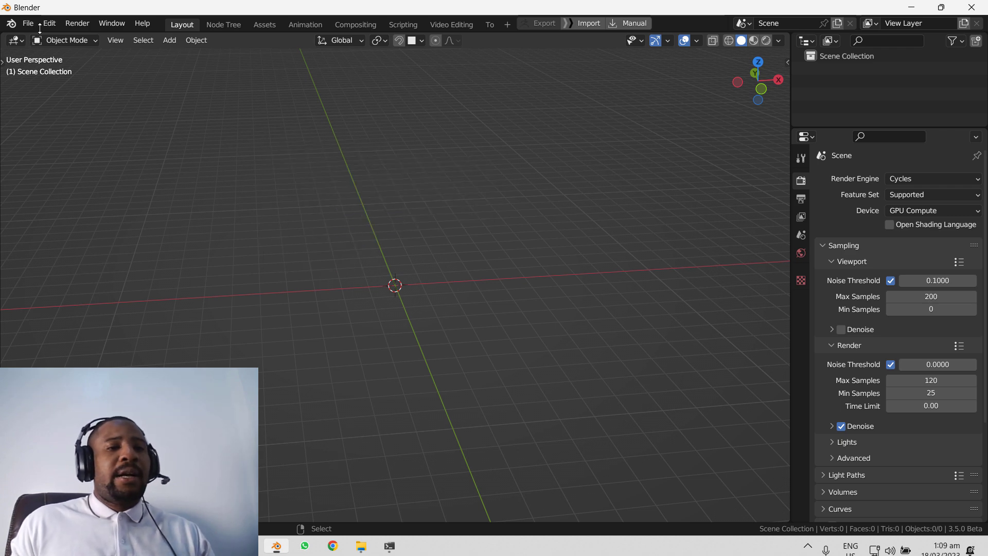
{"action": "left_click", "coordinate": [43, 24]}
{"action": "left_click", "coordinate": [78, 215]}
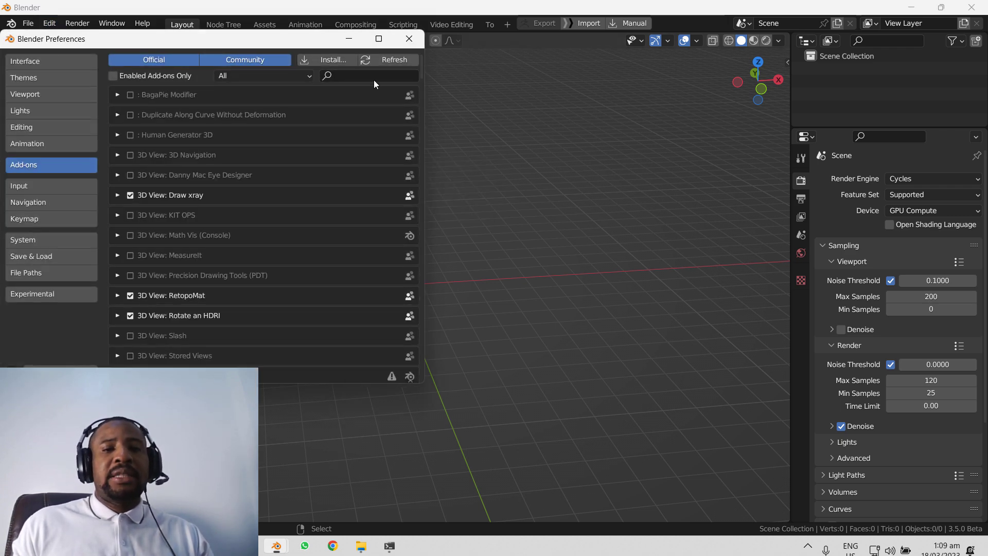
{"action": "left_click", "coordinate": [331, 61]}
{"action": "left_click", "coordinate": [60, 204]}
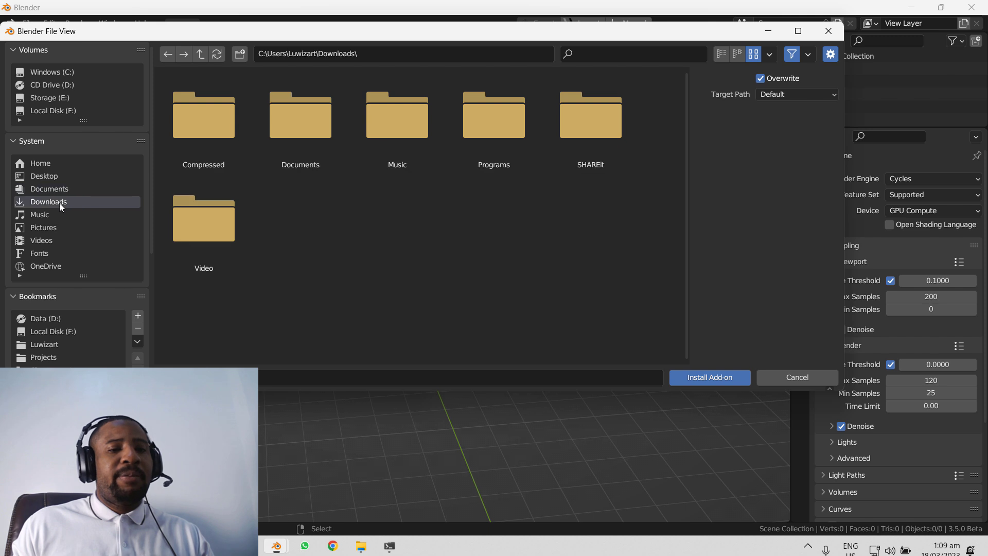
{"action": "double_click", "coordinate": [220, 140]}
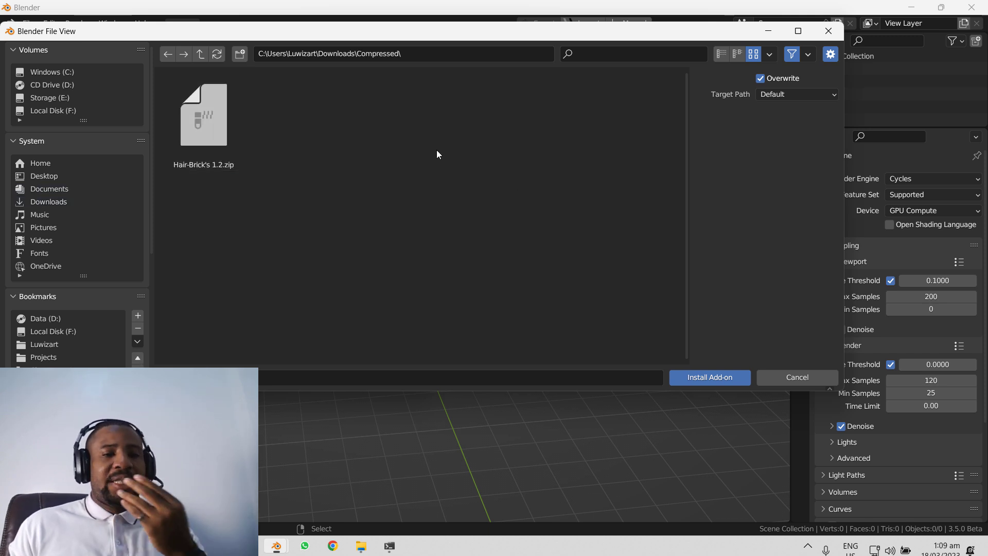
{"action": "left_click", "coordinate": [216, 134]}
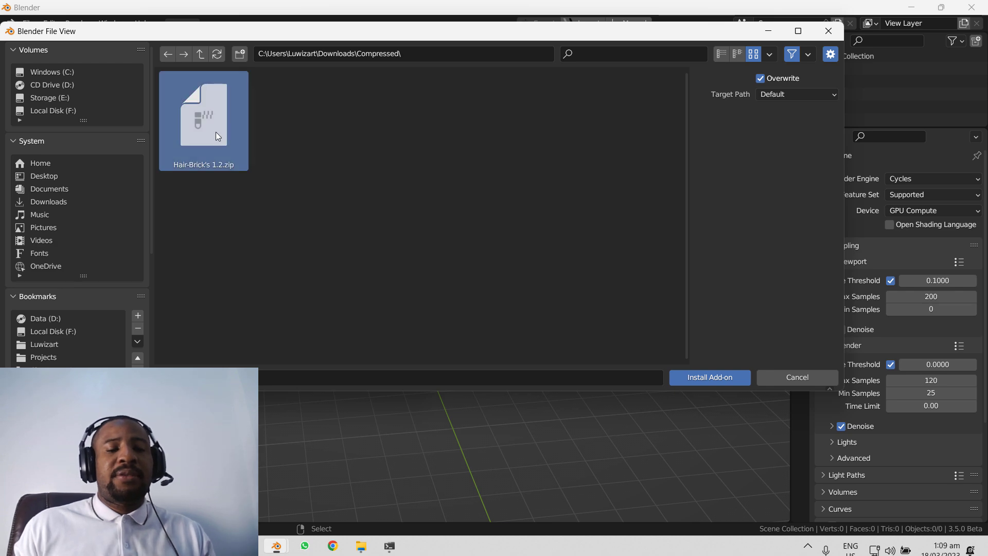
{"action": "double_click", "coordinate": [217, 135]}
Step: Enable the Hair Brick's add-on with its details expanded, and save the preferences before closing them
{"action": "left_click", "coordinate": [129, 96]}
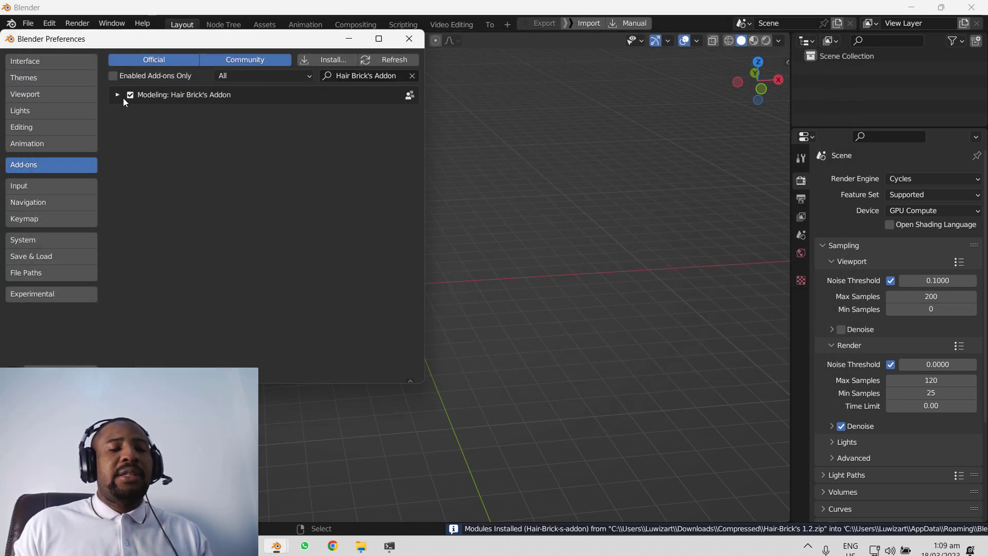
{"action": "left_click", "coordinate": [116, 96]}
{"action": "left_click_drag", "start_coordinate": [208, 48], "coordinate": [561, 83]}
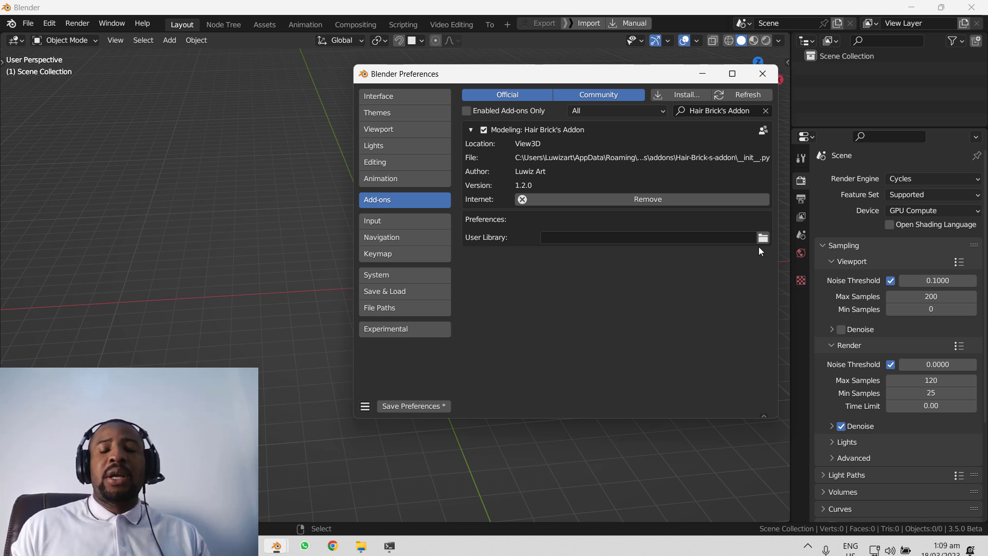
{"action": "left_click_drag", "start_coordinate": [631, 70], "coordinate": [483, 67]}
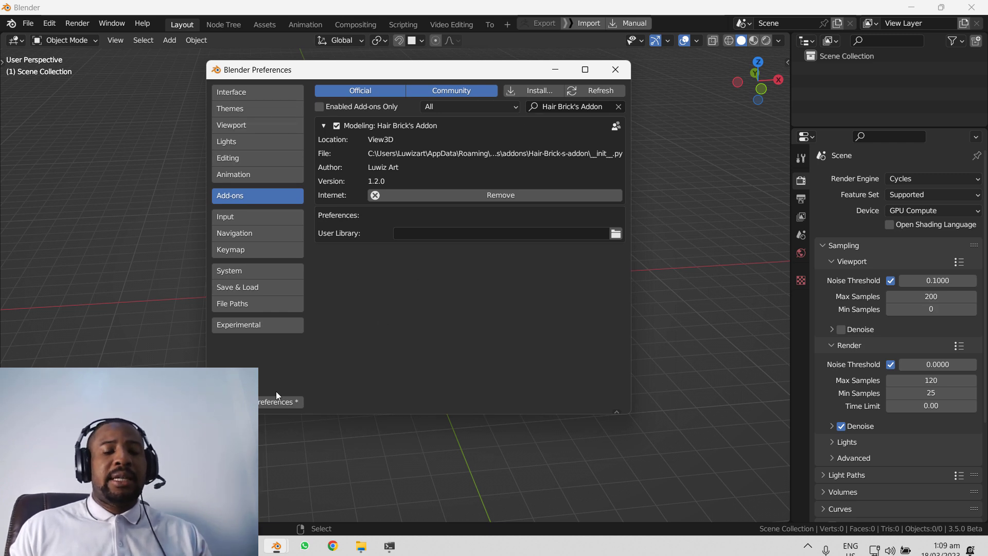
{"action": "left_click", "coordinate": [287, 402]}
{"action": "left_click", "coordinate": [622, 78]}
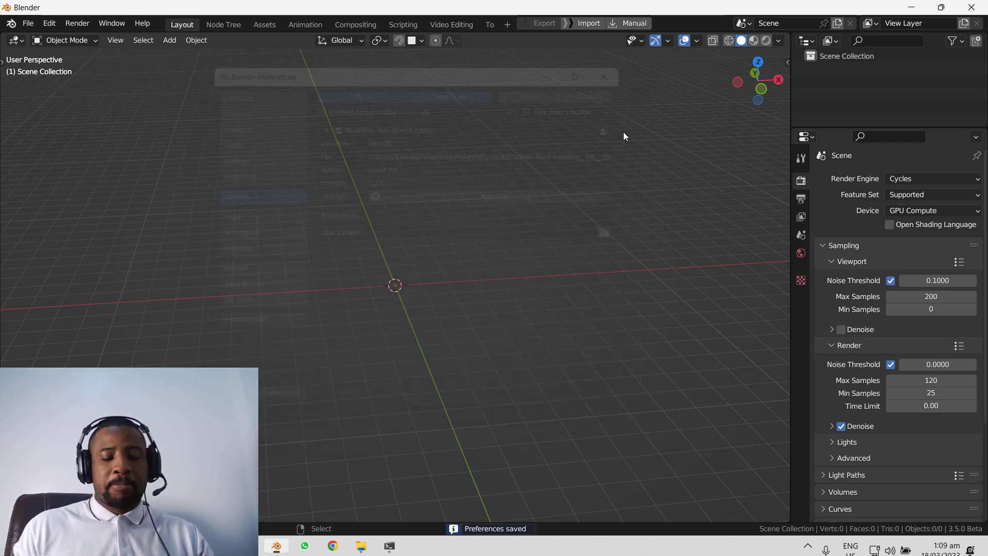
Step: Show the Hair Brick's panel beside the viewport, and add a UV sphere with the Move tool active
{"action": "key", "text": "n"}
{"action": "left_click", "coordinate": [782, 229]}
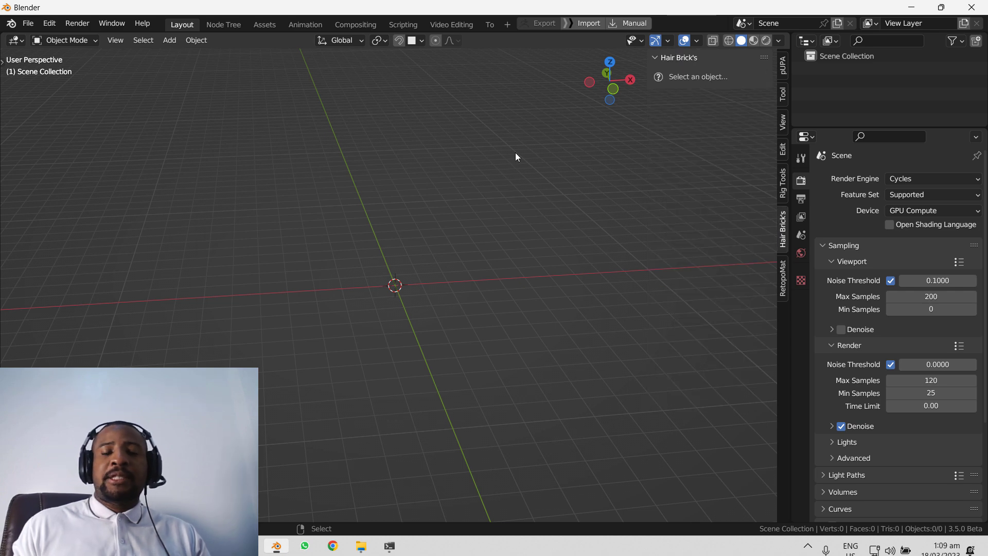
{"action": "key", "text": "shift+a"}
{"action": "mouse_move", "coordinate": [515, 135]}
{"action": "left_click", "coordinate": [577, 175]}
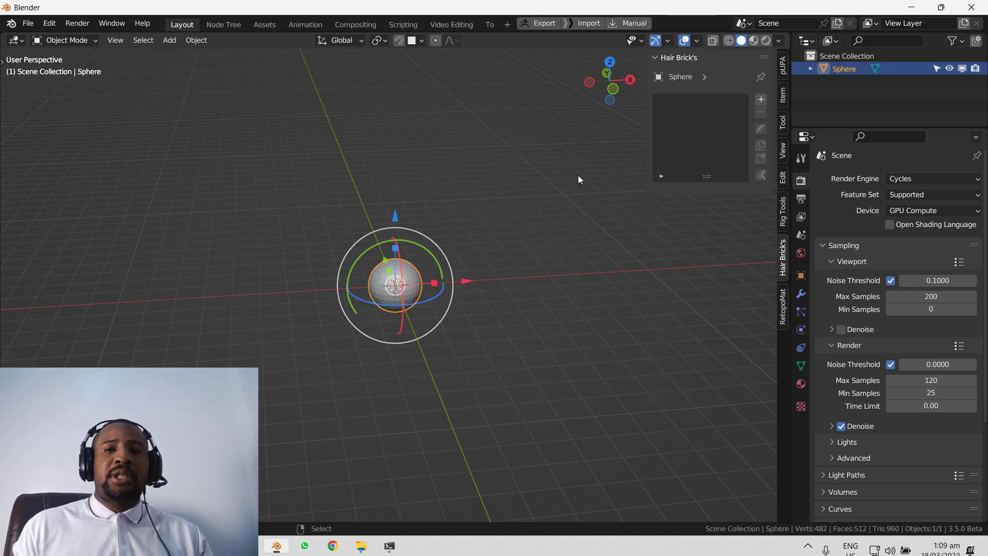
{"action": "key", "text": "shift+space"}
{"action": "key", "text": "g"}
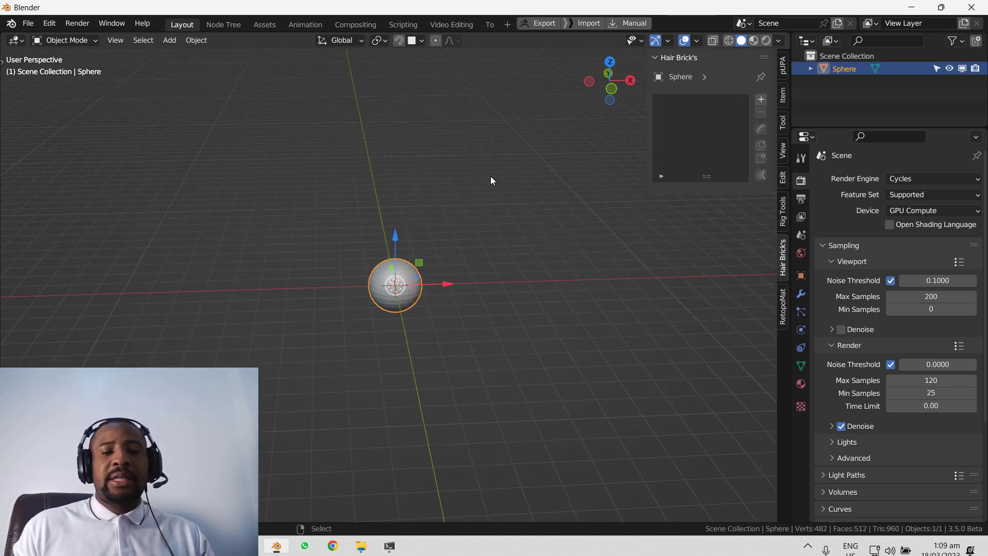
Step: Add a hair object to the sphere with the Hair Brick's add-on and delete it
{"action": "middle_click_drag", "start_coordinate": [490, 176], "coordinate": [479, 197]}
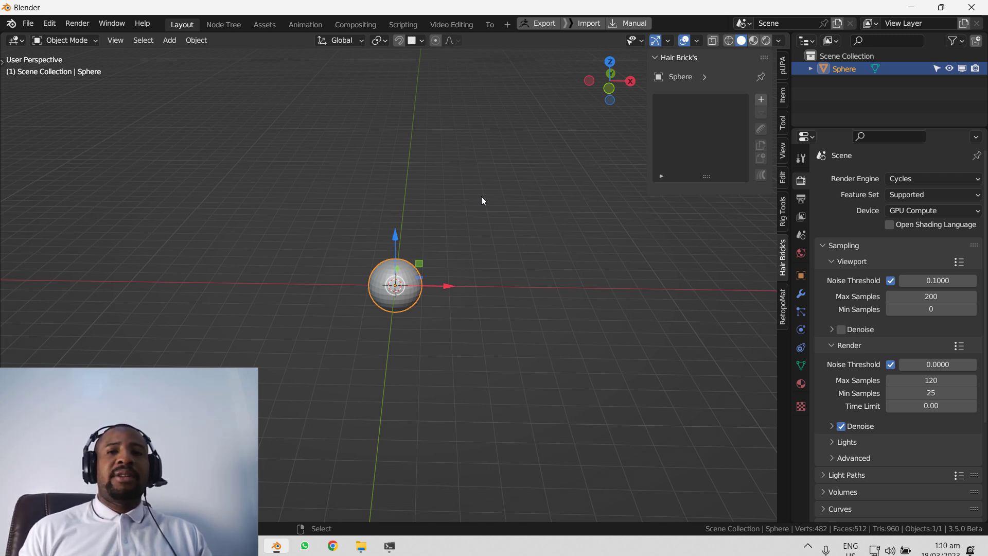
{"action": "left_click", "coordinate": [762, 99]}
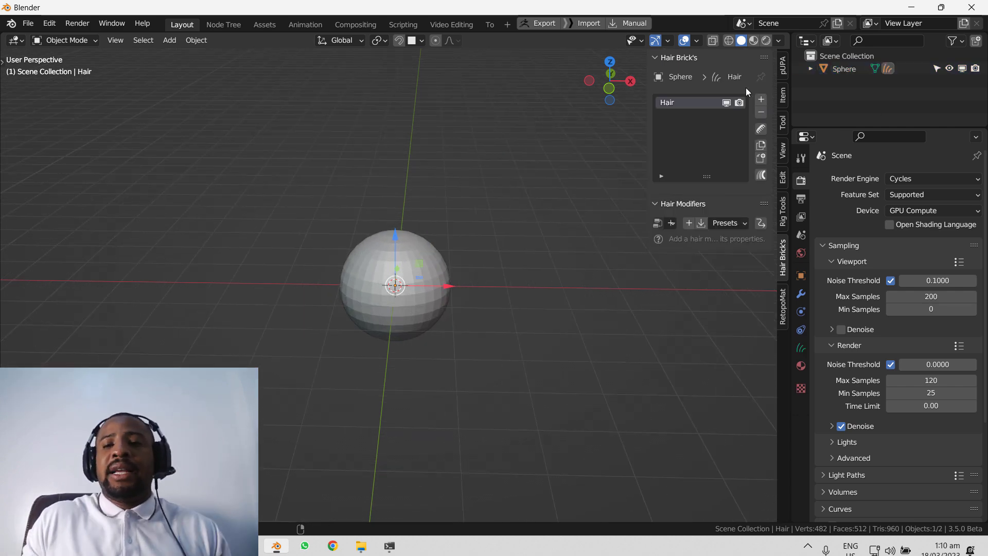
{"action": "left_click", "coordinate": [761, 113]}
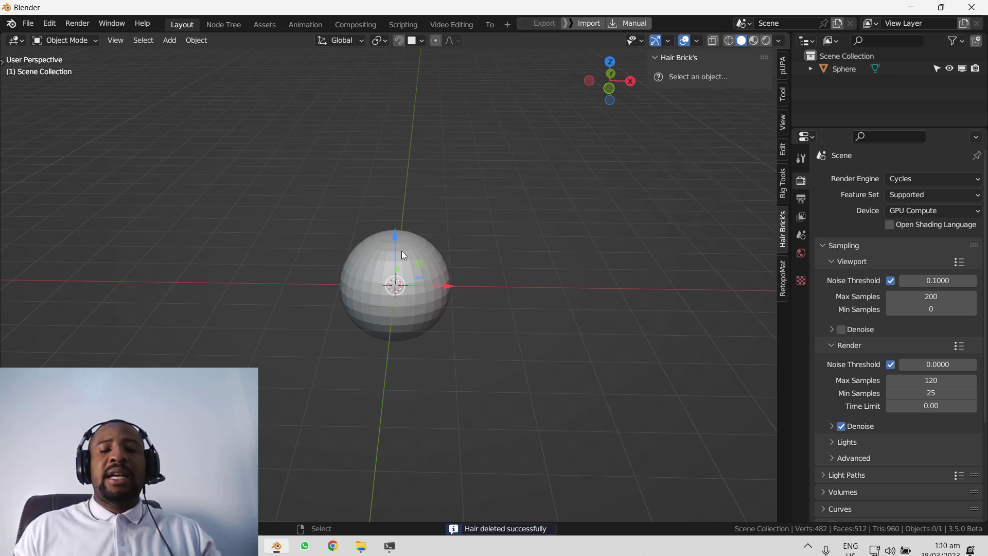
Step: Reselect the sphere and pin it in the Hair Brick's panel, adding and deleting a second test hair
{"action": "left_click", "coordinate": [348, 285]}
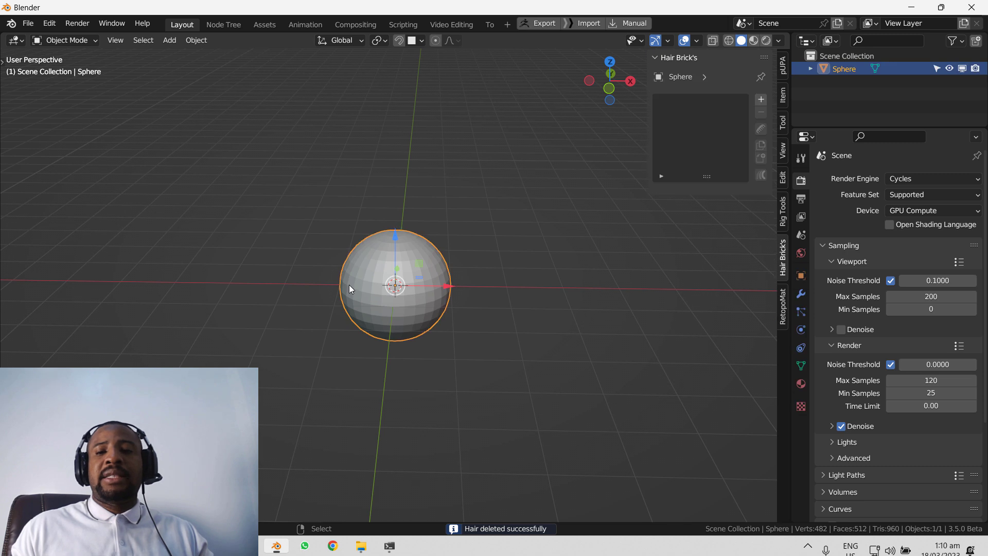
{"action": "left_click", "coordinate": [764, 102]}
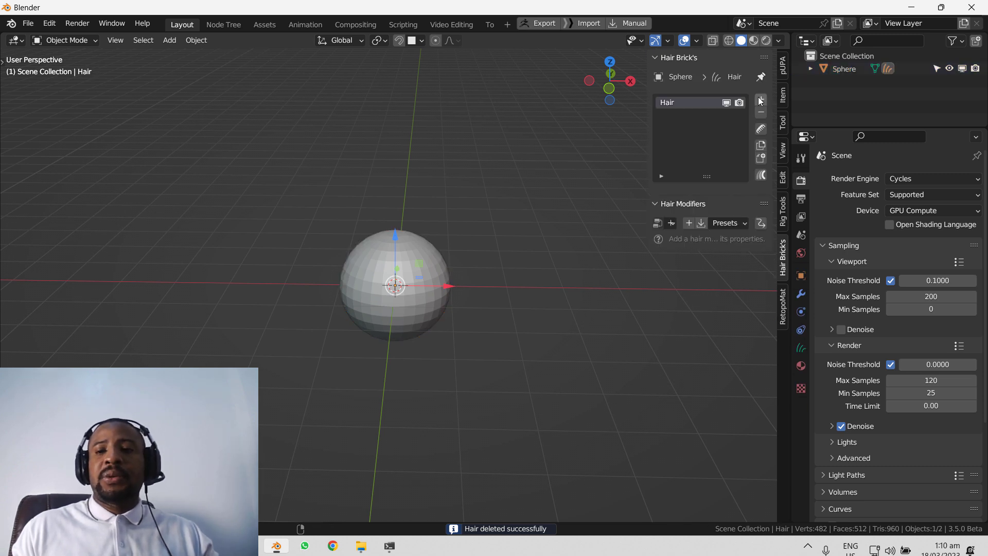
{"action": "left_click", "coordinate": [761, 113]}
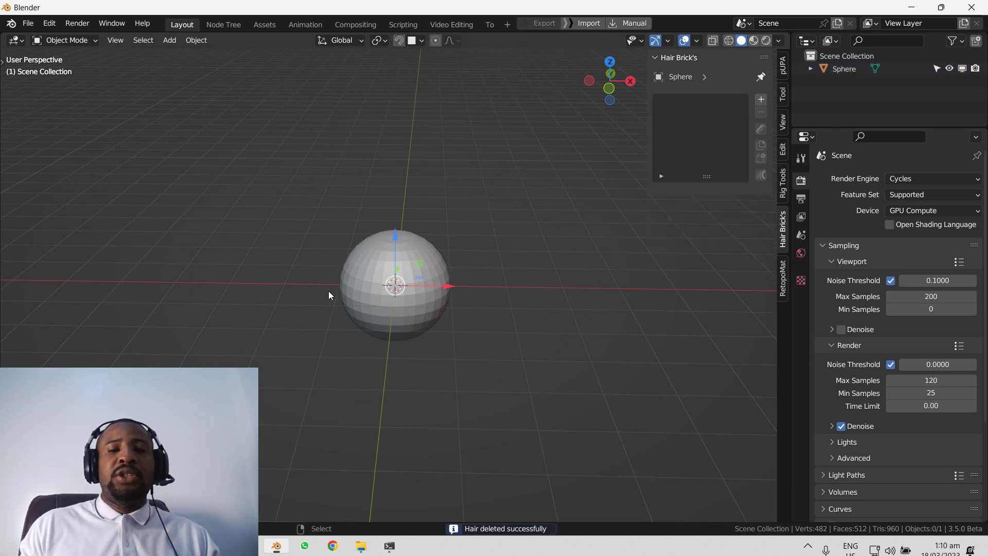
Step: Add an empty hair curves object to the selected sphere and expand the sphere's hierarchy in the outliner
{"action": "left_click", "coordinate": [367, 281]}
{"action": "key", "text": "shift+a"}
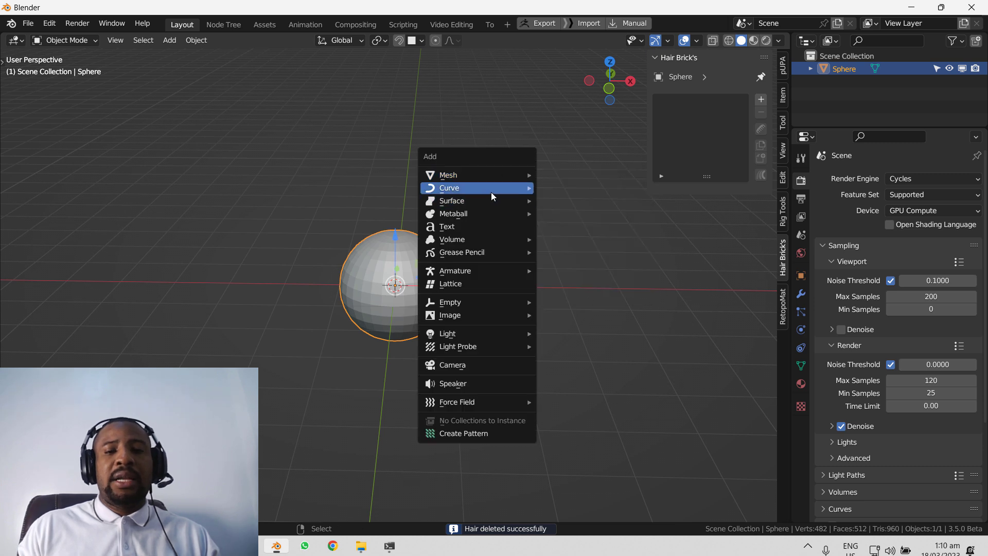
{"action": "mouse_move", "coordinate": [491, 190]}
{"action": "left_click", "coordinate": [571, 263]}
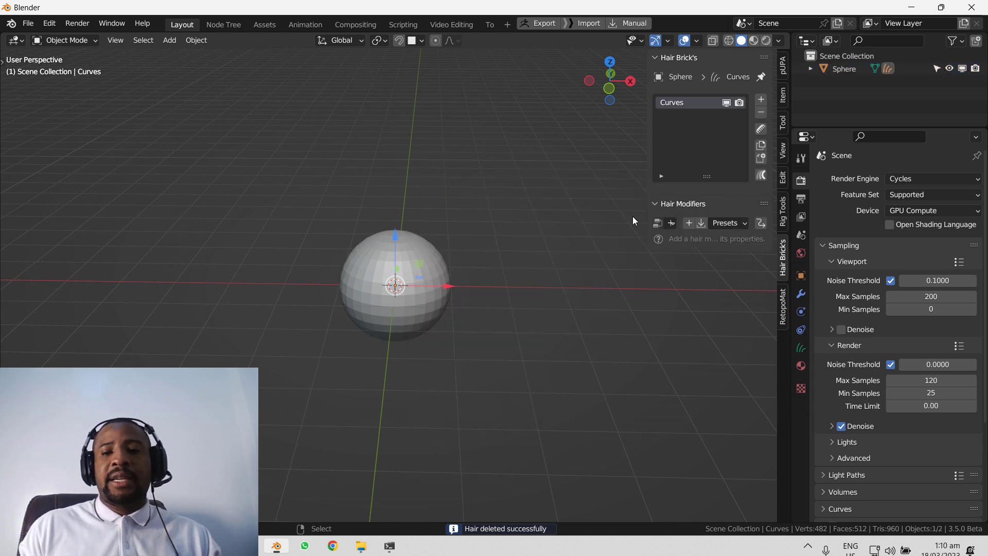
{"action": "left_click", "coordinate": [811, 69]}
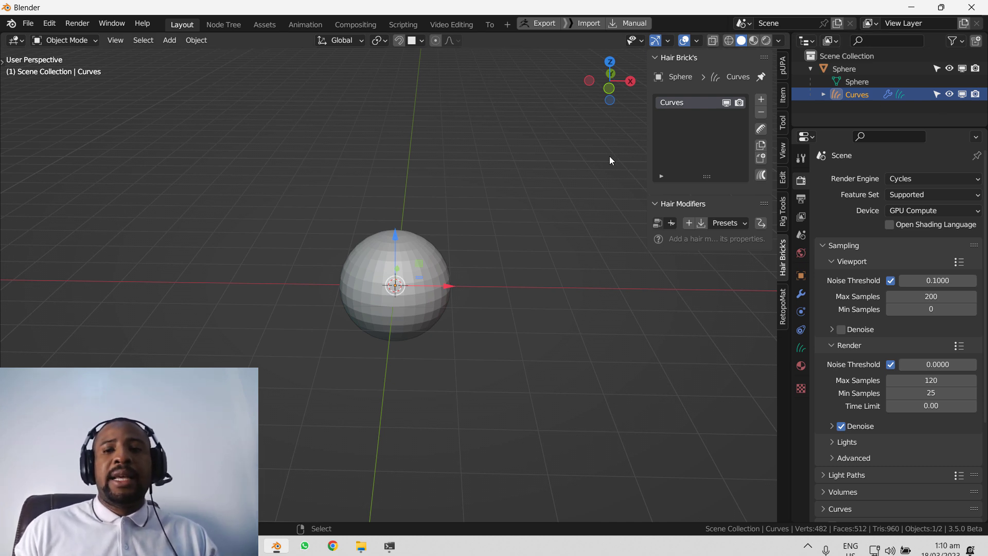
Step: Put the curves in Sculpt Mode, add hair strands to the sphere with the Density brush, and return to Object Mode
{"action": "scroll", "coordinate": [520, 228], "scroll_direction": "up", "scroll_amount": 1}
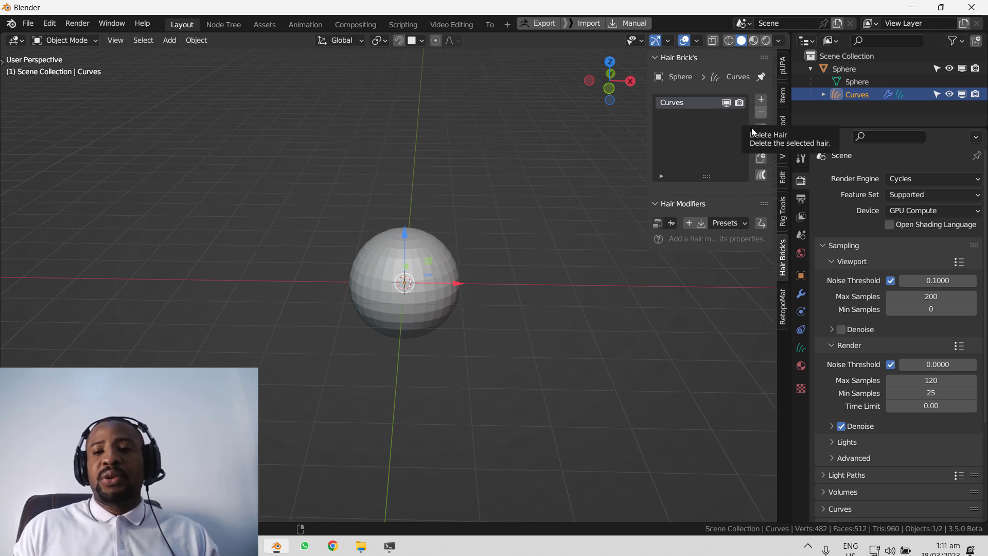
{"action": "left_click", "coordinate": [761, 130]}
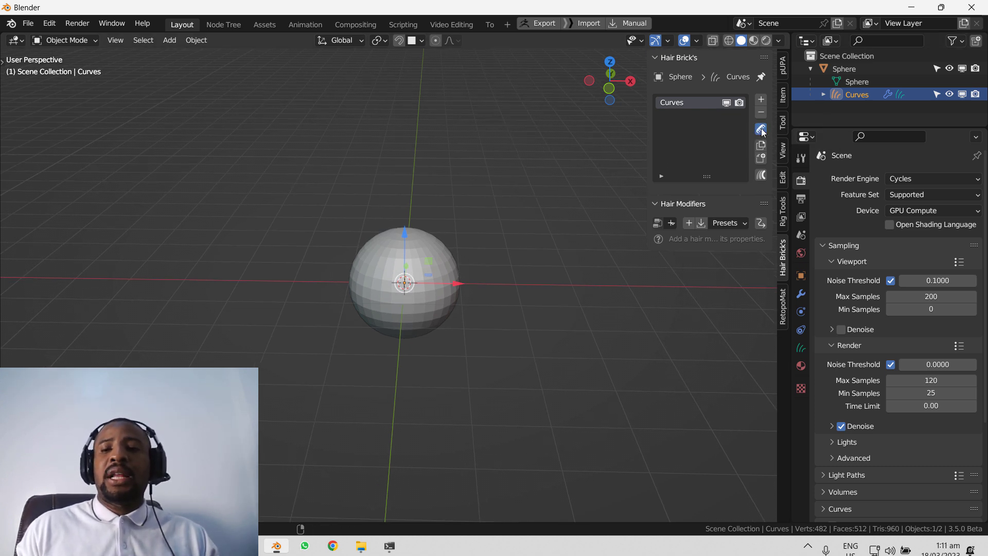
{"action": "scroll", "coordinate": [340, 232], "scroll_direction": "up", "scroll_amount": 2}
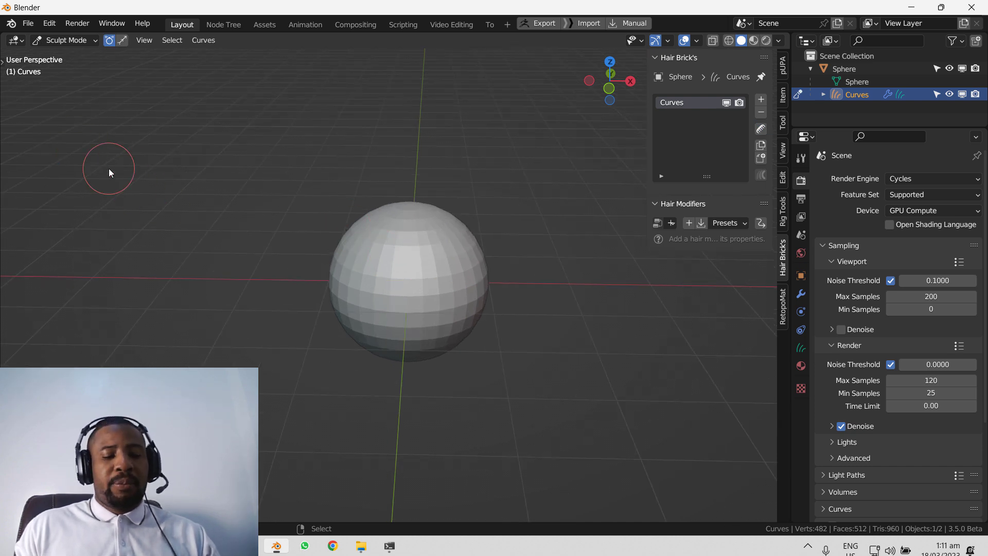
{"action": "key", "text": "t"}
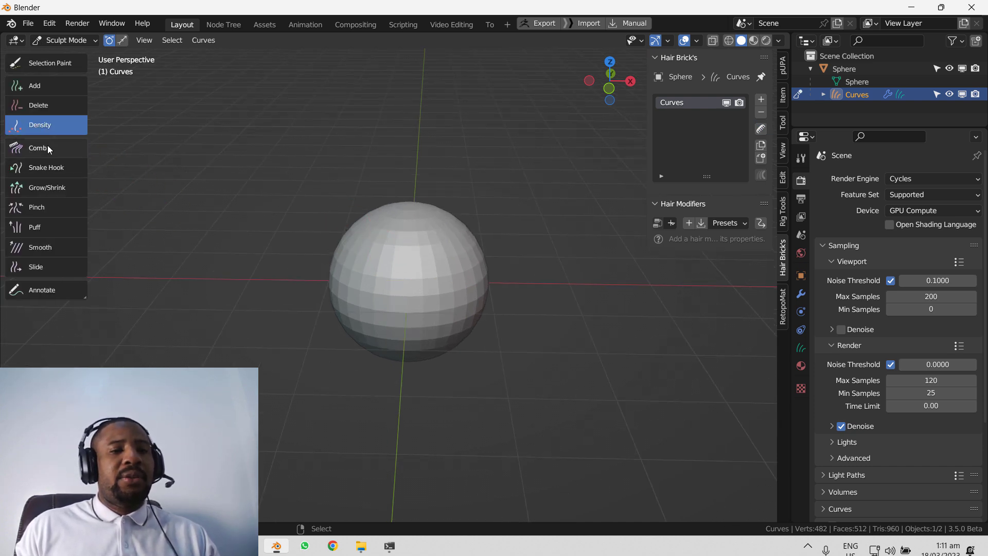
{"action": "left_click", "coordinate": [431, 255]}
{"action": "mouse_move", "coordinate": [432, 256]}
{"action": "middle_mouse_down"}
{"action": "mouse_move", "coordinate": [482, 256]}
{"action": "mouse_move", "coordinate": [444, 239]}
{"action": "mouse_move", "coordinate": [617, 175]}
{"action": "middle_mouse_up"}
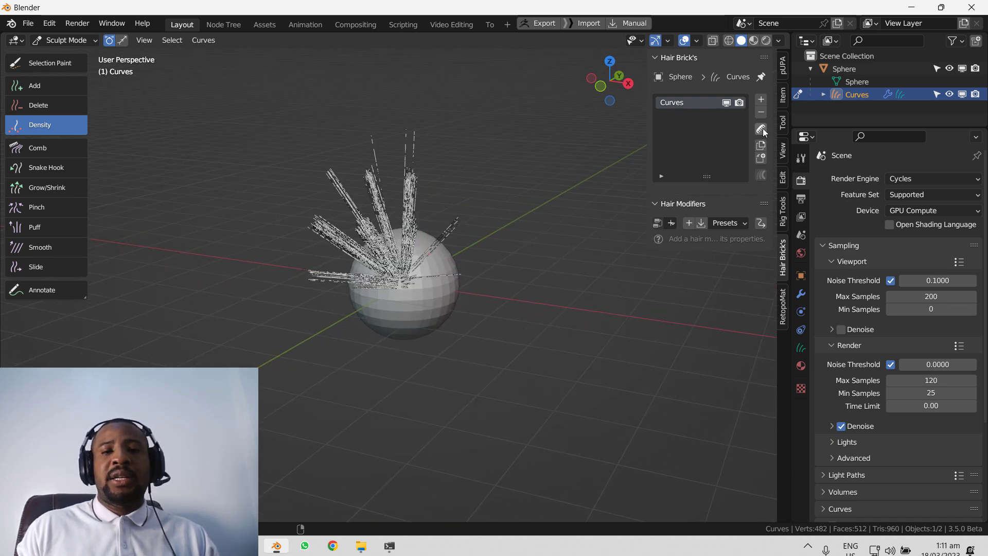
{"action": "left_click", "coordinate": [57, 39]}
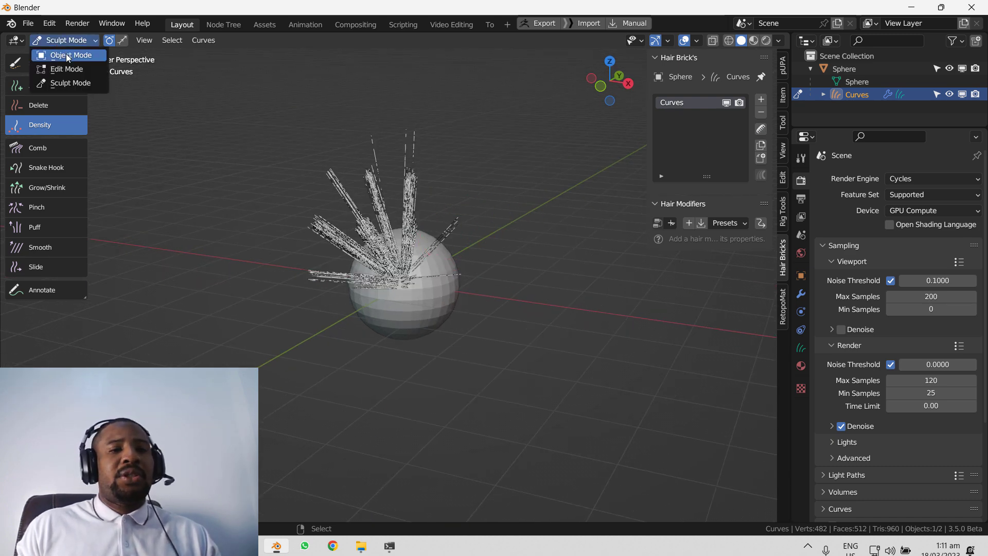
{"action": "left_click", "coordinate": [66, 54]}
Step: Duplicate the Curves hair object with the Hair Brick's add-on
{"action": "middle_click_drag", "start_coordinate": [502, 233], "coordinate": [502, 242]}
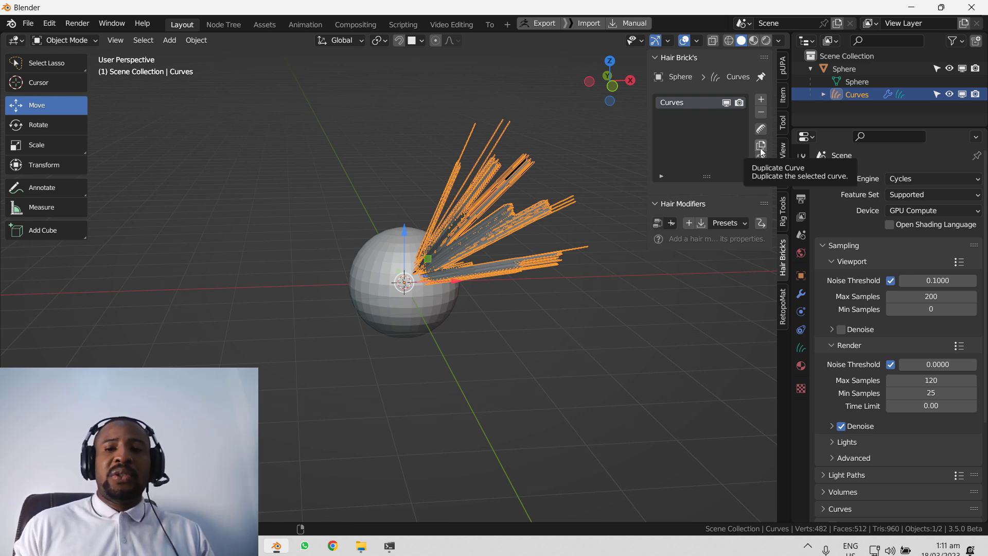
{"action": "middle_click_drag", "start_coordinate": [533, 215], "coordinate": [527, 212]}
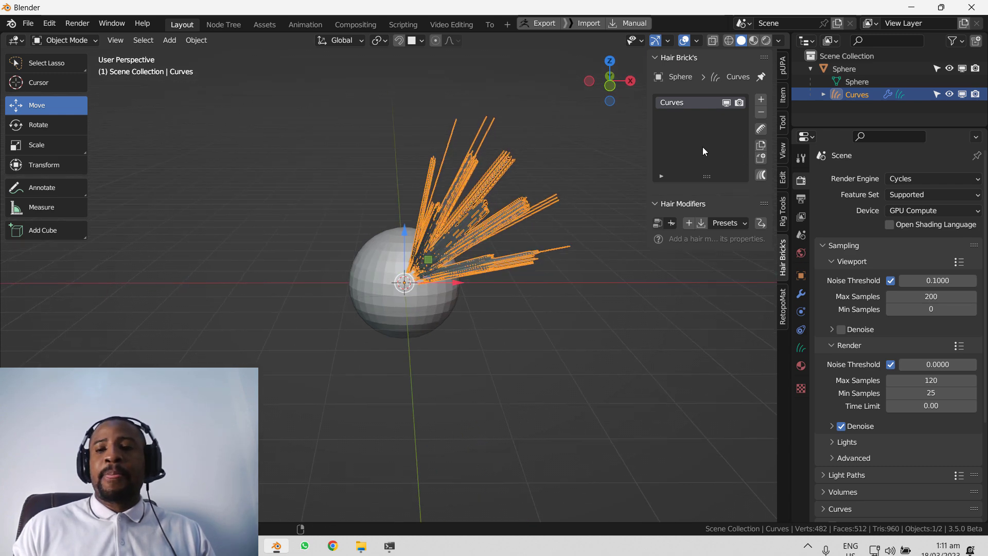
{"action": "left_click", "coordinate": [763, 146]}
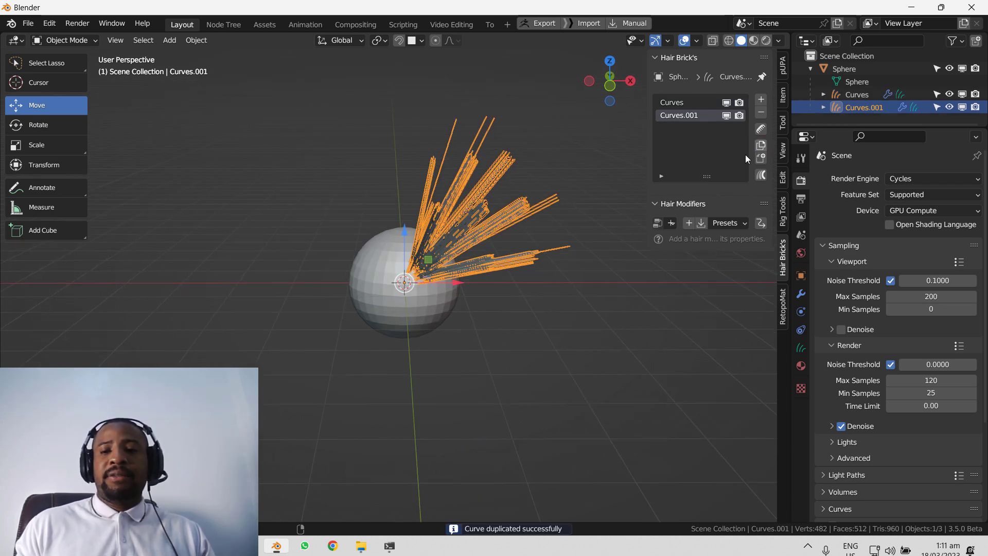
Step: Try moving the original Curves hair and its duplicate off the sphere, cancelling each move
{"action": "left_click", "coordinate": [380, 289]}
{"action": "left_click", "coordinate": [486, 245]}
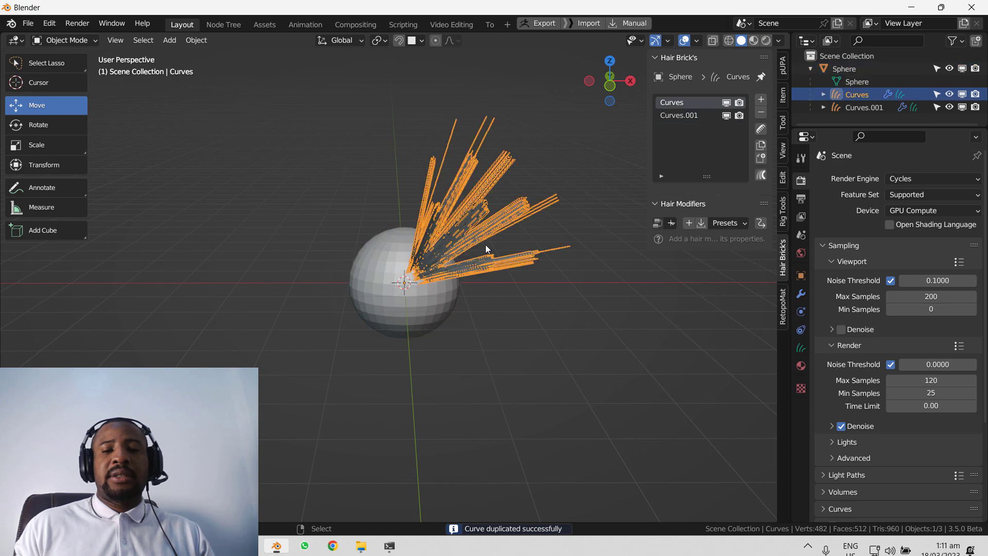
{"action": "key", "text": "g"}
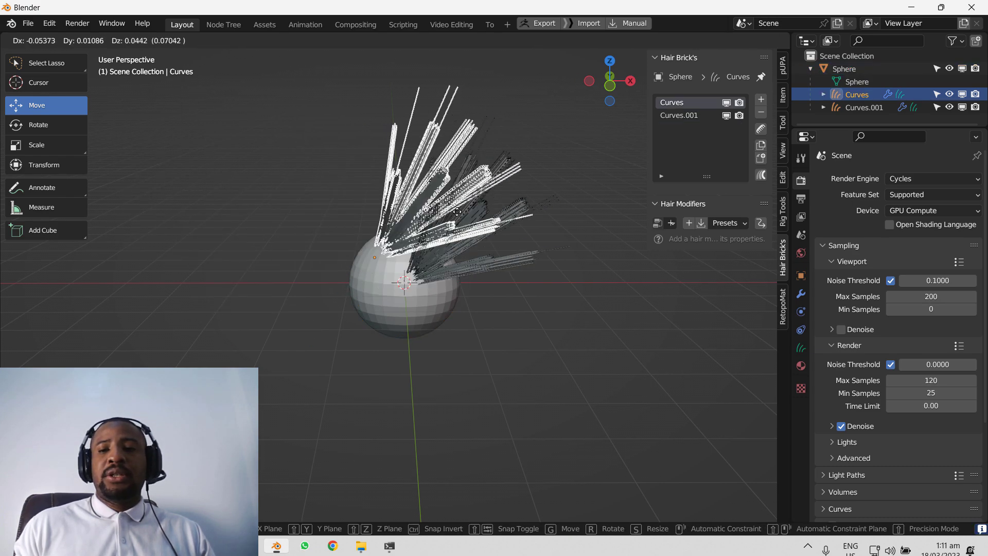
{"action": "left_click", "coordinate": [515, 198]}
{"action": "left_click", "coordinate": [696, 114]}
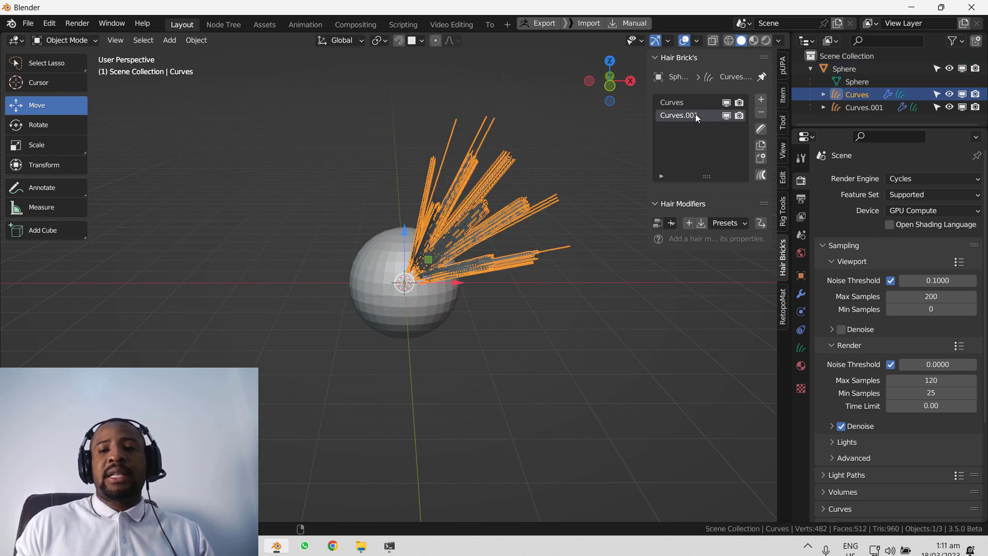
{"action": "key", "text": "g"}
{"action": "right_click", "coordinate": [380, 248]}
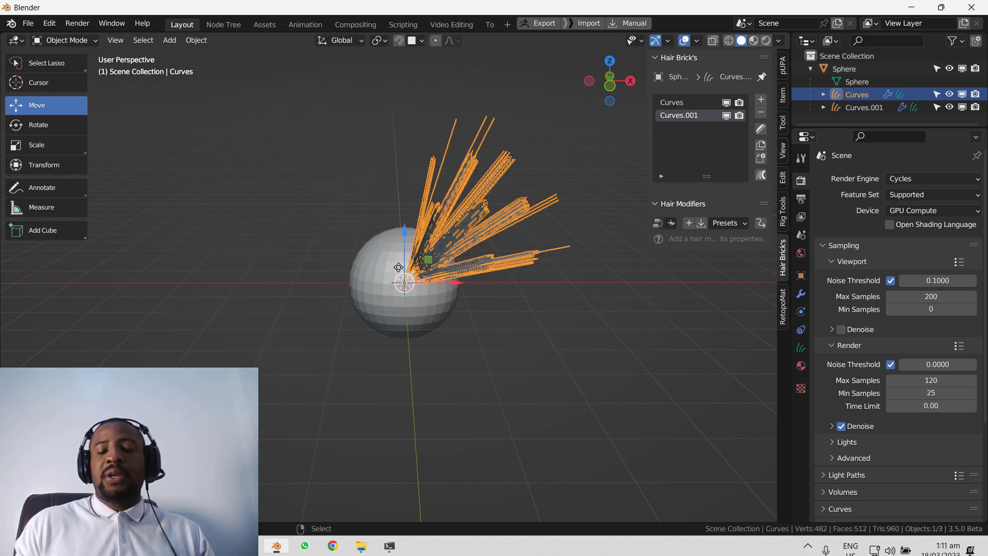
Step: Delete the duplicated Curves.001 hair with the Hair Brick's add-on
{"action": "left_click", "coordinate": [670, 224]}
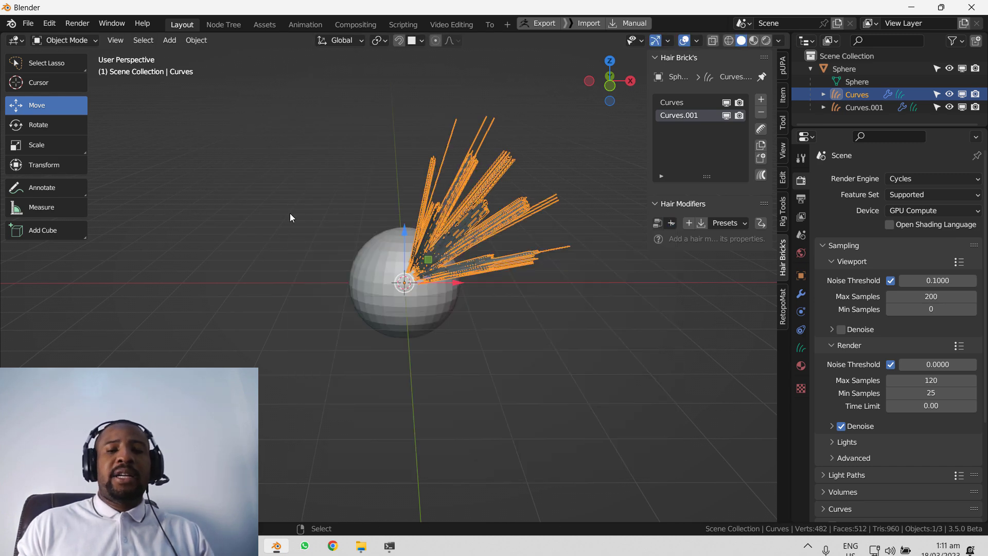
{"action": "left_click", "coordinate": [761, 112]}
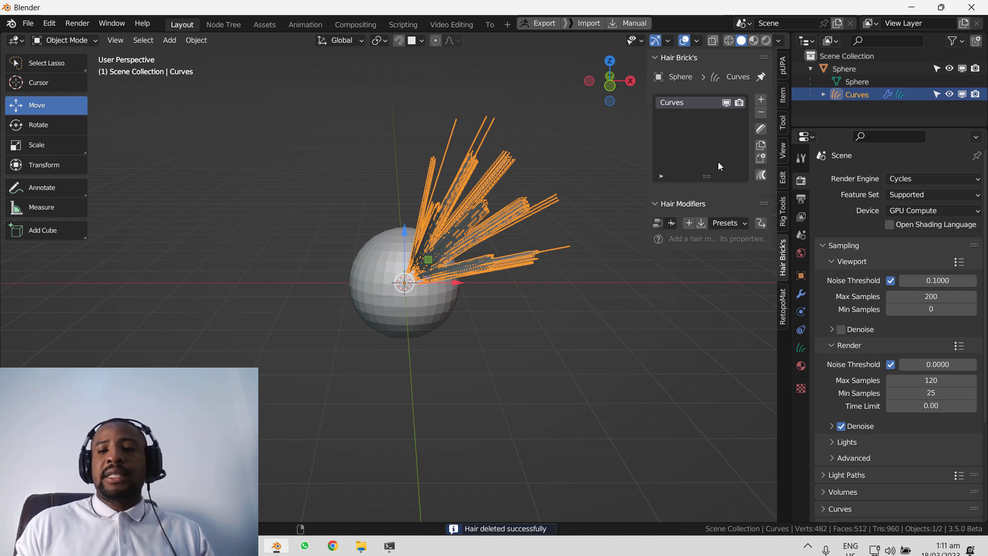
Step: Add the Blend Curves hair effect to the Curves hair and set its Factor to 0.302
{"action": "left_click", "coordinate": [671, 223]}
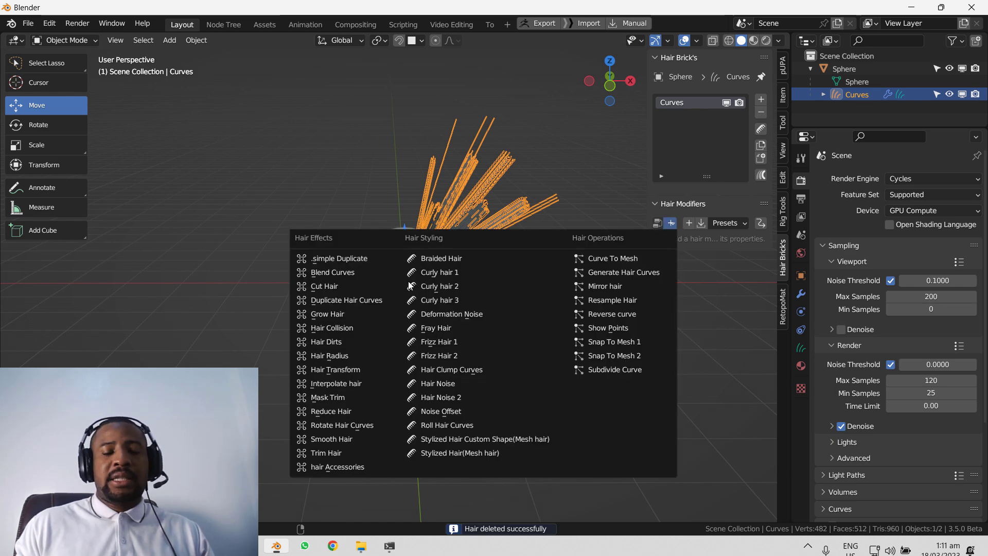
{"action": "left_click", "coordinate": [371, 271]}
{"action": "left_click_drag", "start_coordinate": [708, 257], "coordinate": [633, 259]}
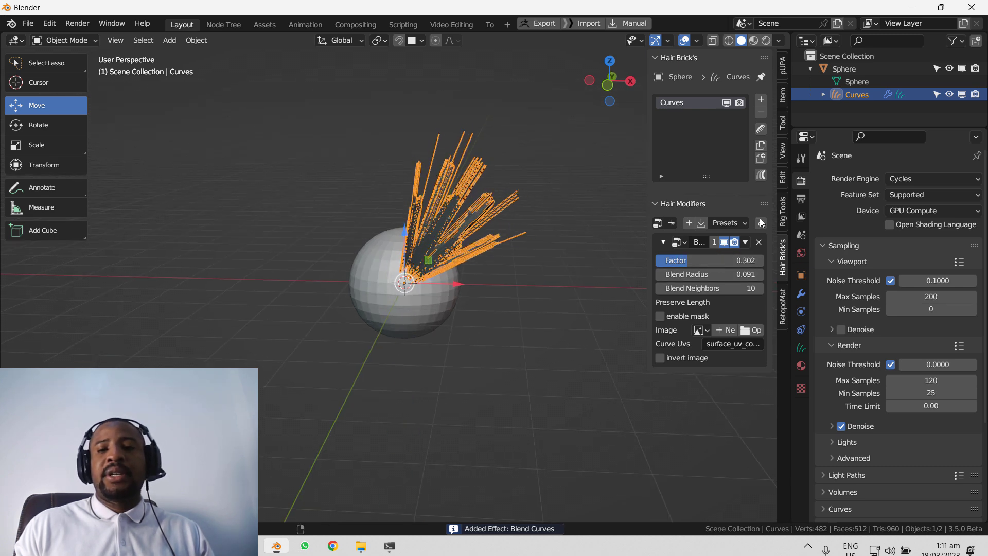
Step: Duplicate the Curves hair as an empty copy that keeps the Blend Curves modifier, and try moving the copy
{"action": "left_click", "coordinate": [761, 159]}
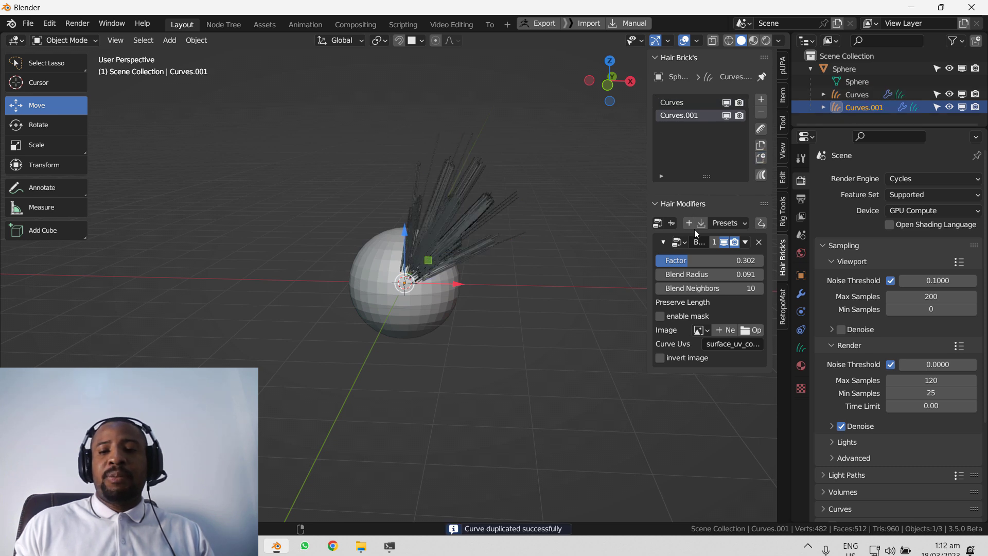
{"action": "key", "text": "g"}
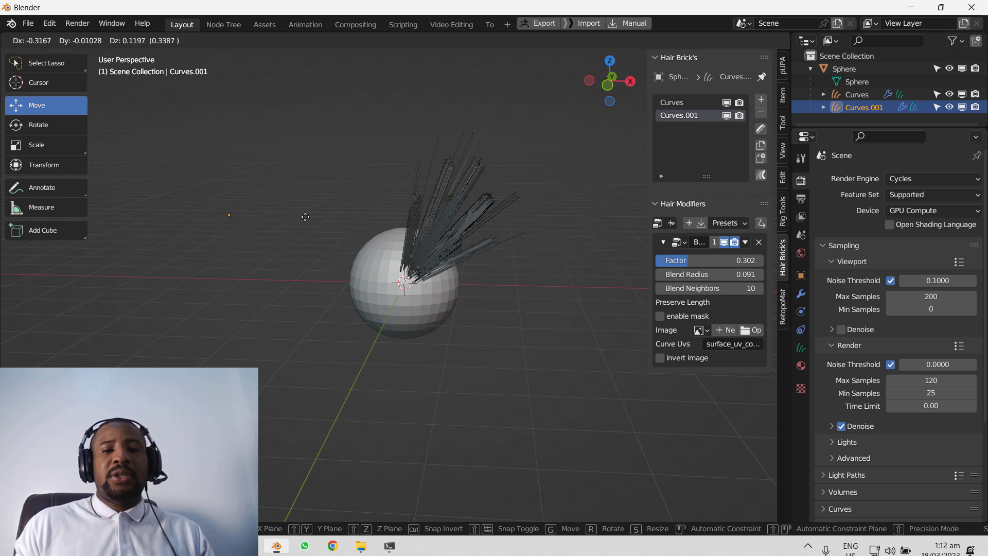
{"action": "left_click", "coordinate": [480, 245]}
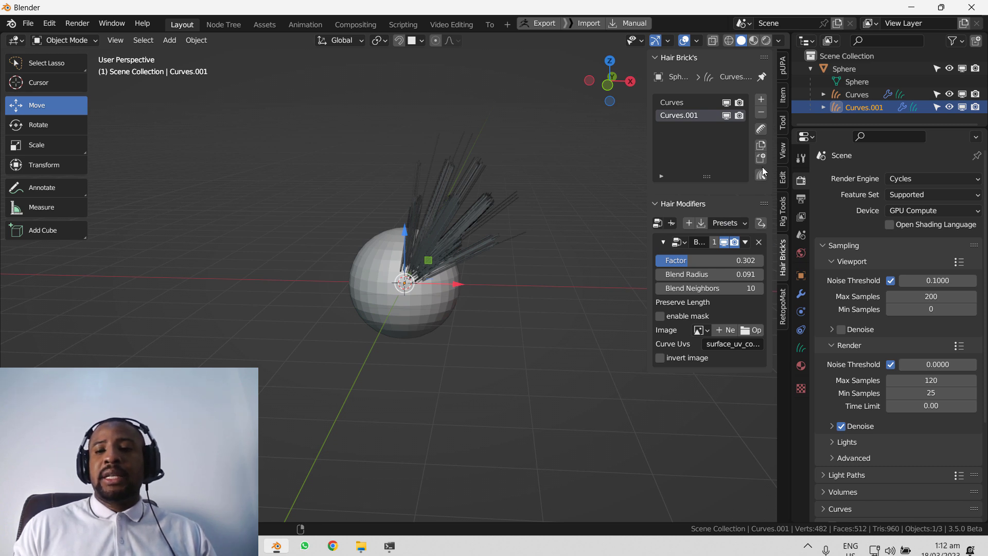
Step: Add several new empty hair objects to the sphere and delete the last one added
{"action": "left_click", "coordinate": [761, 100]}
{"action": "left_click", "coordinate": [761, 100]}
{"action": "left_click", "coordinate": [761, 100]}
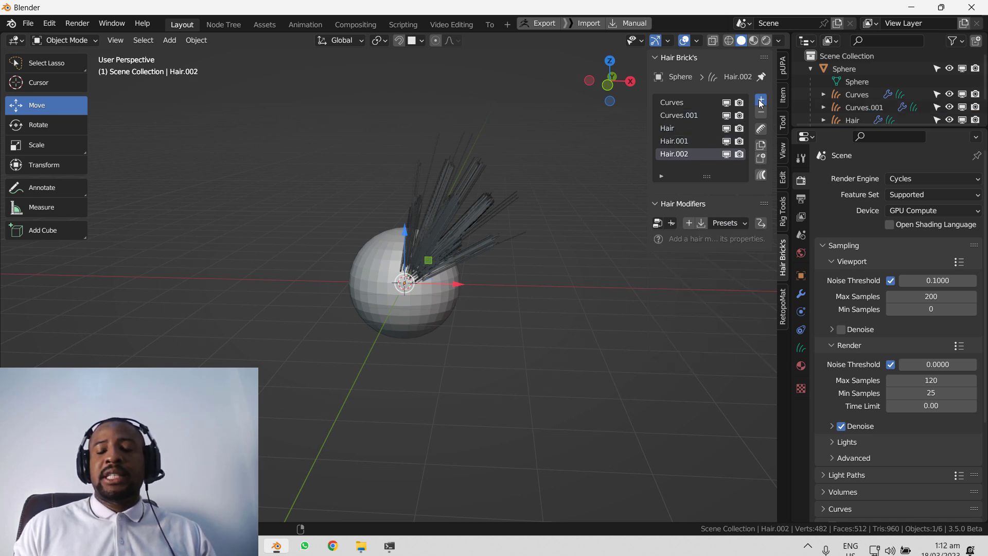
{"action": "left_click", "coordinate": [761, 101]}
{"action": "left_click", "coordinate": [762, 115]}
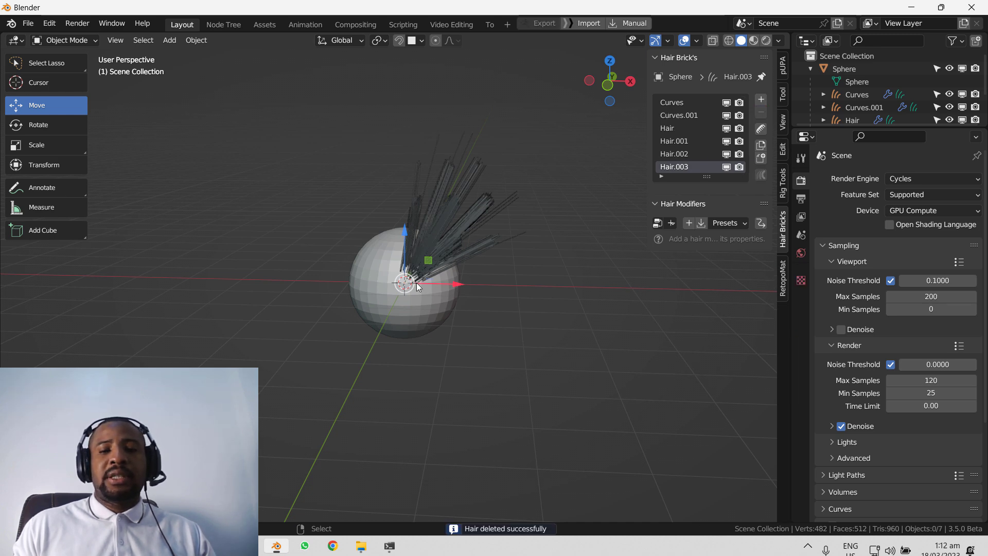
Step: Reselect the sphere and delete all the extra hair objects, keeping only Curves
{"action": "left_click", "coordinate": [675, 102]}
{"action": "left_click", "coordinate": [373, 328]}
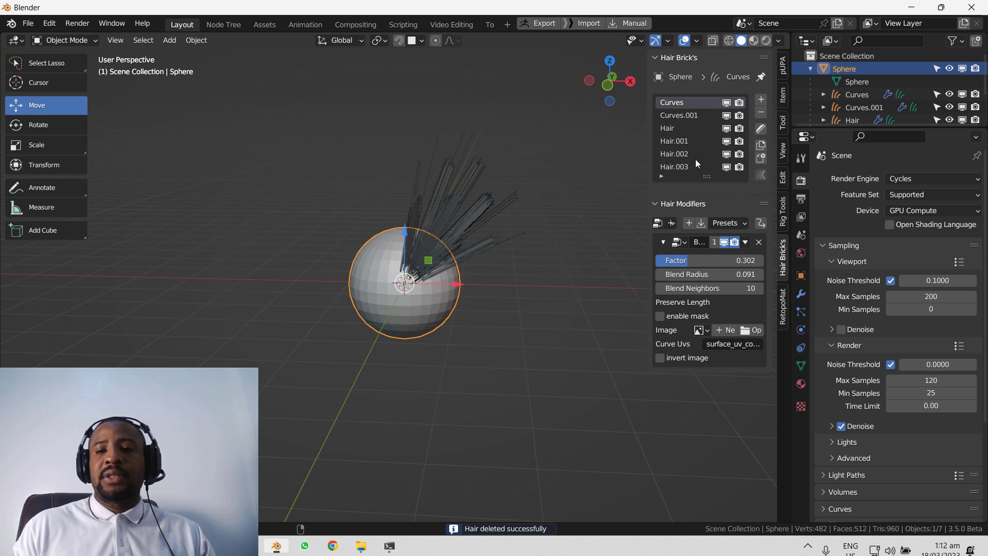
{"action": "left_click", "coordinate": [678, 166]}
{"action": "left_click", "coordinate": [760, 114]}
{"action": "left_click", "coordinate": [760, 114]}
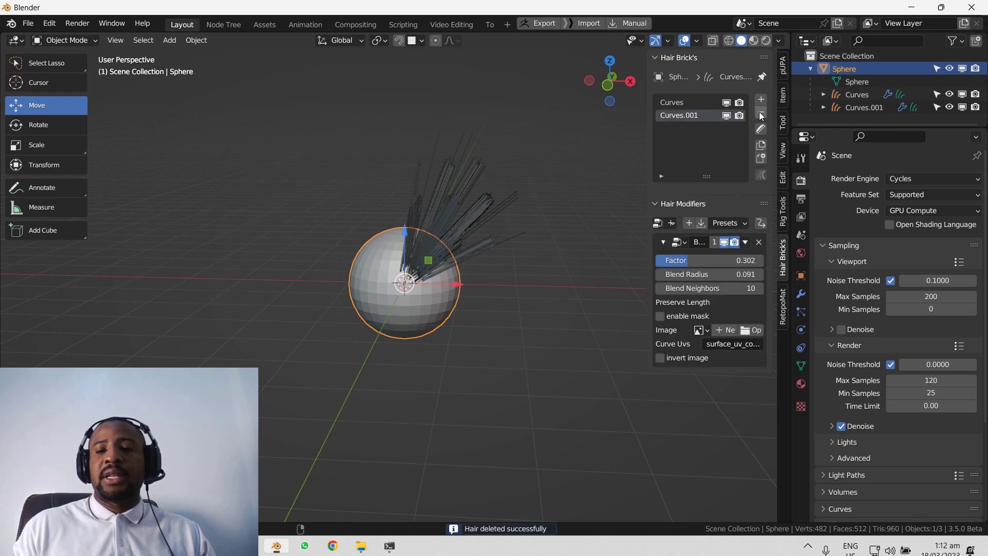
{"action": "left_click", "coordinate": [760, 113]}
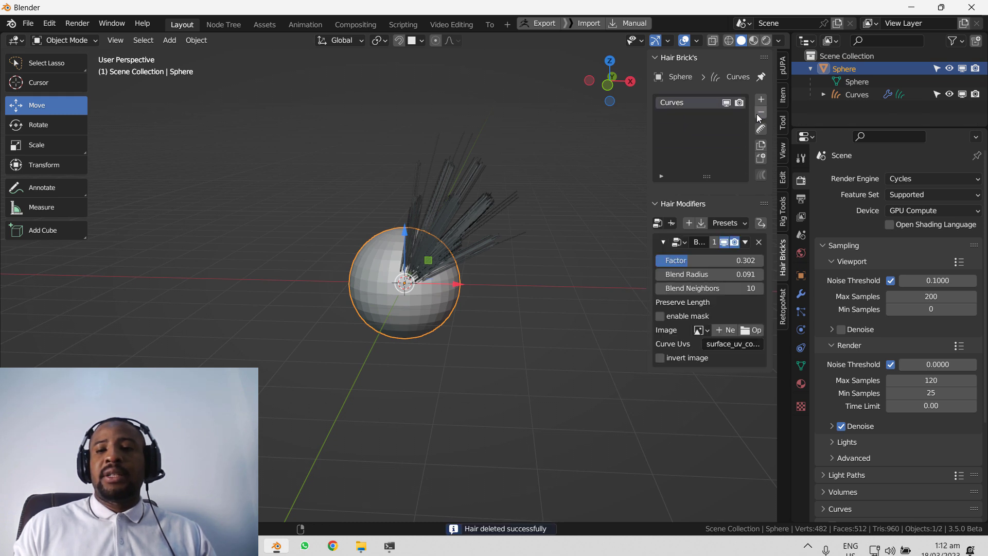
Step: Duplicate the Curves hair three times together with its strands
{"action": "left_click", "coordinate": [761, 145]}
{"action": "left_click", "coordinate": [760, 145]}
{"action": "left_click", "coordinate": [761, 145]}
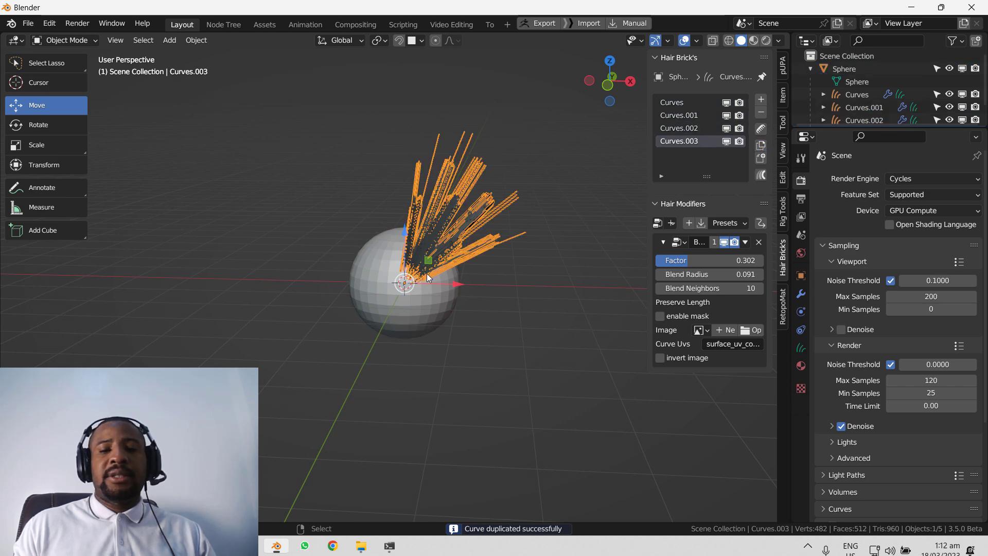
Step: Move the Curves hair and its three copies apart to separate spots around the sphere
{"action": "key", "text": "g"}
{"action": "left_click", "coordinate": [291, 280]}
{"action": "left_click", "coordinate": [439, 273]}
{"action": "key", "text": "g"}
{"action": "right_click_drag", "start_coordinate": [545, 265], "coordinate": [546, 265]}
{"action": "right_click_drag", "start_coordinate": [445, 253], "coordinate": [337, 329]}
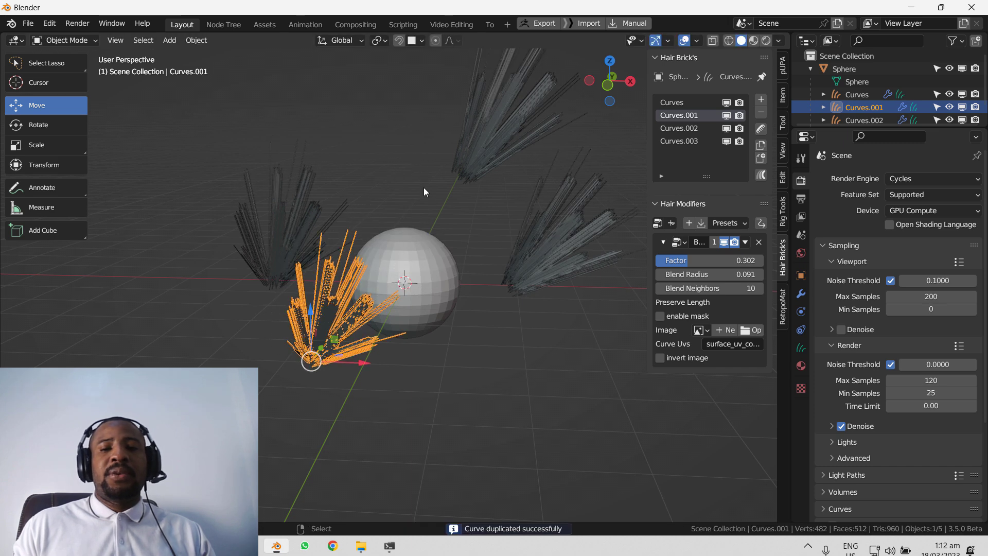
Step: Select the separated hair objects in turn and examine which entry becomes active in the Hair Brick's list
{"action": "left_click", "coordinate": [507, 135]}
{"action": "left_click", "coordinate": [564, 242]}
{"action": "left_click", "coordinate": [305, 236]}
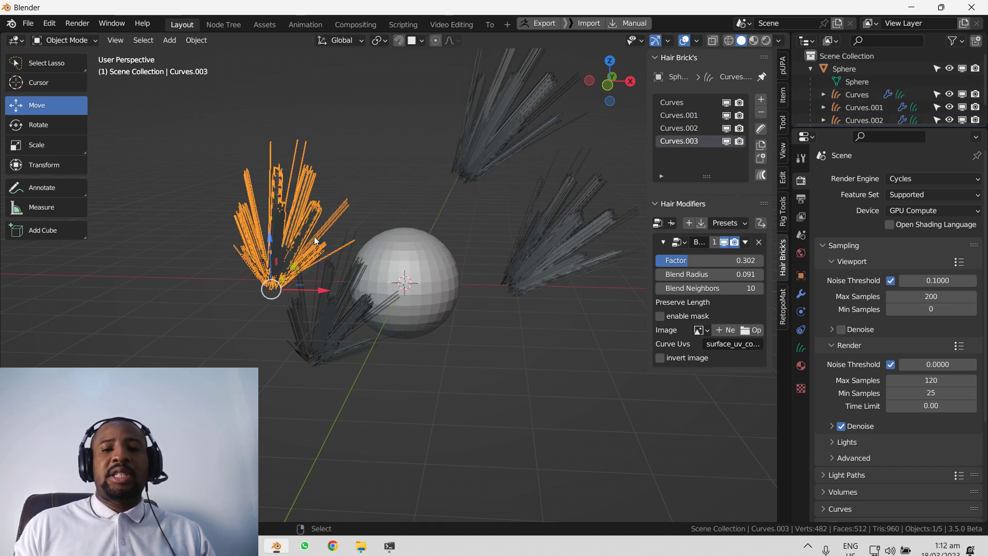
{"action": "right_click", "coordinate": [343, 303]}
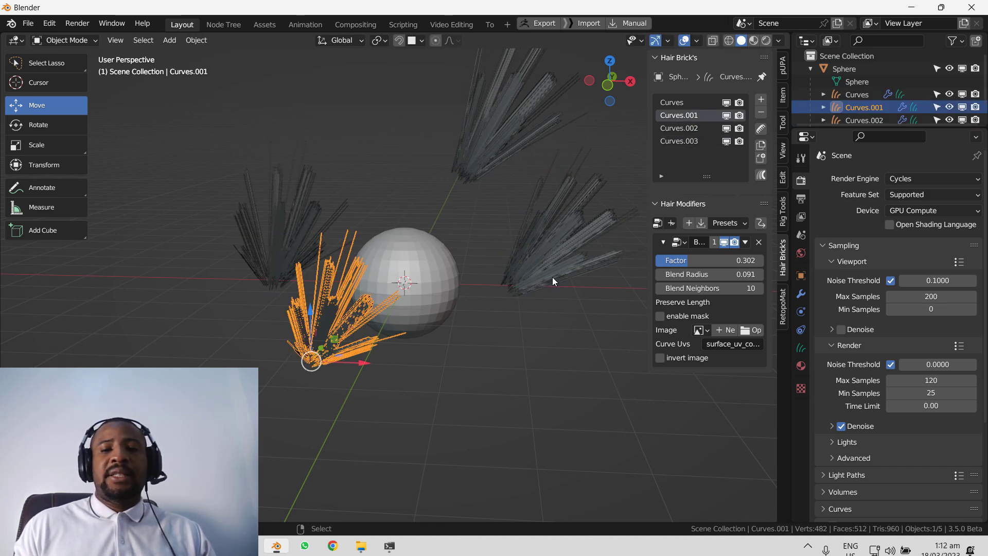
{"action": "left_click", "coordinate": [581, 274]}
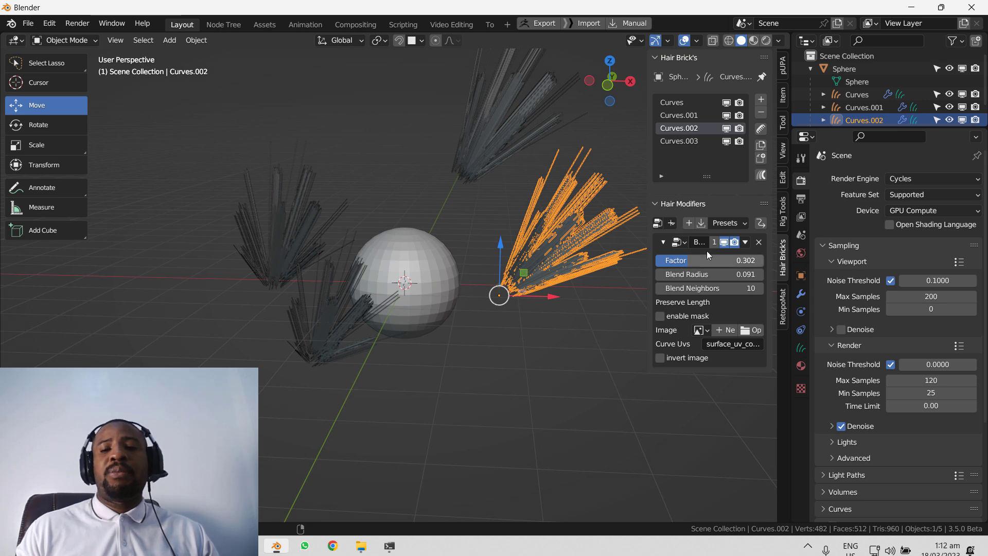
{"action": "left_click", "coordinate": [529, 108]}
{"action": "left_click", "coordinate": [275, 227]}
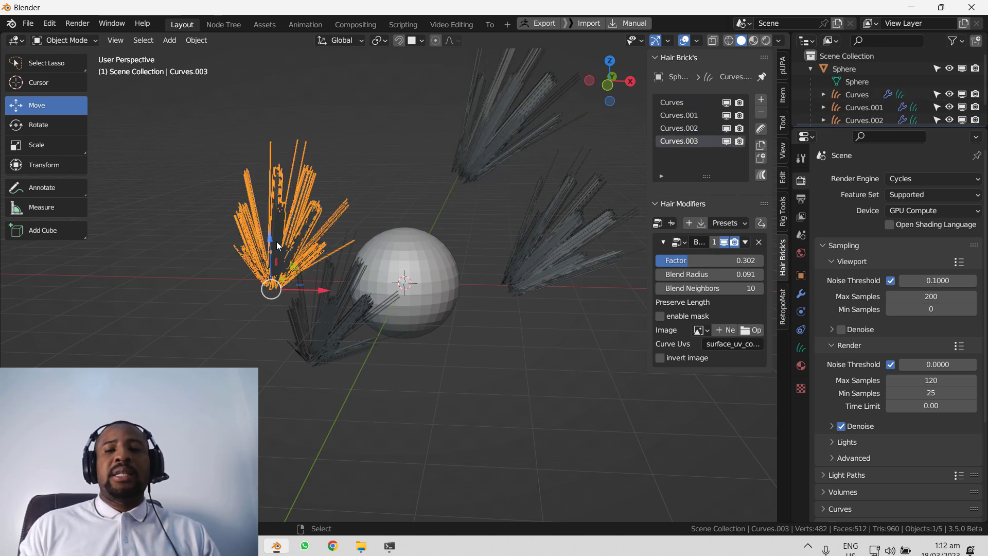
{"action": "left_click", "coordinate": [350, 289]}
{"action": "middle_click_drag", "start_coordinate": [523, 219], "coordinate": [481, 249]}
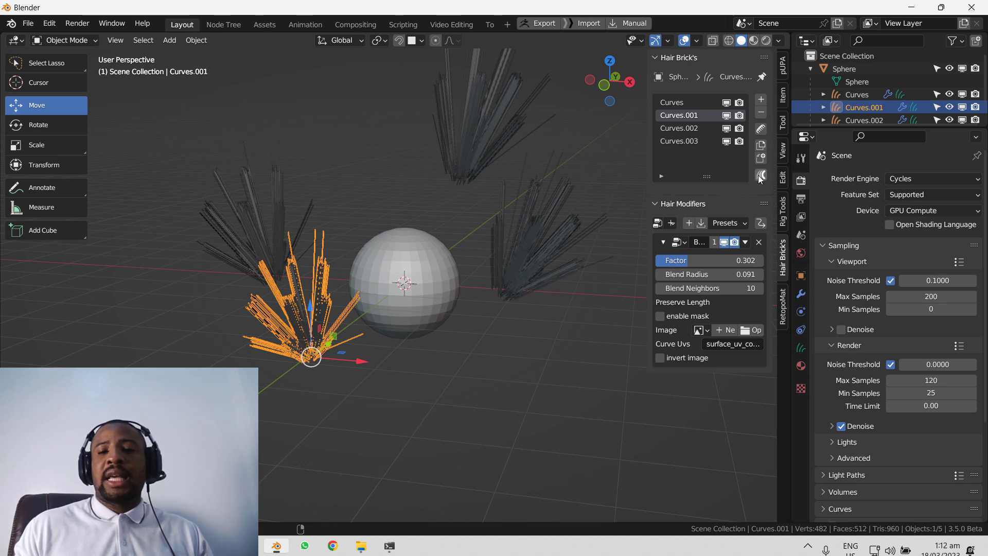
{"action": "middle_click_drag", "start_coordinate": [452, 176], "coordinate": [498, 241]}
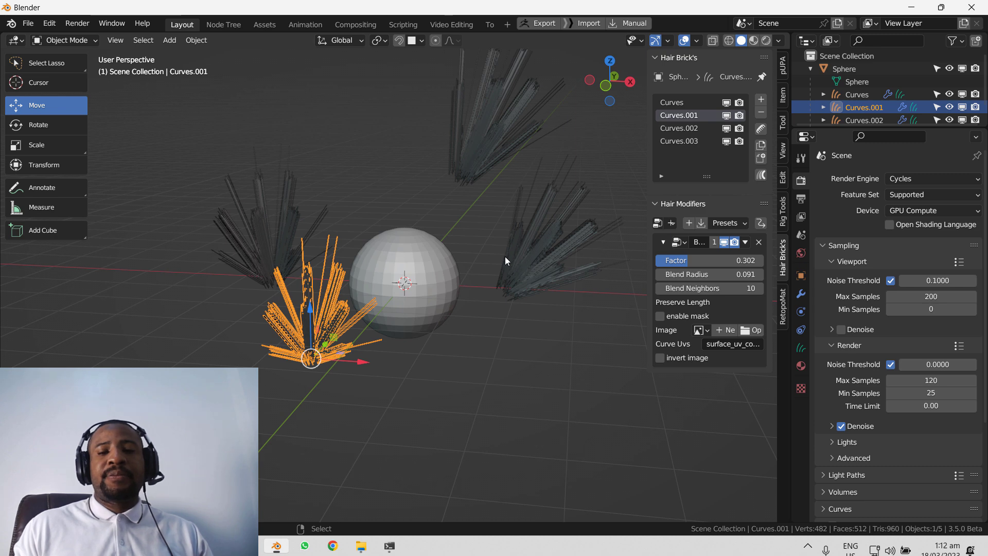
Step: Select the sphere and delete its three hair copies and the original Curves hair
{"action": "left_click", "coordinate": [405, 269]}
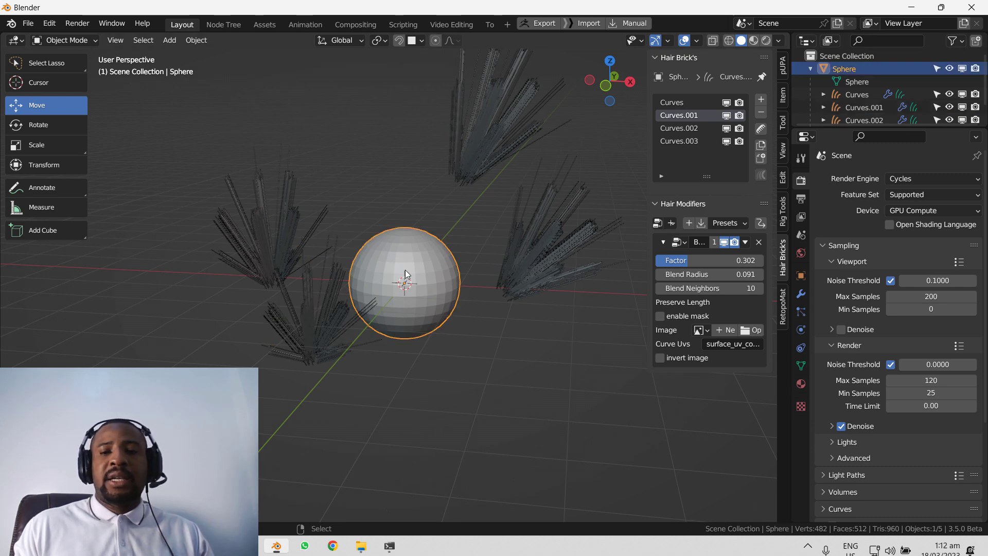
{"action": "left_click", "coordinate": [718, 141]}
{"action": "left_click", "coordinate": [761, 112]}
{"action": "left_click", "coordinate": [761, 112]}
{"action": "left_click", "coordinate": [761, 112]}
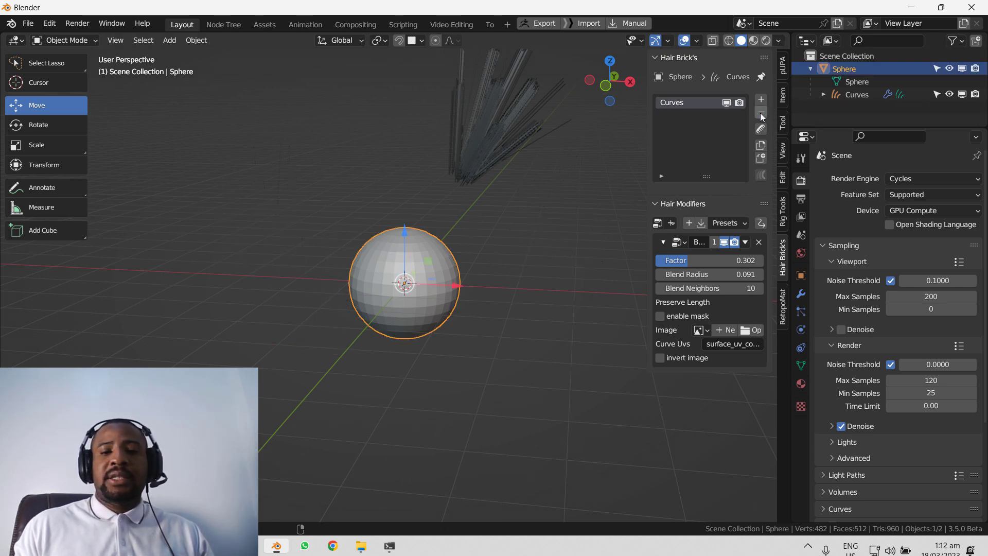
{"action": "left_click", "coordinate": [761, 112]}
Step: Add a new hair object, paint strands on the sphere's positive X side with the Density brush, and return to Object Mode
{"action": "left_click", "coordinate": [761, 99]}
{"action": "scroll", "coordinate": [469, 282], "scroll_direction": "up", "scroll_amount": 2}
{"action": "mouse_move", "coordinate": [454, 278]}
{"action": "left_mouse_down"}
{"action": "mouse_move", "coordinate": [442, 278]}
{"action": "mouse_move", "coordinate": [458, 271]}
{"action": "left_mouse_up"}
{"action": "scroll", "coordinate": [444, 278], "scroll_direction": "down", "scroll_amount": 2}
{"action": "middle_click_drag", "start_coordinate": [458, 270], "coordinate": [483, 260]}
{"action": "key", "text": "ctrl+Tab"}
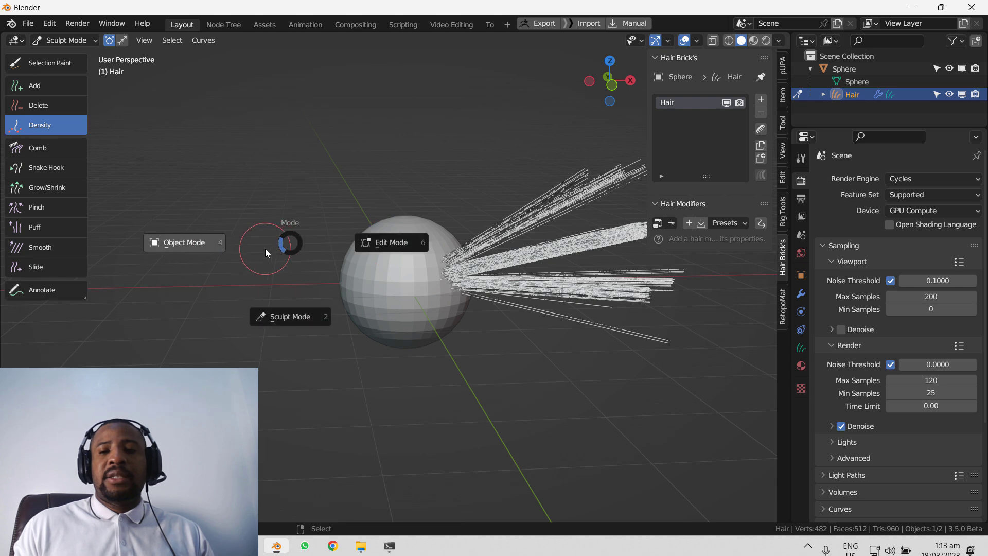
{"action": "left_click", "coordinate": [265, 247]}
Step: Add a second hair object and paint strands on the front of the sphere with the Density brush in Sculpt Mode
{"action": "left_click", "coordinate": [762, 101]}
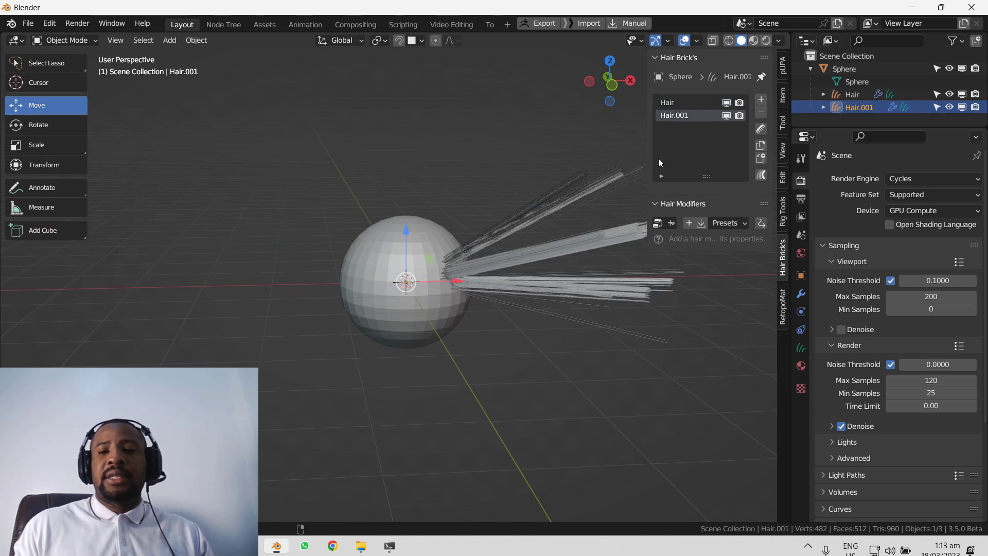
{"action": "left_click", "coordinate": [759, 130]}
{"action": "left_click_drag", "start_coordinate": [387, 265], "coordinate": [396, 263]}
Step: Comb the second hair object's strands sideways toward the positive X side with an enlarged Comb brush
{"action": "key", "text": "shift+space"}
{"action": "left_click", "coordinate": [406, 236]}
{"action": "middle_click_drag", "start_coordinate": [406, 255], "coordinate": [392, 275]}
{"action": "key", "text": "f"}
{"action": "left_click", "coordinate": [525, 273]}
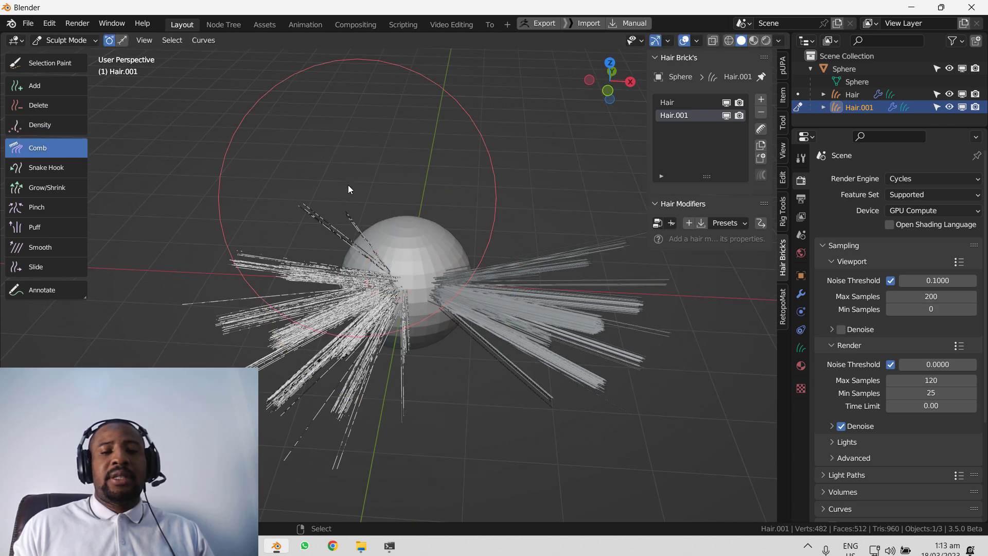
{"action": "left_click_drag", "start_coordinate": [346, 190], "coordinate": [358, 407]}
{"action": "key", "text": "f"}
{"action": "left_click", "coordinate": [578, 236]}
{"action": "mouse_move", "coordinate": [361, 263]}
{"action": "left_mouse_down"}
{"action": "mouse_move", "coordinate": [363, 413]}
{"action": "mouse_move", "coordinate": [456, 466]}
{"action": "mouse_move", "coordinate": [517, 448]}
{"action": "mouse_move", "coordinate": [550, 422]}
{"action": "left_mouse_up"}
{"action": "middle_click_drag", "start_coordinate": [515, 404], "coordinate": [536, 388]}
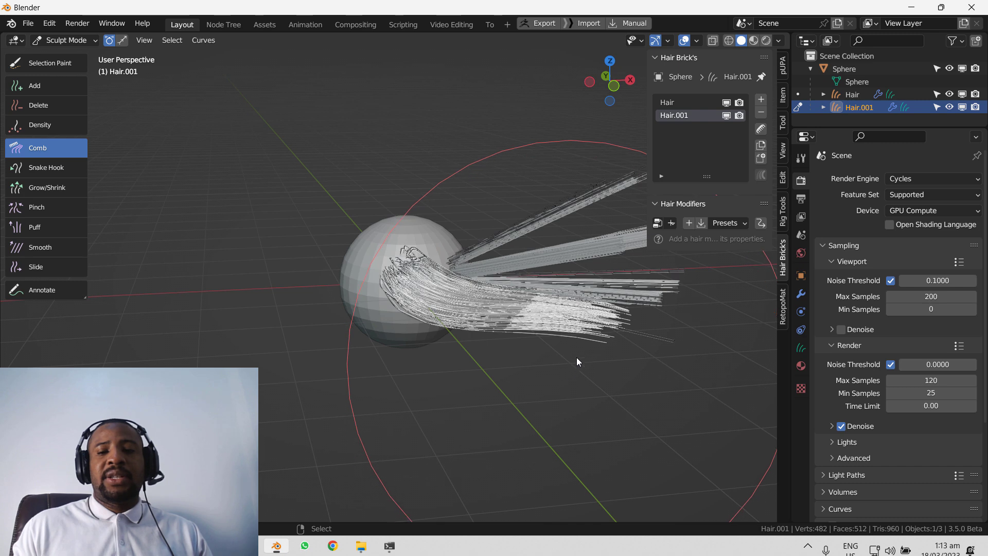
Step: Make the first hair object active, comb its strands downward with the Comb brush, and return to Object Mode
{"action": "left_click", "coordinate": [690, 106]}
{"action": "mouse_move", "coordinate": [520, 258]}
{"action": "middle_mouse_down"}
{"action": "mouse_move", "coordinate": [428, 346]}
{"action": "mouse_move", "coordinate": [428, 285]}
{"action": "mouse_move", "coordinate": [545, 350]}
{"action": "middle_mouse_up"}
{"action": "mouse_move", "coordinate": [544, 345]}
{"action": "left_mouse_down"}
{"action": "mouse_move", "coordinate": [277, 214]}
{"action": "mouse_move", "coordinate": [265, 235]}
{"action": "mouse_move", "coordinate": [310, 281]}
{"action": "left_mouse_up"}
{"action": "middle_click_drag", "start_coordinate": [310, 282], "coordinate": [373, 326]}
{"action": "key", "text": "ctrl+Tab"}
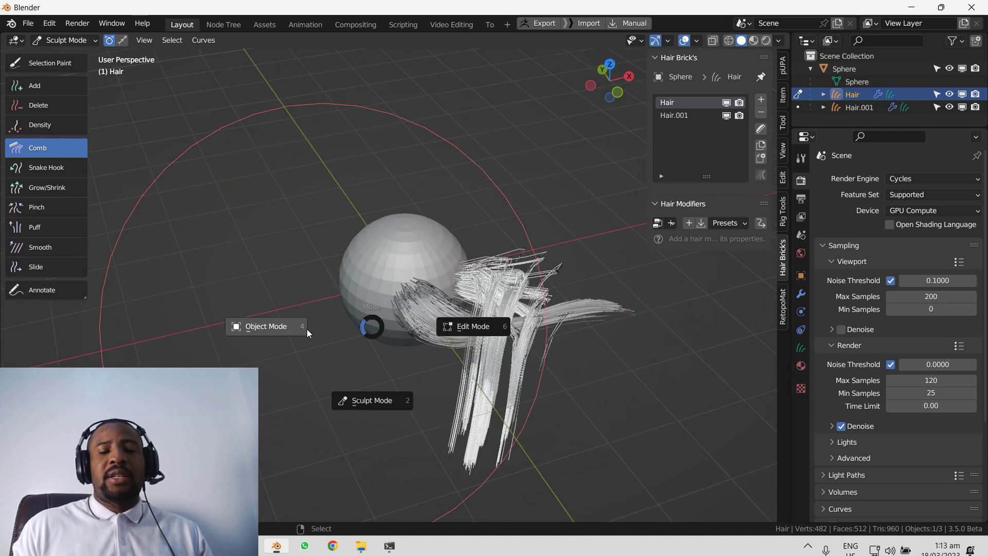
{"action": "left_click", "coordinate": [313, 329]}
Step: Select both hair objects in the viewport and join their curves into one hair object
{"action": "key", "text": "alt+a"}
{"action": "mouse_move", "coordinate": [567, 318]}
{"action": "middle_mouse_down"}
{"action": "mouse_move", "coordinate": [520, 321]}
{"action": "mouse_move", "coordinate": [564, 305]}
{"action": "middle_mouse_up"}
{"action": "left_click", "coordinate": [486, 307]}
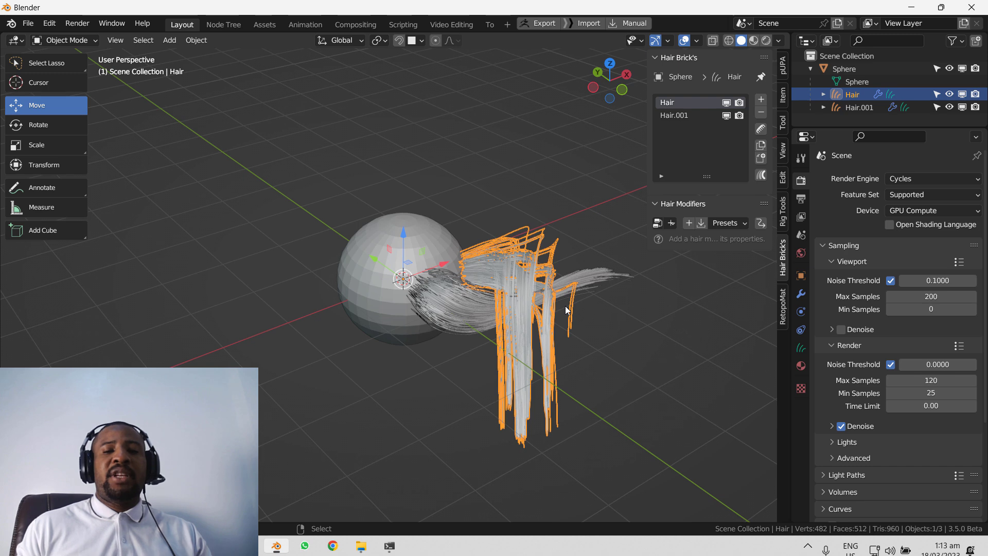
{"action": "middle_click_drag", "start_coordinate": [536, 285], "coordinate": [517, 287]}
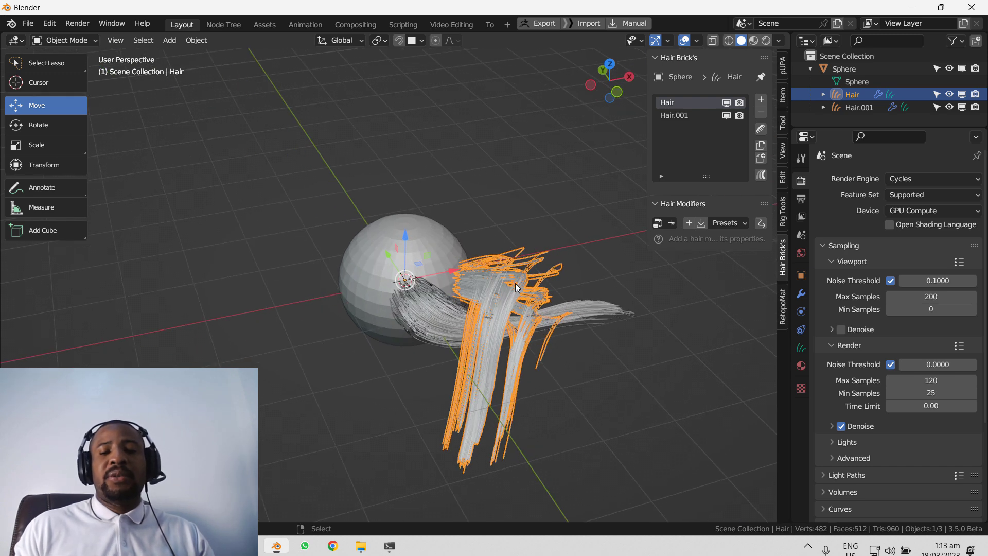
{"action": "left_click", "coordinate": [585, 310], "text": "shift"}
{"action": "middle_click_drag", "start_coordinate": [583, 309], "coordinate": [499, 208]}
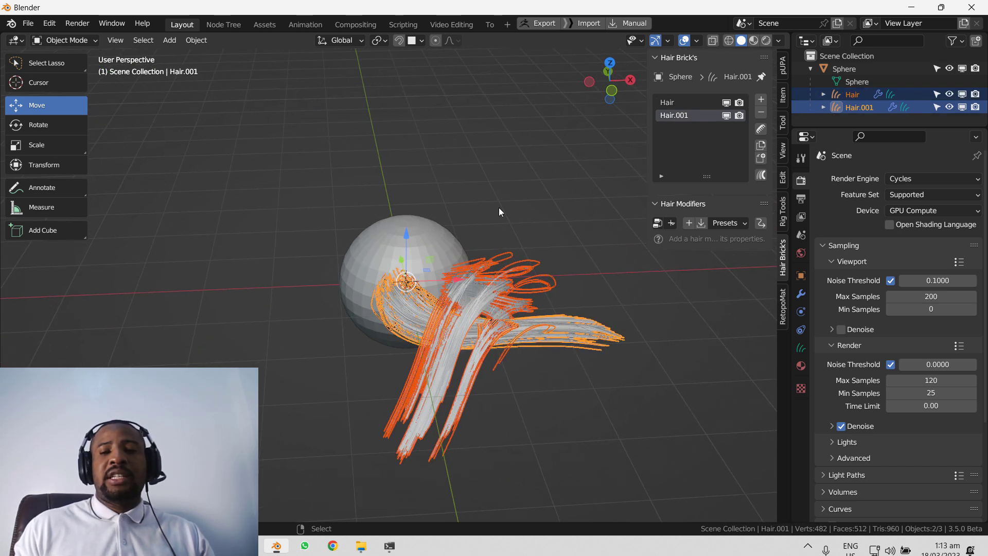
{"action": "left_click", "coordinate": [764, 176]}
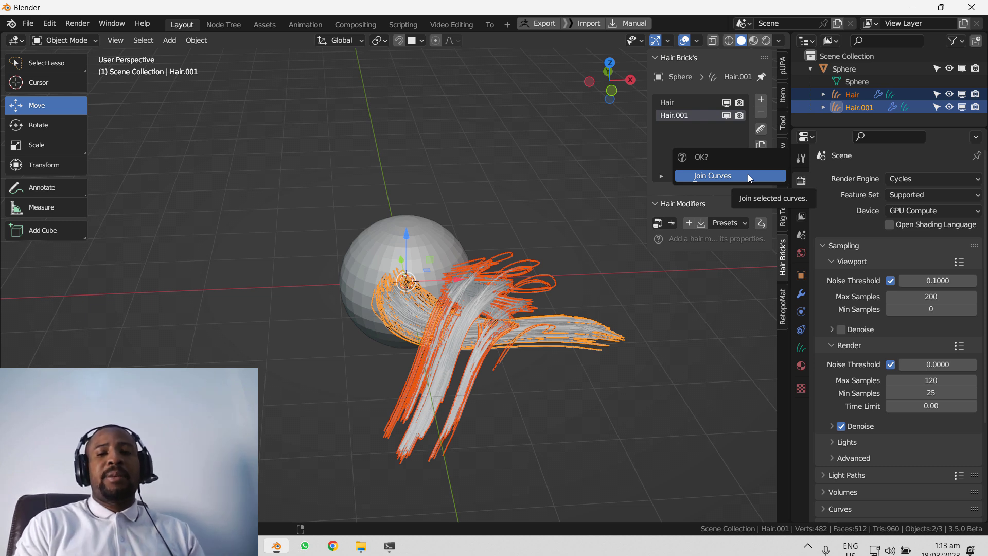
{"action": "left_click", "coordinate": [720, 177]}
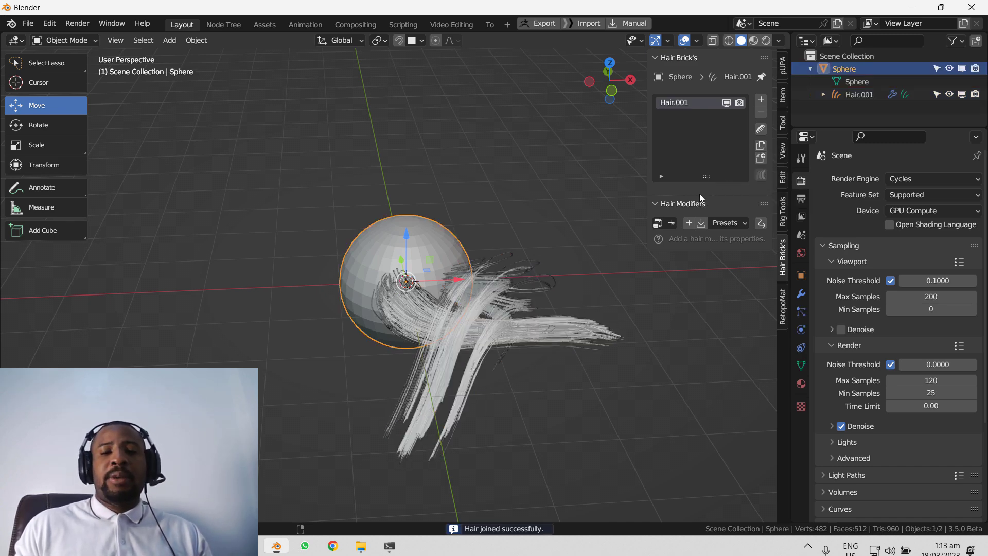
Step: Try combing the joined hair across the sphere toward negative X with the Comb brush in Sculpt Mode, and undo it
{"action": "left_click", "coordinate": [489, 278]}
{"action": "middle_click_drag", "start_coordinate": [466, 316], "coordinate": [500, 312]}
{"action": "scroll", "coordinate": [500, 312], "scroll_direction": "up", "scroll_amount": 1}
{"action": "left_click_drag", "start_coordinate": [463, 307], "coordinate": [563, 246]}
{"action": "key", "text": "Escape"}
{"action": "left_click", "coordinate": [762, 128]}
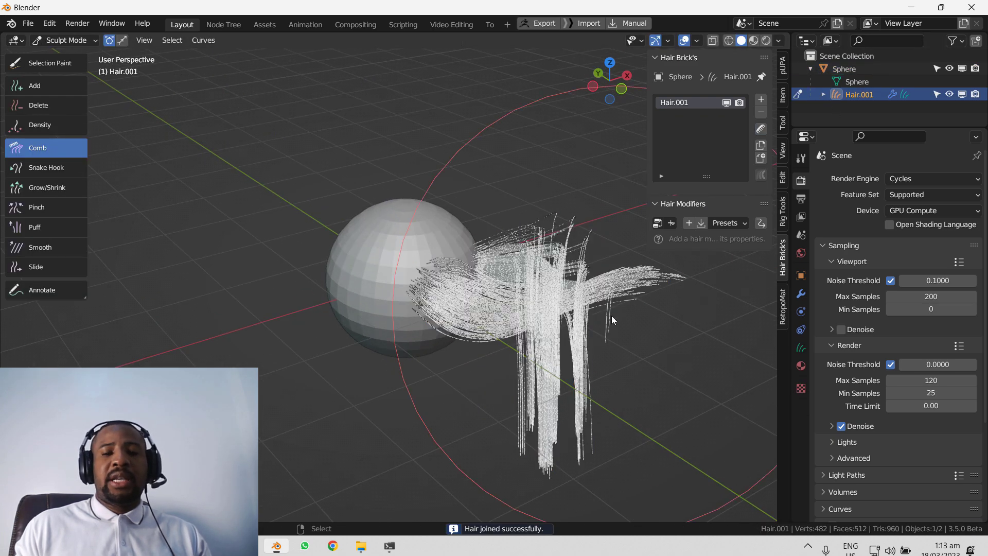
{"action": "scroll", "coordinate": [610, 315], "scroll_direction": "down", "scroll_amount": 3}
{"action": "mouse_move", "coordinate": [527, 272]}
{"action": "left_mouse_down"}
{"action": "mouse_move", "coordinate": [338, 325]}
{"action": "mouse_move", "coordinate": [306, 295]}
{"action": "left_mouse_up"}
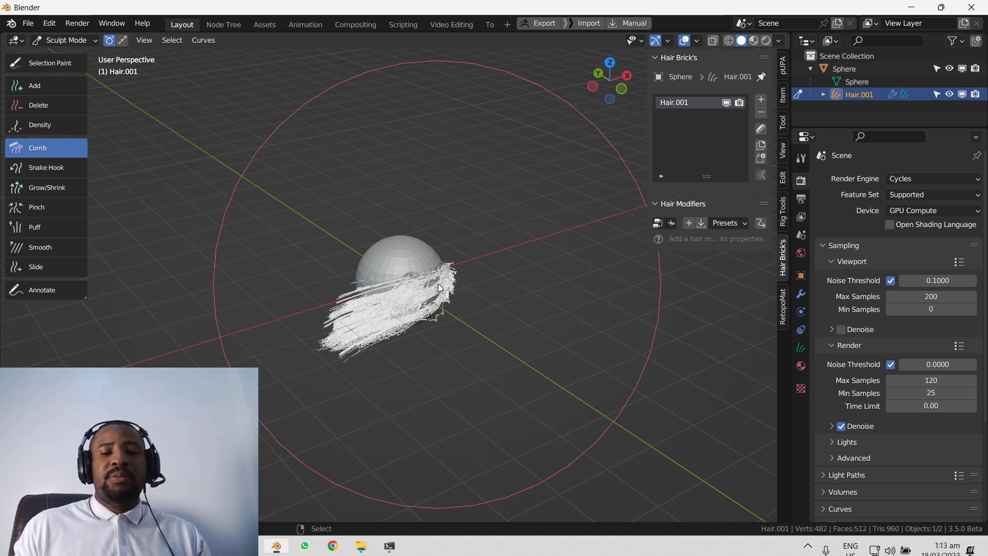
{"action": "key", "text": "ctrl+z"}
{"action": "key", "text": "ctrl+z"}
{"action": "key", "text": "ctrl+z"}
Step: Add a Basis and a Key 1 shape key to the sphere mesh
{"action": "left_click", "coordinate": [397, 253]}
{"action": "key", "text": "Tab"}
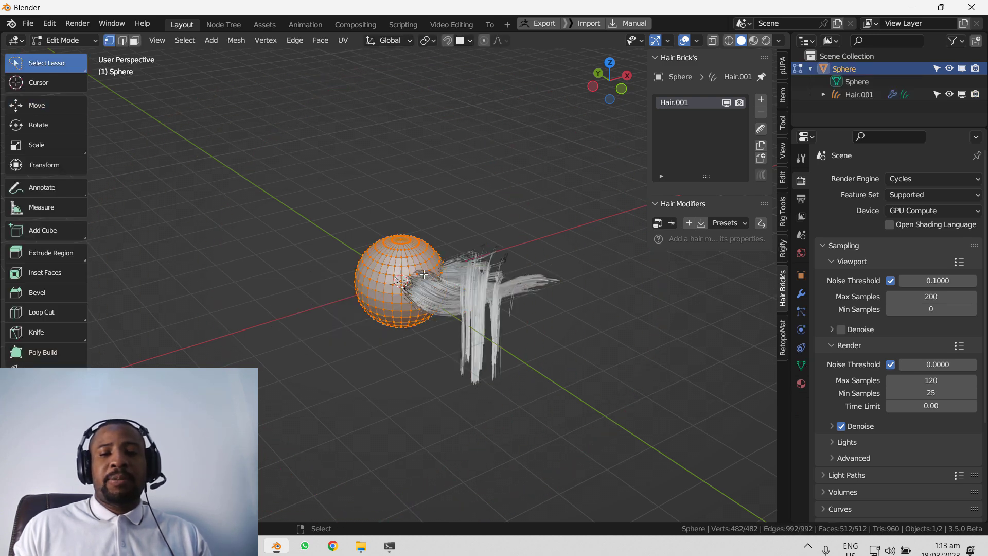
{"action": "middle_click_drag", "start_coordinate": [397, 253], "coordinate": [452, 276]}
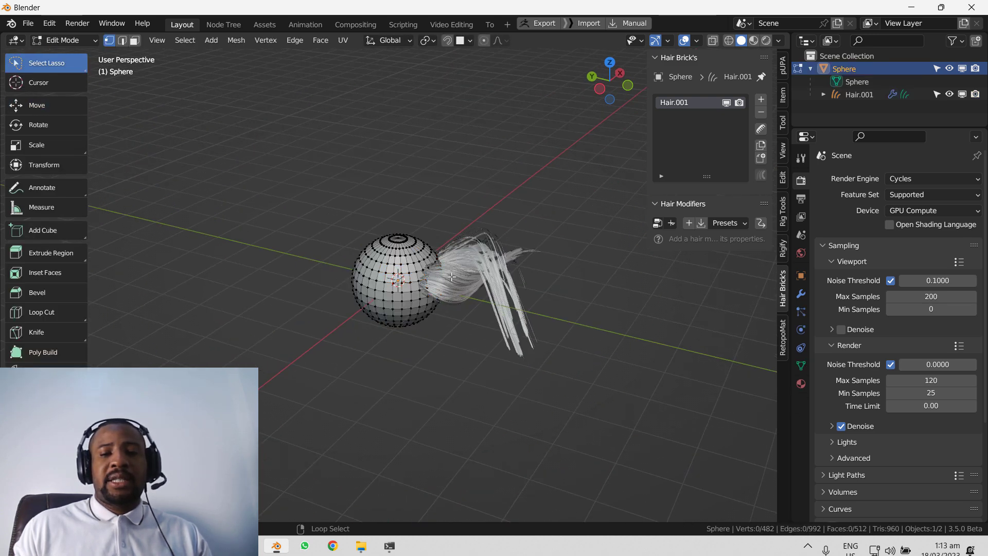
{"action": "left_click", "coordinate": [801, 366]}
{"action": "key", "text": "Tab"}
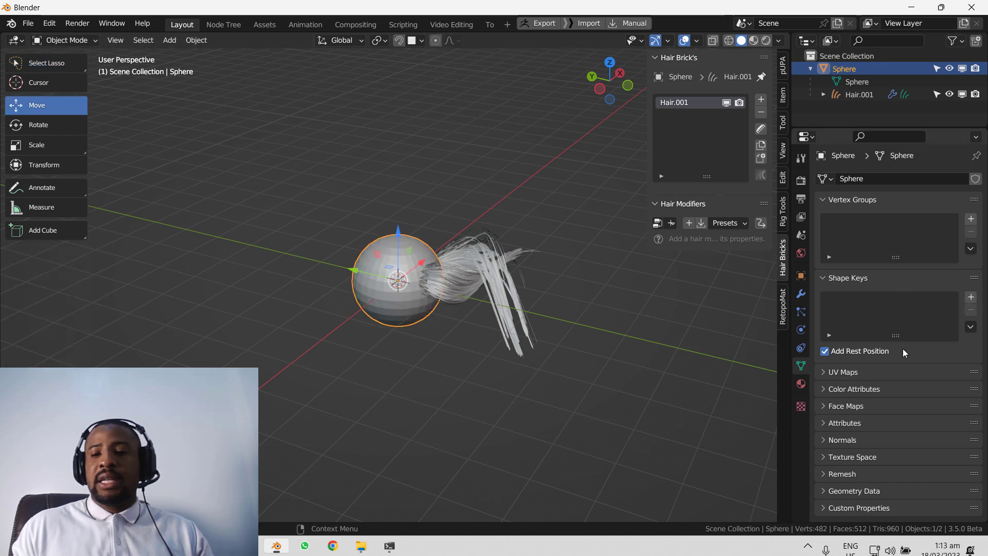
{"action": "left_click", "coordinate": [971, 297]}
{"action": "left_click", "coordinate": [971, 298]}
Step: Stretch the sphere toward negative Y in the Key 1 shape by moving a vertex with proportional editing in Edit Mode
{"action": "key", "text": "Tab"}
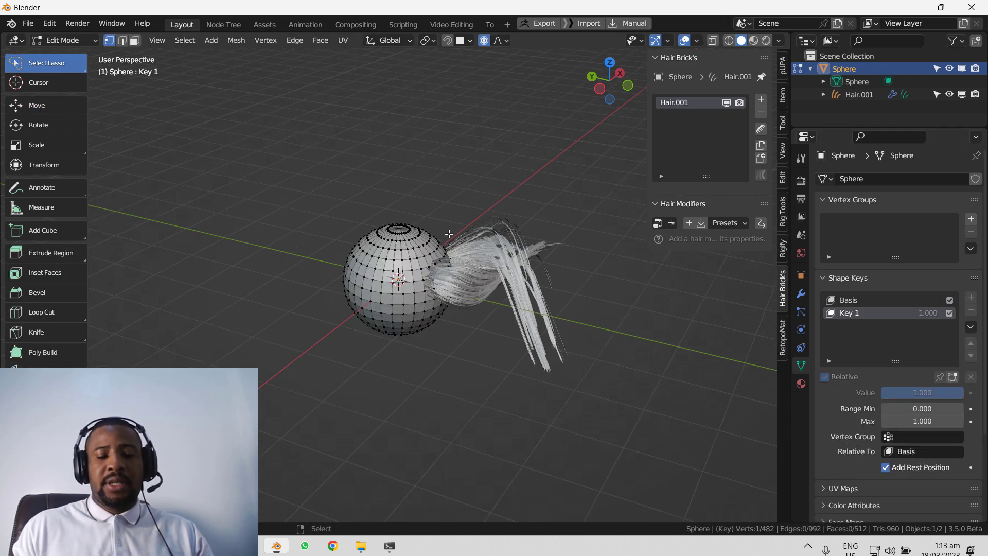
{"action": "key", "text": "g"}
{"action": "left_click", "coordinate": [408, 255]}
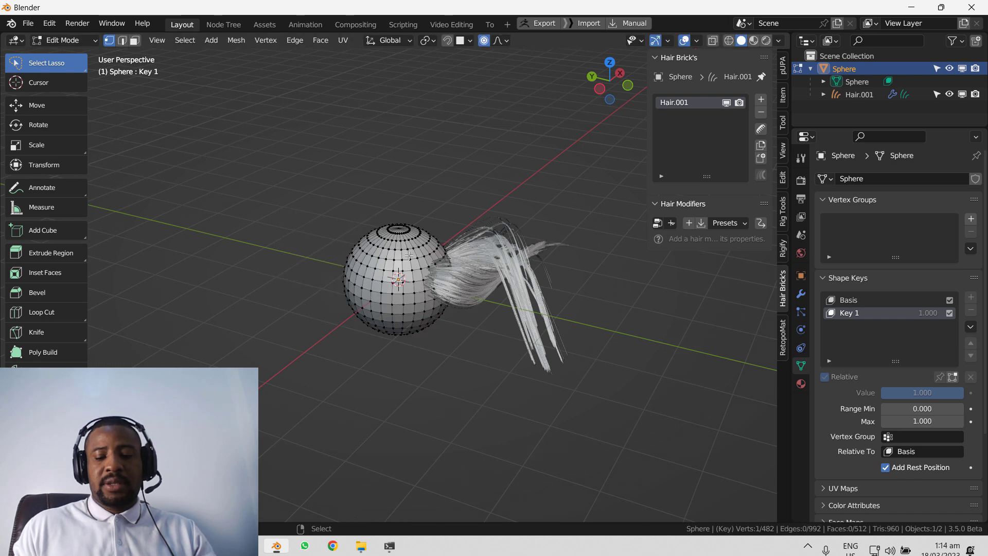
{"action": "key", "text": "g"}
{"action": "scroll", "coordinate": [479, 263], "scroll_direction": "down", "scroll_amount": 3}
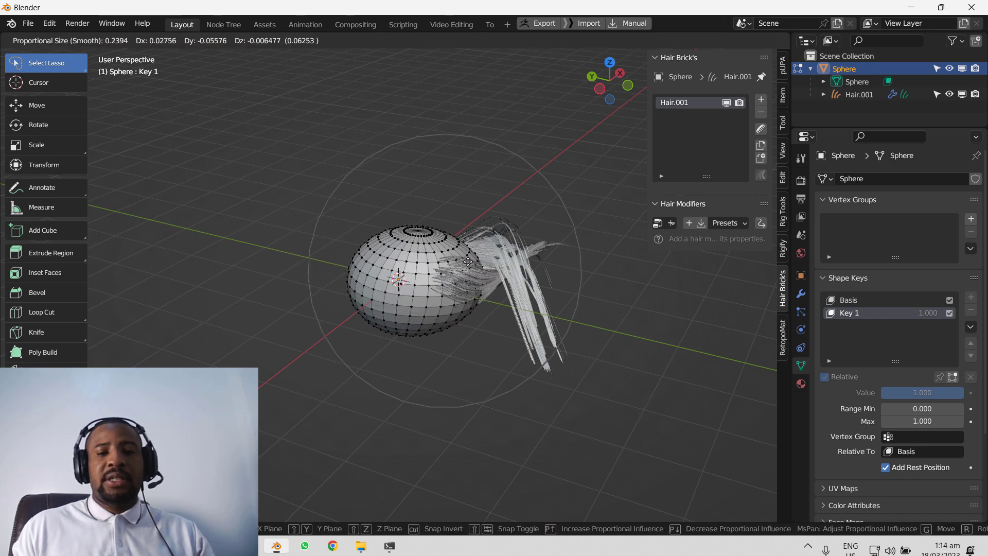
{"action": "left_click", "coordinate": [597, 267]}
{"action": "key", "text": "Tab"}
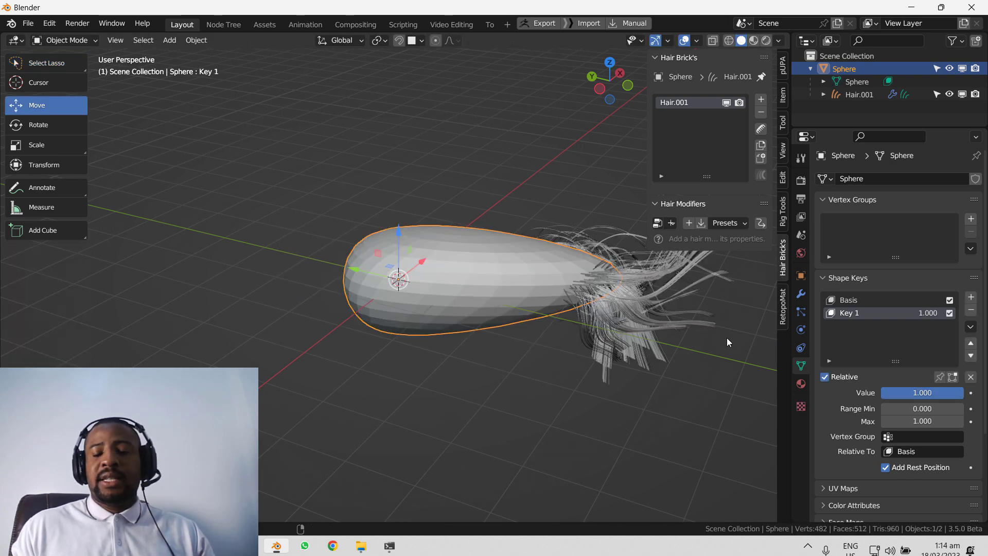
Step: Set the value of the sphere's Key 1 shape key to 0
{"action": "left_click_drag", "start_coordinate": [929, 394], "coordinate": [882, 394]}
{"action": "middle_click_drag", "start_coordinate": [557, 236], "coordinate": [512, 228]}
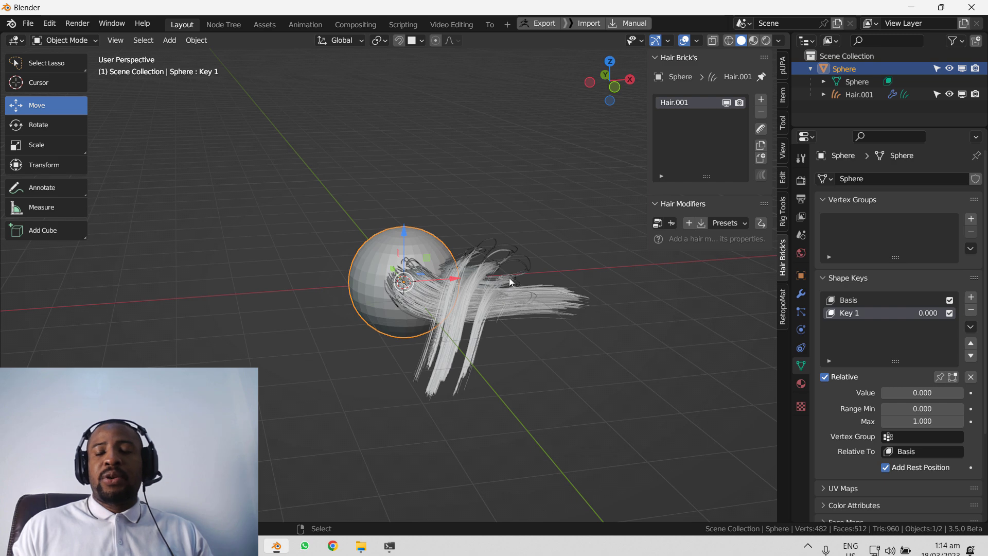
{"action": "scroll", "coordinate": [516, 258], "scroll_direction": "up", "scroll_amount": 2}
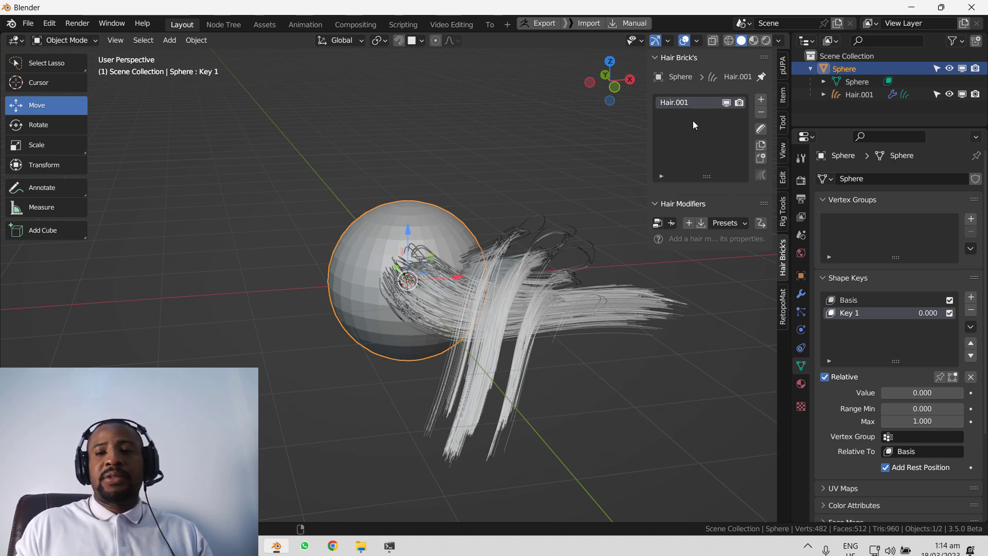
Step: Add a new hair object in Sculpt Mode and paint strands on the sphere's negative X side with the Density brush
{"action": "left_click", "coordinate": [760, 129]}
{"action": "mouse_move", "coordinate": [408, 266]}
{"action": "middle_mouse_down"}
{"action": "mouse_move", "coordinate": [468, 259]}
{"action": "mouse_move", "coordinate": [425, 253]}
{"action": "mouse_move", "coordinate": [433, 263]}
{"action": "mouse_move", "coordinate": [463, 257]}
{"action": "middle_mouse_up"}
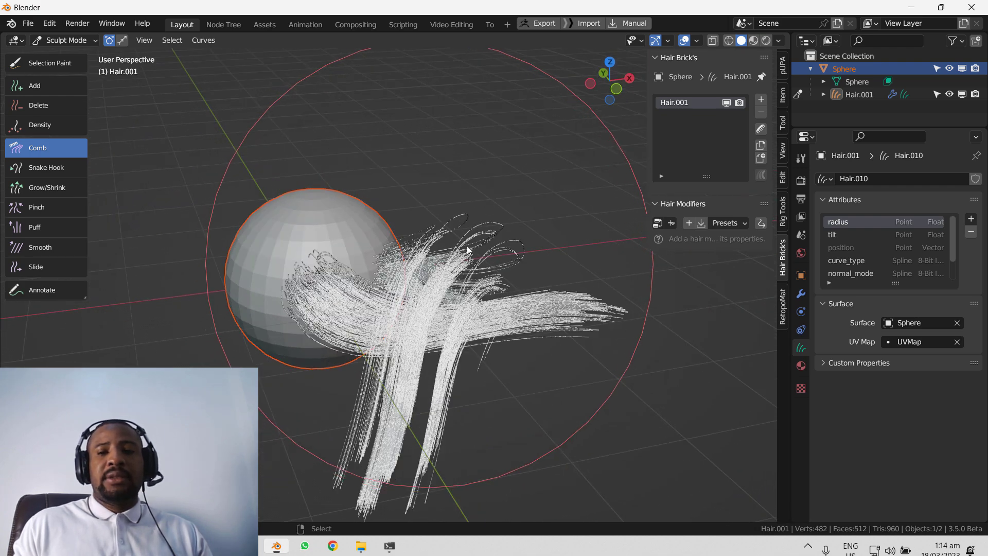
{"action": "mouse_move", "coordinate": [289, 282]}
{"action": "middle_mouse_down"}
{"action": "mouse_move", "coordinate": [421, 236]}
{"action": "mouse_move", "coordinate": [492, 182]}
{"action": "mouse_move", "coordinate": [459, 243]}
{"action": "middle_mouse_up"}
{"action": "key", "text": "f"}
{"action": "left_click", "coordinate": [335, 221]}
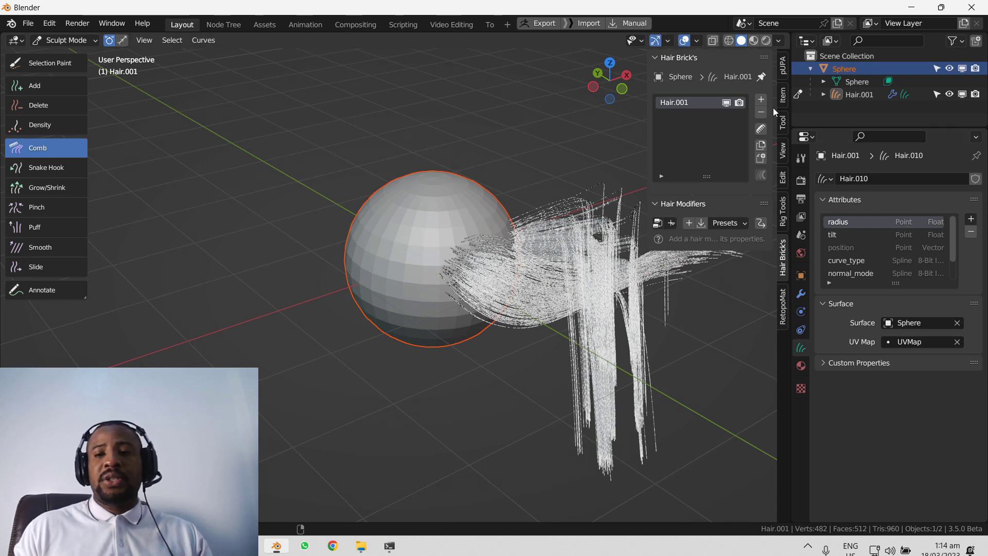
{"action": "left_click", "coordinate": [761, 100]}
{"action": "scroll", "coordinate": [423, 257], "scroll_direction": "up", "scroll_amount": 3}
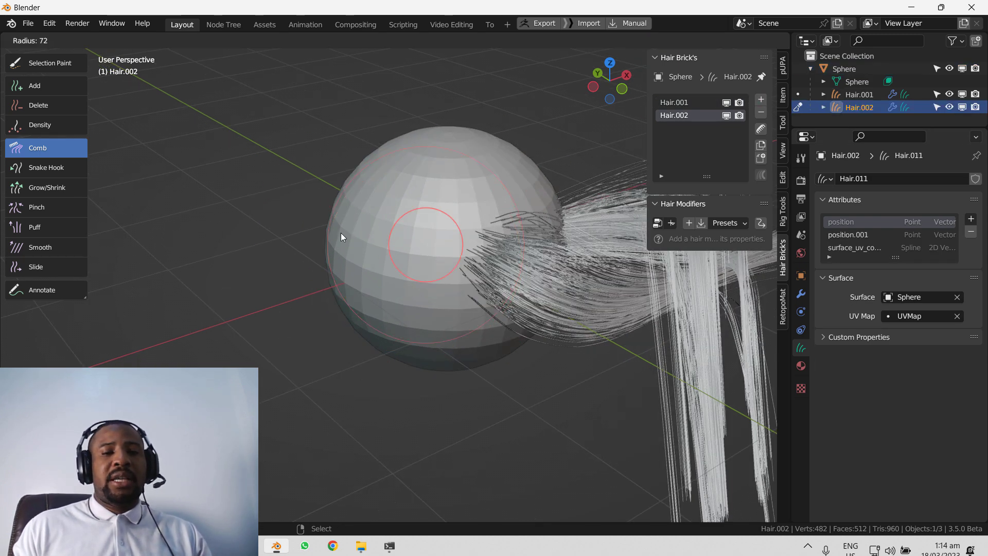
{"action": "left_click", "coordinate": [54, 126]}
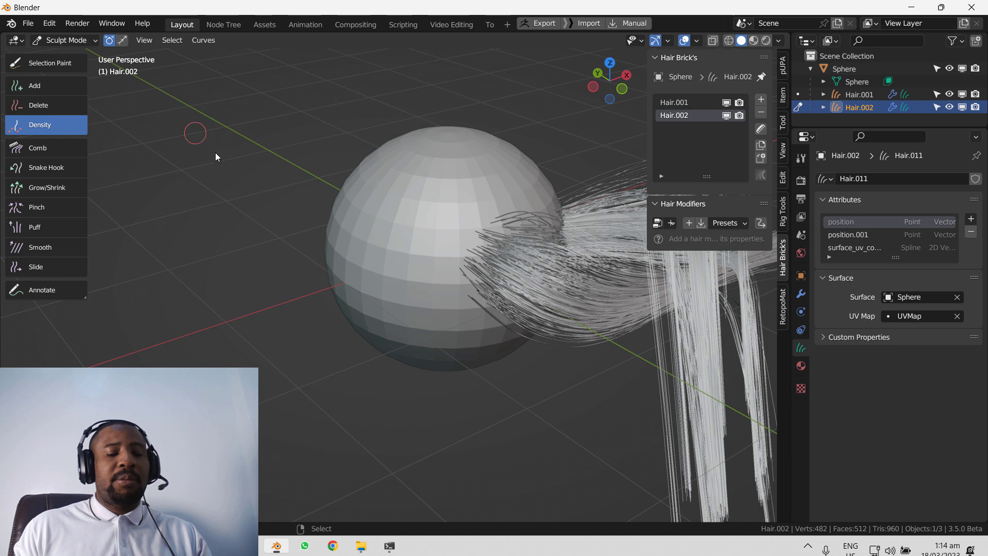
{"action": "mouse_move", "coordinate": [369, 212]}
{"action": "left_mouse_down"}
{"action": "mouse_move", "coordinate": [375, 235]}
{"action": "mouse_move", "coordinate": [412, 227]}
{"action": "left_mouse_up"}
Step: Set the viewport colour to Random, and paint another new hair object's strands on the upper part of the sphere
{"action": "key", "text": "shift+v"}
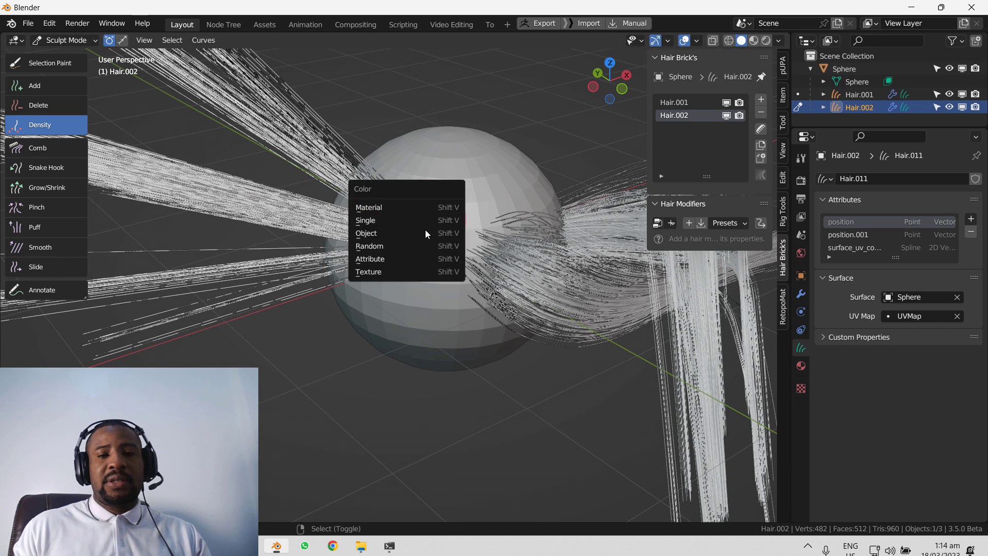
{"action": "left_click", "coordinate": [401, 246]}
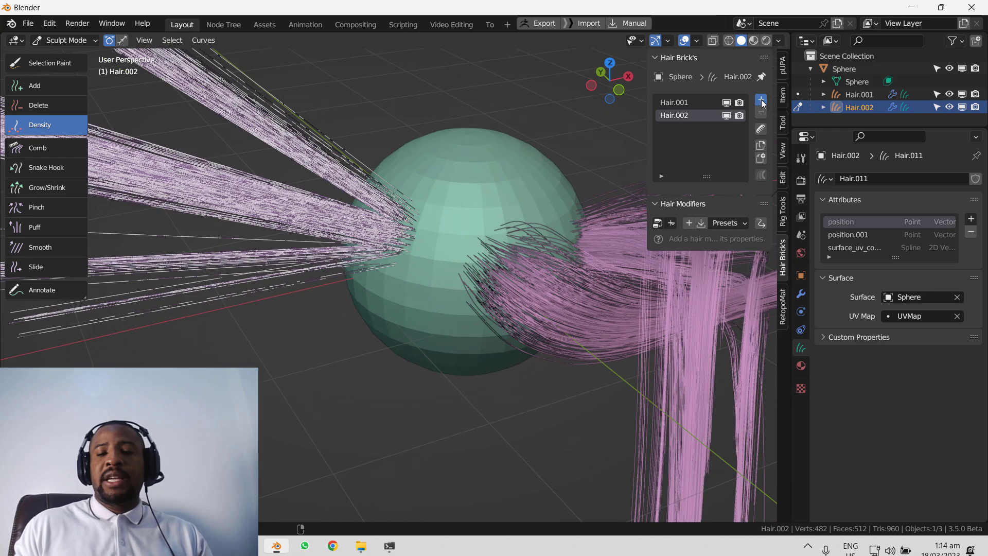
{"action": "left_click", "coordinate": [761, 100]}
{"action": "middle_click_drag", "start_coordinate": [489, 209], "coordinate": [477, 240]}
{"action": "left_click_drag", "start_coordinate": [506, 207], "coordinate": [514, 235]}
{"action": "middle_click_drag", "start_coordinate": [450, 229], "coordinate": [618, 165]}
Step: Add two more hair objects and paint their strands near the sphere's top and lower on its negative X side
{"action": "left_click", "coordinate": [762, 102]}
{"action": "middle_click_drag", "start_coordinate": [412, 214], "coordinate": [483, 207]}
{"action": "left_click_drag", "start_coordinate": [274, 184], "coordinate": [319, 200]}
{"action": "scroll", "coordinate": [334, 200], "scroll_direction": "down", "scroll_amount": 3}
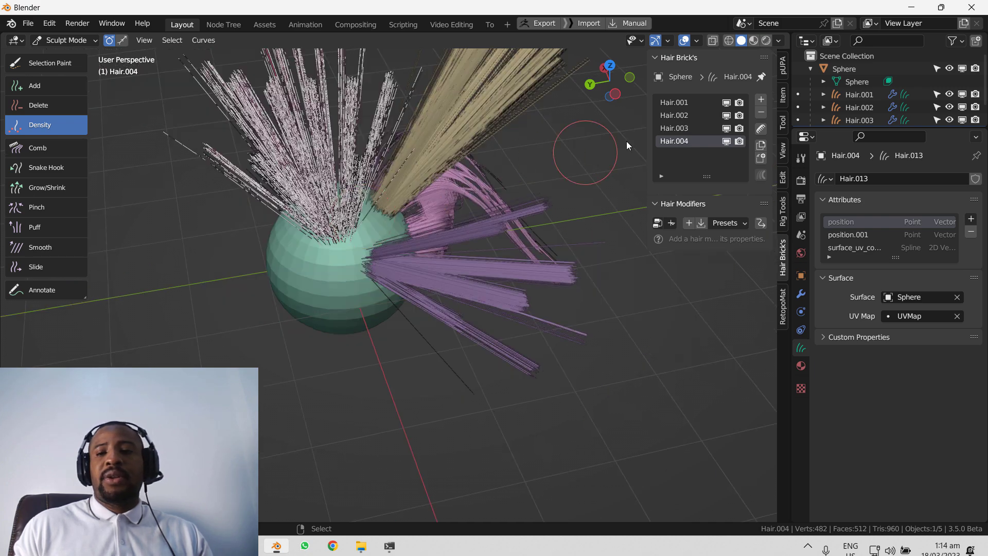
{"action": "left_click", "coordinate": [761, 101]}
{"action": "mouse_move", "coordinate": [323, 289]}
{"action": "left_mouse_down"}
{"action": "mouse_move", "coordinate": [360, 285]}
{"action": "mouse_move", "coordinate": [335, 274]}
{"action": "mouse_move", "coordinate": [304, 278]}
{"action": "left_mouse_up"}
{"action": "middle_click_drag", "start_coordinate": [384, 253], "coordinate": [313, 234]}
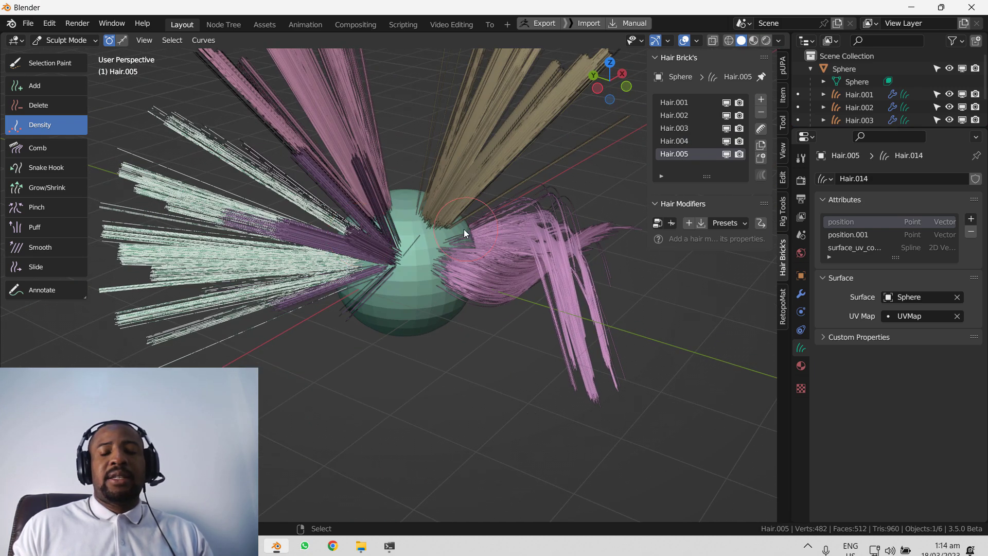
Step: Make Hair.004, Hair.003, Hair.002 and Hair.001 active one after another from the hair list
{"action": "left_click", "coordinate": [680, 141]}
{"action": "left_click", "coordinate": [681, 128]}
{"action": "left_click", "coordinate": [681, 114]}
{"action": "left_click", "coordinate": [682, 103]}
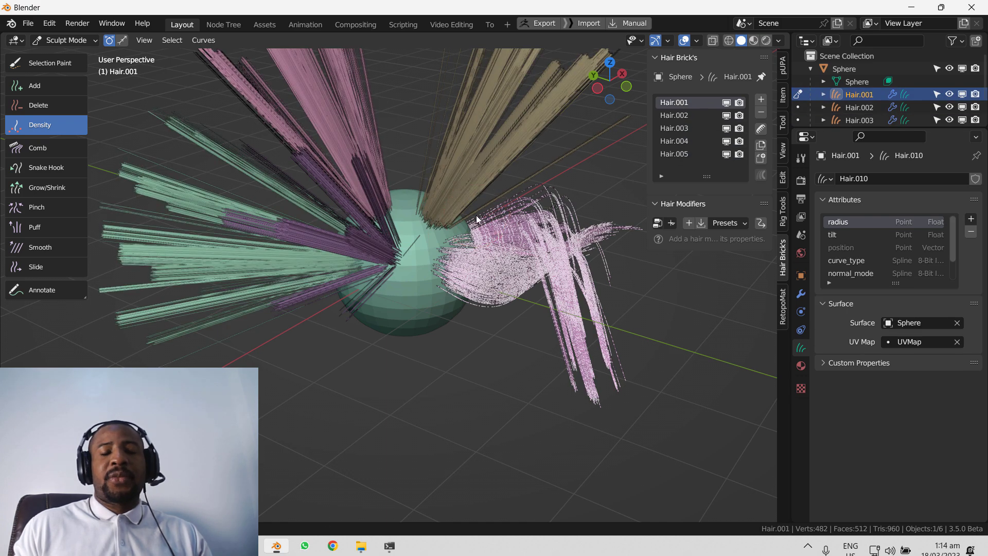
Step: Switch Sculpt Mode directly between the differently coloured hair objects in the viewport
{"action": "middle_click_drag", "start_coordinate": [461, 202], "coordinate": [508, 199]}
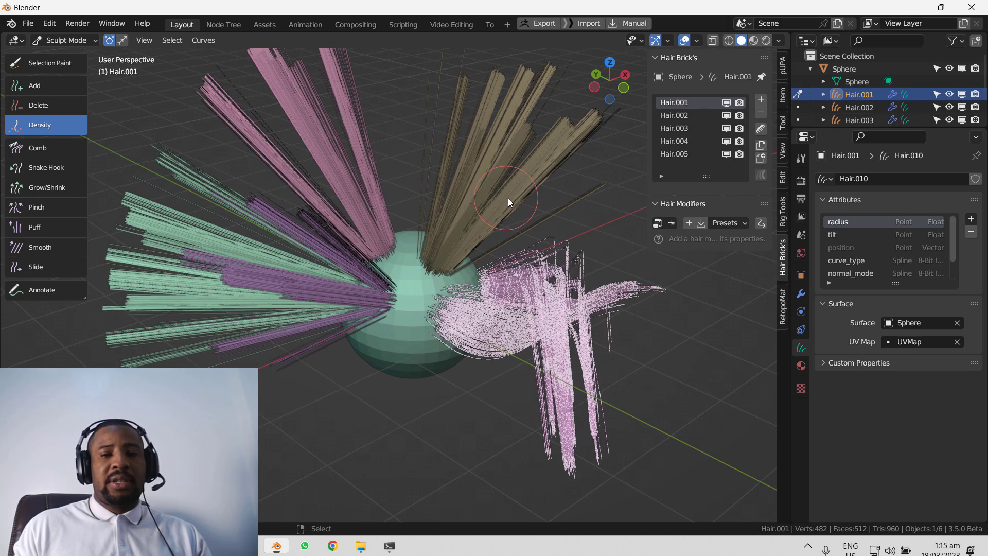
{"action": "key", "text": "alt+q"}
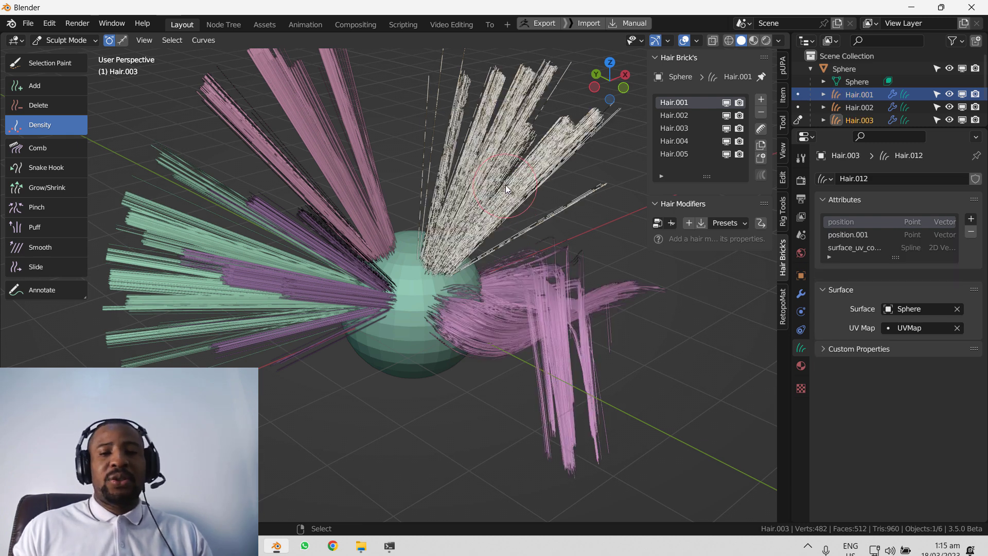
{"action": "key", "text": "alt+q"}
{"action": "key", "text": "alt+q"}
{"action": "key", "text": "alt+q"}
{"action": "key", "text": "alt+q"}
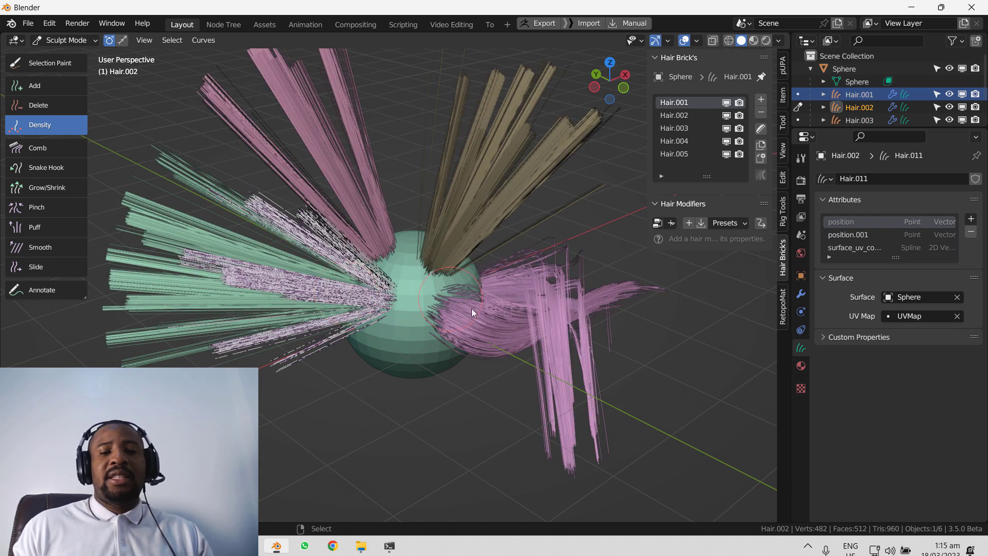
{"action": "key", "text": "alt+q"}
{"action": "key", "text": "alt+q"}
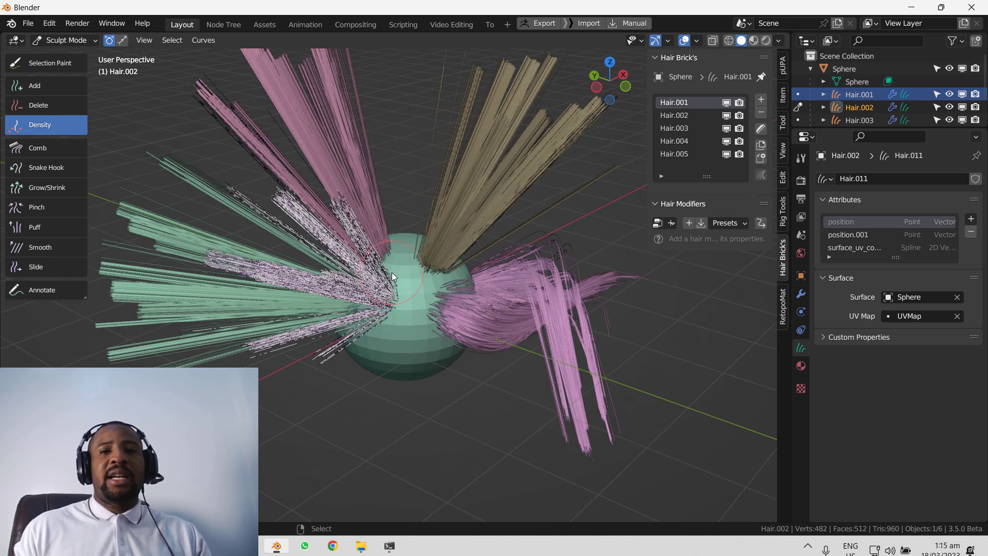
{"action": "scroll", "coordinate": [442, 262], "scroll_direction": "up", "scroll_amount": 2}
{"action": "middle_click_drag", "start_coordinate": [425, 257], "coordinate": [416, 206]}
{"action": "middle_click_drag", "start_coordinate": [381, 284], "coordinate": [463, 237]}
Step: Undo the last switches between hair objects and return to Object Mode
{"action": "key", "text": "ctrl+z"}
{"action": "key", "text": "ctrl+z"}
{"action": "key", "text": "ctrl+z"}
{"action": "key", "text": "ctrl+z"}
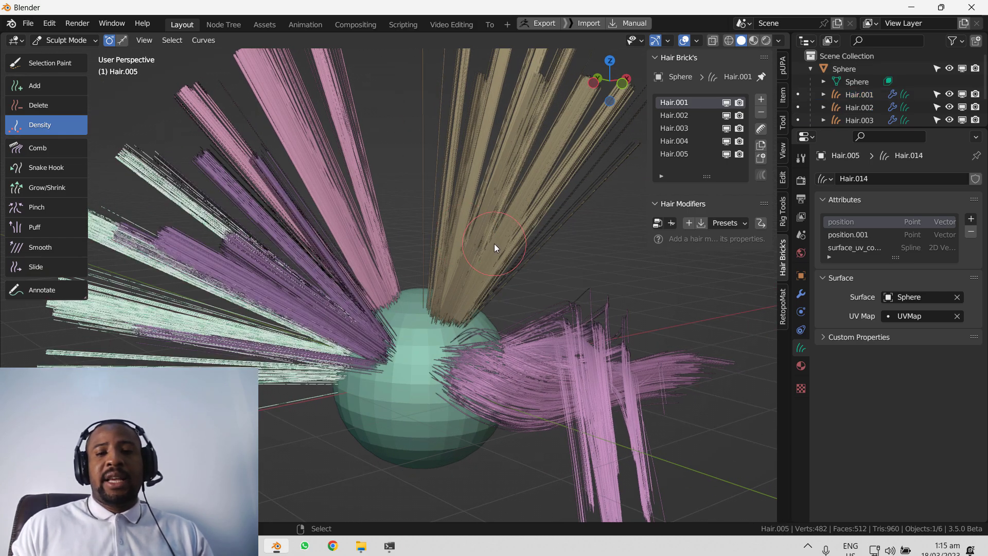
{"action": "key", "text": "ctrl+Tab"}
{"action": "left_click", "coordinate": [355, 222]}
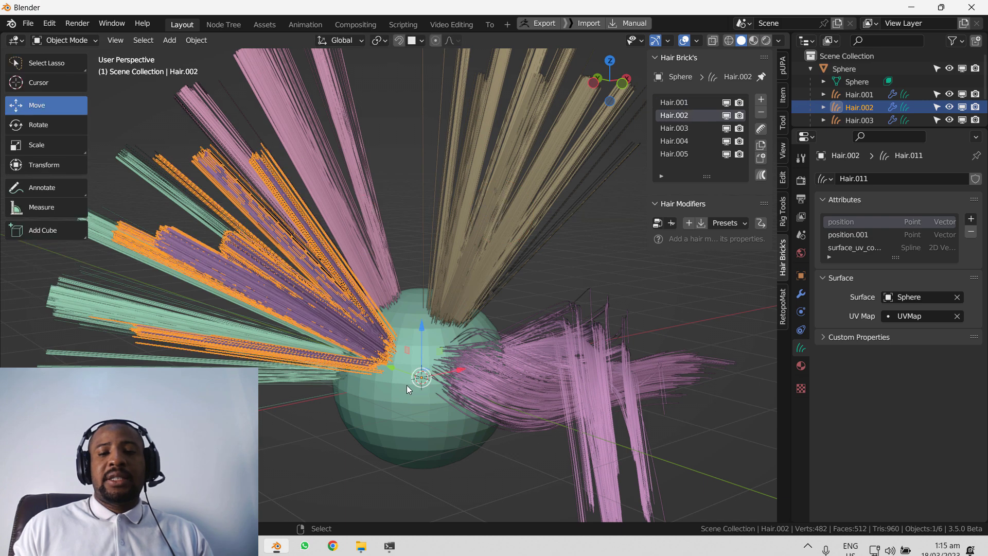
Step: Select the sphere and delete its hair objects Hair.005, Hair.004, Hair.003 and Hair.002
{"action": "left_click", "coordinate": [407, 385]}
{"action": "left_click", "coordinate": [690, 154]}
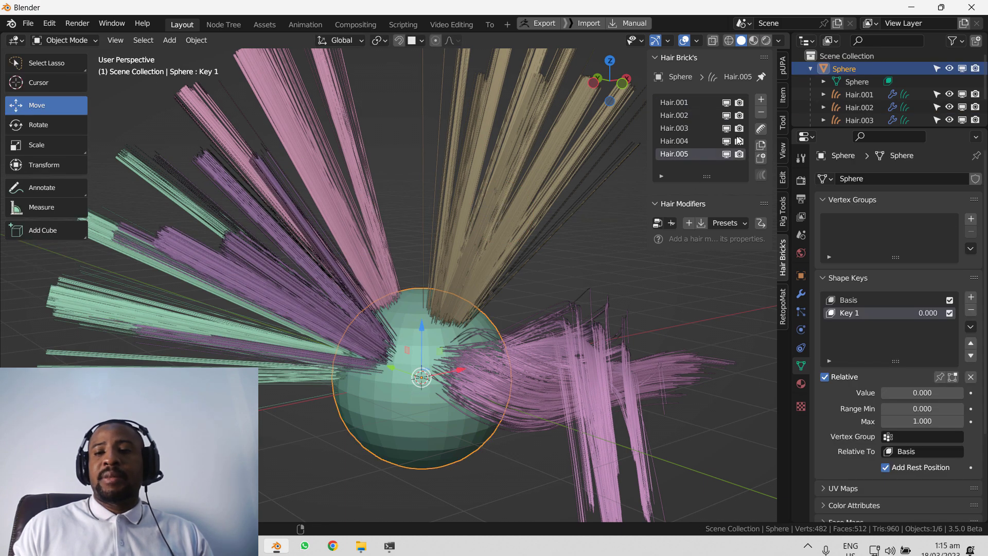
{"action": "left_click", "coordinate": [761, 112]}
{"action": "left_click", "coordinate": [761, 112]}
{"action": "left_click", "coordinate": [761, 112]}
{"action": "left_click", "coordinate": [762, 112]}
Step: Open the remaining hair object, Hair.001, in Sculpt Mode and hide the viewport overlays
{"action": "middle_click_drag", "start_coordinate": [466, 335], "coordinate": [427, 308], "text": "shift"}
{"action": "left_click", "coordinate": [463, 366]}
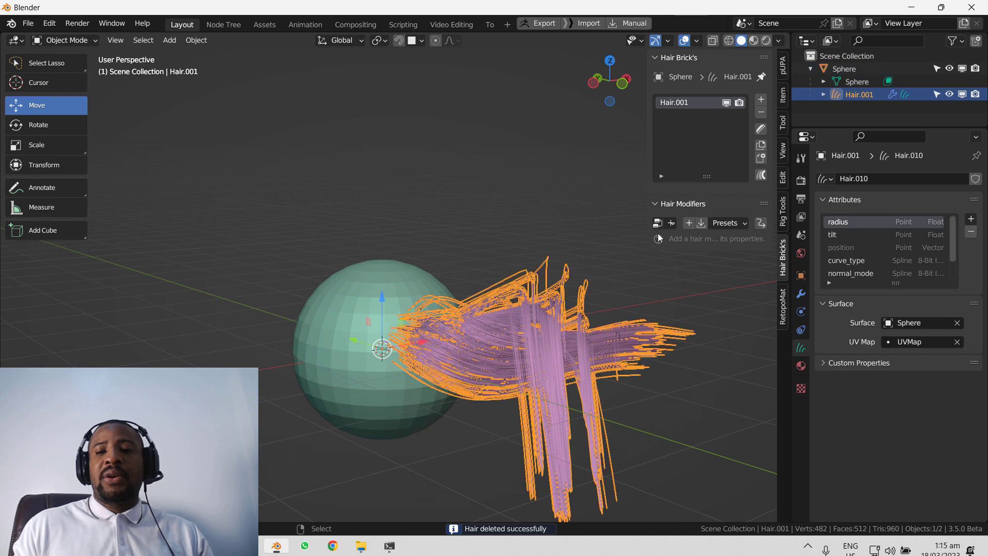
{"action": "left_click", "coordinate": [762, 129]}
{"action": "mouse_move", "coordinate": [352, 245]}
{"action": "middle_mouse_down"}
{"action": "mouse_move", "coordinate": [406, 270]}
{"action": "mouse_move", "coordinate": [103, 123]}
{"action": "middle_mouse_up"}
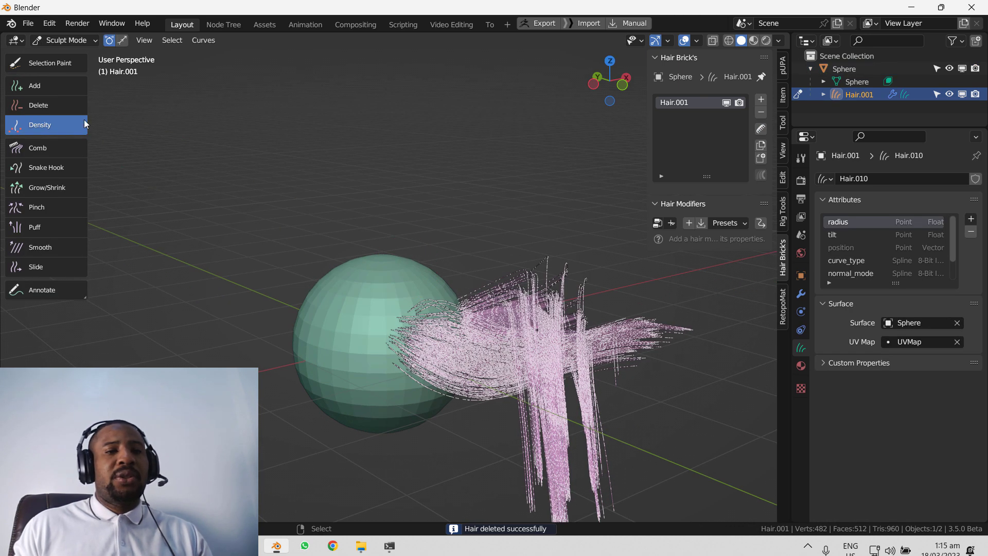
{"action": "key", "text": "shift+alt+z"}
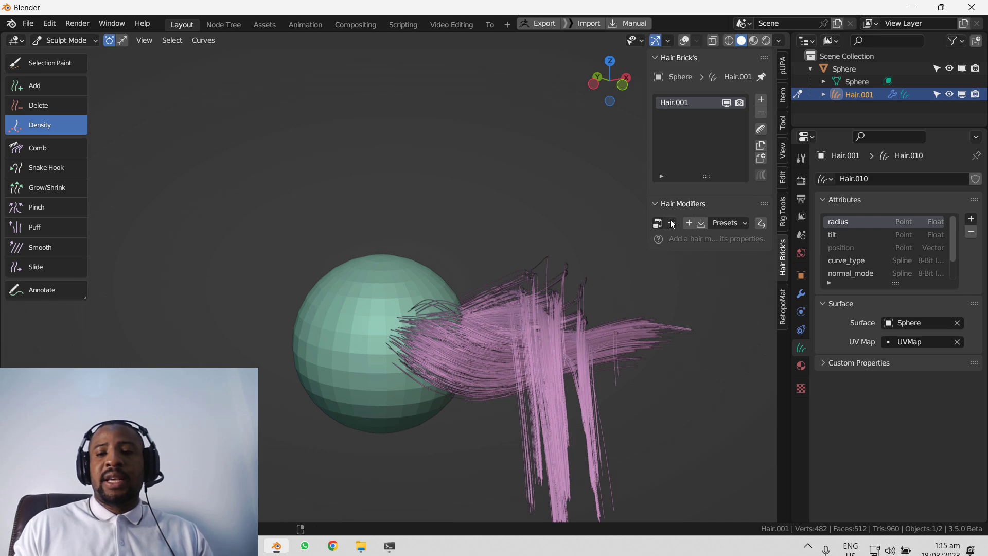
Step: Comb the hair strands of Hair.001 down and across below the sphere with a resized Comb brush
{"action": "middle_click_drag", "start_coordinate": [493, 328], "coordinate": [434, 269], "text": "shift"}
{"action": "scroll", "coordinate": [422, 274], "scroll_direction": "up", "scroll_amount": 1}
{"action": "key", "text": "f"}
{"action": "left_click", "coordinate": [569, 315]}
{"action": "key", "text": "shift+space"}
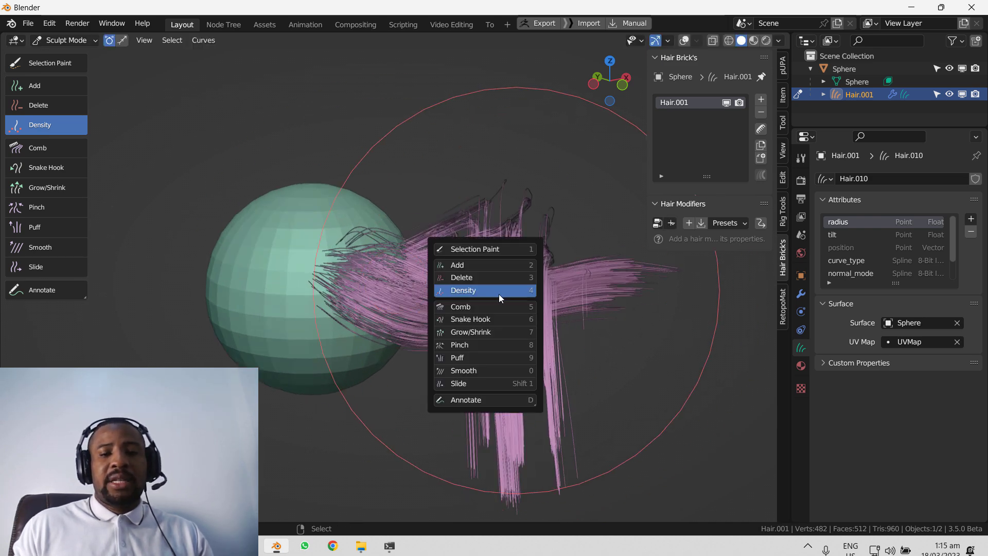
{"action": "left_click", "coordinate": [491, 306]}
{"action": "mouse_move", "coordinate": [500, 297]}
{"action": "left_mouse_down"}
{"action": "mouse_move", "coordinate": [466, 372]}
{"action": "mouse_move", "coordinate": [345, 433]}
{"action": "left_mouse_up"}
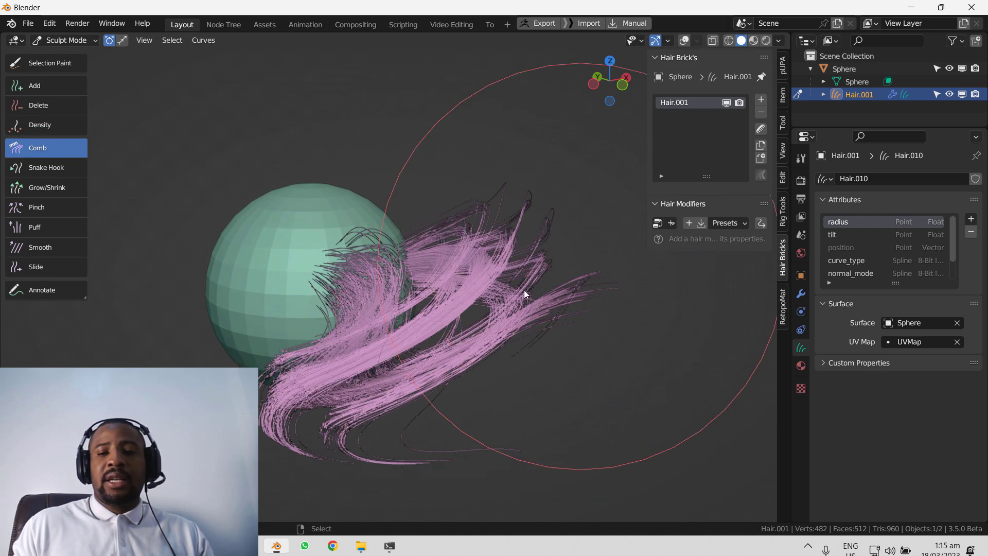
{"action": "left_click_drag", "start_coordinate": [554, 277], "coordinate": [335, 392]}
Step: Add a Show Points hair modifier to Hair.001 and view the strands from another side
{"action": "left_click", "coordinate": [670, 223]}
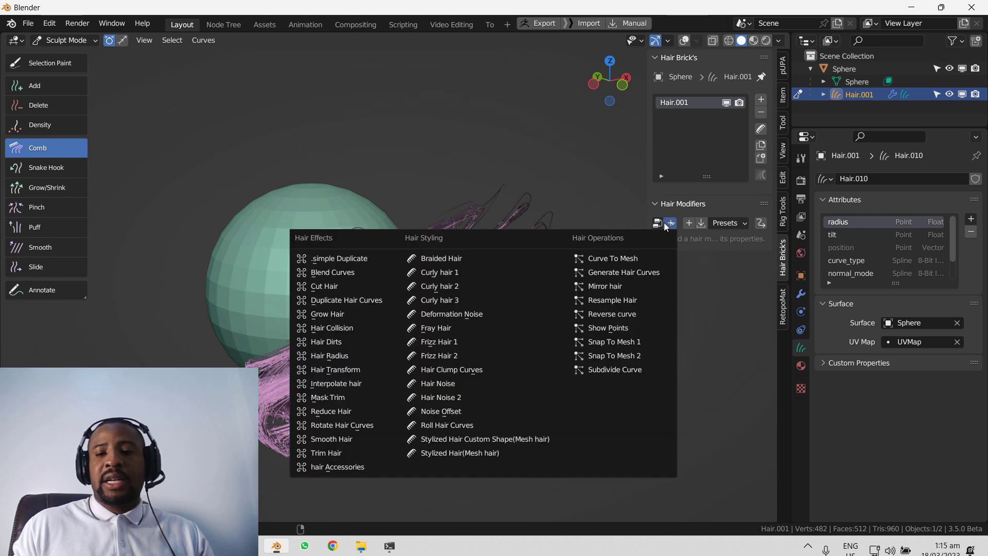
{"action": "left_click", "coordinate": [620, 326]}
{"action": "middle_click_drag", "start_coordinate": [450, 333], "coordinate": [504, 325]}
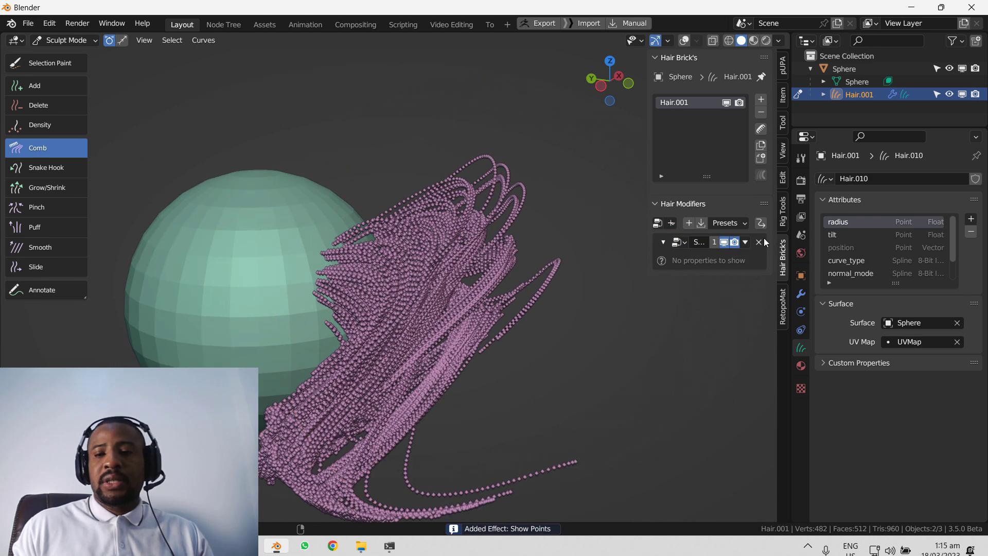
Step: Try a lower additional subdivision for the curves' viewport display in the render settings and set it back to 3
{"action": "left_click", "coordinate": [802, 182]}
{"action": "middle_click_drag", "start_coordinate": [477, 345], "coordinate": [383, 330]}
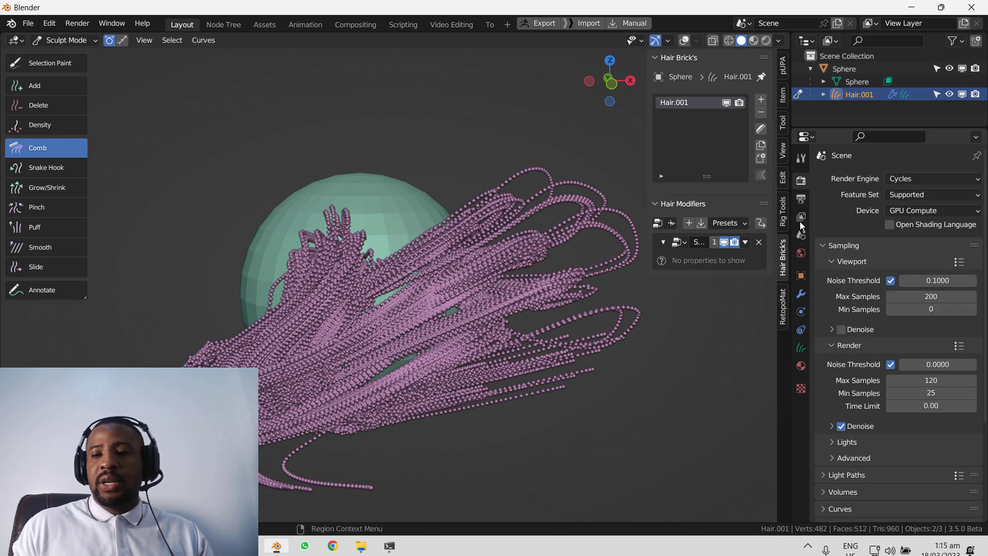
{"action": "scroll", "coordinate": [845, 396], "scroll_direction": "down", "scroll_amount": 5}
{"action": "left_click", "coordinate": [857, 378]}
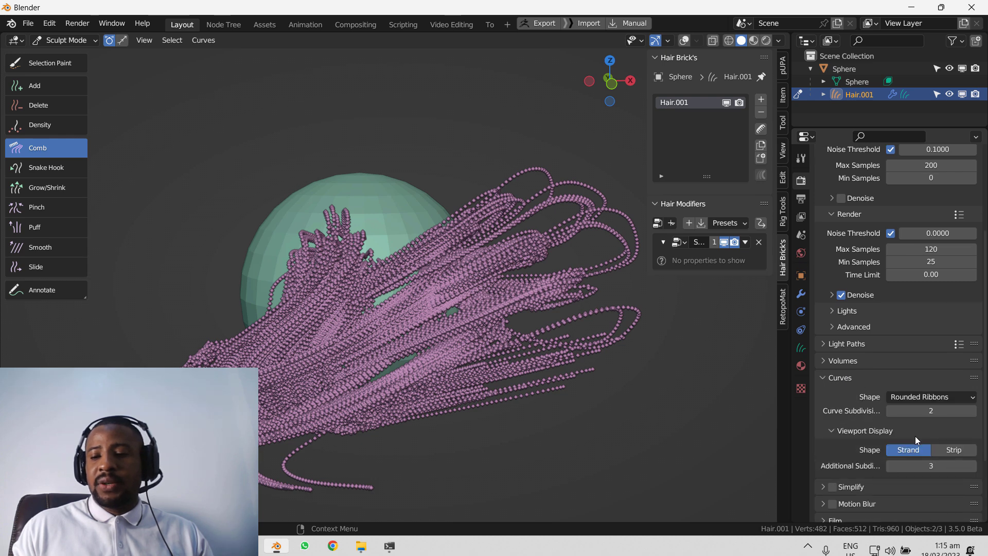
{"action": "left_click_drag", "start_coordinate": [935, 465], "coordinate": [893, 465]}
{"action": "middle_click_drag", "start_coordinate": [572, 302], "coordinate": [605, 308]}
{"action": "left_click_drag", "start_coordinate": [934, 465], "coordinate": [968, 465]}
Step: Switch to Object Mode, remove the Show Points modifier and reopen Hair.001 for sculpting
{"action": "key", "text": "ctrl+Tab"}
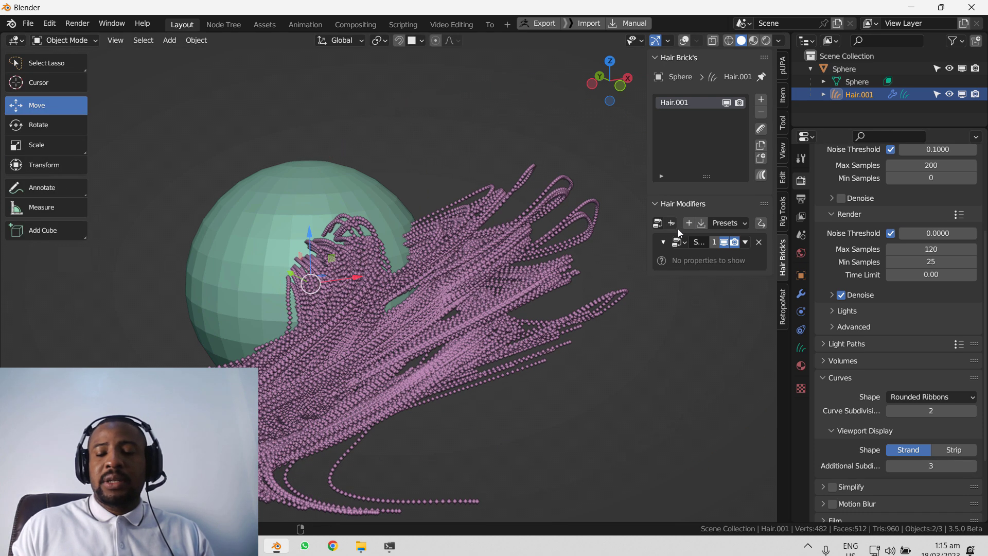
{"action": "left_click", "coordinate": [759, 242]}
{"action": "left_click", "coordinate": [761, 129]}
Step: Comb the hair downward along the side of the sphere with repeated strokes of a resized Comb brush
{"action": "left_click_drag", "start_coordinate": [471, 256], "coordinate": [378, 320]}
{"action": "middle_click_drag", "start_coordinate": [344, 272], "coordinate": [402, 261]}
{"action": "key", "text": "f"}
{"action": "left_click", "coordinate": [355, 254]}
{"action": "mouse_move", "coordinate": [382, 251]}
{"action": "left_mouse_down"}
{"action": "mouse_move", "coordinate": [378, 364]}
{"action": "mouse_move", "coordinate": [360, 383]}
{"action": "left_mouse_up"}
{"action": "mouse_move", "coordinate": [377, 266]}
{"action": "left_mouse_down"}
{"action": "mouse_move", "coordinate": [366, 309]}
{"action": "mouse_move", "coordinate": [316, 347]}
{"action": "left_mouse_up"}
{"action": "left_click_drag", "start_coordinate": [375, 233], "coordinate": [270, 379]}
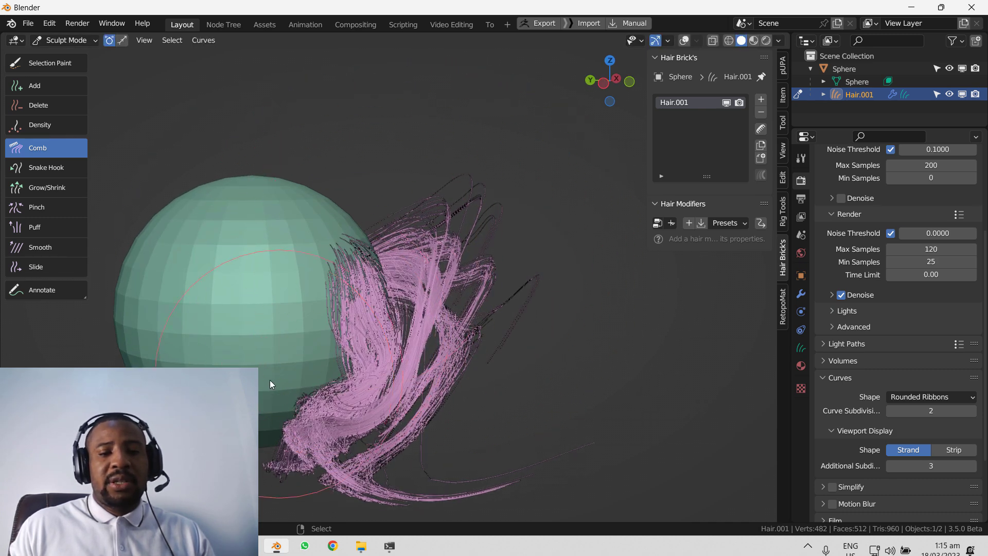
{"action": "left_click_drag", "start_coordinate": [377, 238], "coordinate": [385, 261]}
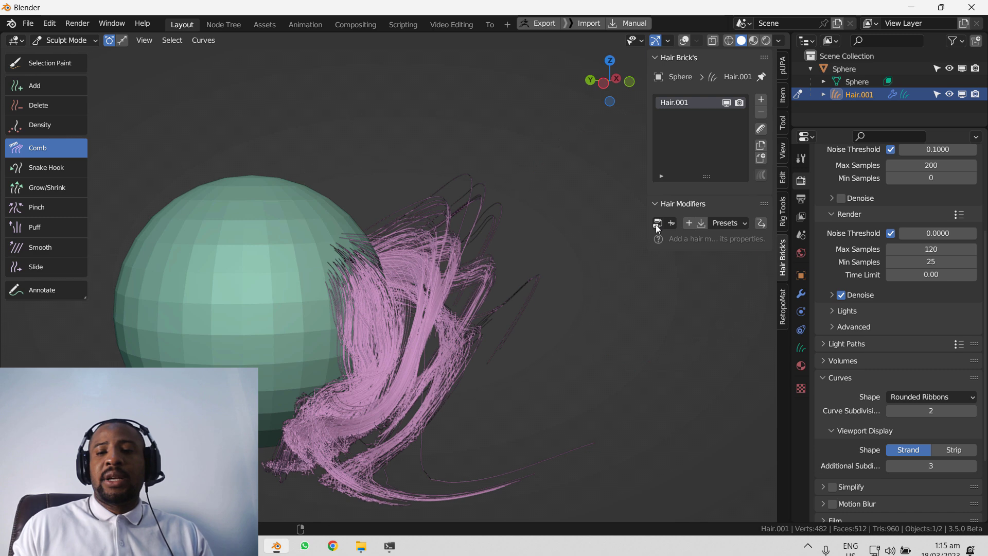
Step: Add a Resample Hair modifier to Hair.001 with Viewport View set to 65 and apply it
{"action": "left_click", "coordinate": [671, 223]}
{"action": "mouse_move", "coordinate": [658, 224]}
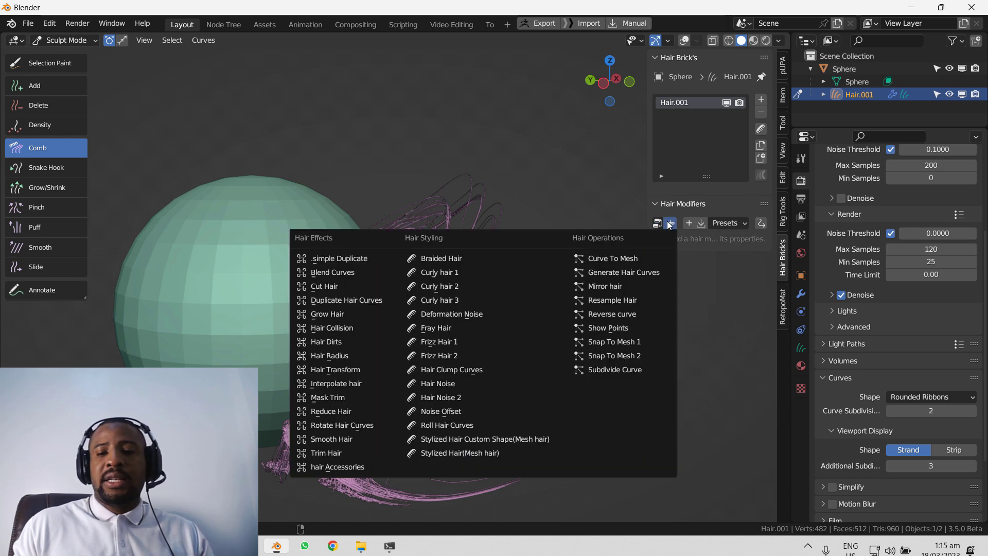
{"action": "left_click", "coordinate": [632, 300]}
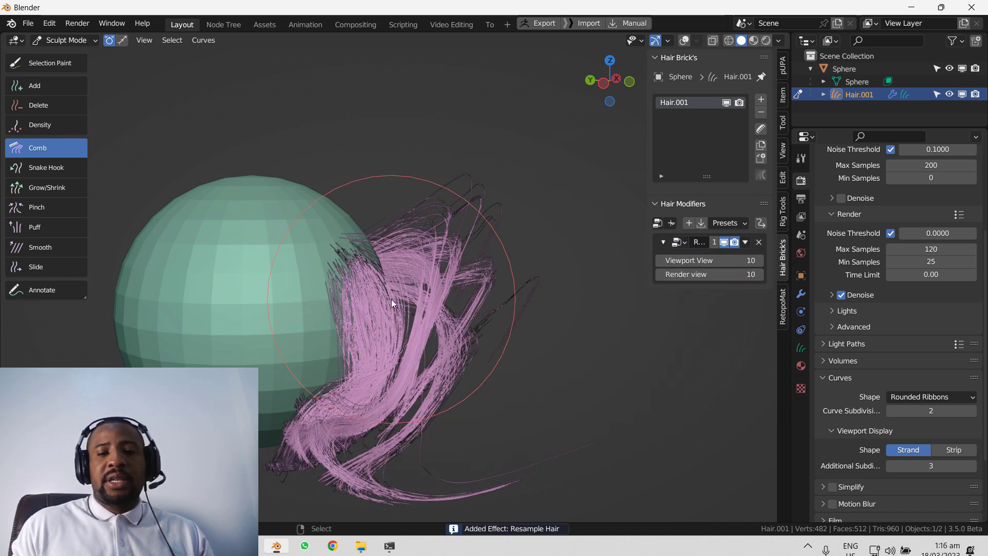
{"action": "middle_click_drag", "start_coordinate": [393, 302], "coordinate": [352, 305]}
{"action": "left_click_drag", "start_coordinate": [710, 262], "coordinate": [747, 262]}
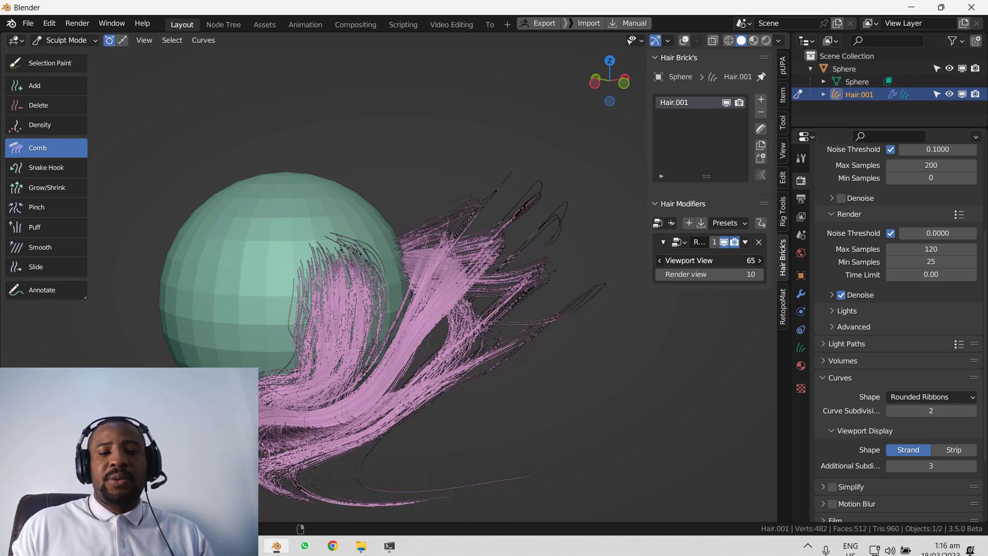
{"action": "left_click", "coordinate": [746, 242]}
{"action": "left_click", "coordinate": [755, 255]}
{"action": "scroll", "coordinate": [434, 322], "scroll_direction": "up", "scroll_amount": 3}
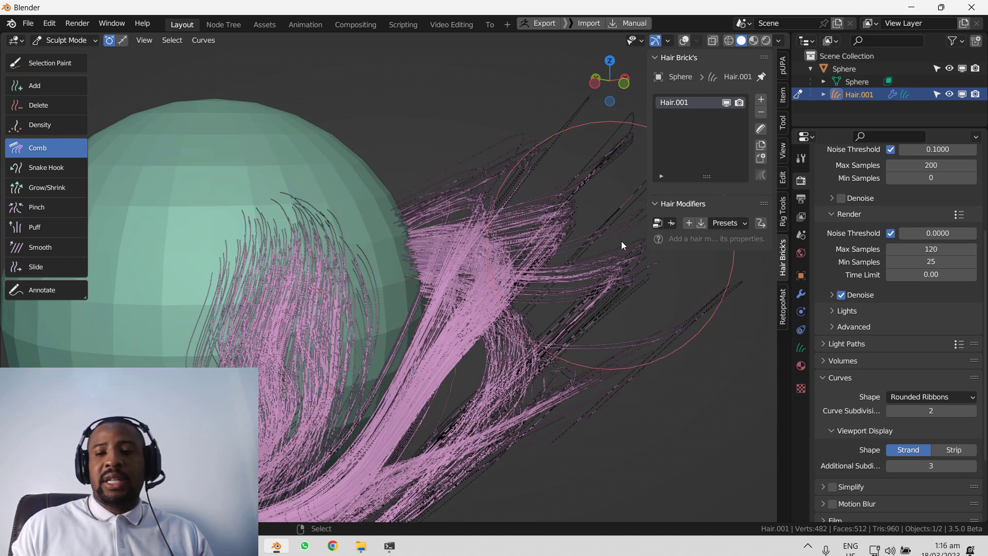
Step: Add a Trim Hair modifier with uniform 0.320, Tip Min 1.320 and Tip Max 1.230, and apply it
{"action": "left_click", "coordinate": [658, 223]}
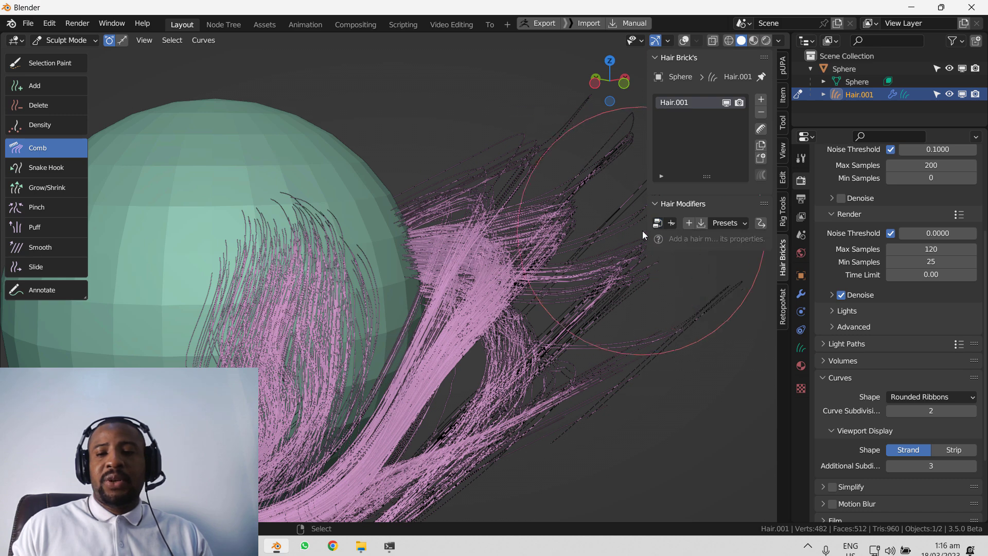
{"action": "left_click", "coordinate": [671, 222]}
{"action": "left_click", "coordinate": [362, 453]}
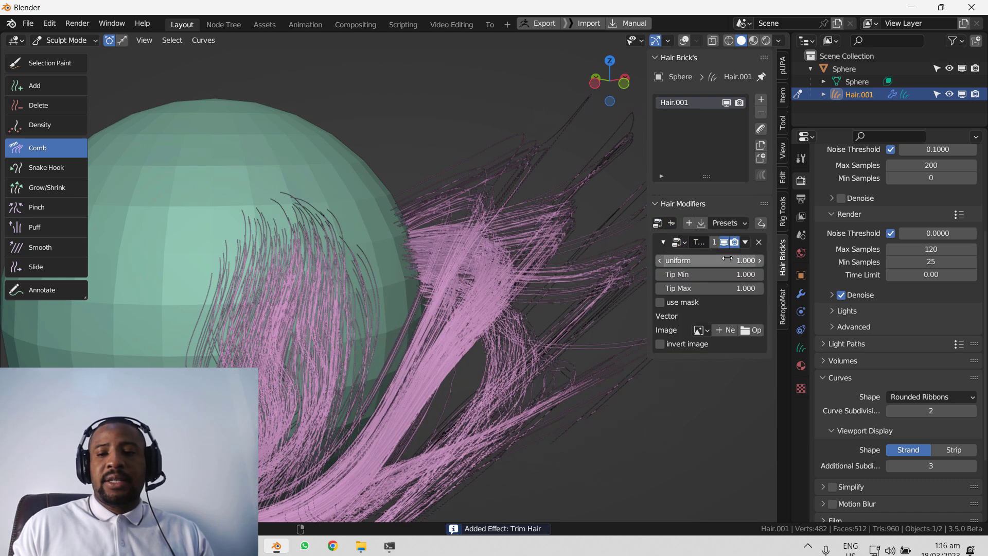
{"action": "left_click_drag", "start_coordinate": [710, 260], "coordinate": [714, 288]}
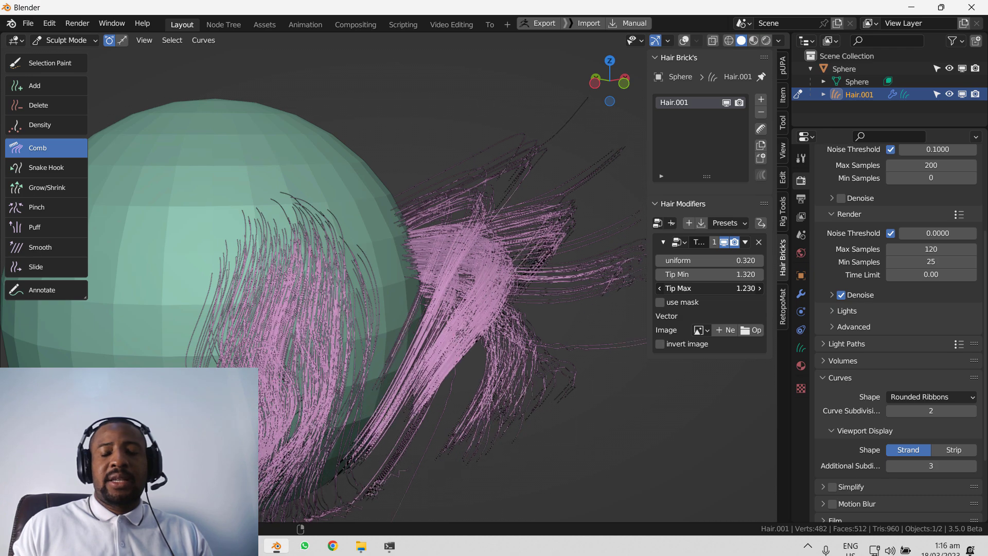
{"action": "left_click", "coordinate": [745, 243]}
{"action": "left_click", "coordinate": [761, 256]}
{"action": "scroll", "coordinate": [469, 301], "scroll_direction": "down", "scroll_amount": 2}
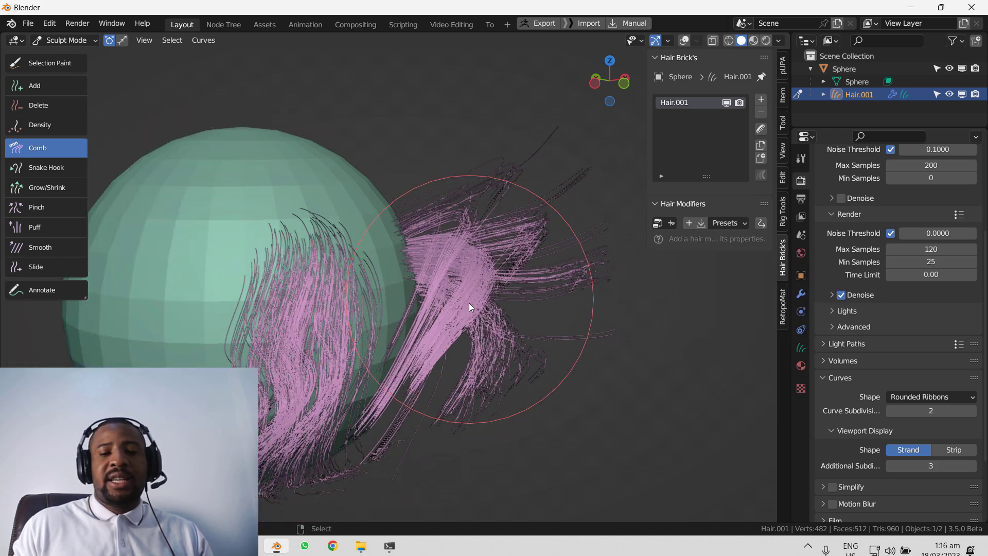
Step: Comb the trimmed hair outward so the loose tuft sweeps away from the sphere
{"action": "middle_click_drag", "start_coordinate": [469, 301], "coordinate": [400, 298]}
{"action": "left_click_drag", "start_coordinate": [407, 314], "coordinate": [492, 366]}
{"action": "mouse_move", "coordinate": [447, 342]}
{"action": "left_mouse_down"}
{"action": "mouse_move", "coordinate": [536, 355]}
{"action": "mouse_move", "coordinate": [573, 276]}
{"action": "left_mouse_up"}
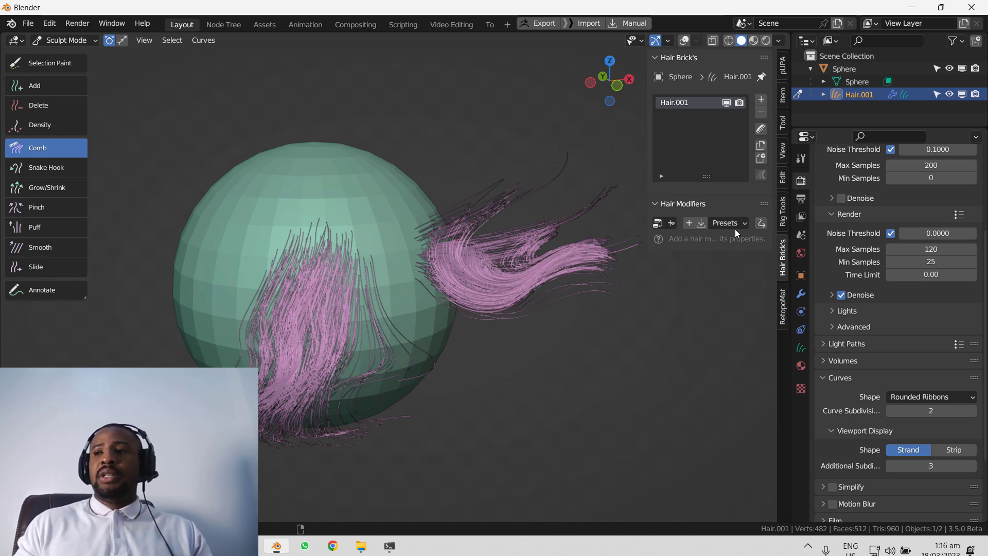
{"action": "middle_click_drag", "start_coordinate": [484, 315], "coordinate": [488, 296]}
{"action": "mouse_move", "coordinate": [428, 311]}
{"action": "middle_mouse_down"}
{"action": "mouse_move", "coordinate": [471, 293]}
{"action": "mouse_move", "coordinate": [409, 309]}
{"action": "middle_mouse_up"}
Step: Leave sculpting for Object Mode and widen the Hair Brick's sidebar
{"action": "key", "text": "ctrl+Tab"}
{"action": "left_click", "coordinate": [365, 311]}
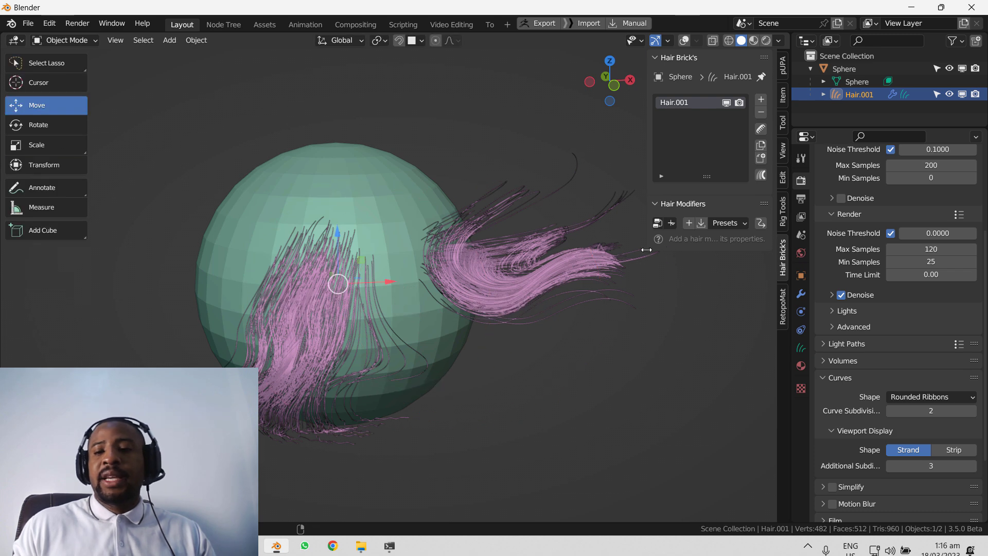
{"action": "left_click_drag", "start_coordinate": [648, 183], "coordinate": [620, 184]}
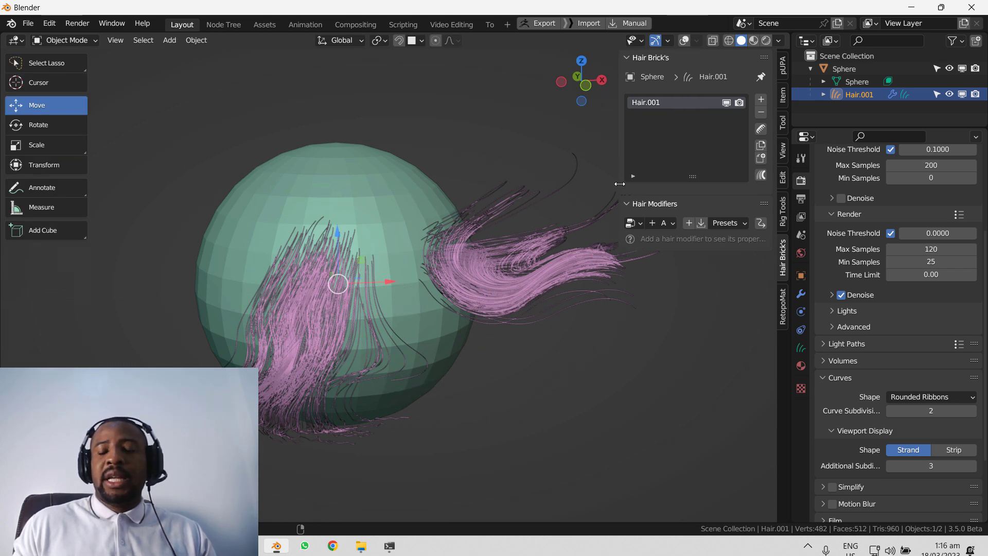
Step: Try adding a .simple Duplicate modifier to Hair.001 and adjusting its hair radius, and undo the attempt
{"action": "left_click", "coordinate": [661, 224]}
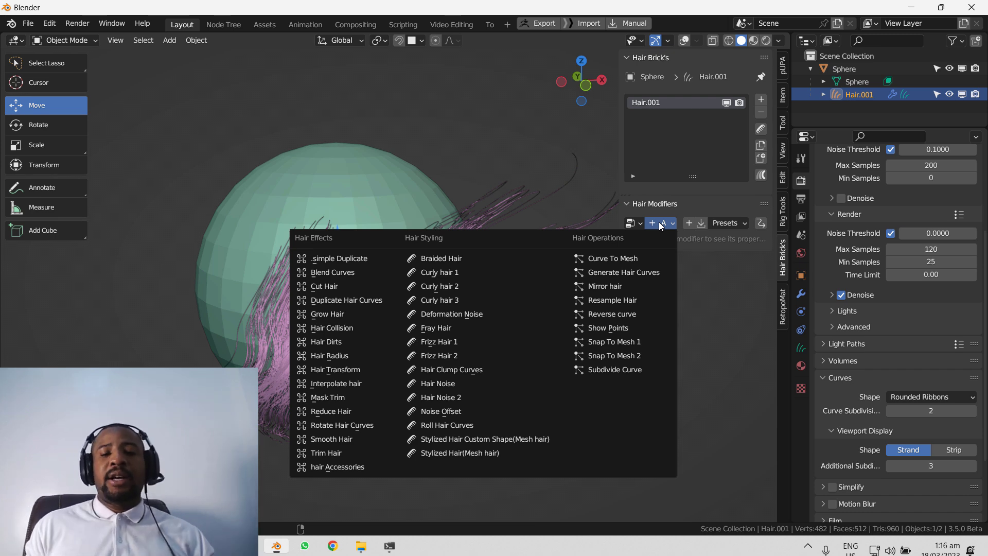
{"action": "left_click", "coordinate": [651, 223]}
{"action": "left_click", "coordinate": [661, 223]}
{"action": "left_click", "coordinate": [663, 225]}
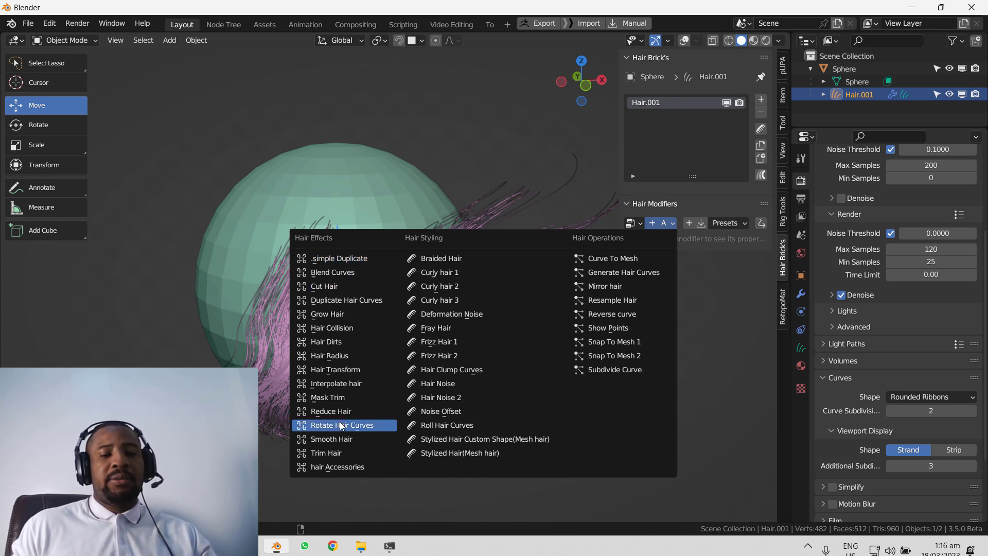
{"action": "left_click", "coordinate": [344, 258]}
{"action": "middle_click_drag", "start_coordinate": [413, 281], "coordinate": [442, 264]}
{"action": "scroll", "coordinate": [453, 265], "scroll_direction": "up", "scroll_amount": 2}
{"action": "left_click_drag", "start_coordinate": [692, 264], "coordinate": [758, 264]}
{"action": "key", "text": "ctrl+z"}
Step: Add the .simple Duplicate modifier again to inspect the thickened hair, and remove it
{"action": "left_click", "coordinate": [668, 222]}
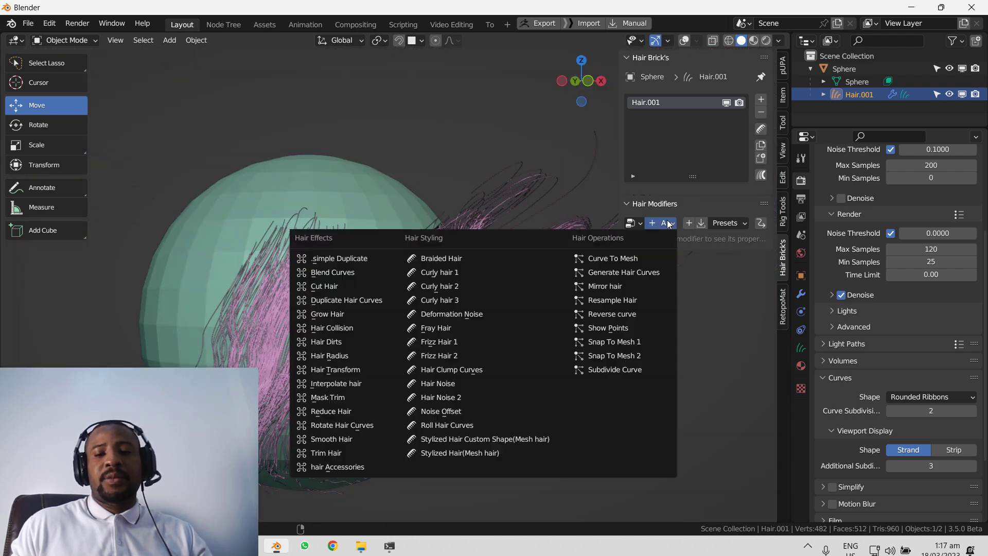
{"action": "left_click", "coordinate": [391, 255]}
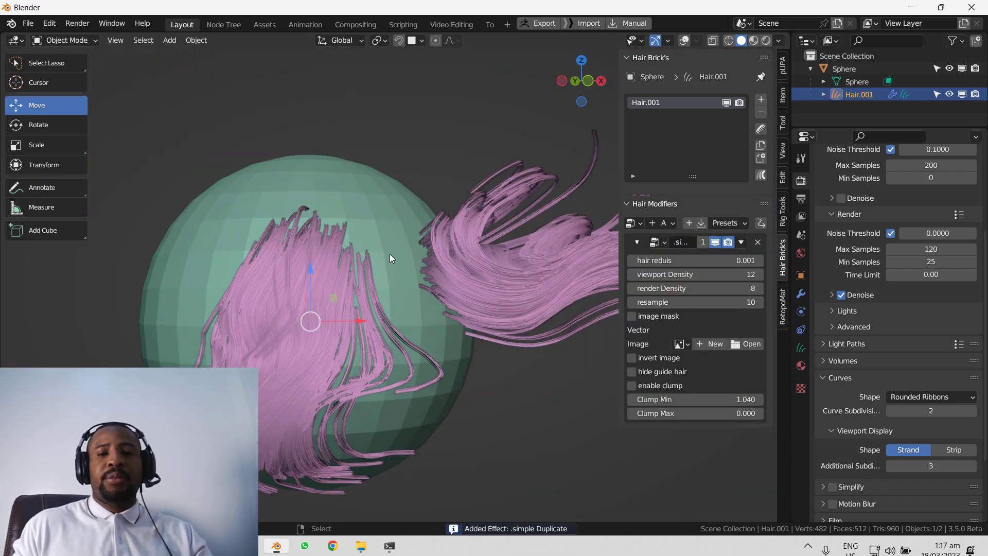
{"action": "scroll", "coordinate": [511, 282], "scroll_direction": "down", "scroll_amount": 2}
{"action": "scroll", "coordinate": [485, 268], "scroll_direction": "up", "scroll_amount": 1}
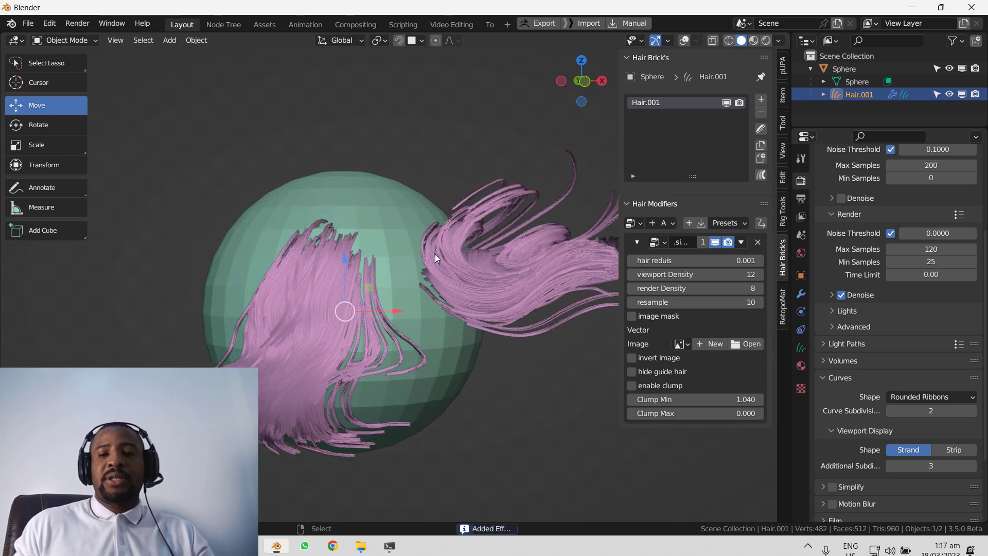
{"action": "left_click", "coordinate": [759, 243]}
Step: Add a Duplicate Hair Curves modifier to Hair.001 and inspect the denser hair around the sphere
{"action": "left_click", "coordinate": [637, 223]}
{"action": "left_click", "coordinate": [637, 223]}
{"action": "left_click", "coordinate": [636, 224]}
{"action": "left_click", "coordinate": [664, 224]}
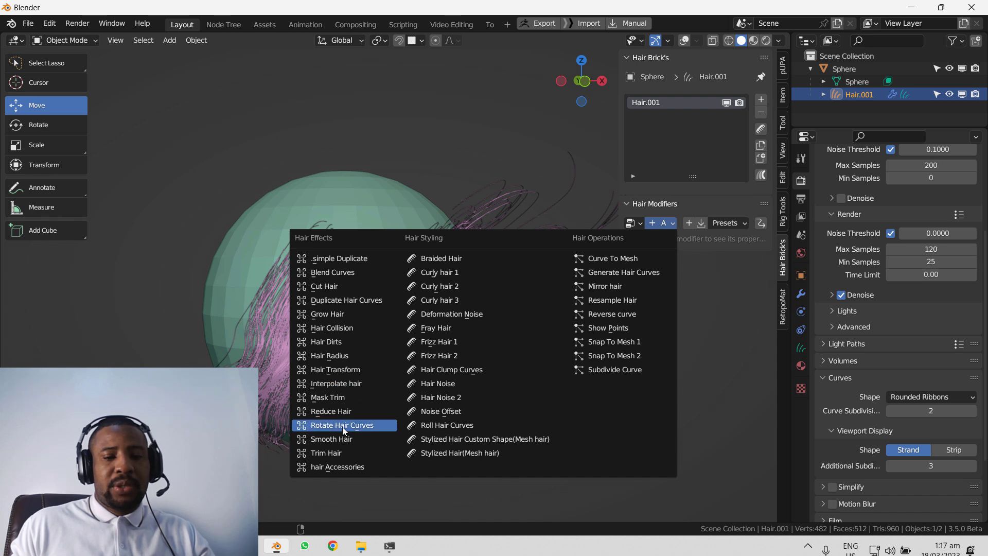
{"action": "left_click", "coordinate": [344, 304]}
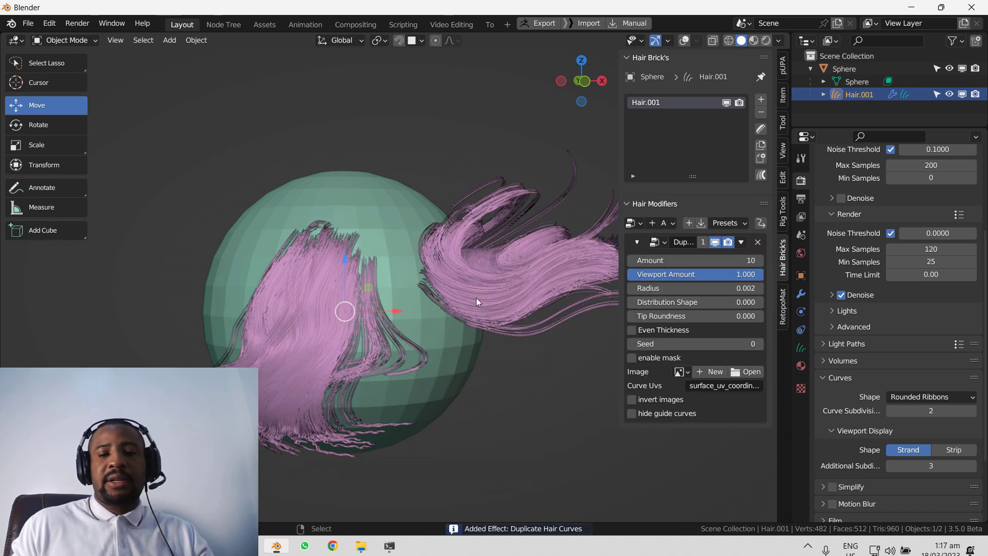
{"action": "middle_click_drag", "start_coordinate": [419, 299], "coordinate": [386, 314]}
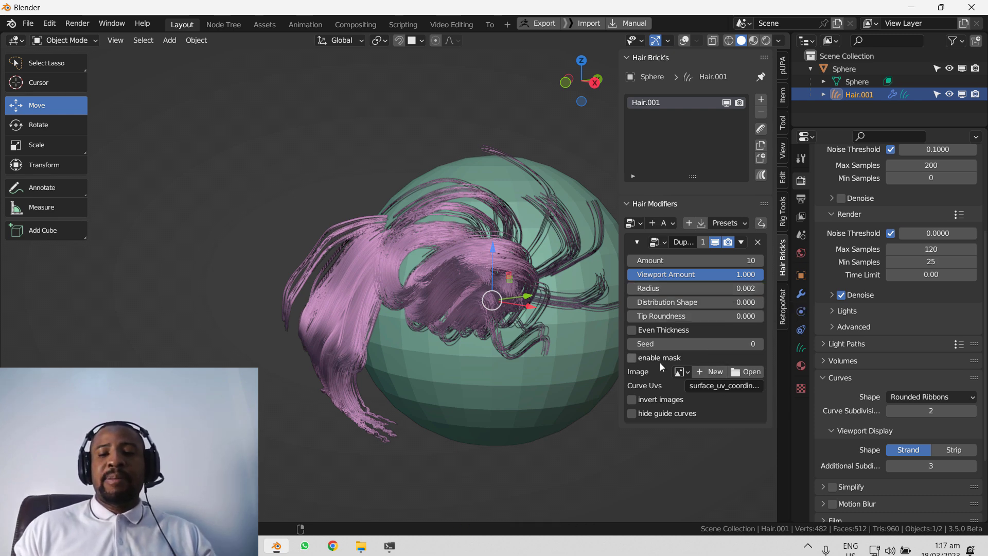
{"action": "middle_click_drag", "start_coordinate": [479, 313], "coordinate": [493, 322]}
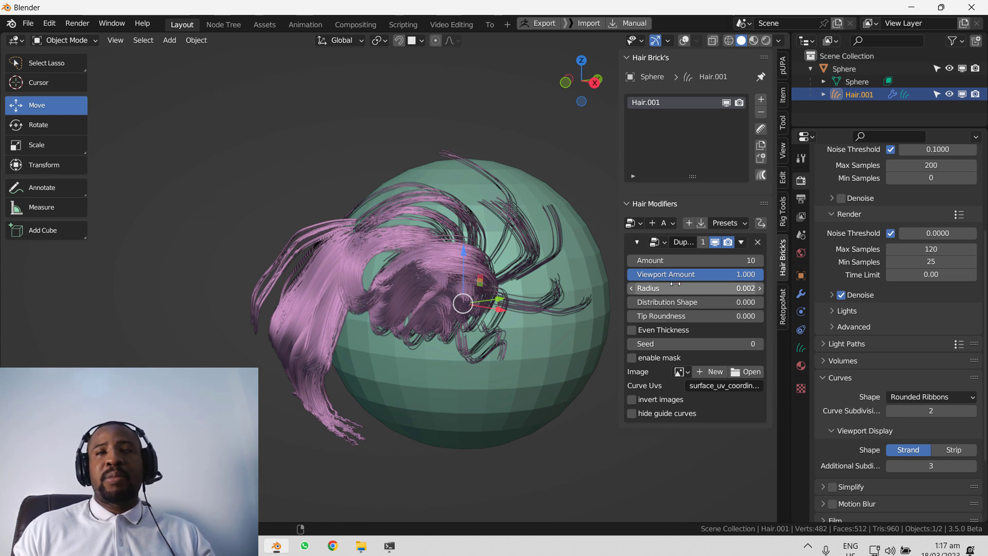
Step: Add a Mirror hair modifier below the duplicate modifier and remove it again
{"action": "left_click", "coordinate": [664, 223]}
{"action": "left_click", "coordinate": [625, 286]}
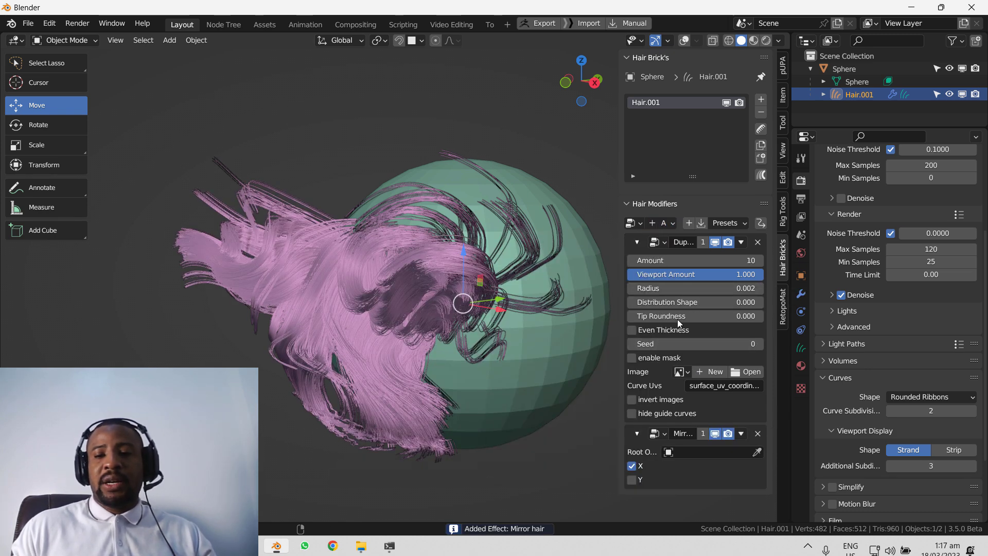
{"action": "left_click", "coordinate": [757, 434]}
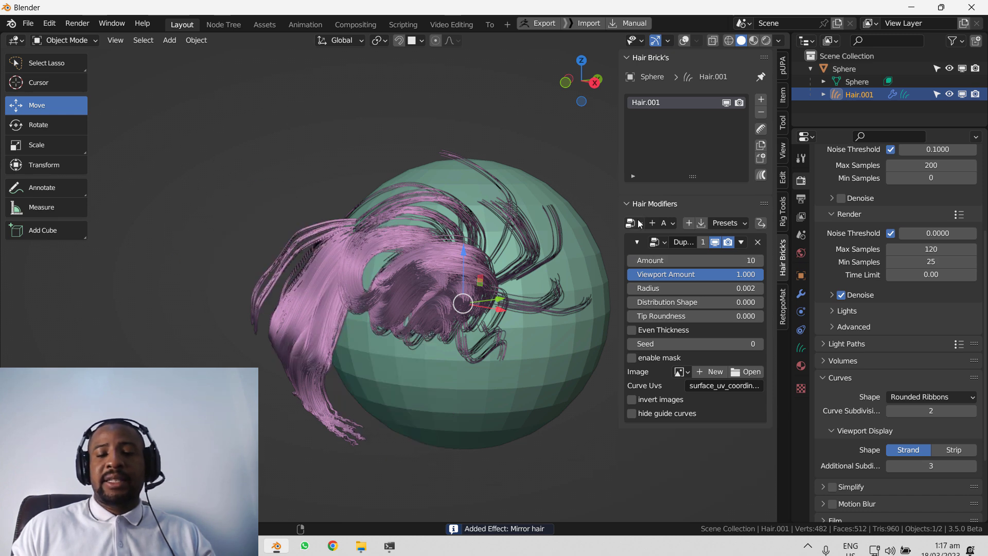
Step: Add a Hair Clump Curves modifier after the Duplicate Hair Curves modifier and inspect its settings and the clumped hair
{"action": "left_click", "coordinate": [638, 224]}
{"action": "left_click", "coordinate": [660, 224]}
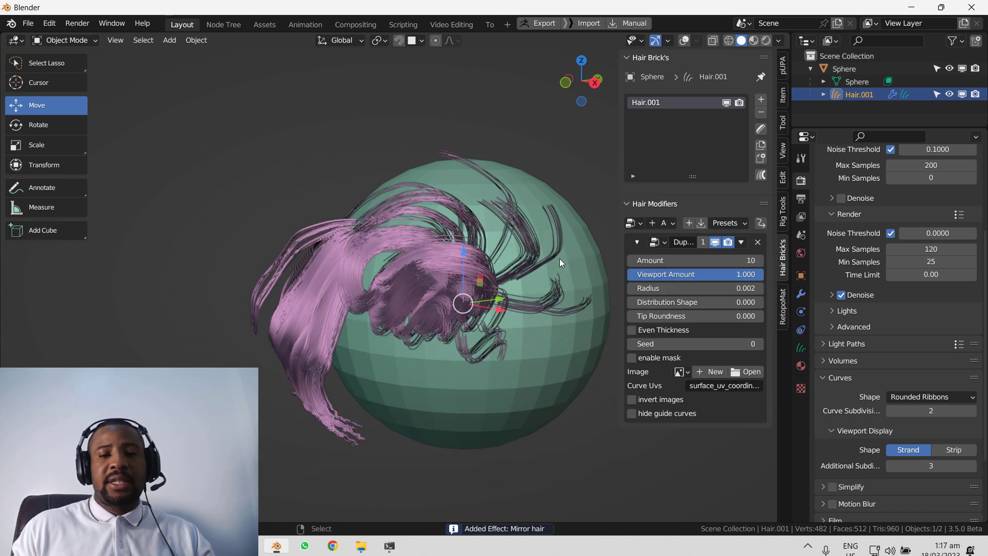
{"action": "left_click", "coordinate": [663, 225]}
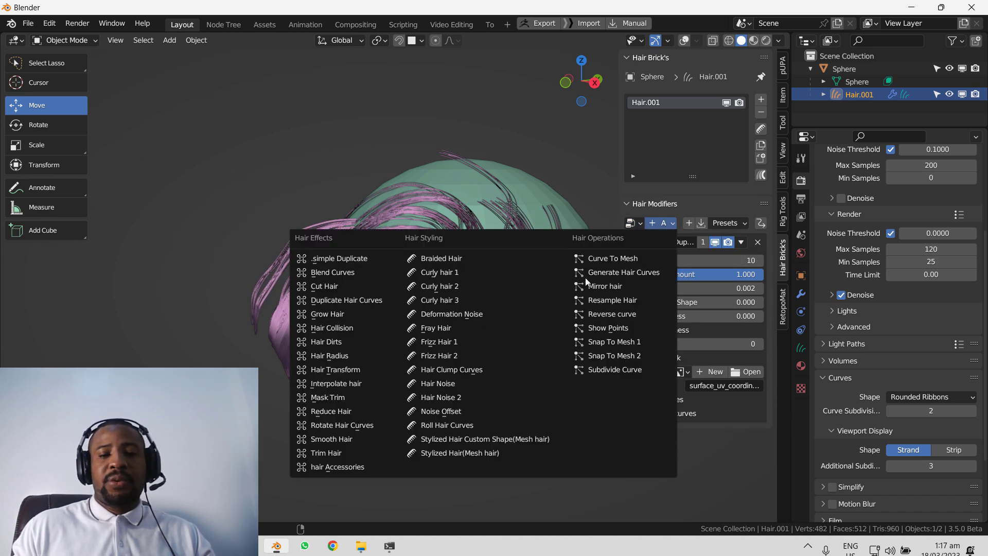
{"action": "left_click", "coordinate": [480, 370]}
{"action": "scroll", "coordinate": [710, 443], "scroll_direction": "down", "scroll_amount": 8}
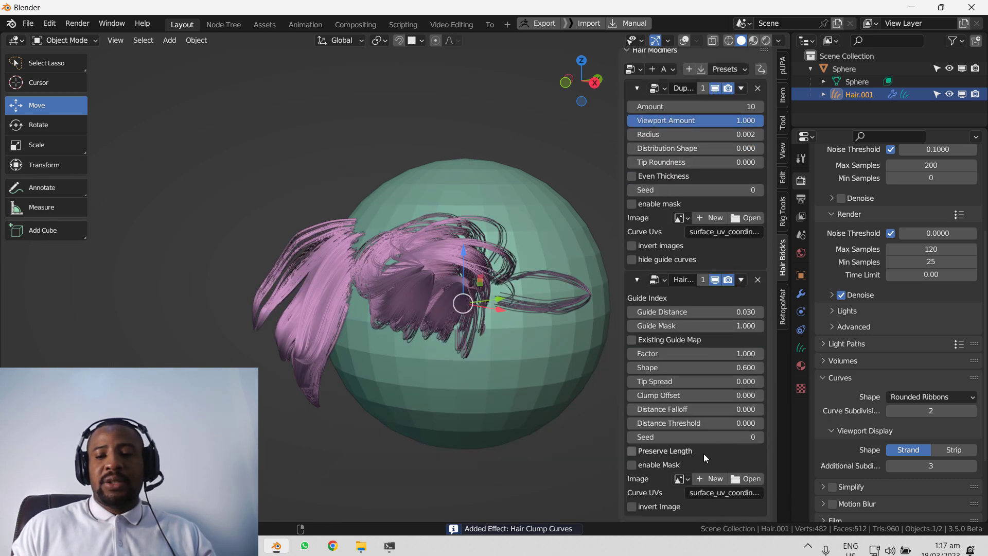
{"action": "middle_click_drag", "start_coordinate": [381, 282], "coordinate": [415, 238]}
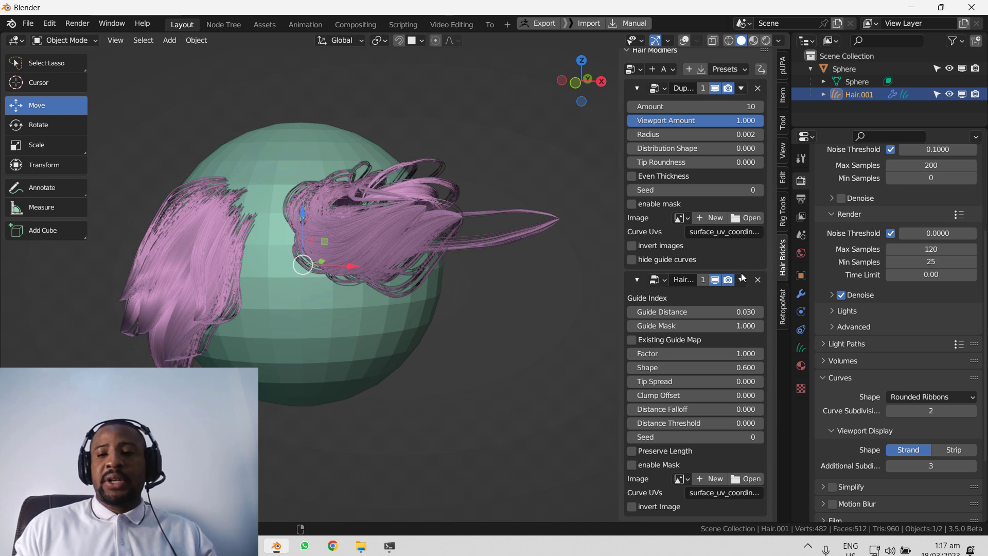
{"action": "scroll", "coordinate": [678, 132], "scroll_direction": "up", "scroll_amount": 4}
{"action": "left_click", "coordinate": [669, 152]}
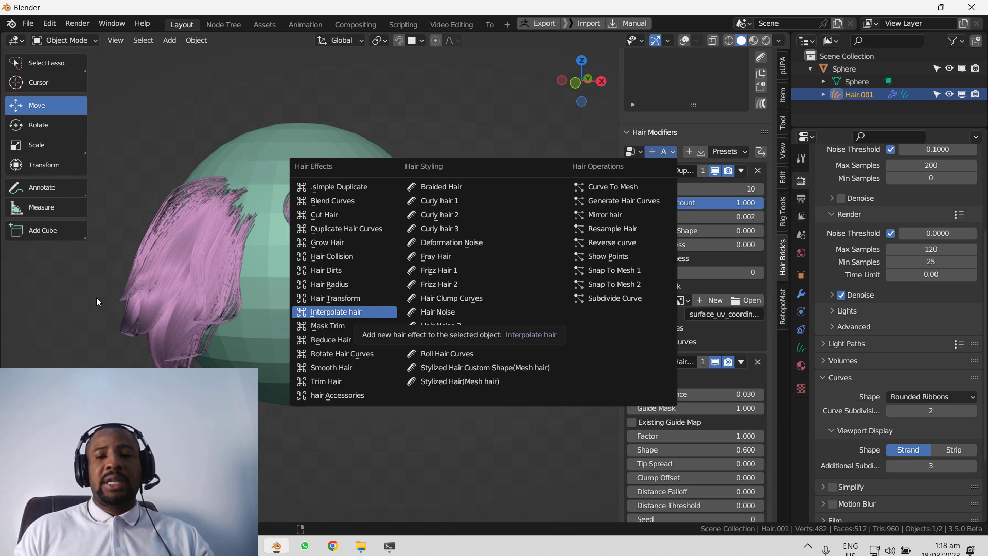
{"action": "left_click", "coordinate": [370, 311]}
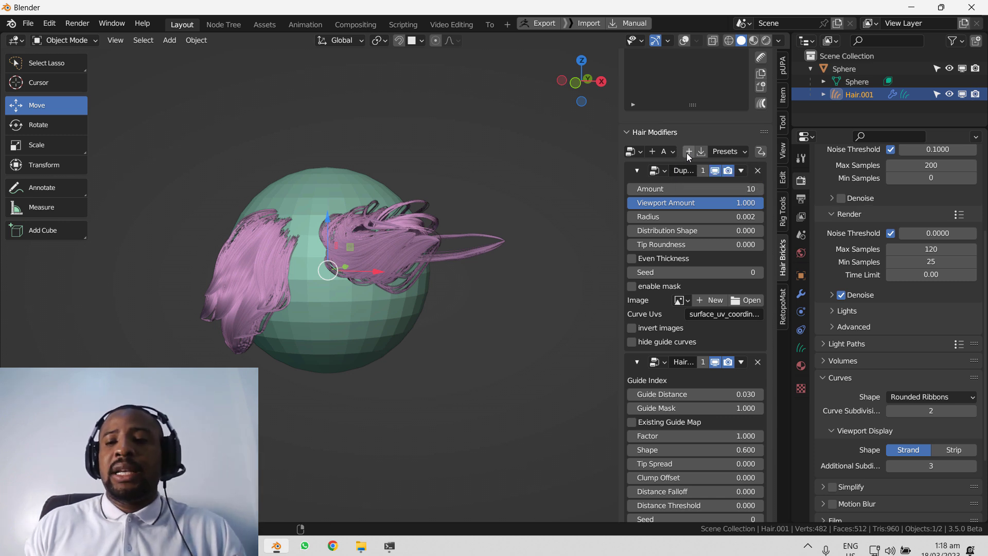
Step: Collapse the Duplicate Hair Curves and Hair Clump Curves modifiers and widen the sidebar to show their full names
{"action": "left_click", "coordinate": [637, 171]}
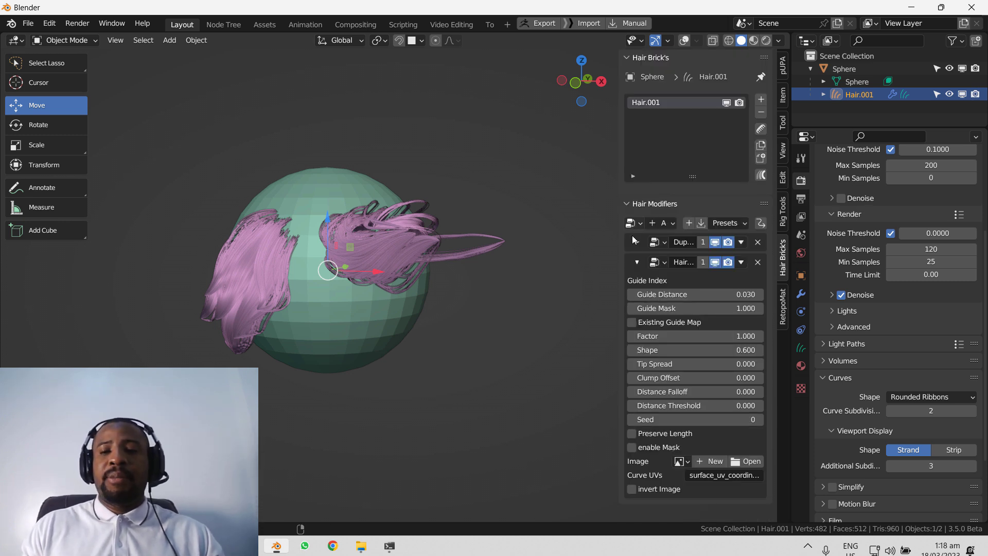
{"action": "left_click", "coordinate": [636, 263]}
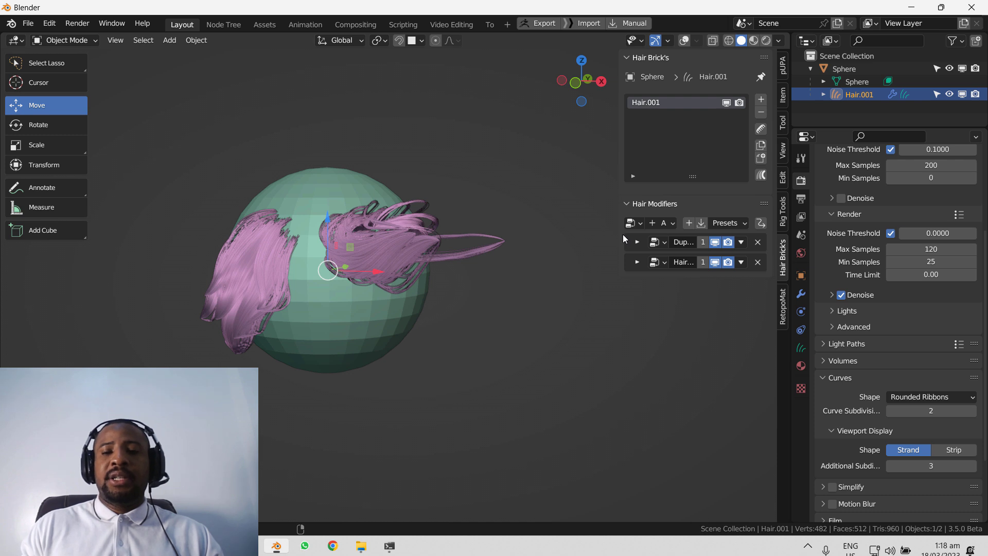
{"action": "left_click_drag", "start_coordinate": [620, 233], "coordinate": [575, 233]}
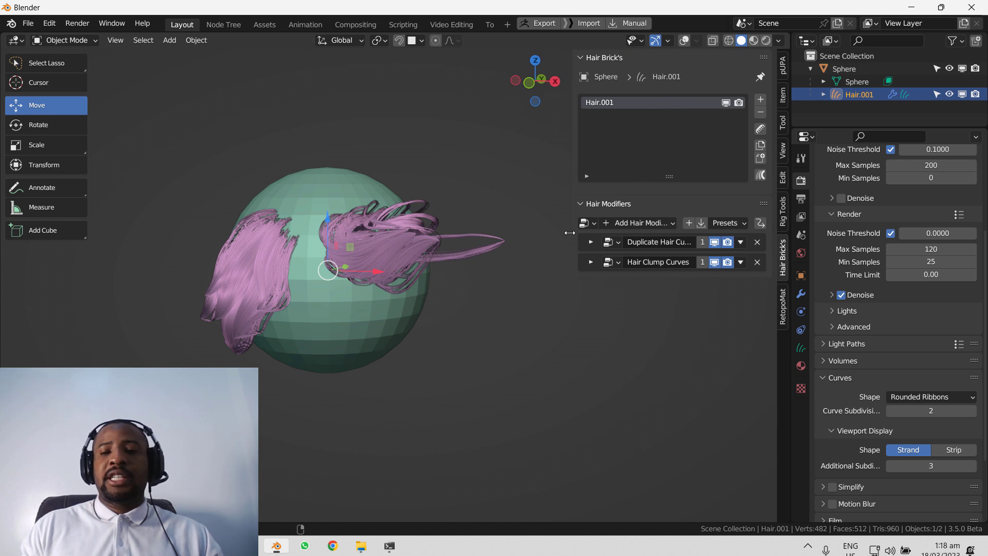
Step: Save the current modifier stack as a preset named sdfsfd and delete that preset from the preset list
{"action": "left_click", "coordinate": [687, 223]}
{"action": "left_click", "coordinate": [704, 246]}
{"action": "type", "text": "sdfsfd"}
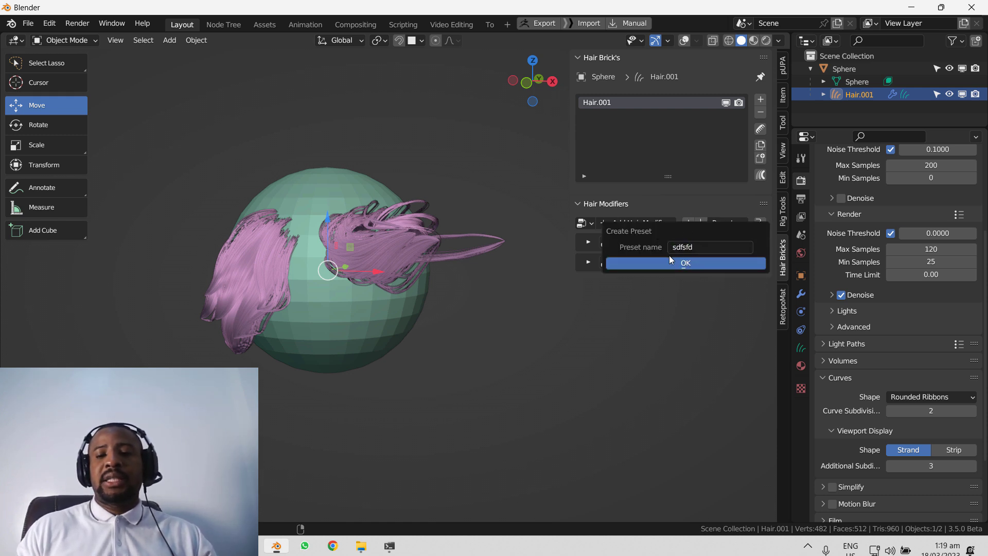
{"action": "left_click", "coordinate": [670, 260]}
{"action": "left_click", "coordinate": [730, 224]}
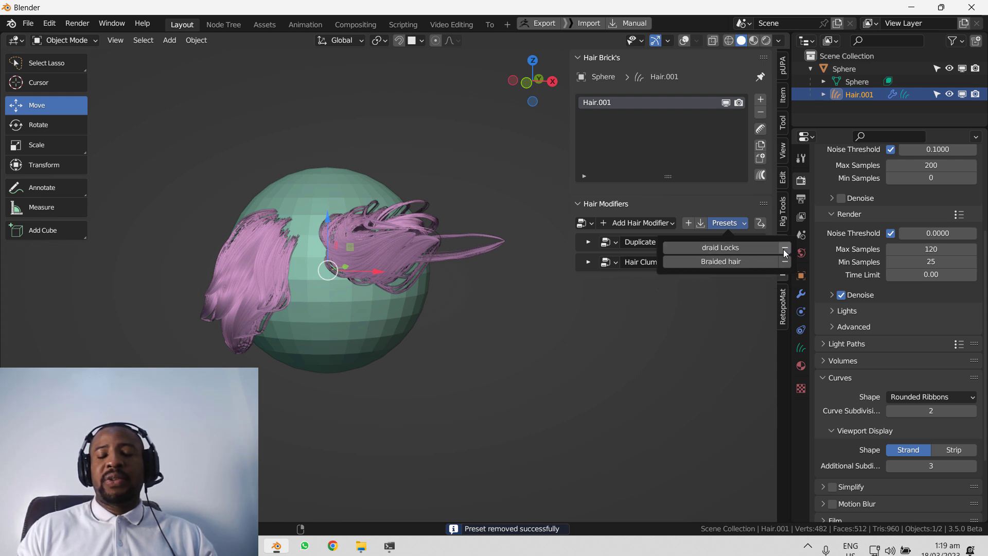
{"action": "left_click", "coordinate": [785, 247]}
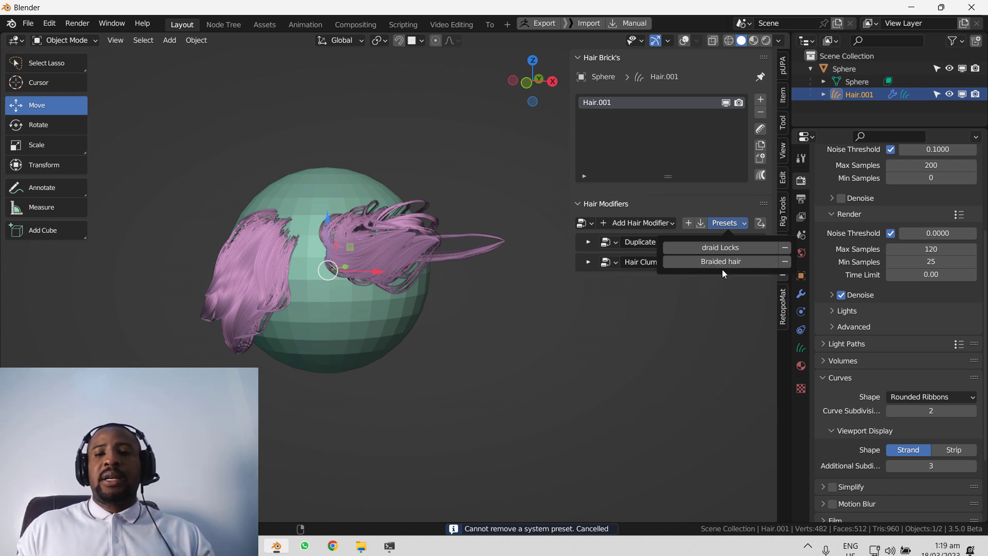
Step: Delete the existing Hair.001 curves and add a fresh, empty hair object to the sphere
{"action": "left_click", "coordinate": [761, 116]}
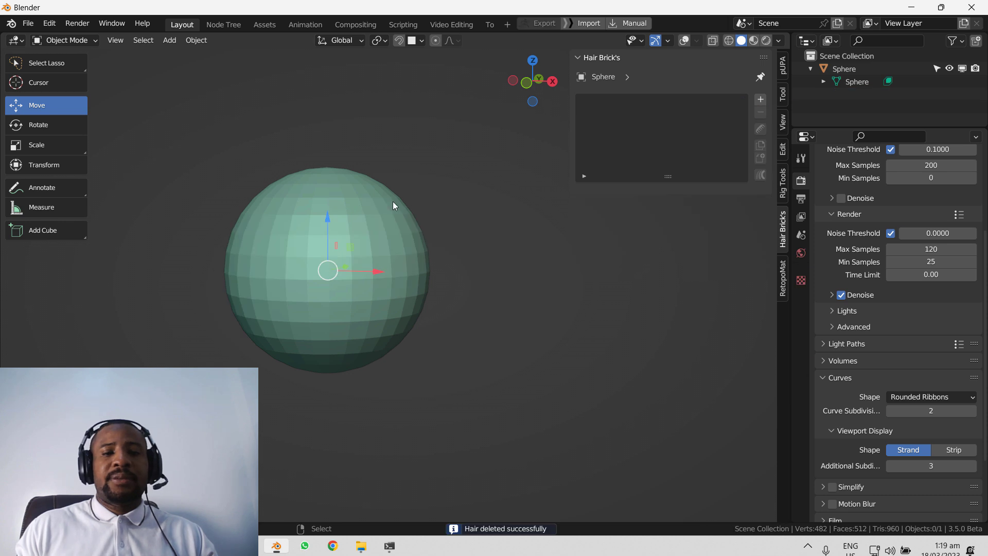
{"action": "left_click", "coordinate": [761, 99]}
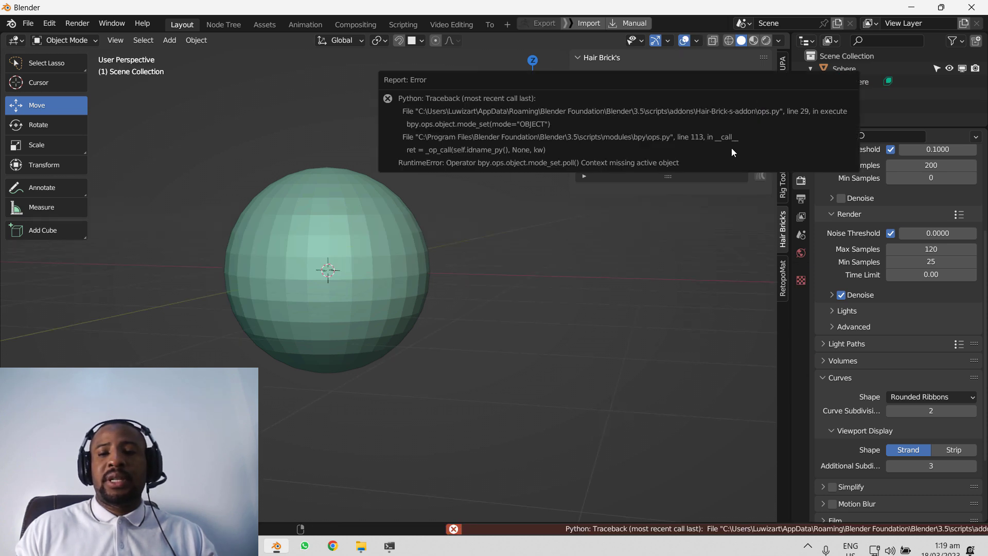
{"action": "left_click", "coordinate": [229, 255]}
{"action": "left_click", "coordinate": [758, 101]}
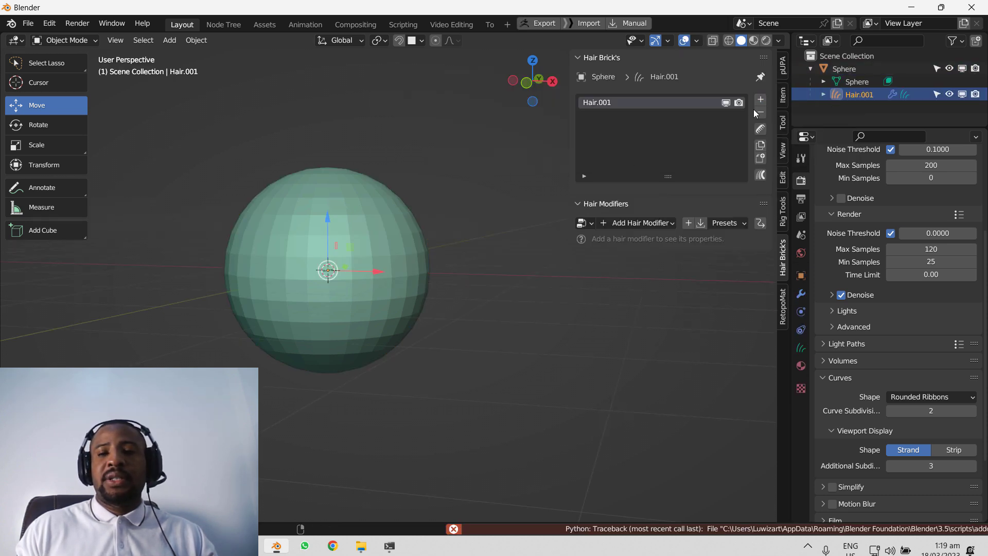
Step: Sculpt a few single hair curves around the sphere with the Add brush and return to Object Mode
{"action": "left_click", "coordinate": [761, 131]}
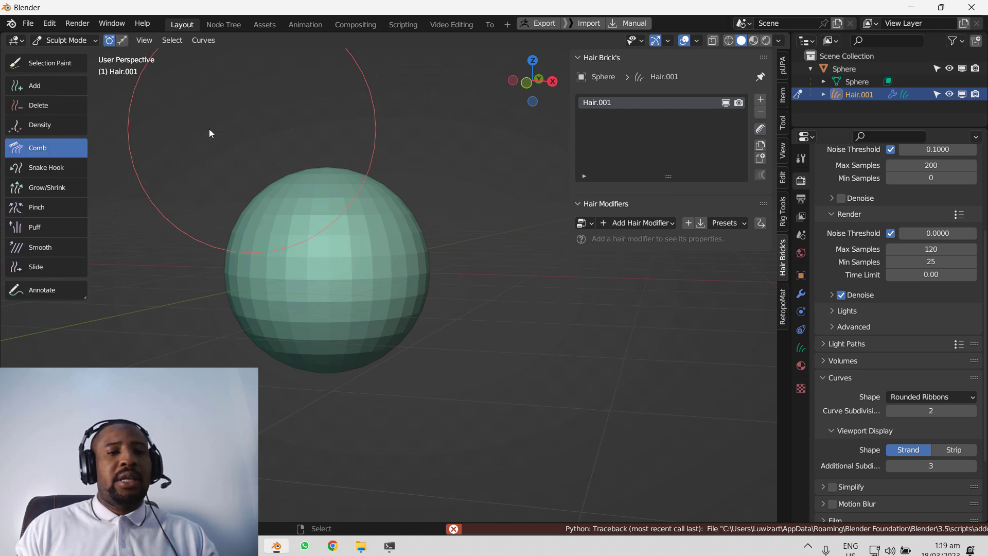
{"action": "left_click", "coordinate": [82, 89]}
{"action": "mouse_move", "coordinate": [372, 271]}
{"action": "middle_mouse_down"}
{"action": "mouse_move", "coordinate": [484, 258]}
{"action": "mouse_move", "coordinate": [452, 262]}
{"action": "middle_mouse_up"}
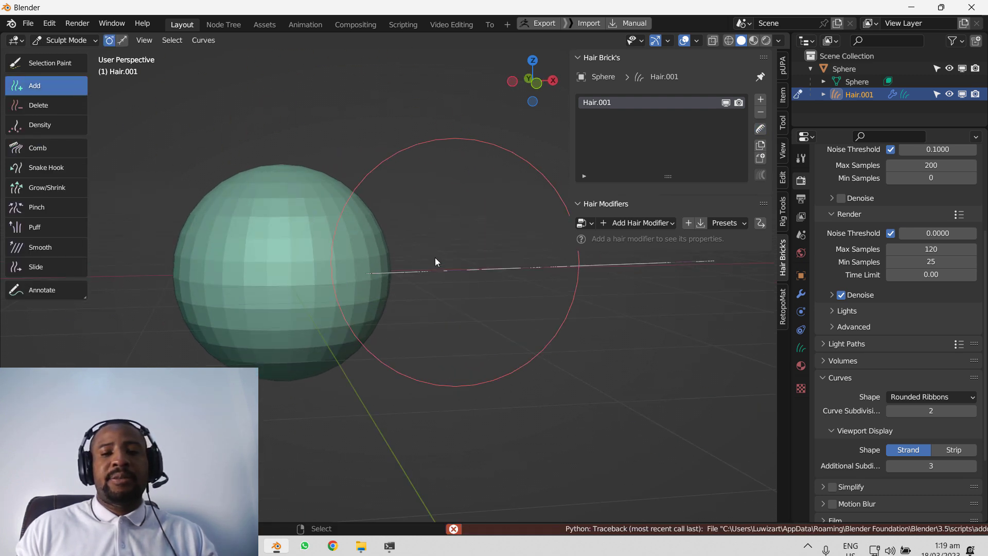
{"action": "left_click", "coordinate": [334, 231]}
{"action": "middle_click_drag", "start_coordinate": [334, 231], "coordinate": [270, 242]}
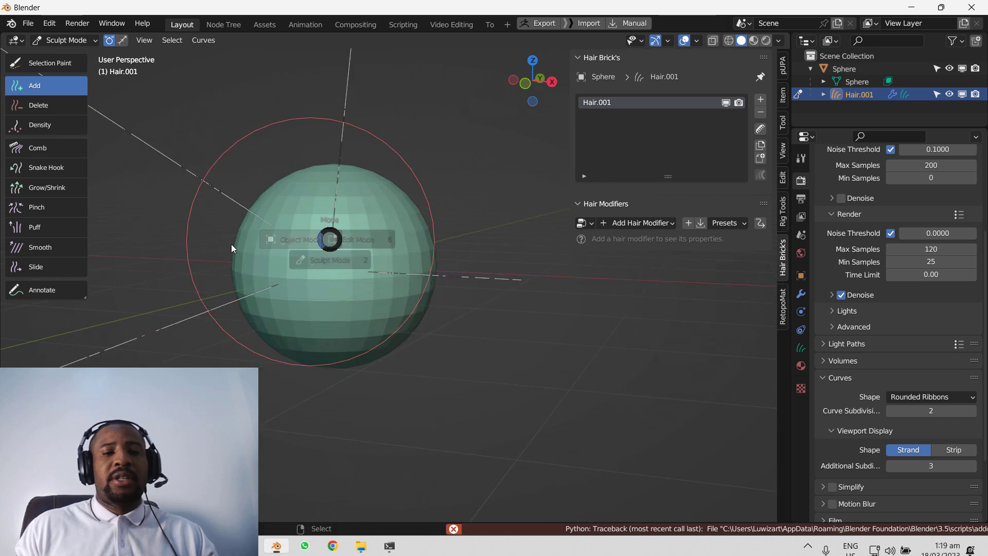
{"action": "key", "text": "ctrl+Tab"}
Step: Apply the draid Locks preset to Hair.001 and look through the settings of its modifiers
{"action": "left_click", "coordinate": [636, 223]}
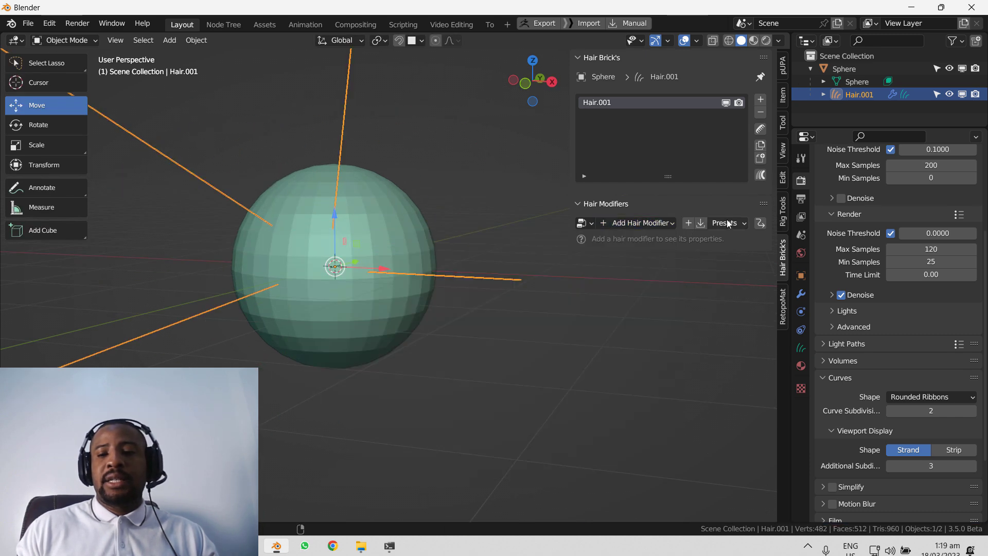
{"action": "left_click", "coordinate": [725, 223]}
{"action": "left_click", "coordinate": [719, 248]}
{"action": "middle_click_drag", "start_coordinate": [367, 258], "coordinate": [479, 242]}
{"action": "scroll", "coordinate": [644, 295], "scroll_direction": "down", "scroll_amount": 2}
{"action": "scroll", "coordinate": [643, 295], "scroll_direction": "down", "scroll_amount": 12}
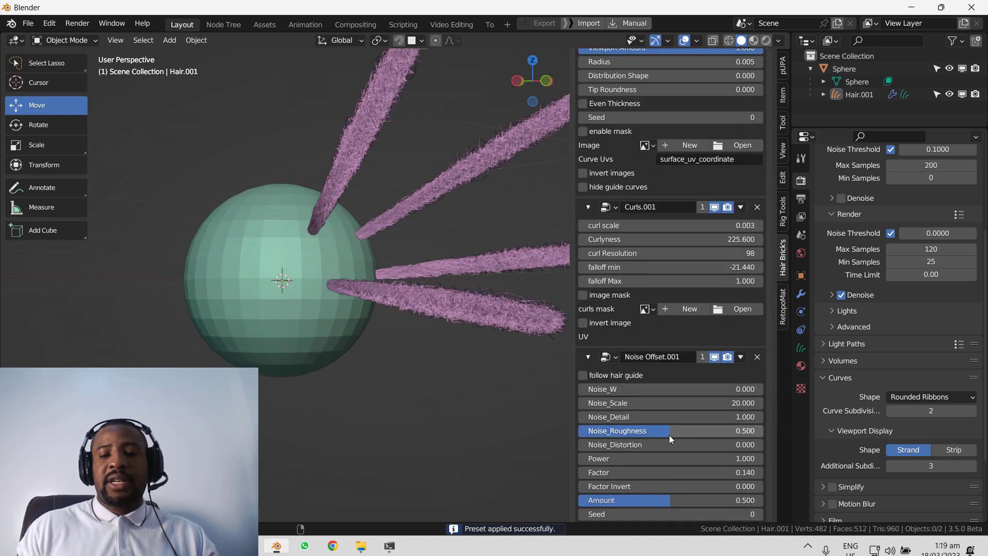
{"action": "scroll", "coordinate": [727, 329], "scroll_direction": "up", "scroll_amount": 13}
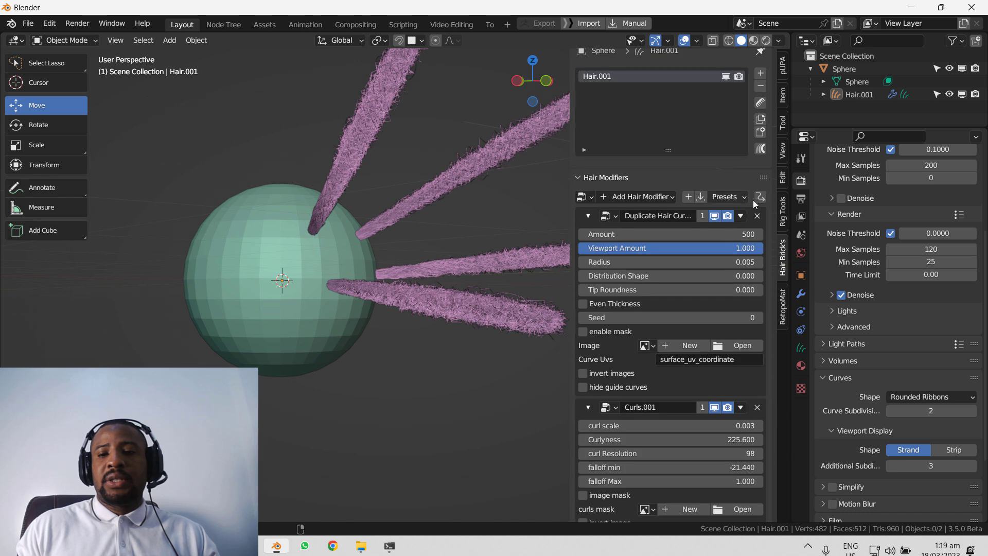
Step: Collapse all the modifiers, remove Duplicate Hair Curves and Curls.001, and undo these changes
{"action": "left_click", "coordinate": [762, 199]}
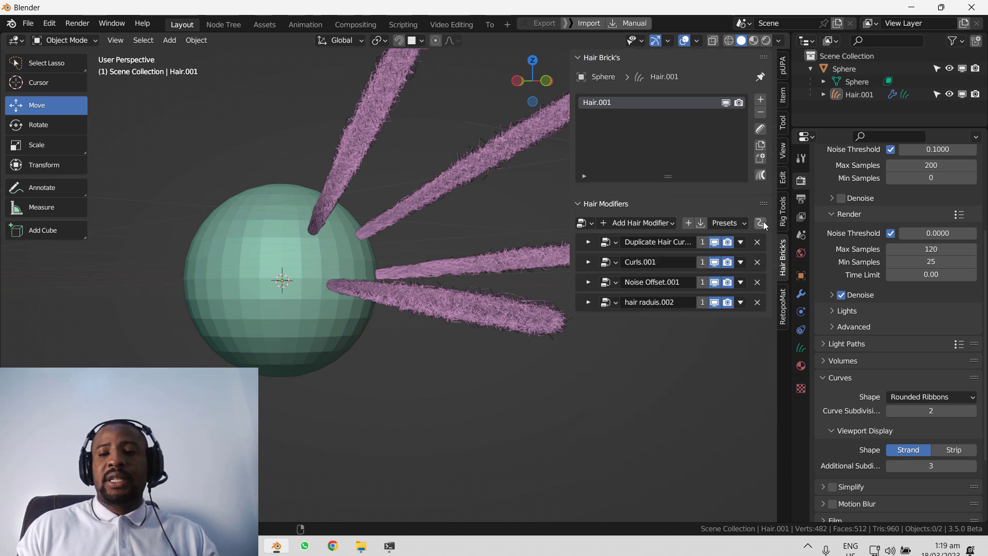
{"action": "left_click", "coordinate": [757, 243]}
{"action": "left_click", "coordinate": [758, 243]}
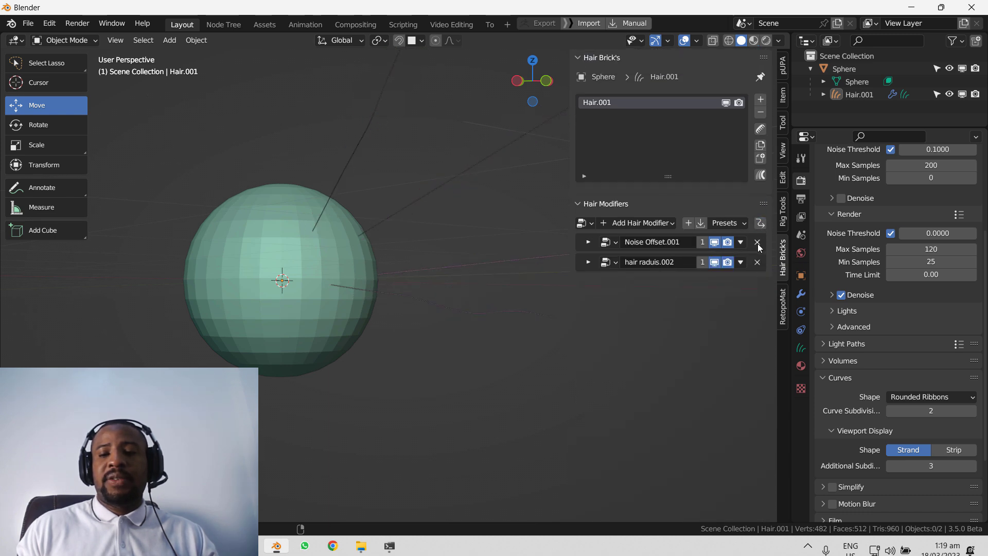
{"action": "key", "text": "ctrl+z"}
{"action": "key", "text": "ctrl+z"}
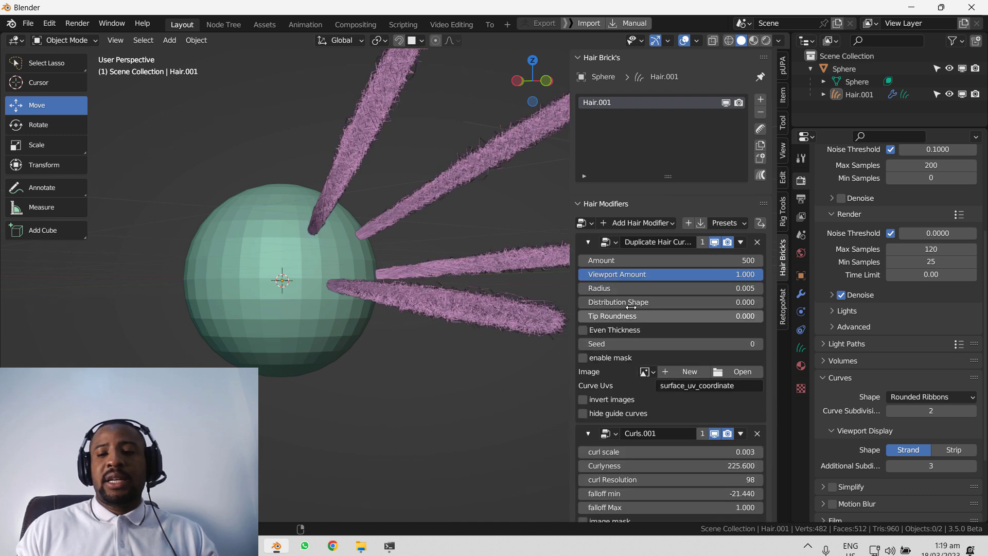
Step: Collapse all the modifiers and move hair raduis.002 directly below the Duplicate Hair Curves modifier
{"action": "left_click", "coordinate": [762, 222]}
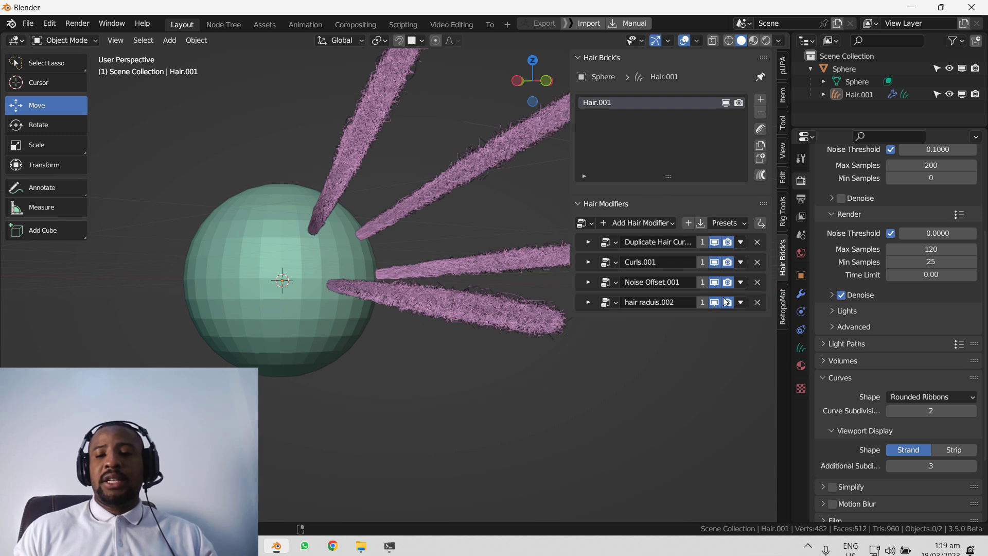
{"action": "left_click", "coordinate": [741, 303]}
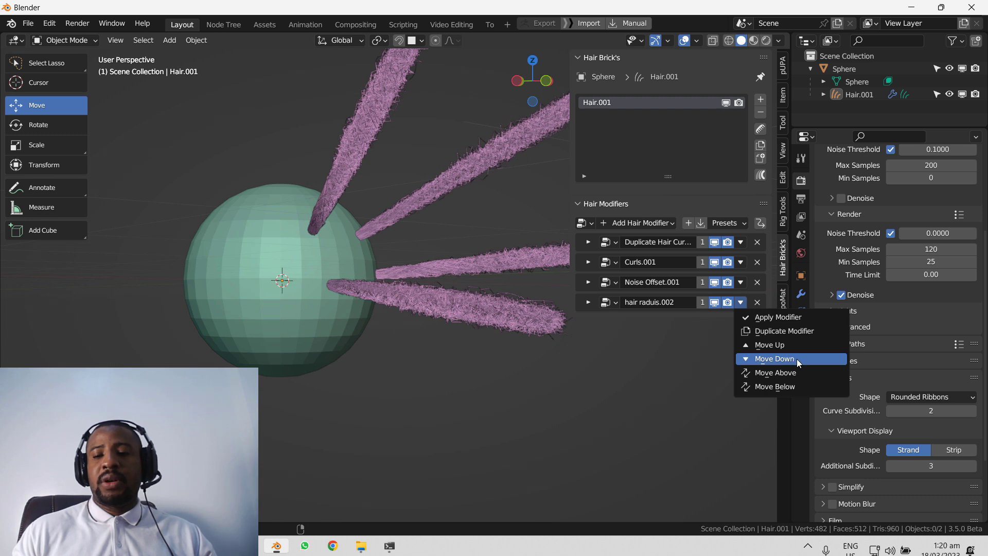
{"action": "left_click", "coordinate": [795, 386]}
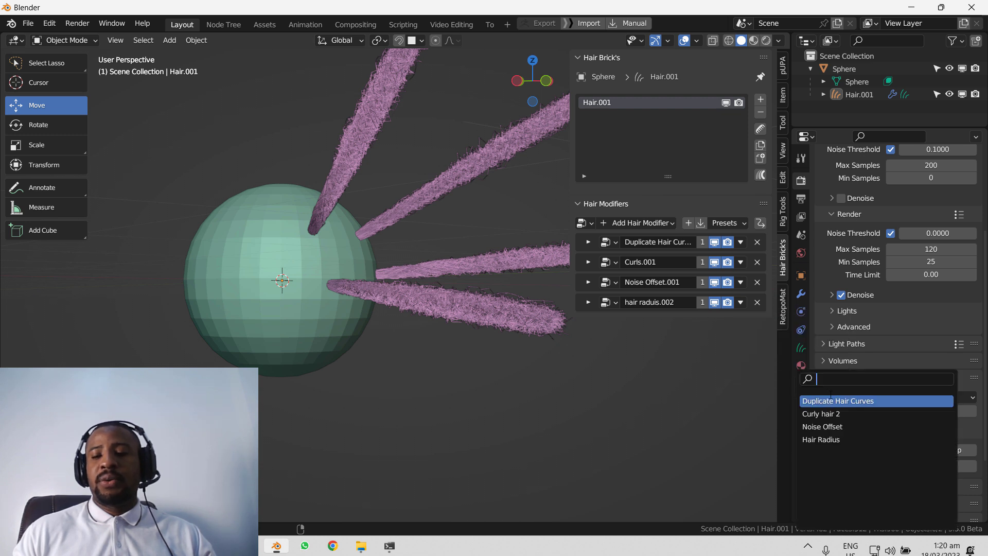
{"action": "left_click", "coordinate": [861, 401]}
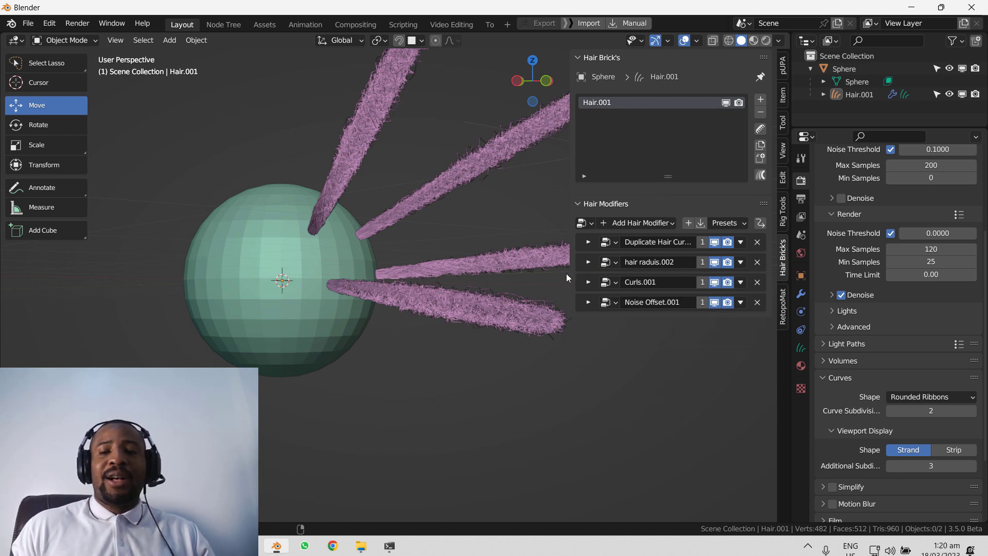
{"action": "double_click", "coordinate": [672, 263]}
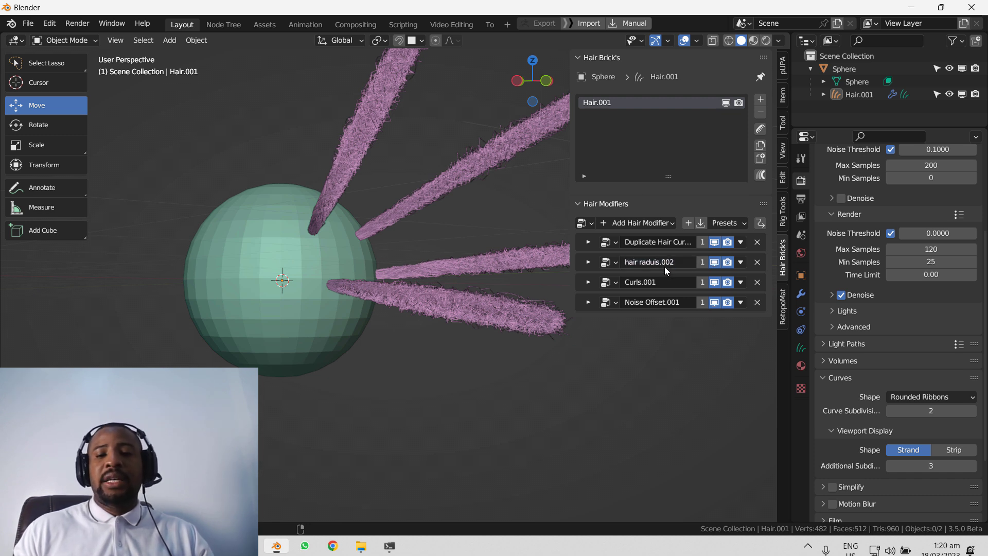
{"action": "left_click", "coordinate": [666, 265]}
{"action": "key", "text": "Escape"}
Step: Swap the second modifier's node group from hair raduis.002 to Curls.001, and replace that with .simple Duplicate
{"action": "left_click", "coordinate": [616, 262]}
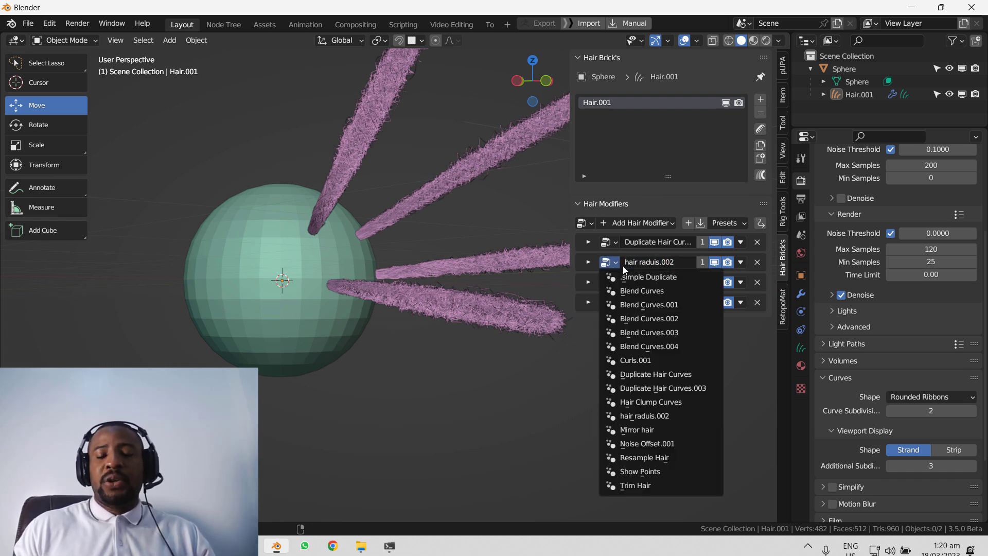
{"action": "left_click", "coordinate": [650, 357]}
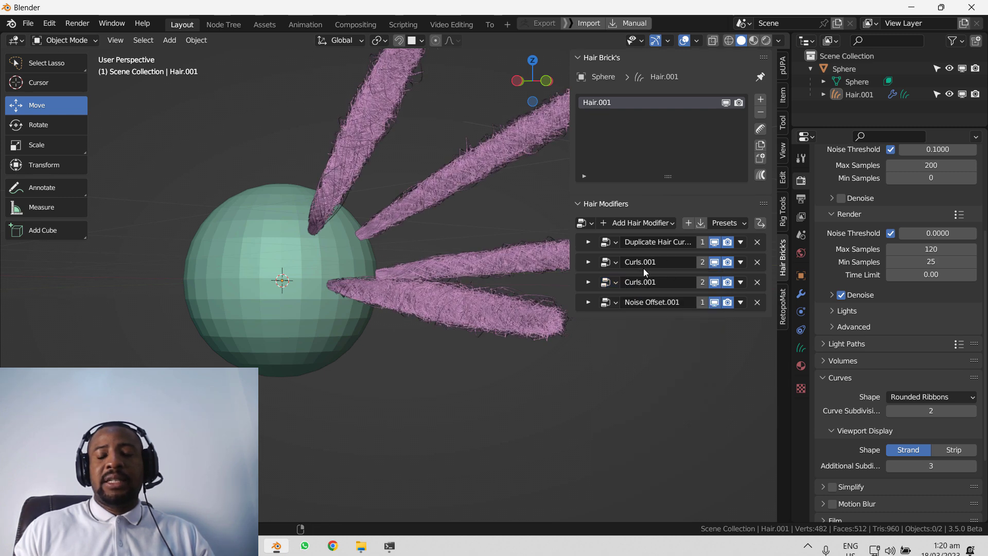
{"action": "left_click", "coordinate": [611, 262]}
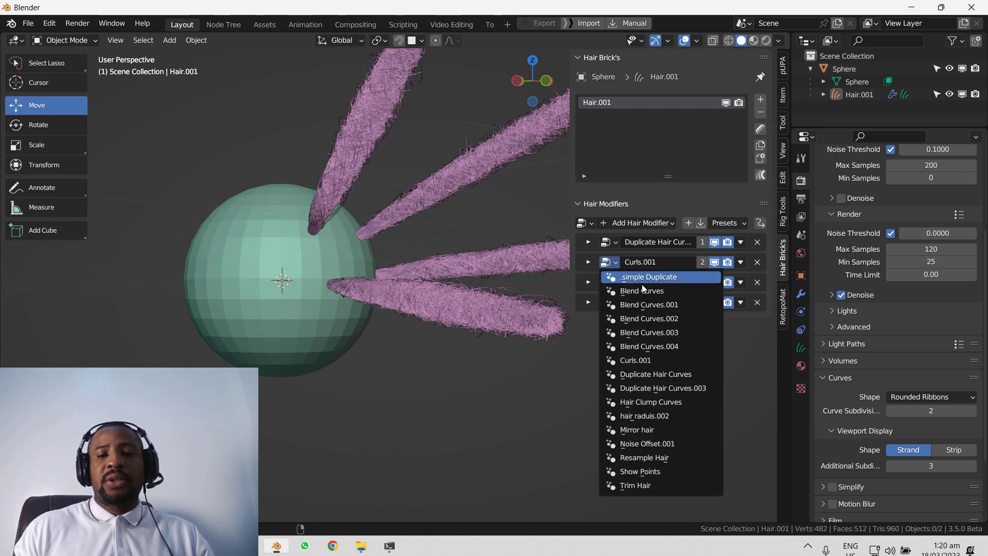
{"action": "left_click", "coordinate": [642, 279]}
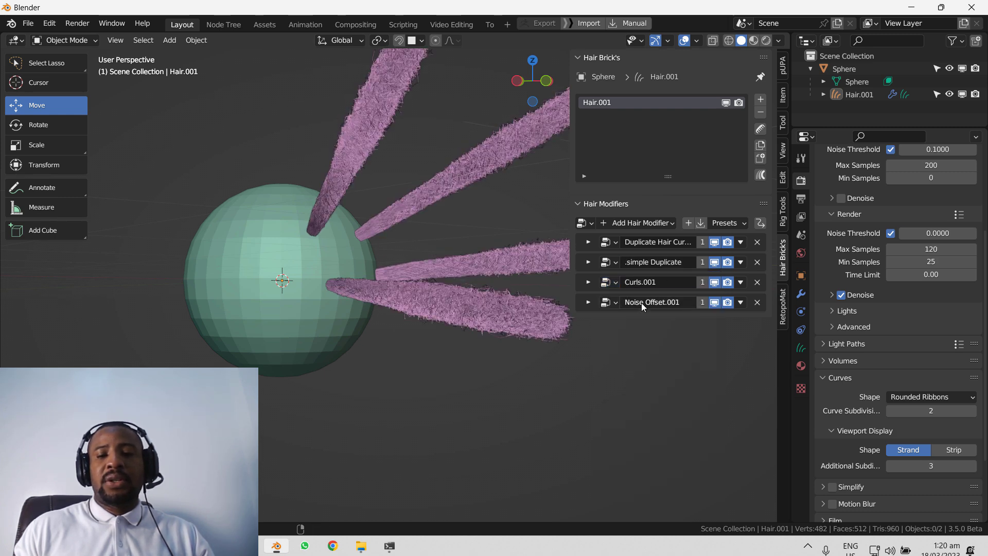
Step: Remove all the hair modifiers from Hair.001, starting with .simple Duplicate
{"action": "left_click", "coordinate": [757, 263]}
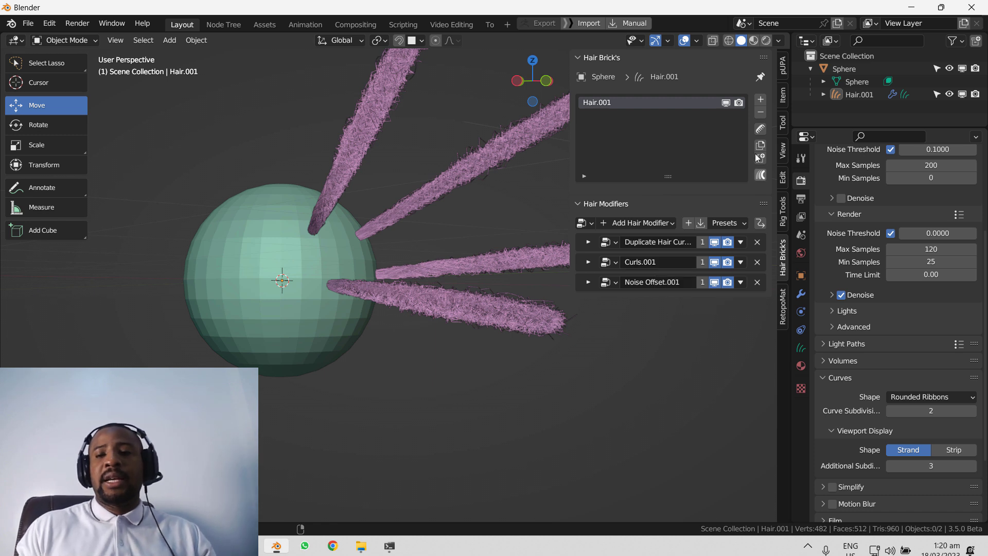
{"action": "left_click", "coordinate": [757, 282]}
{"action": "left_click", "coordinate": [757, 262]}
{"action": "left_click", "coordinate": [757, 242]}
Step: Change the viewport display shape of the hair curves to Strip
{"action": "middle_click_drag", "start_coordinate": [381, 255], "coordinate": [384, 258]}
{"action": "key", "text": "shift+h"}
{"action": "left_click", "coordinate": [440, 203]}
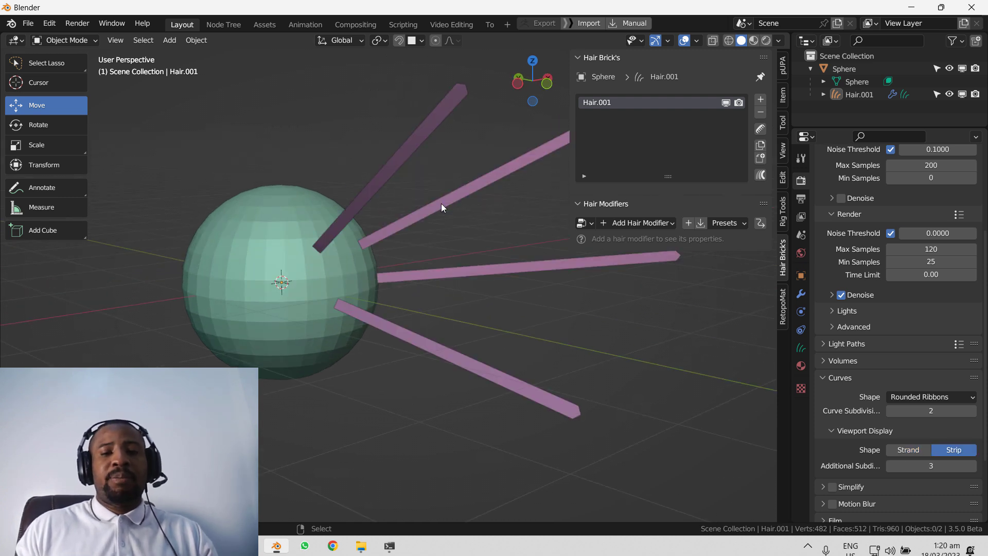
Step: Add a second hair object, Hair.002, sculpt several curves on the sphere's bare side, and return to Object Mode
{"action": "left_click", "coordinate": [760, 99]}
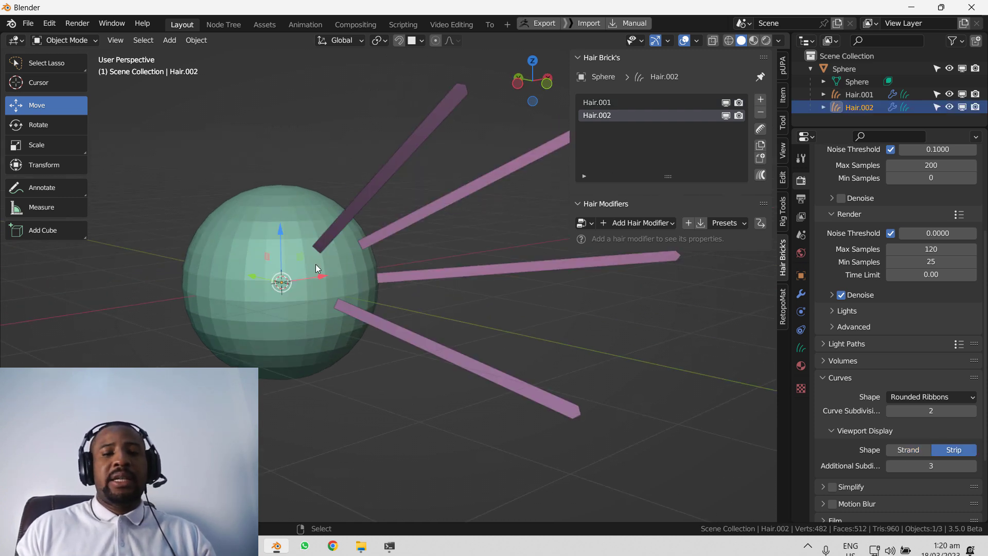
{"action": "left_click", "coordinate": [761, 129]}
{"action": "left_click", "coordinate": [227, 245]}
{"action": "left_click", "coordinate": [213, 267]}
{"action": "left_click", "coordinate": [224, 283]}
{"action": "left_click", "coordinate": [234, 305]}
{"action": "left_click", "coordinate": [252, 255]}
{"action": "key", "text": "ctrl+Tab"}
{"action": "left_click", "coordinate": [90, 294]}
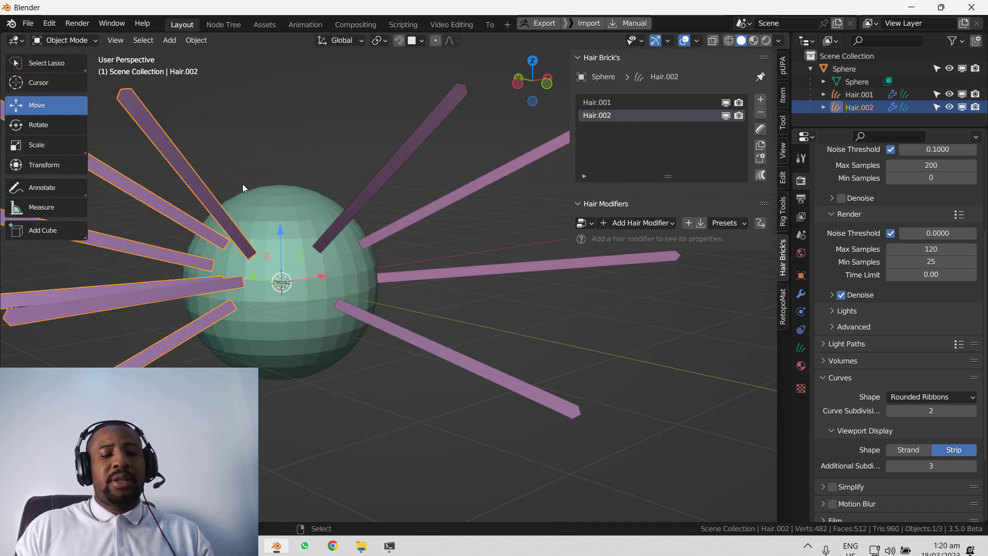
Step: Rename the Hair.002 object to dfg
{"action": "key", "text": "F2"}
{"action": "type", "text": "dfg"}
{"action": "key", "text": "Return"}
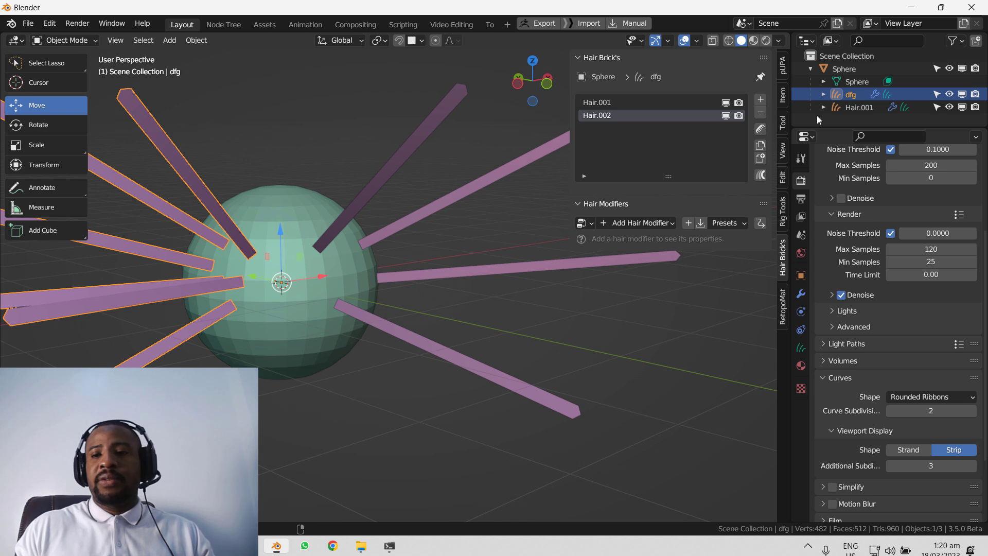
{"action": "right_click", "coordinate": [484, 216]}
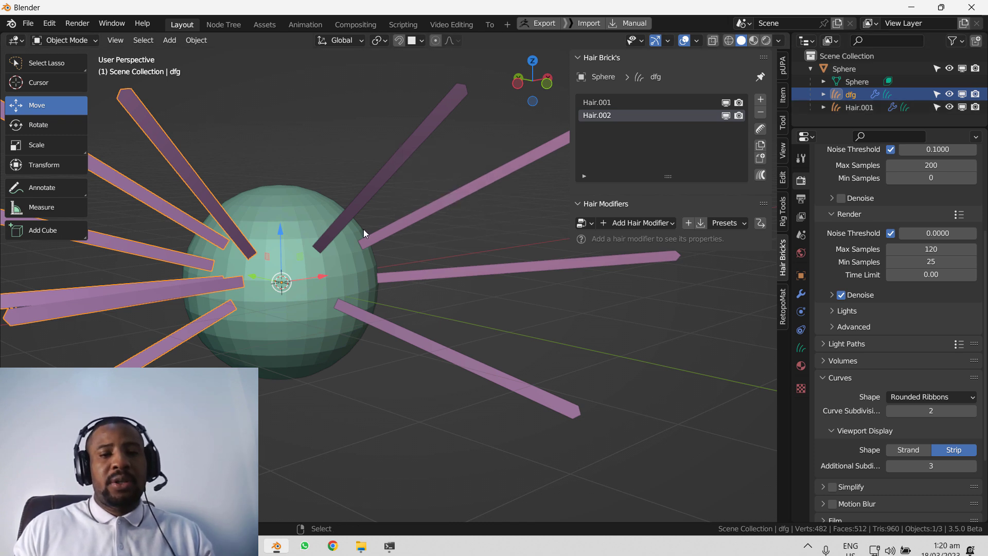
Step: Color the viewport by material, and give dfg a new material with an orange-red viewport display color
{"action": "right_click", "coordinate": [498, 183]}
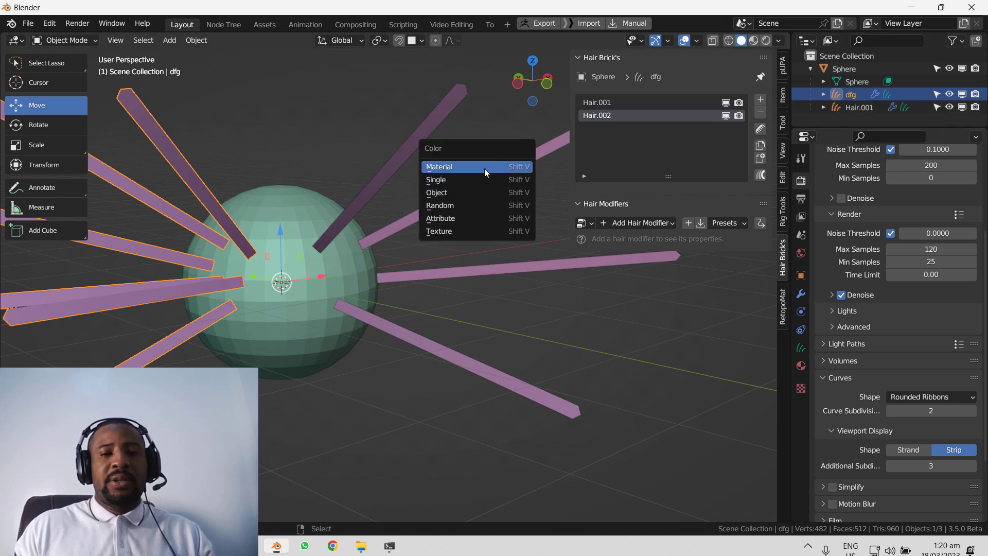
{"action": "left_click", "coordinate": [484, 169]}
{"action": "left_click", "coordinate": [800, 366]}
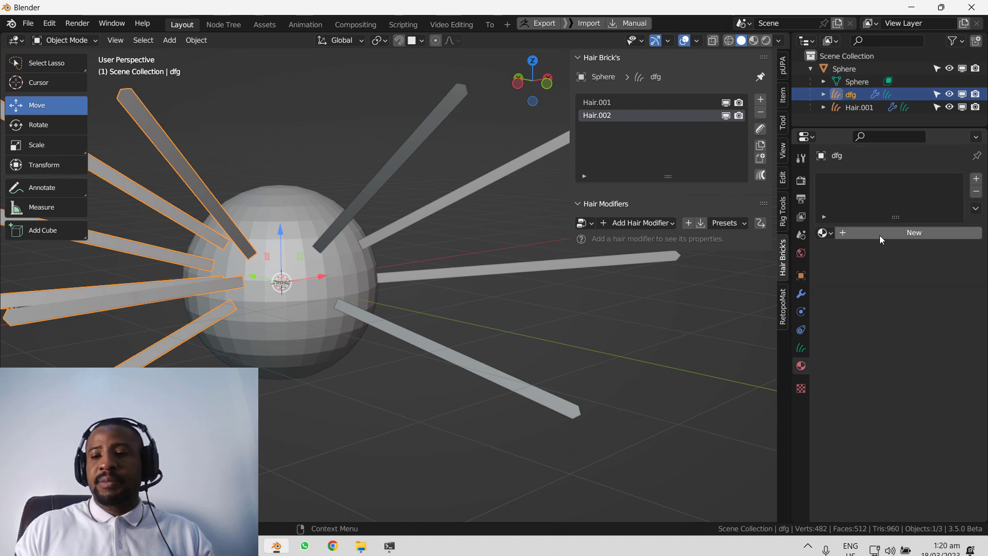
{"action": "left_click", "coordinate": [881, 234]}
{"action": "left_click", "coordinate": [861, 271]}
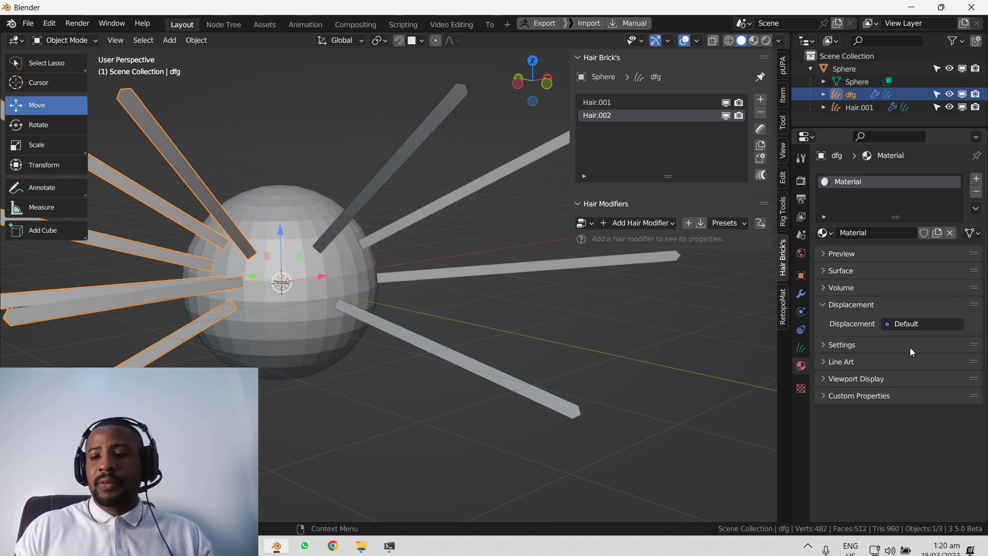
{"action": "left_click", "coordinate": [881, 378]}
{"action": "left_click", "coordinate": [921, 398]}
{"action": "left_click", "coordinate": [885, 306]}
{"action": "key", "text": "alt+a"}
{"action": "middle_click_drag", "start_coordinate": [261, 263], "coordinate": [338, 237]}
{"action": "key", "text": "t"}
{"action": "middle_click_drag", "start_coordinate": [387, 217], "coordinate": [489, 186]}
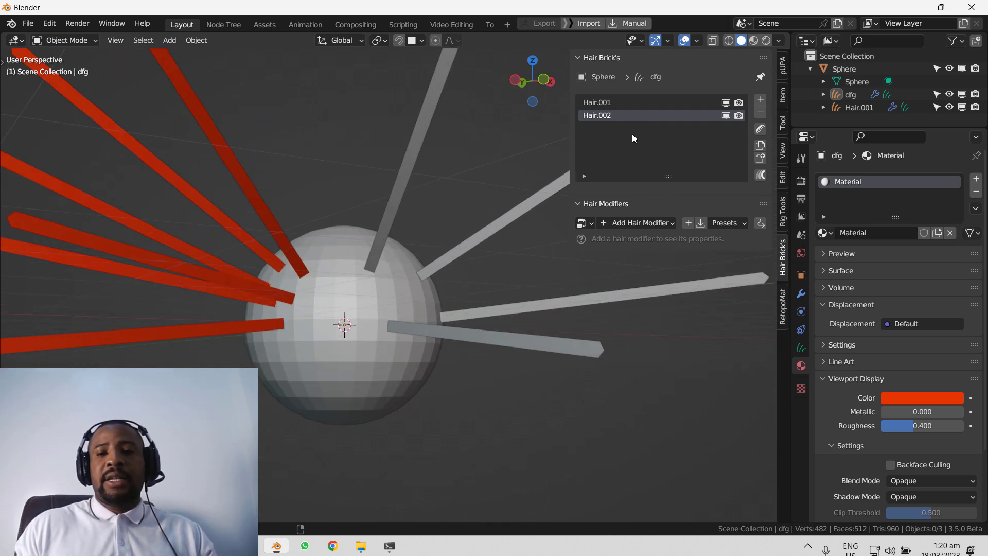
Step: Add a Hair Radius modifier to dfg and another one to Hair.001
{"action": "left_click", "coordinate": [639, 222]}
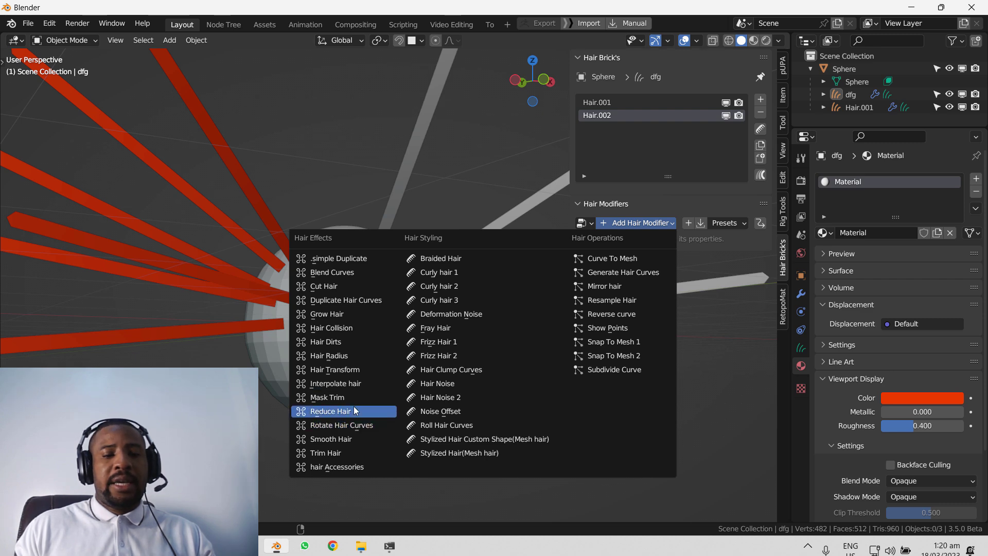
{"action": "left_click", "coordinate": [361, 355]}
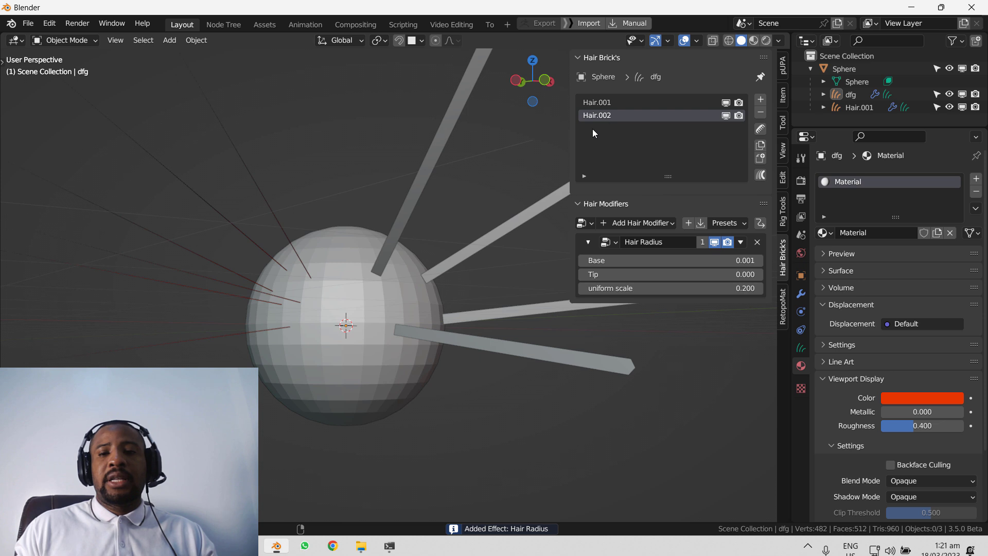
{"action": "left_click", "coordinate": [610, 103]}
{"action": "left_click", "coordinate": [636, 223]}
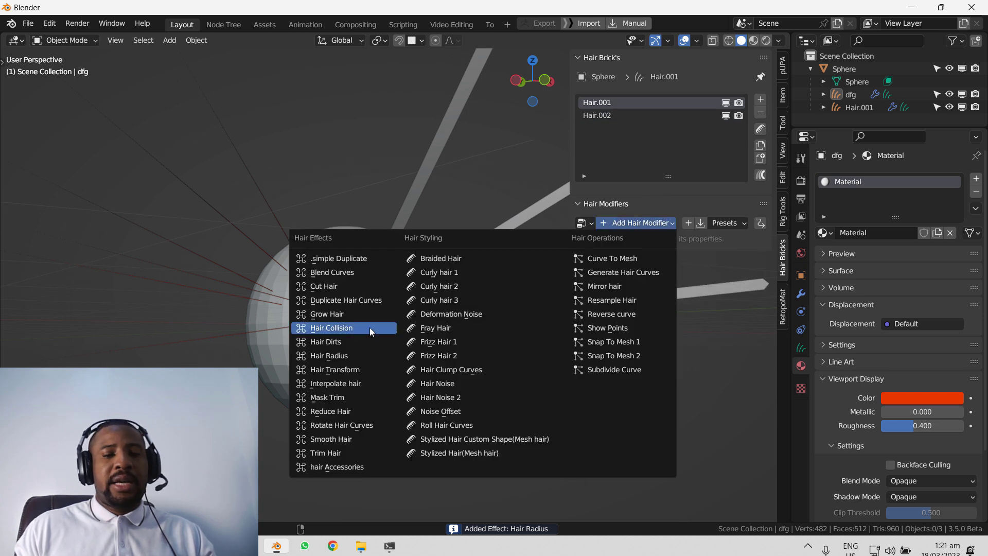
{"action": "left_click", "coordinate": [349, 356]}
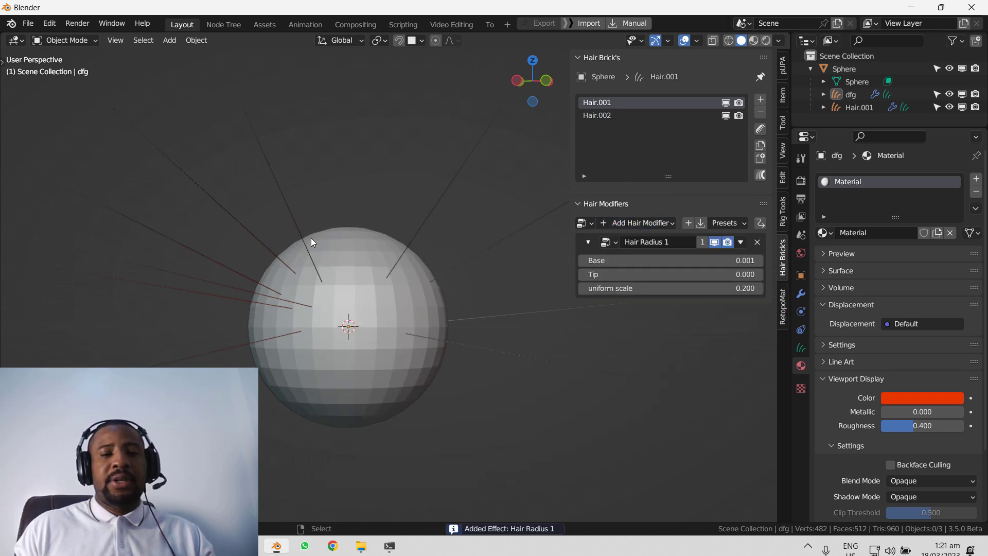
{"action": "left_click", "coordinate": [295, 227]}
{"action": "left_click_drag", "start_coordinate": [701, 287], "coordinate": [762, 287]}
{"action": "key", "text": "ctrl+z"}
Step: Raise the uniform scale of Hair.001's Hair Radius 1 modifier to 6.300
{"action": "left_click", "coordinate": [297, 218]}
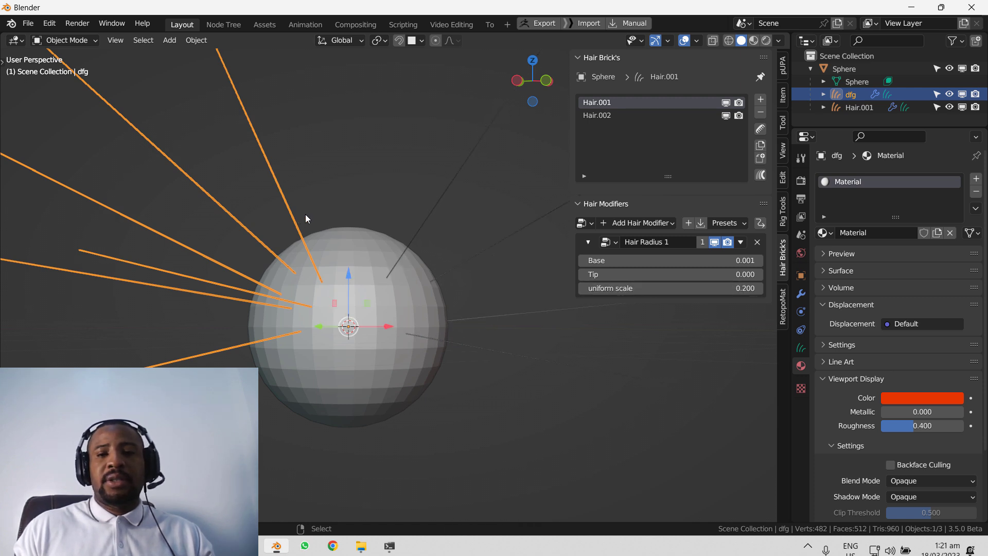
{"action": "left_click", "coordinate": [432, 196]}
{"action": "left_click", "coordinate": [451, 199]}
{"action": "left_click_drag", "start_coordinate": [669, 288], "coordinate": [703, 288]}
{"action": "left_click", "coordinate": [295, 224]}
{"action": "key", "text": "alt+a"}
{"action": "middle_click_drag", "start_coordinate": [339, 252], "coordinate": [320, 237]}
{"action": "middle_click_drag", "start_coordinate": [320, 237], "coordinate": [355, 259], "text": "shift"}
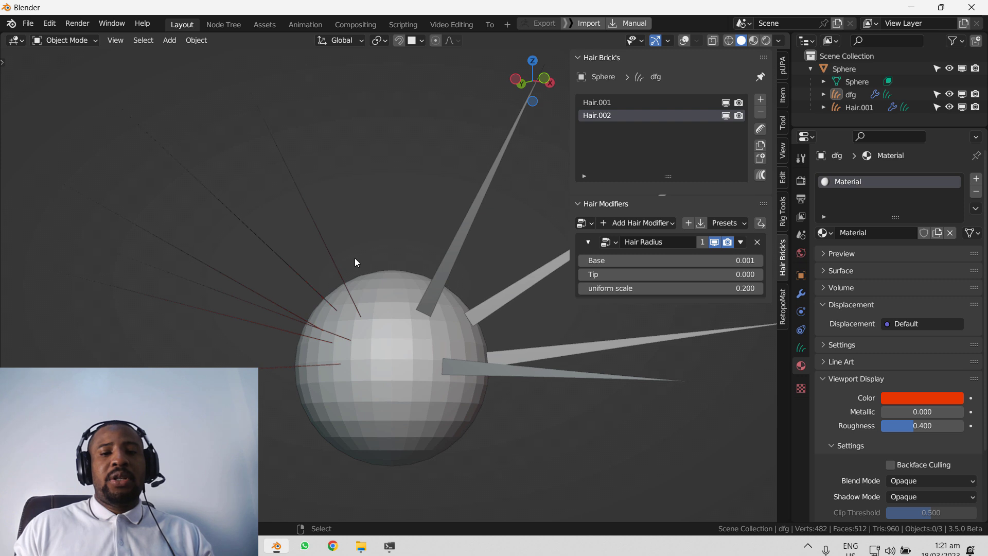
Step: Make dfg's hair modifier single-user and assign the Hair Radius group to it, with the viewport overlays shown
{"action": "left_click", "coordinate": [317, 242]}
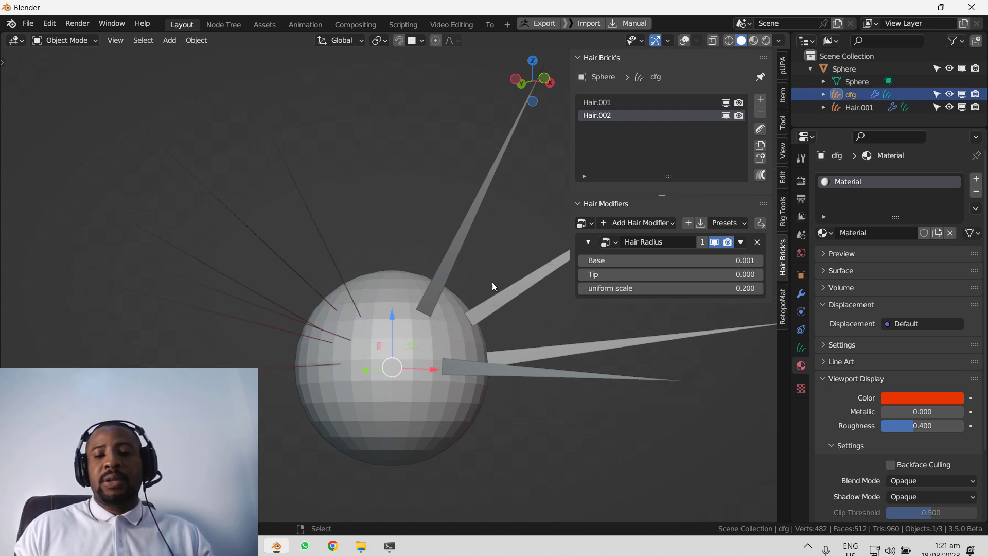
{"action": "key", "text": "shift+alt+z"}
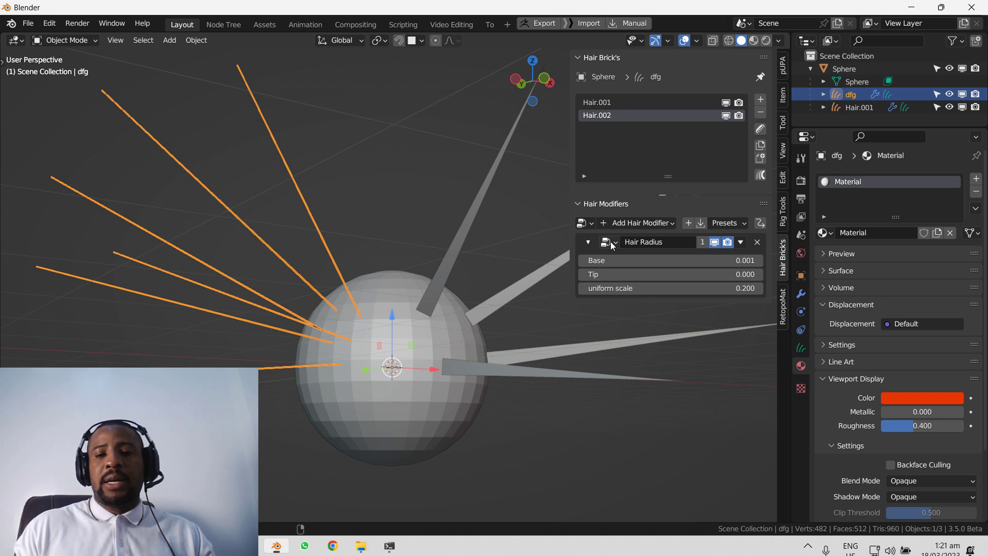
{"action": "left_click", "coordinate": [703, 243]}
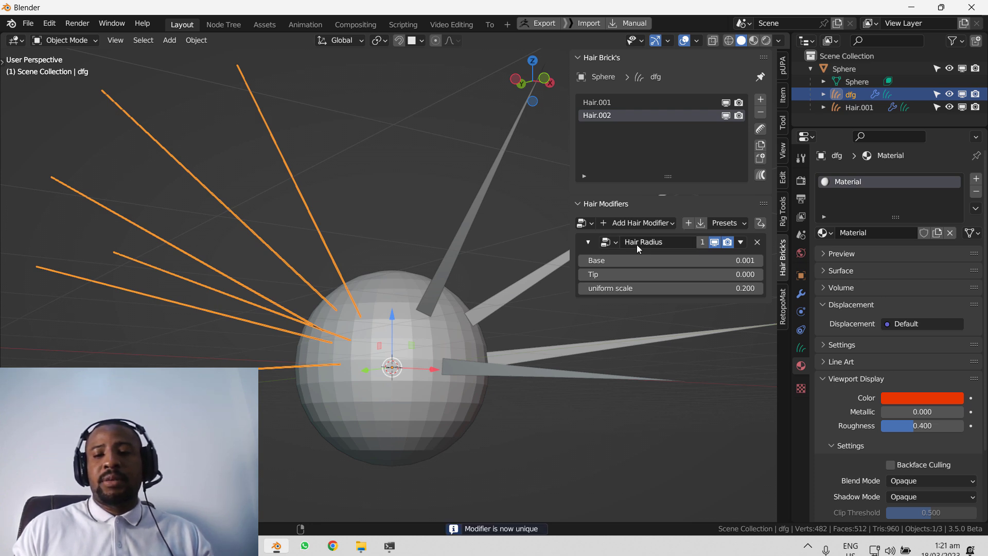
{"action": "left_click", "coordinate": [609, 245]}
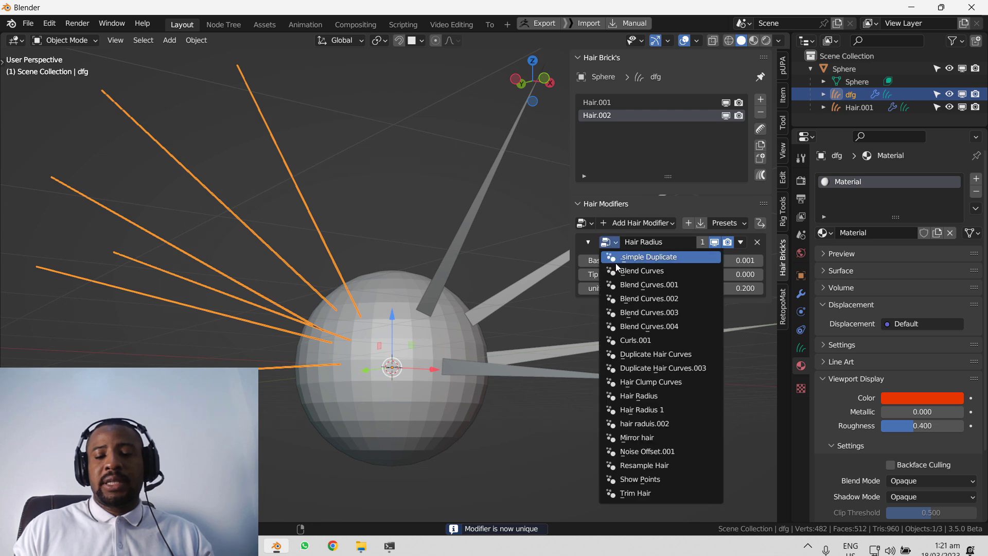
{"action": "left_click", "coordinate": [662, 397]}
Step: Compare the radius settings of Hair.001 and dfg, and swap Hair.001's modifier for the Hair Radius group used by dfg
{"action": "left_click", "coordinate": [614, 102]}
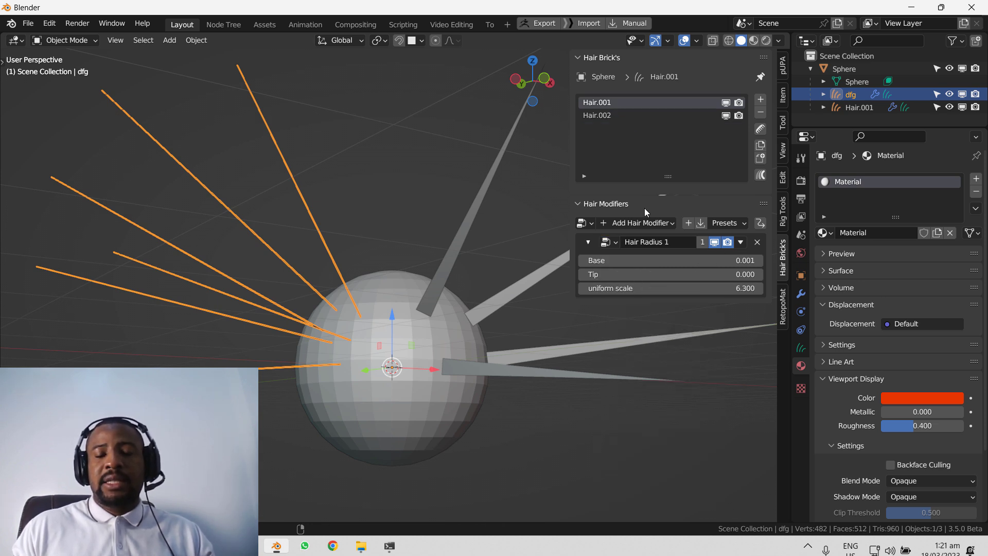
{"action": "left_click", "coordinate": [487, 196]}
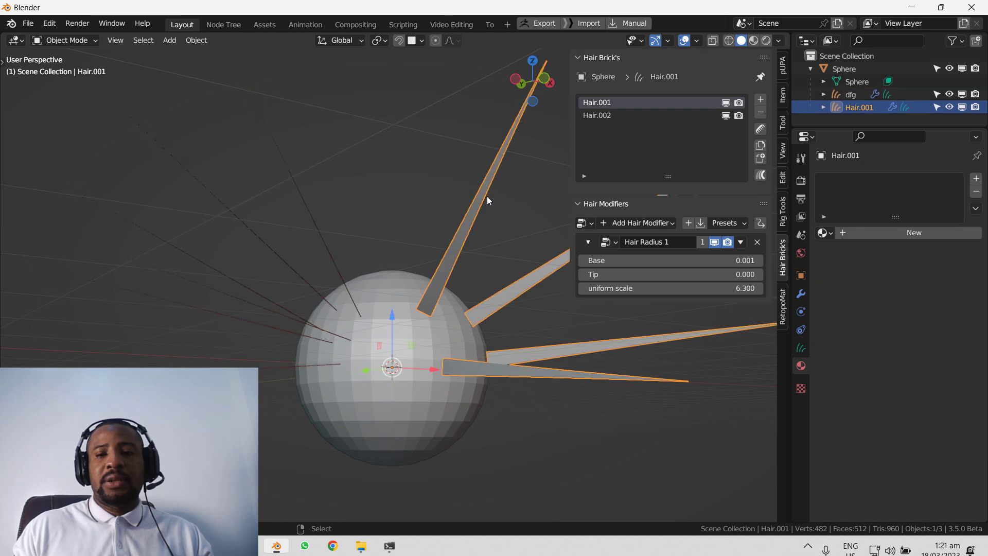
{"action": "left_click", "coordinate": [319, 226]}
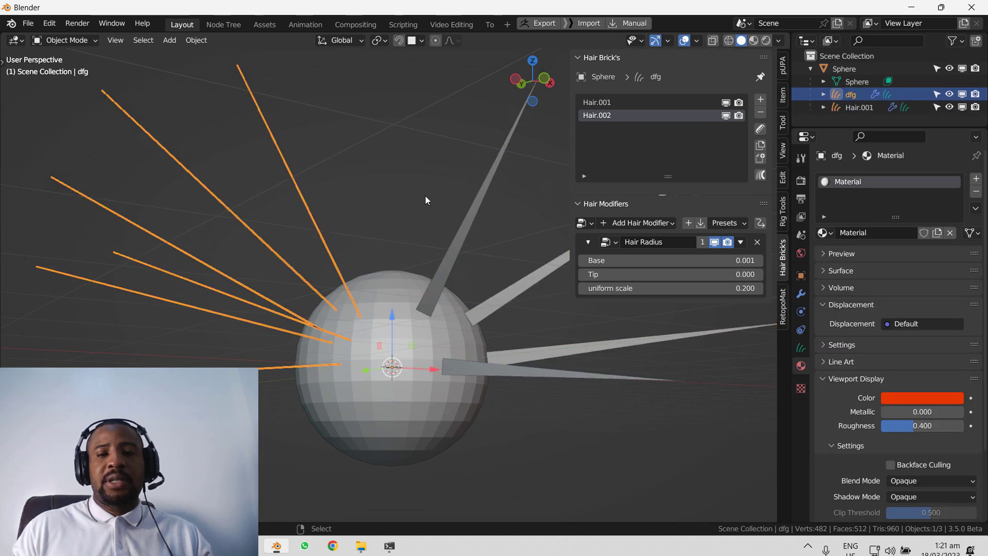
{"action": "left_click", "coordinate": [470, 194]}
{"action": "left_click", "coordinate": [493, 191]}
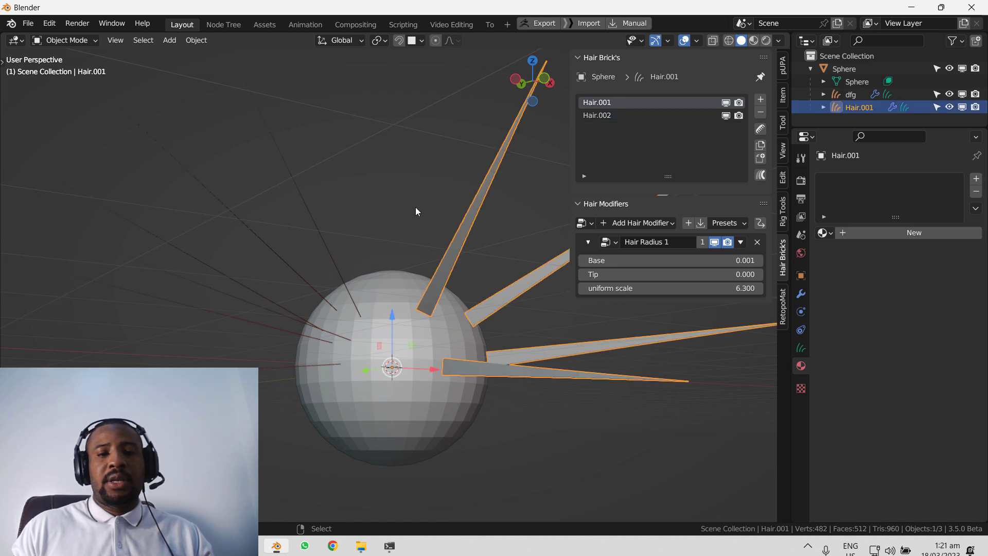
{"action": "left_click", "coordinate": [612, 241]}
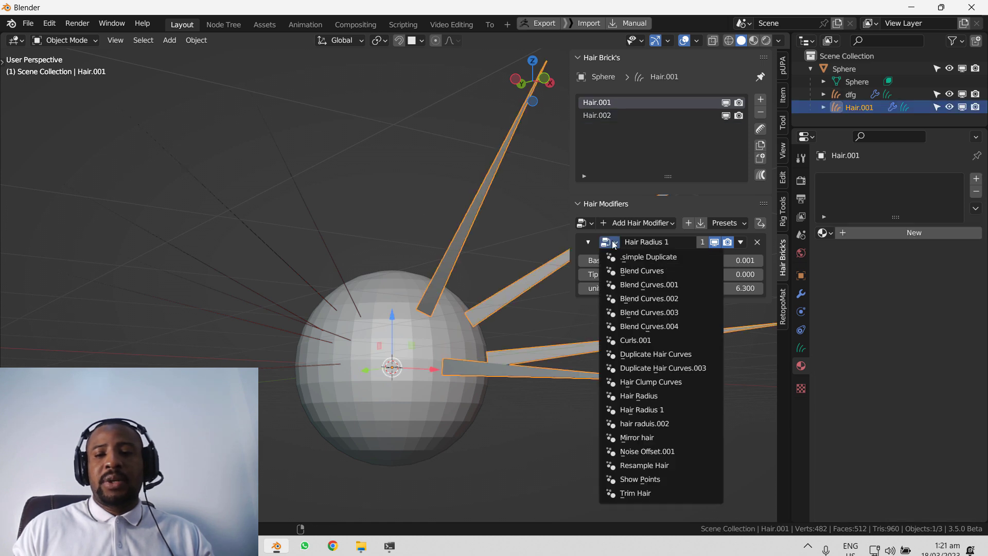
{"action": "left_click", "coordinate": [669, 396]}
Step: Raise the uniform scale of the shared Hair Radius modifier to 25.300
{"action": "left_click", "coordinate": [314, 266]}
{"action": "left_click_drag", "start_coordinate": [698, 288], "coordinate": [686, 247]}
{"action": "left_click", "coordinate": [719, 245]}
{"action": "left_click", "coordinate": [721, 246]}
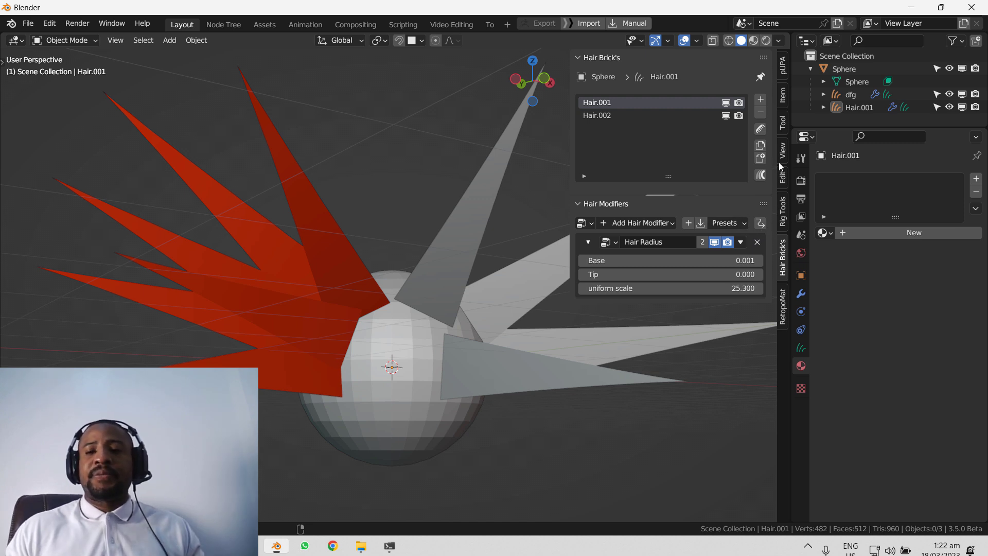
Step: Change the viewport curve shape to Strand and select the Hair.001 curves
{"action": "left_click", "coordinate": [723, 224]}
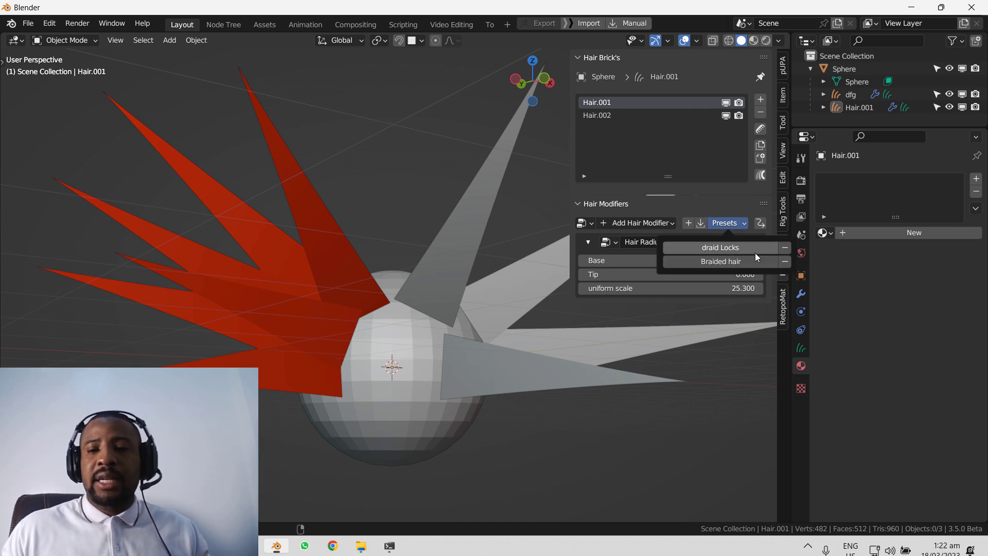
{"action": "key", "text": "F8"}
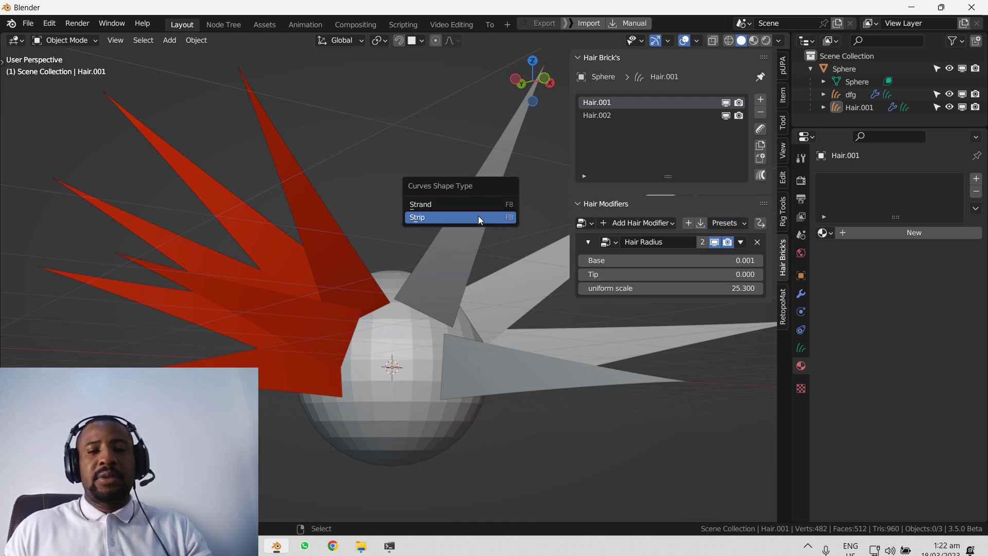
{"action": "left_click", "coordinate": [471, 206]}
{"action": "left_click", "coordinate": [459, 246]}
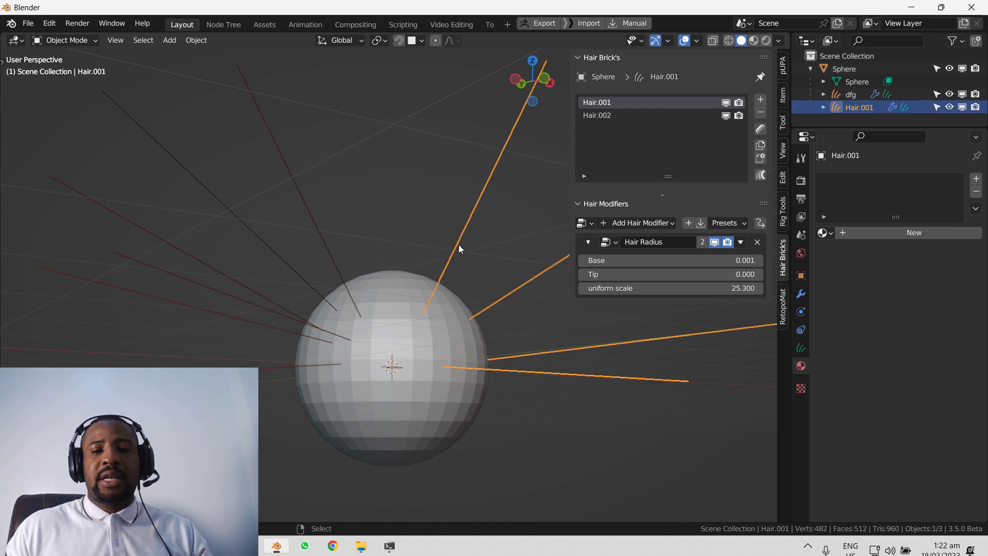
Step: Apply the Braided hair preset to Hair.001 and collapse all of its hair modifiers
{"action": "left_click", "coordinate": [739, 223]}
{"action": "left_click", "coordinate": [727, 260]}
{"action": "left_click", "coordinate": [387, 267]}
{"action": "middle_click_drag", "start_coordinate": [387, 267], "coordinate": [442, 257]}
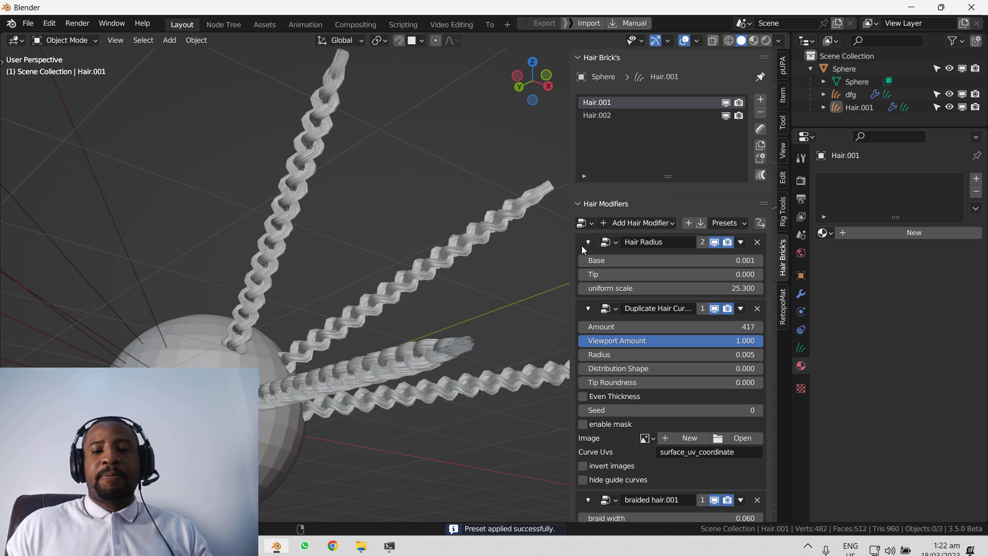
{"action": "left_click_drag", "start_coordinate": [588, 243], "coordinate": [590, 307]}
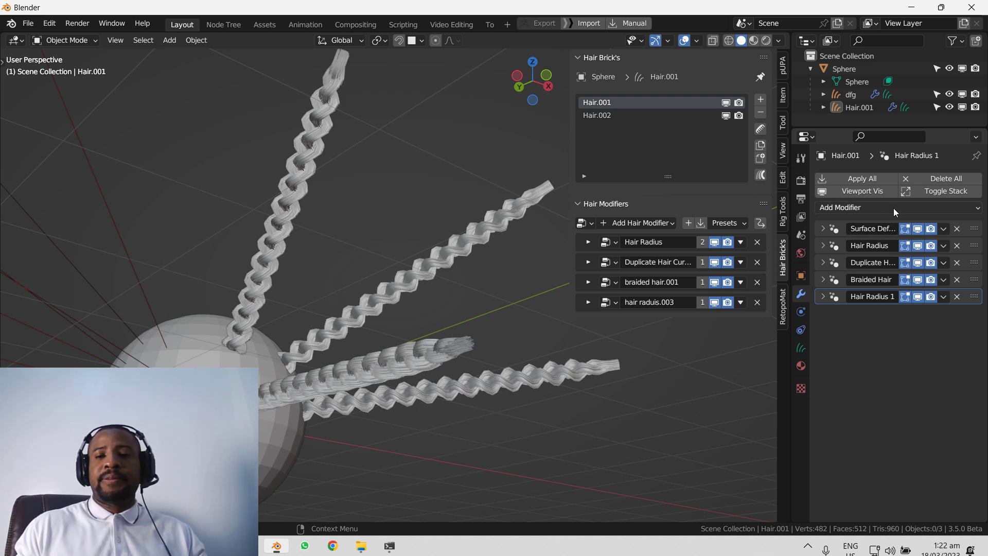
Step: Move the braided hair.001 modifier up, above Duplicate Hair Curves, in Hair.001's stack
{"action": "left_click", "coordinate": [741, 282]}
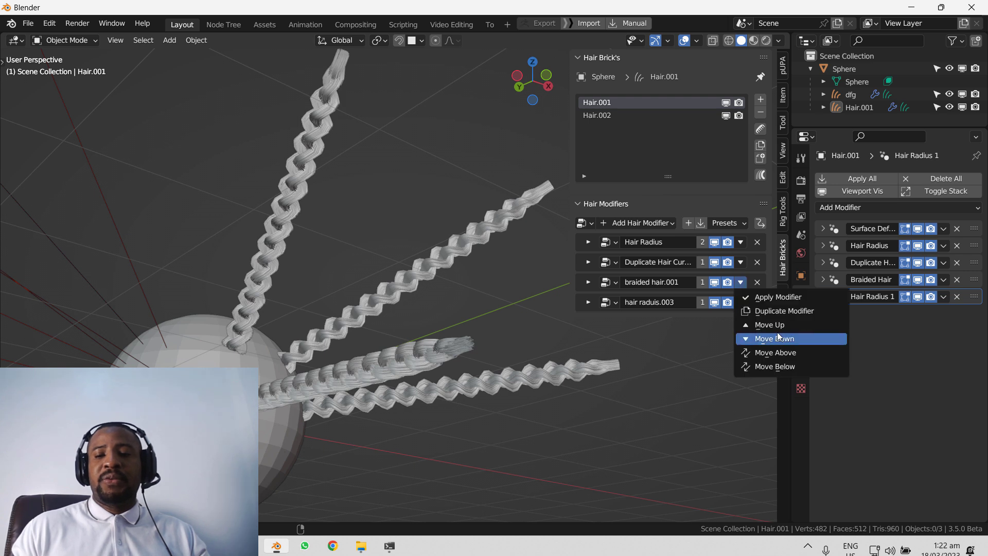
{"action": "left_click", "coordinate": [740, 283]}
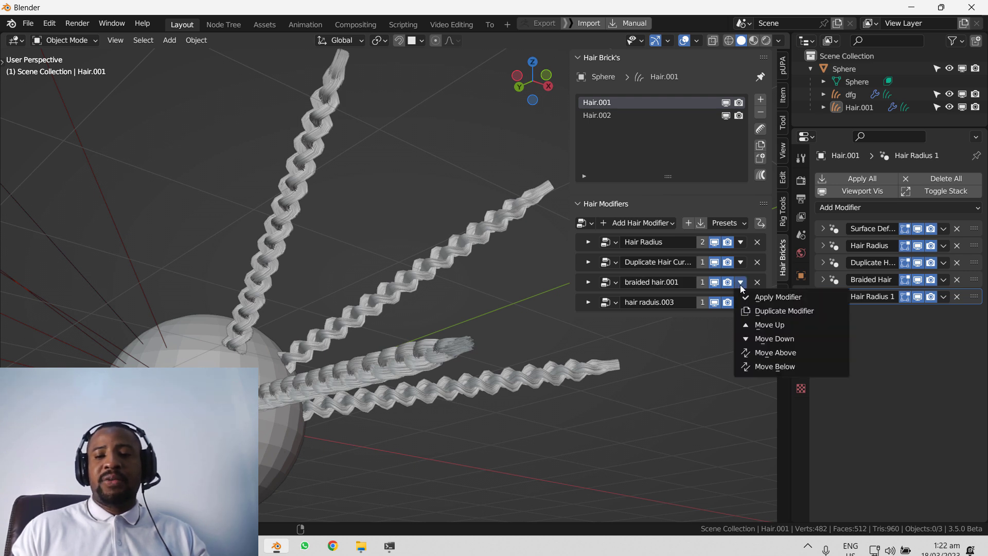
{"action": "left_click", "coordinate": [776, 323]}
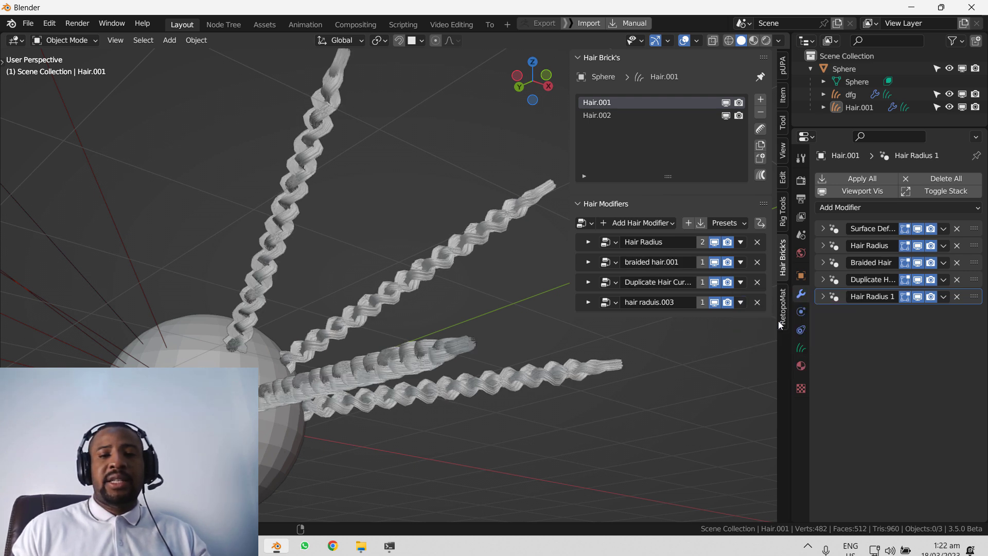
{"action": "middle_click_drag", "start_coordinate": [382, 293], "coordinate": [405, 257]}
{"action": "scroll", "coordinate": [421, 277], "scroll_direction": "up", "scroll_amount": 1}
{"action": "scroll", "coordinate": [407, 256], "scroll_direction": "up", "scroll_amount": 1}
Step: Hide the Duplicate Hair Curves modifier in the viewport and examine the bare braided guide curves up close
{"action": "left_click", "coordinate": [714, 283]}
{"action": "left_click", "coordinate": [715, 282]}
{"action": "left_click", "coordinate": [714, 282]}
{"action": "middle_click_drag", "start_coordinate": [379, 289], "coordinate": [449, 266]}
{"action": "middle_click_drag", "start_coordinate": [399, 355], "coordinate": [430, 230], "text": "shift"}
{"action": "scroll", "coordinate": [431, 229], "scroll_direction": "up", "scroll_amount": 1}
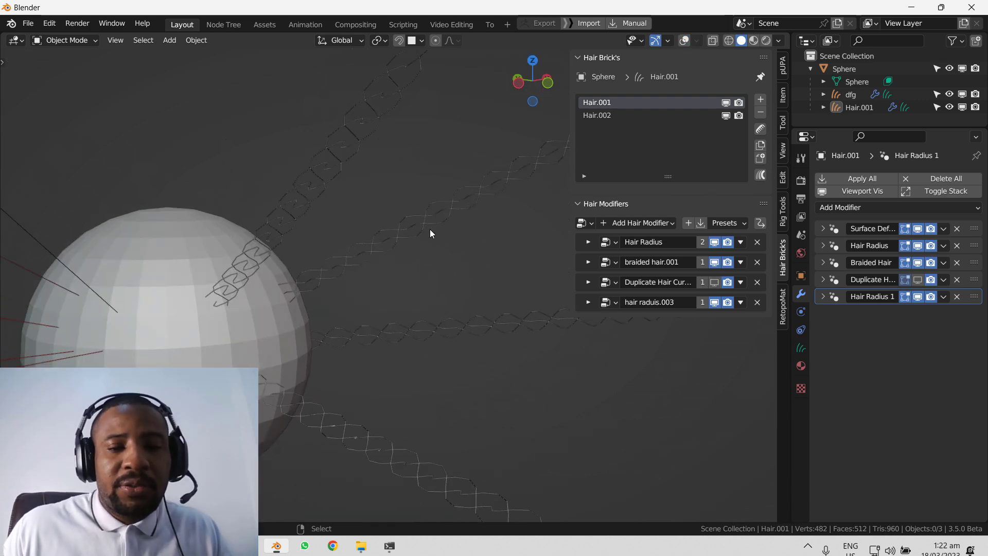
{"action": "right_click", "coordinate": [375, 237]}
{"action": "key", "text": "alt+shift+z"}
{"action": "key", "text": "alt+shift+z"}
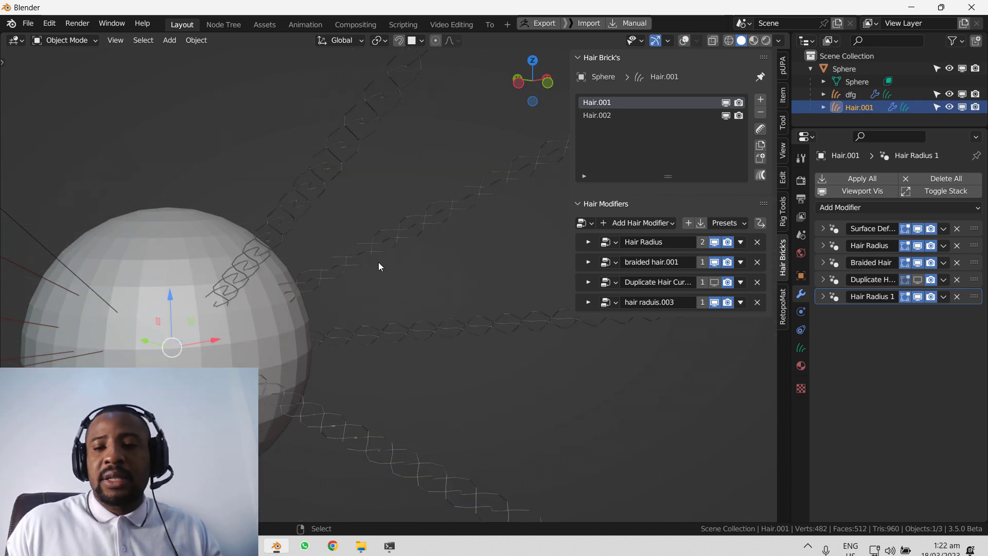
Step: Toggle the viewport display of braided hair.001 off and on, and show the Duplicate Hair Curves modifier again
{"action": "left_click", "coordinate": [715, 262]}
{"action": "left_click", "coordinate": [716, 264]}
{"action": "left_click", "coordinate": [714, 283]}
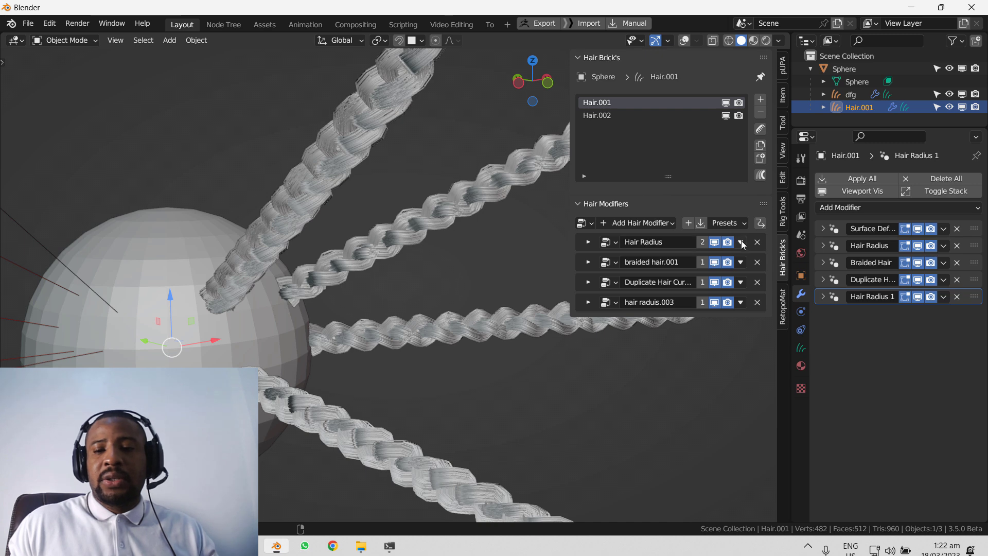
Step: Remove the Hair Radius, braided hair.001 and Duplicate Hair Curves modifiers from Hair.001, and turn the viewport overlays back on
{"action": "left_click", "coordinate": [757, 243]}
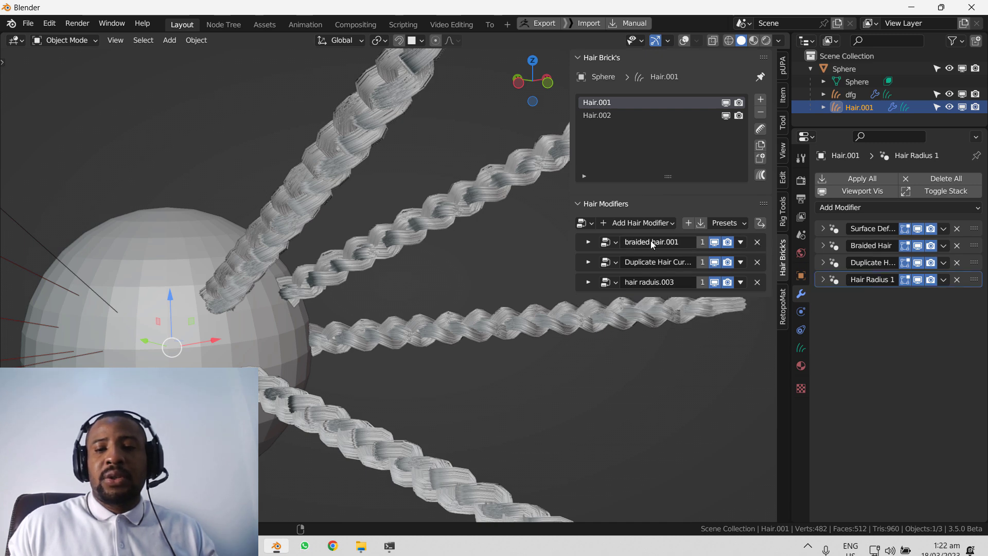
{"action": "scroll", "coordinate": [551, 261], "scroll_direction": "down", "scroll_amount": 1}
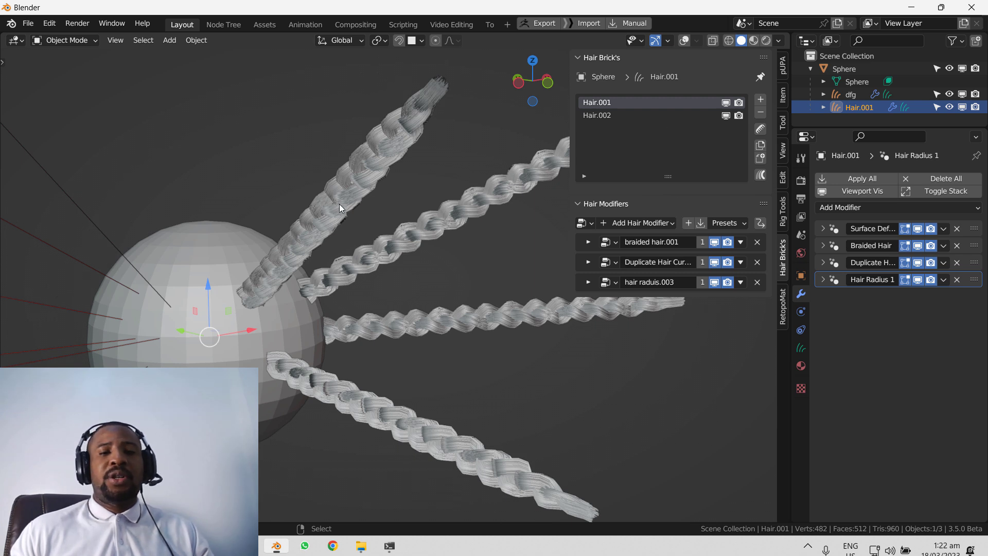
{"action": "left_click", "coordinate": [757, 242]}
{"action": "key", "text": "shift+alt+z"}
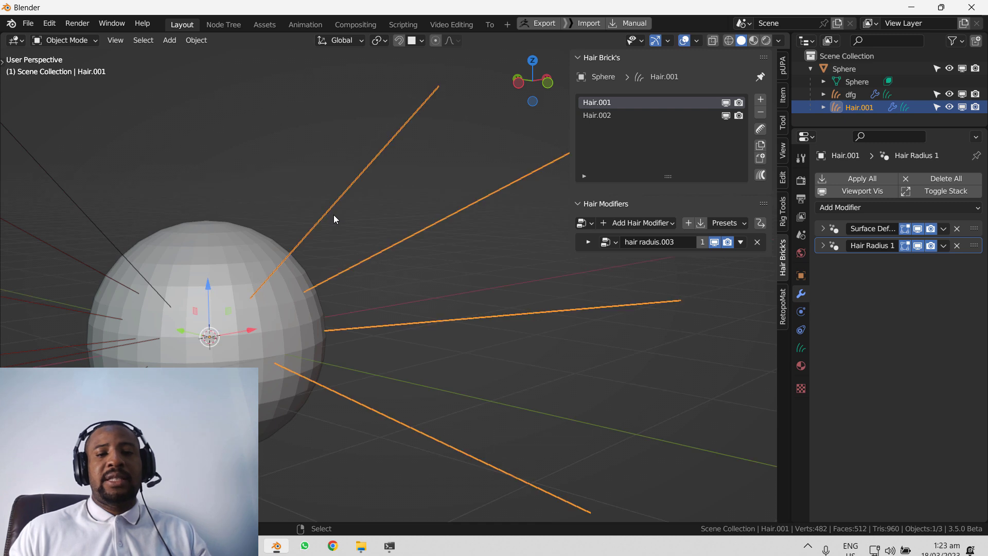
{"action": "scroll", "coordinate": [333, 213], "scroll_direction": "down", "scroll_amount": 3}
{"action": "middle_click_drag", "start_coordinate": [298, 240], "coordinate": [353, 215]}
{"action": "scroll", "coordinate": [353, 215], "scroll_direction": "up", "scroll_amount": 1}
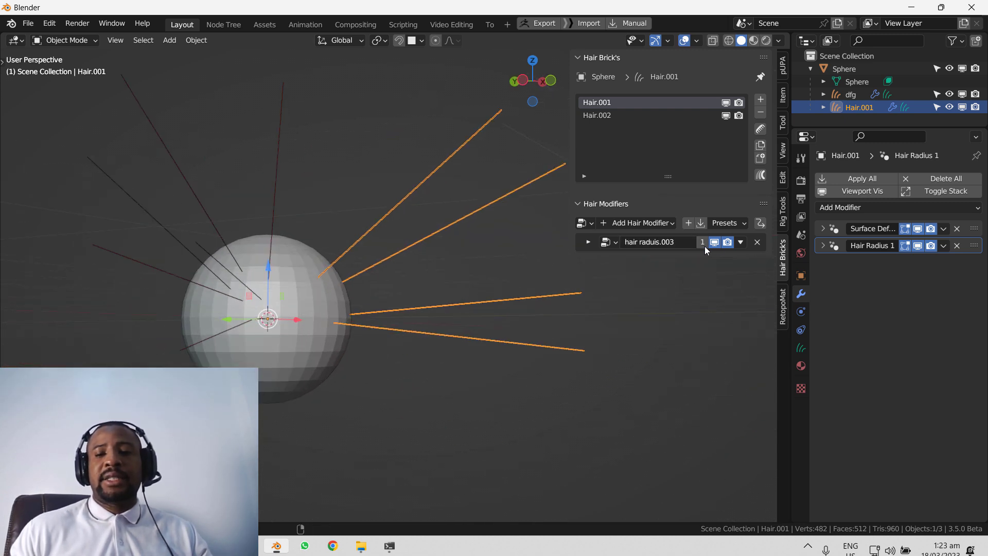
Step: Remove the hair raduis.003 modifier from Hair.001 and add a Duplicate Hair Curves modifier to it
{"action": "left_click", "coordinate": [756, 242]}
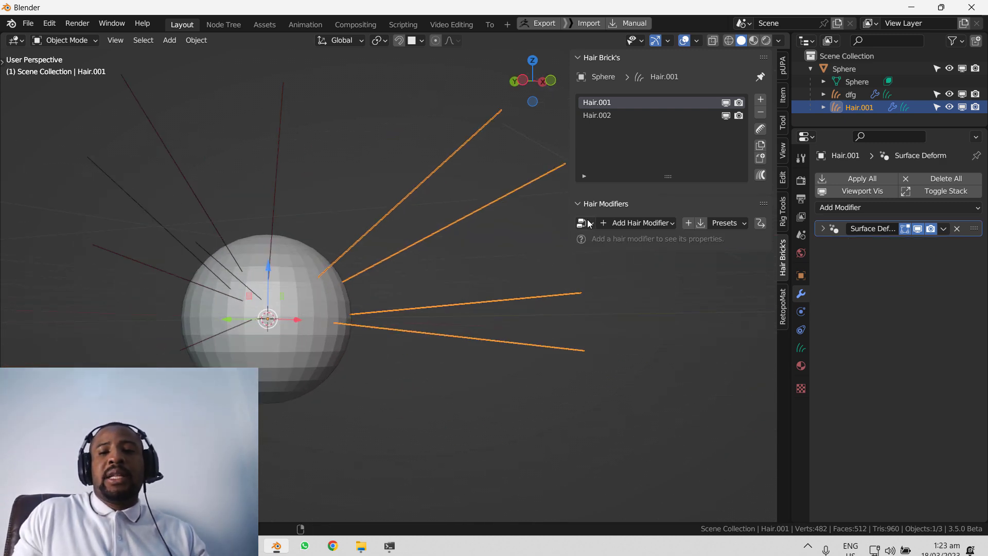
{"action": "middle_click_drag", "start_coordinate": [385, 245], "coordinate": [411, 248]}
{"action": "scroll", "coordinate": [422, 239], "scroll_direction": "up", "scroll_amount": 3}
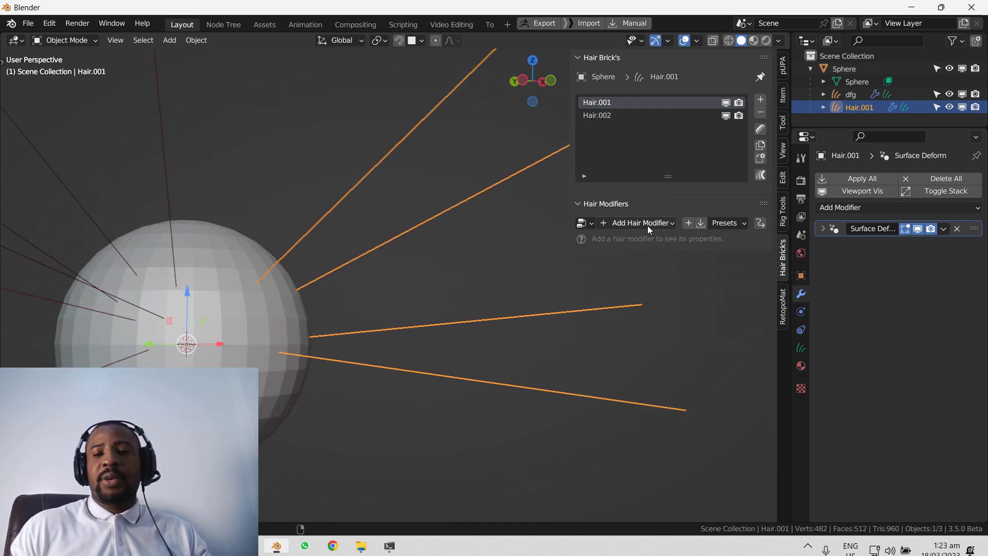
{"action": "left_click", "coordinate": [651, 223]}
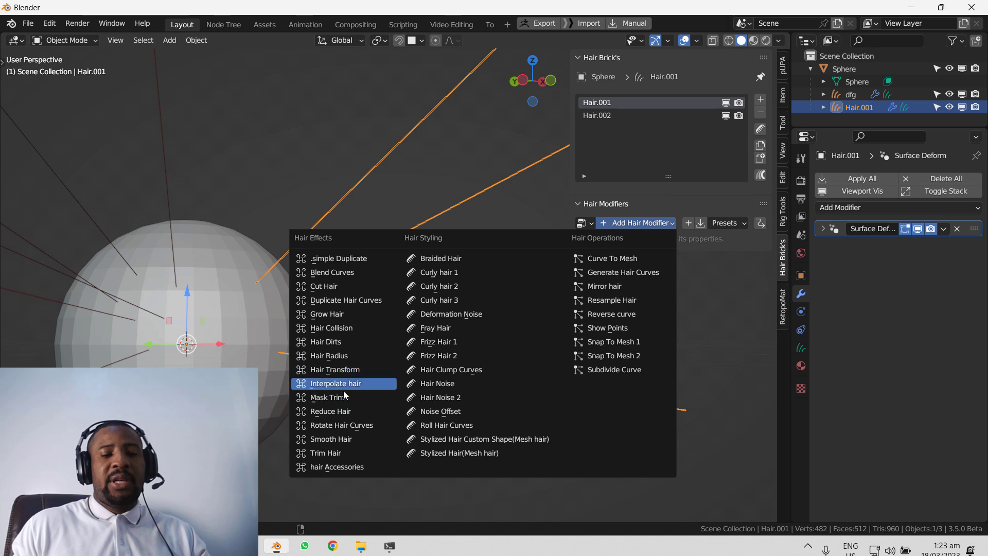
{"action": "left_click", "coordinate": [342, 300]}
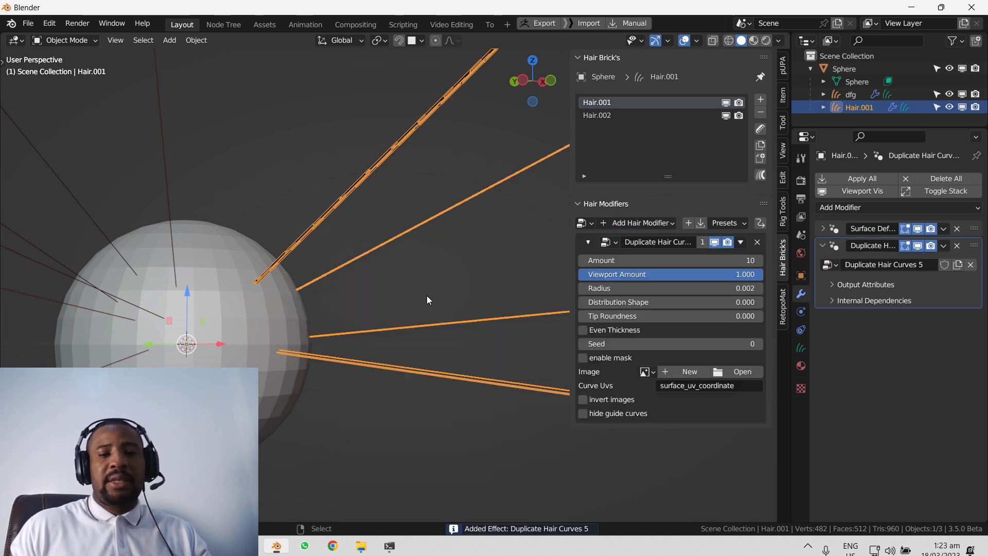
Step: Set the Duplicate Hair Curves modifier's amount to 280, trying a radius of 0.01 before setting it to 0.005
{"action": "mouse_move", "coordinate": [676, 286]}
{"action": "left_mouse_down"}
{"action": "mouse_move", "coordinate": [694, 285]}
{"action": "mouse_move", "coordinate": [676, 286]}
{"action": "left_mouse_up"}
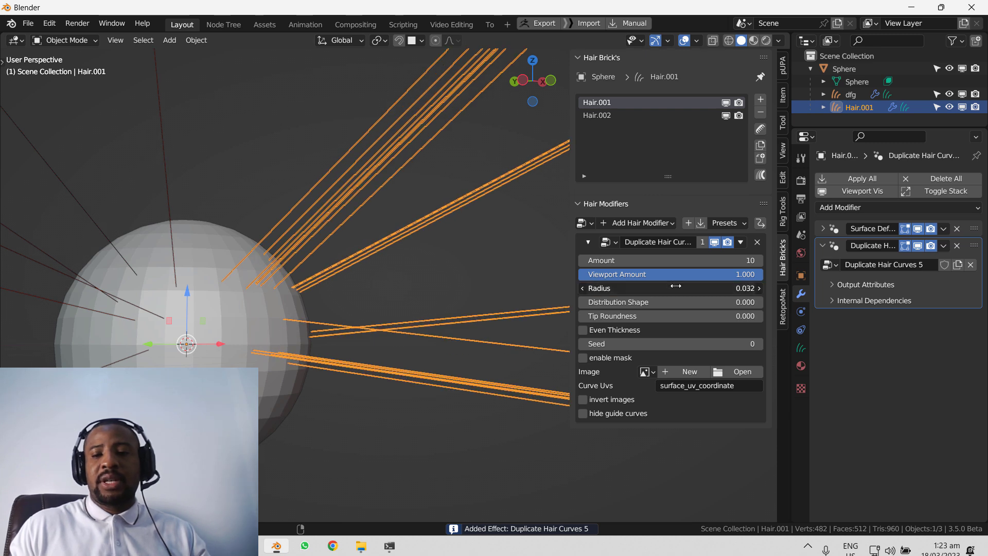
{"action": "left_click", "coordinate": [676, 286]}
{"action": "type", "text": "0.01"}
{"action": "key", "text": "Return"}
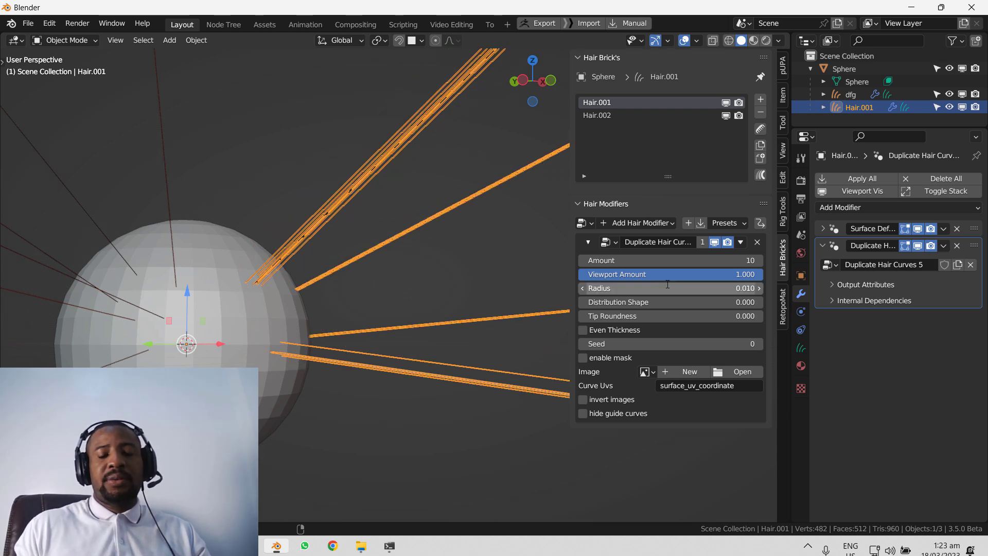
{"action": "left_click_drag", "start_coordinate": [647, 260], "coordinate": [741, 260]}
{"action": "left_click", "coordinate": [708, 288]}
{"action": "type", "text": "0.005"}
{"action": "key", "text": "Return"}
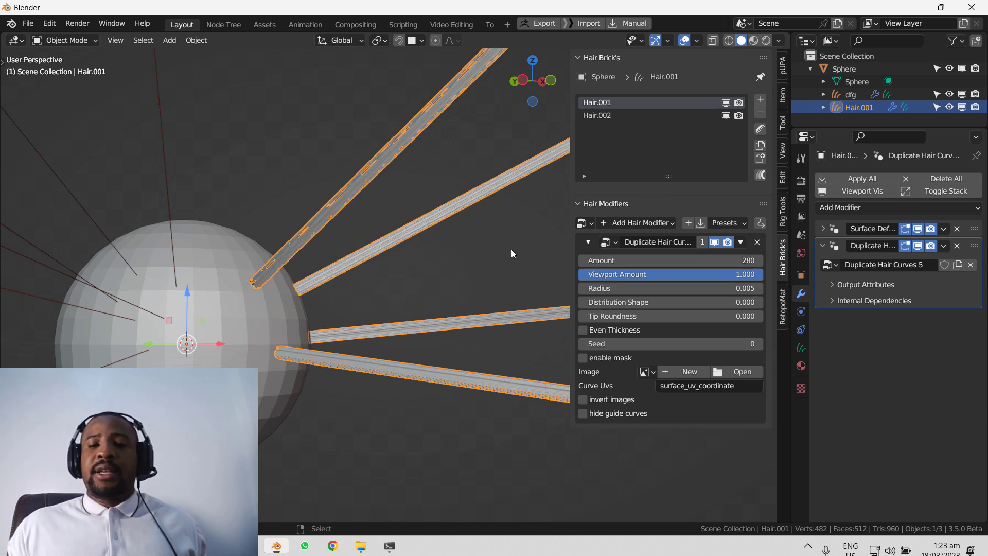
Step: Add a Braided Hair modifier to Hair.001 and toggle the viewport display of Duplicate Hair Curves off and on
{"action": "left_click", "coordinate": [587, 242]}
{"action": "left_click", "coordinate": [629, 224]}
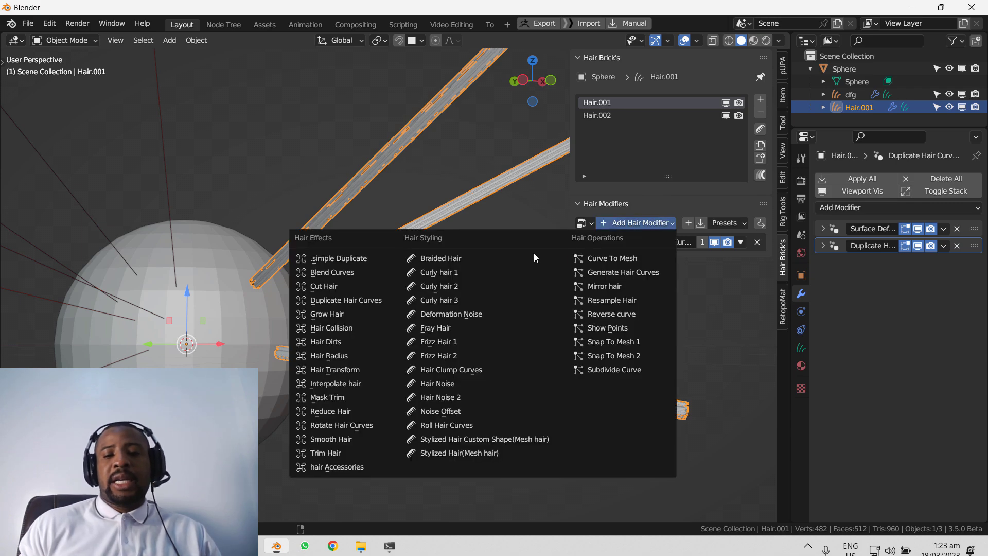
{"action": "left_click", "coordinate": [521, 259]}
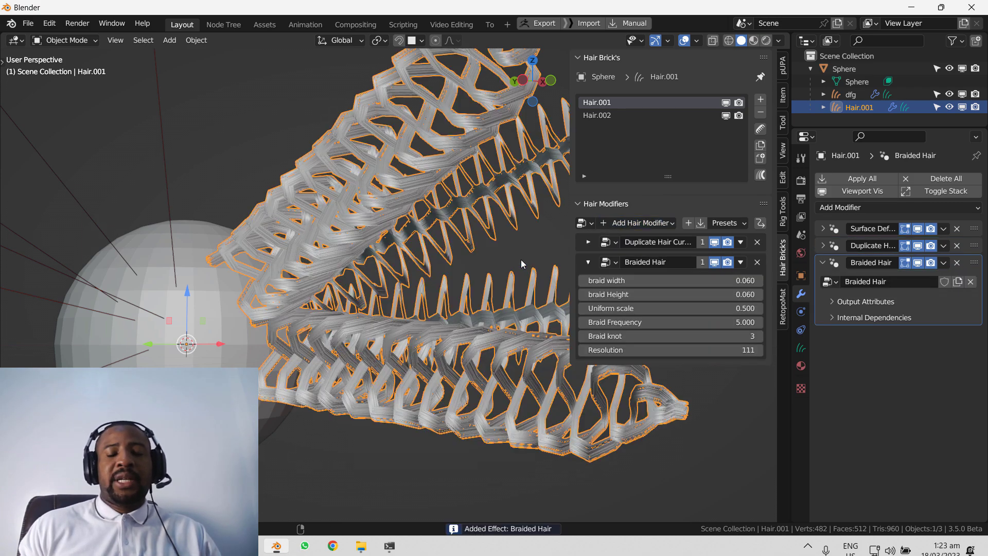
{"action": "left_click", "coordinate": [715, 243]}
{"action": "middle_click_drag", "start_coordinate": [324, 233], "coordinate": [173, 201]}
{"action": "left_click", "coordinate": [715, 243]}
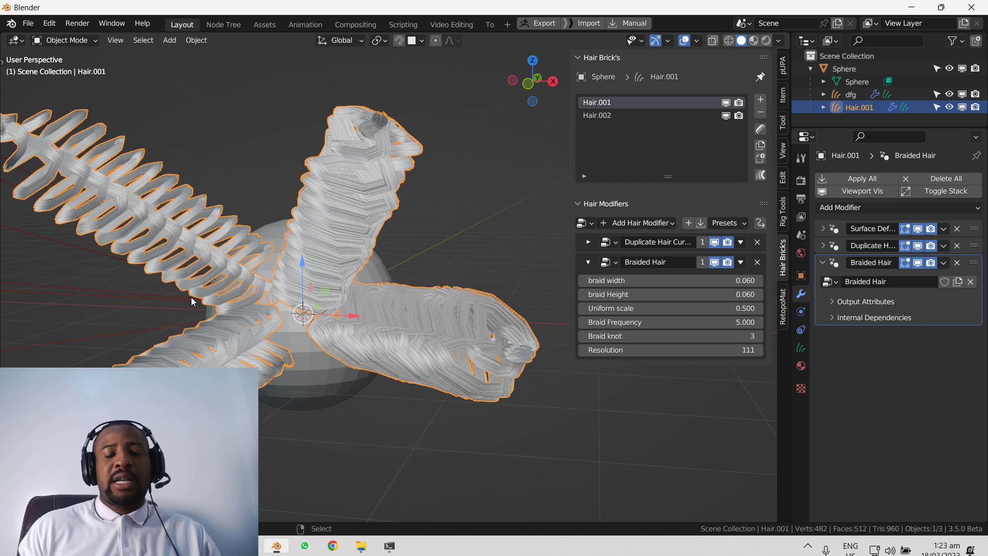
Step: Try a Uniform scale of 0.02 on the Braided Hair modifier, and raise it to 0.1
{"action": "left_click", "coordinate": [697, 308]}
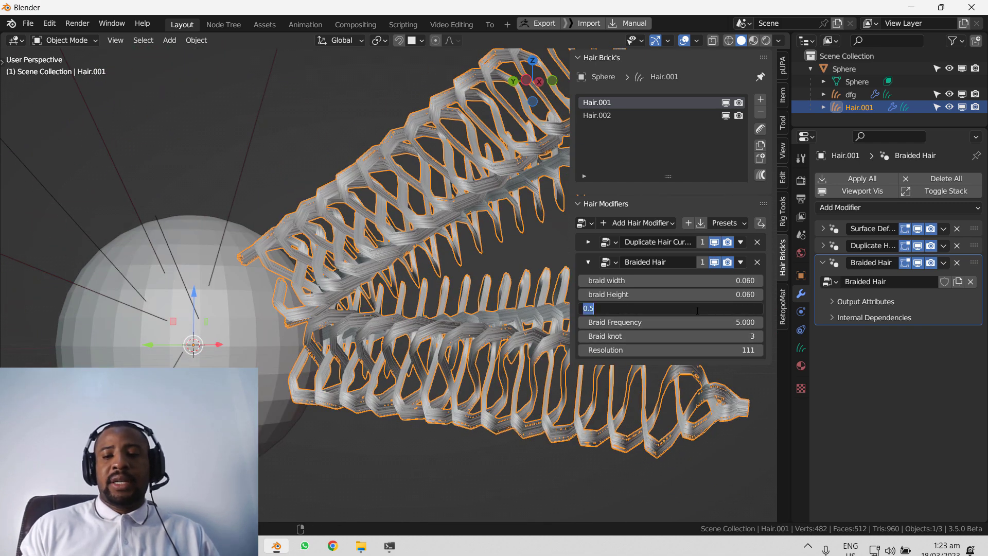
{"action": "type", "text": ".02"}
{"action": "key", "text": "Return"}
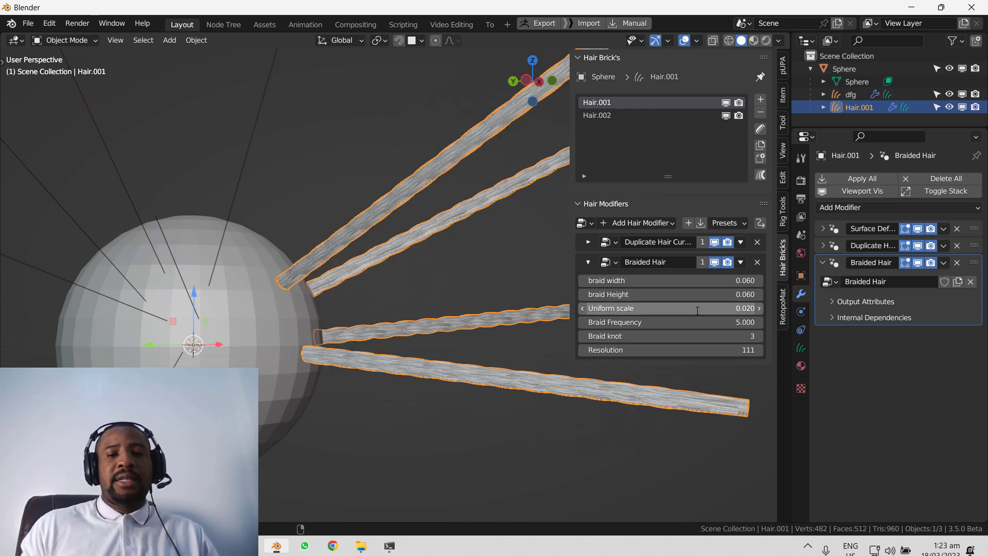
{"action": "left_click_drag", "start_coordinate": [700, 310], "coordinate": [719, 311]}
Step: Expand the Duplicate Hair Curves modifier and reduce its radius to 0.002
{"action": "left_click", "coordinate": [589, 244]}
{"action": "left_click_drag", "start_coordinate": [647, 288], "coordinate": [645, 289]}
{"action": "double_click", "coordinate": [653, 289]}
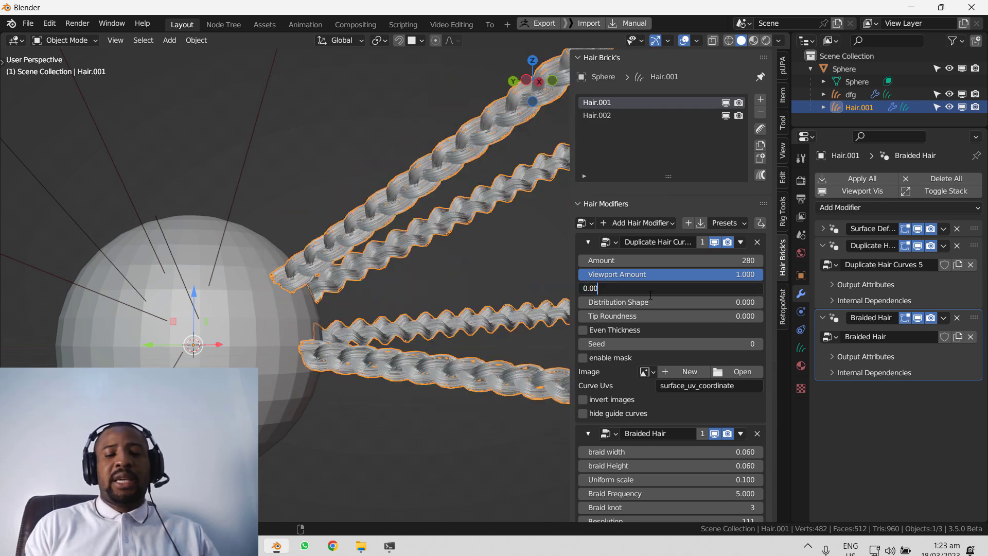
{"action": "key", "text": "Return"}
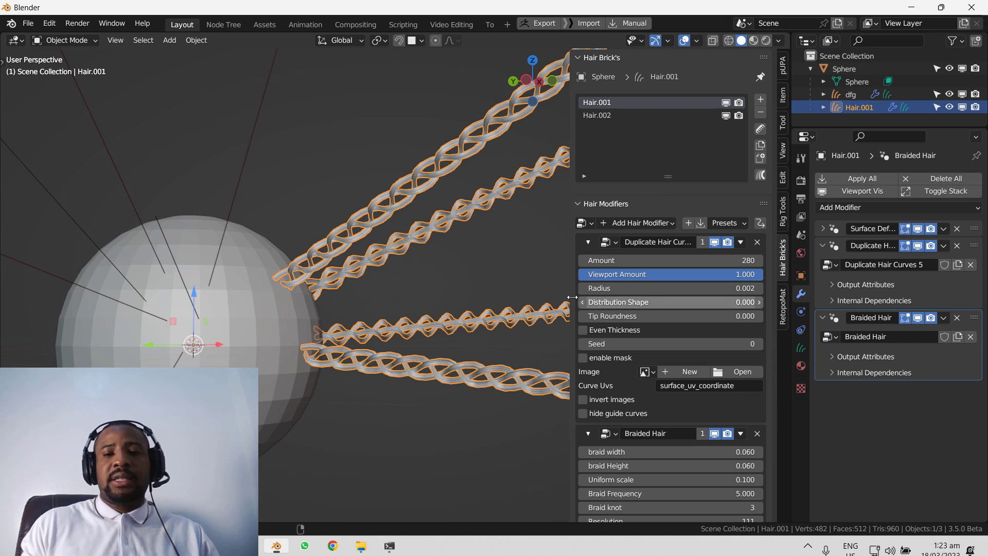
{"action": "scroll", "coordinate": [677, 469], "scroll_direction": "down", "scroll_amount": 1}
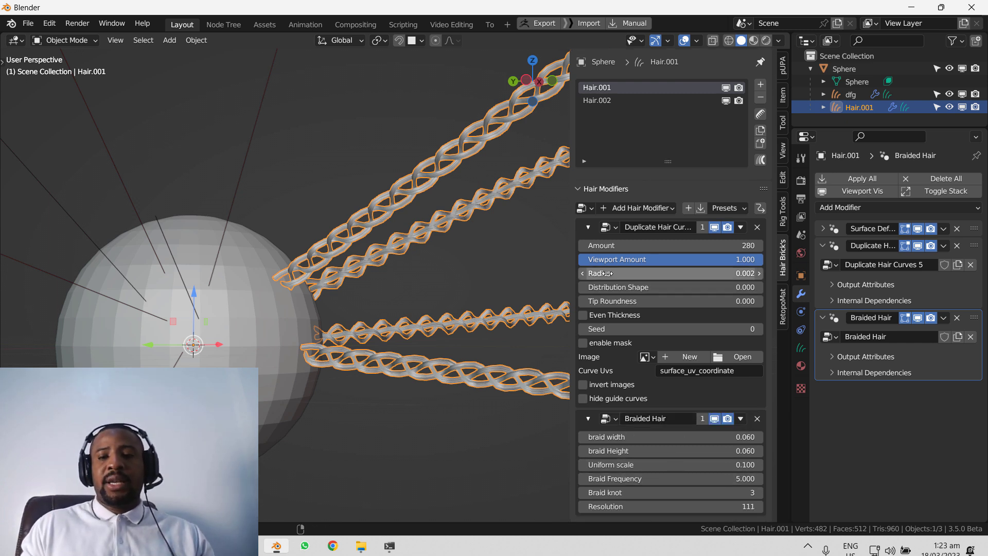
Step: Reduce the Braided Hair modifier's Uniform scale, trying 0.02 and settling on 0.05
{"action": "left_click", "coordinate": [697, 468]}
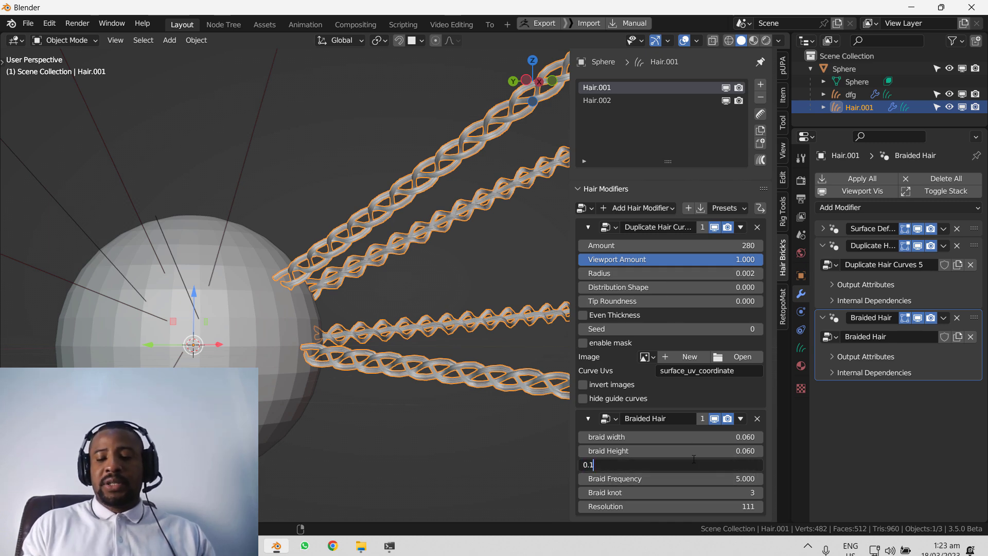
{"action": "type", "text": "0.02"}
{"action": "key", "text": "Return"}
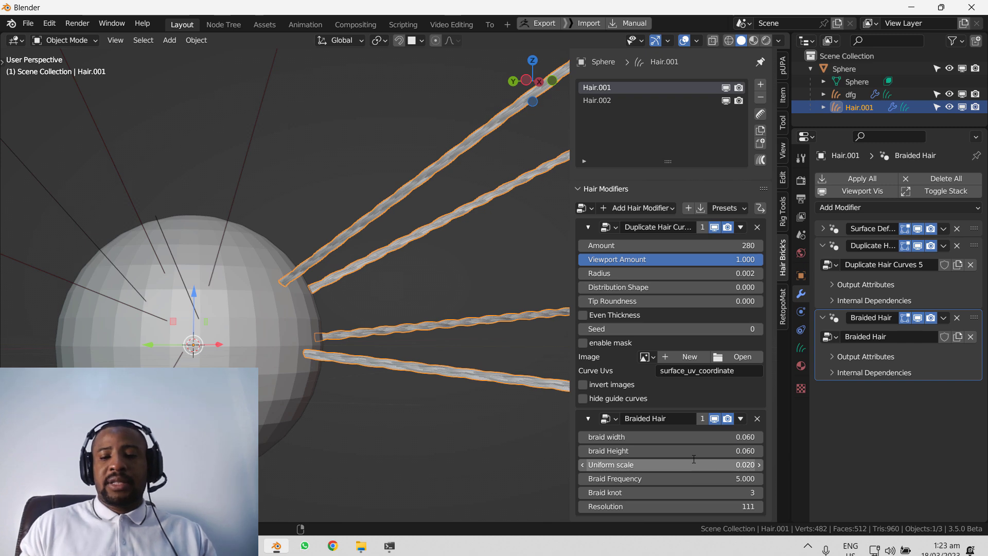
{"action": "left_click", "coordinate": [694, 463]}
{"action": "type", "text": "0.05"}
{"action": "key", "text": "Return"}
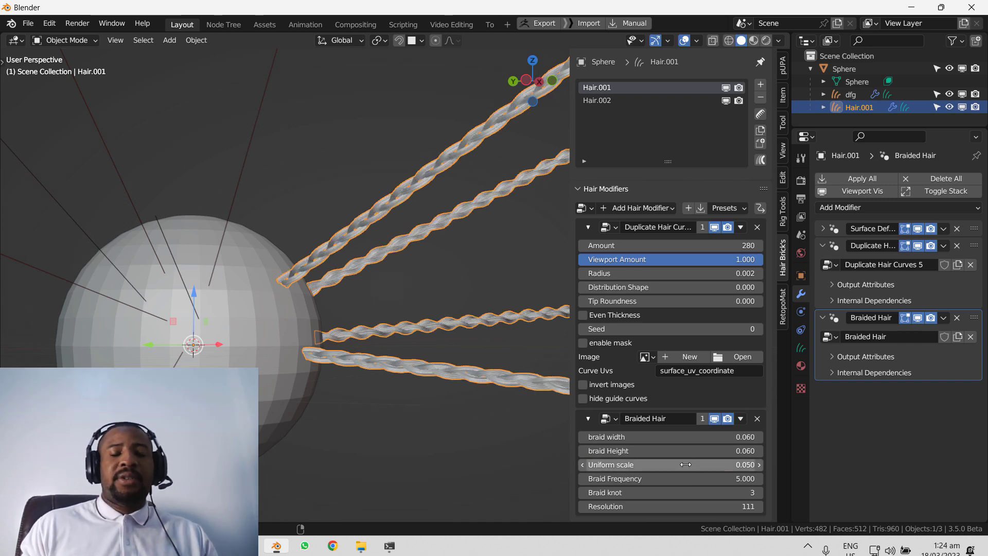
Step: Raise the Braid Frequency to 11.7, inspect the braids up close and deselect the hair object
{"action": "scroll", "coordinate": [405, 329], "scroll_direction": "down", "scroll_amount": 2}
{"action": "middle_click_drag", "start_coordinate": [405, 331], "coordinate": [434, 320]}
{"action": "scroll", "coordinate": [434, 320], "scroll_direction": "up", "scroll_amount": 2}
{"action": "left_click_drag", "start_coordinate": [669, 474], "coordinate": [704, 474]}
{"action": "scroll", "coordinate": [268, 299], "scroll_direction": "up", "scroll_amount": 5}
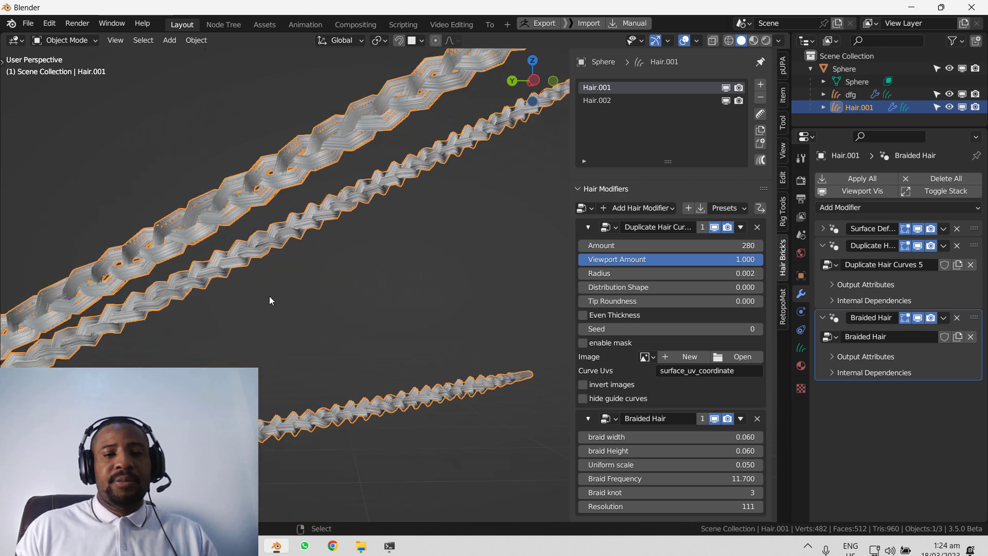
{"action": "left_click", "coordinate": [268, 301]}
{"action": "scroll", "coordinate": [283, 291], "scroll_direction": "down", "scroll_amount": 5}
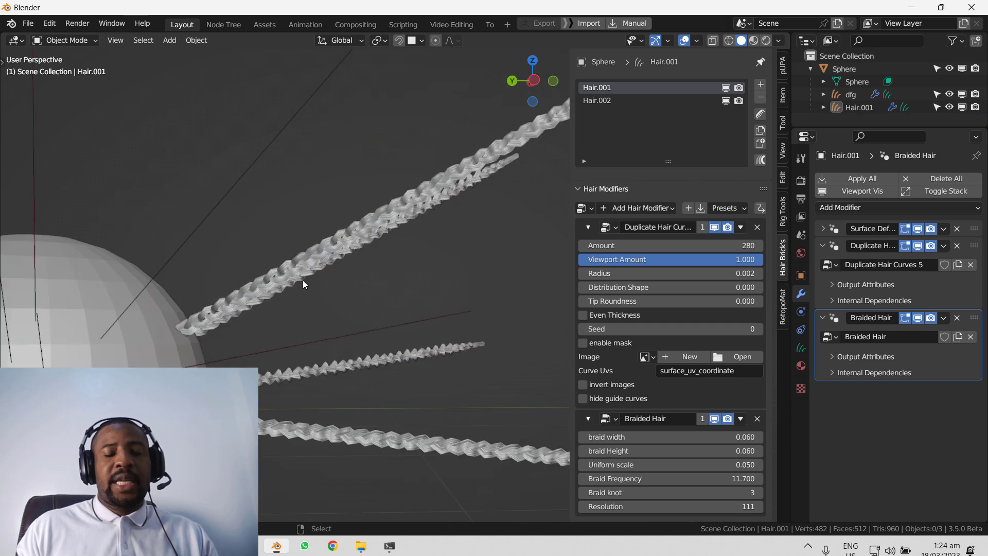
Step: Look at the Curves render settings and the list of available libraries in the Assets workspace
{"action": "left_click", "coordinate": [801, 180]}
{"action": "scroll", "coordinate": [899, 446], "scroll_direction": "down", "scroll_amount": 10}
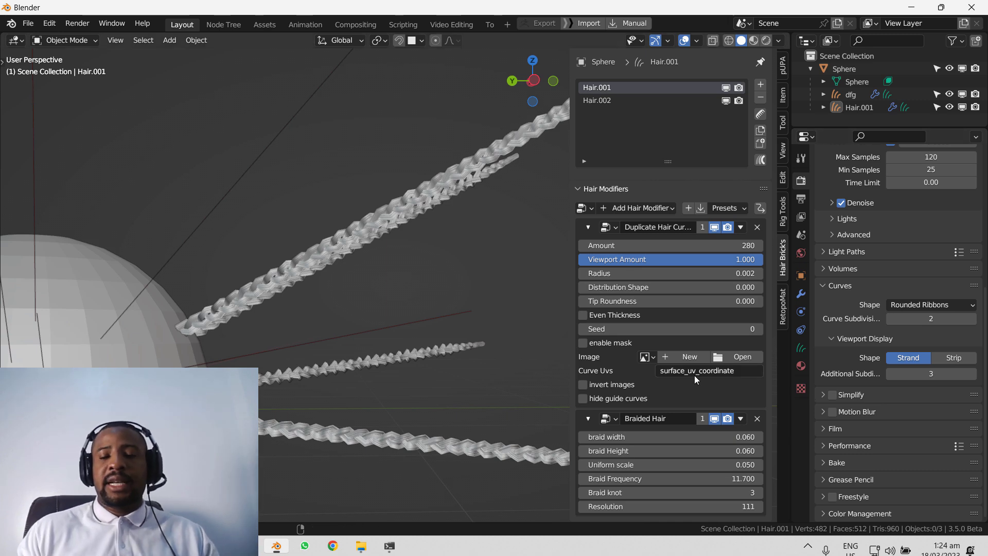
{"action": "left_click", "coordinate": [264, 25]}
{"action": "left_click", "coordinate": [702, 58]}
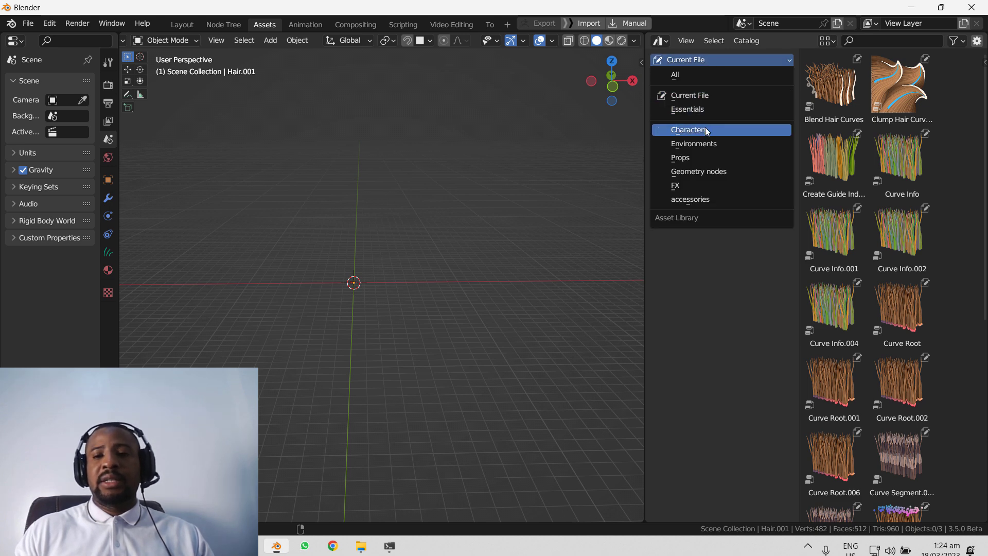
Step: Start a new file without saving the current one, and briefly show and hide the viewport sidebar
{"action": "key", "text": "ctrl+n"}
{"action": "left_click", "coordinate": [453, 183]}
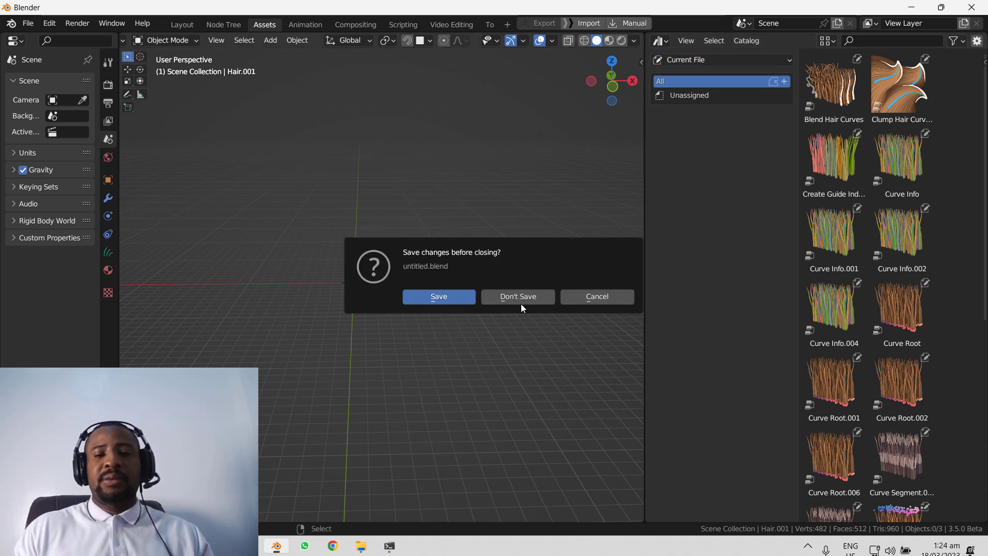
{"action": "left_click", "coordinate": [521, 296]}
{"action": "key", "text": "n"}
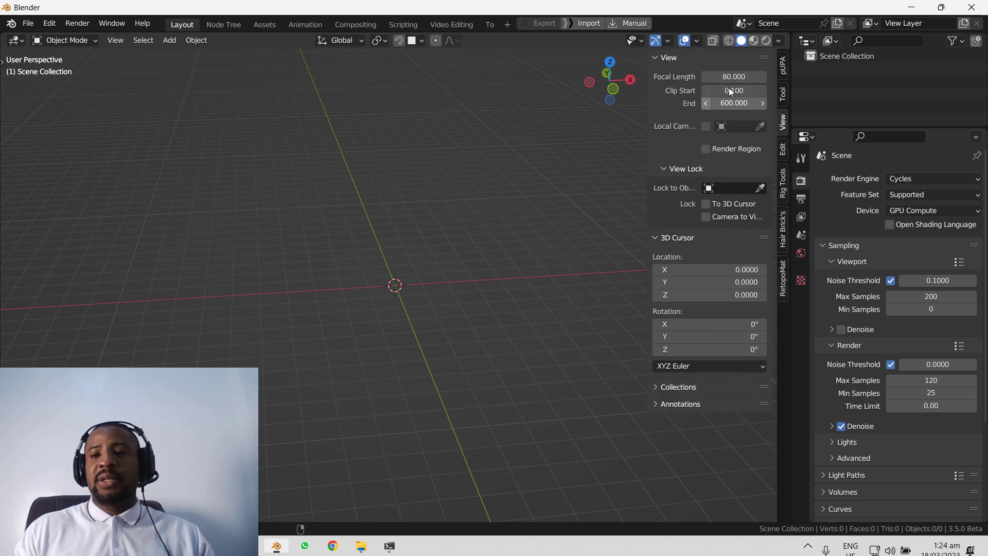
{"action": "left_click", "coordinate": [782, 70]}
{"action": "key", "text": "n"}
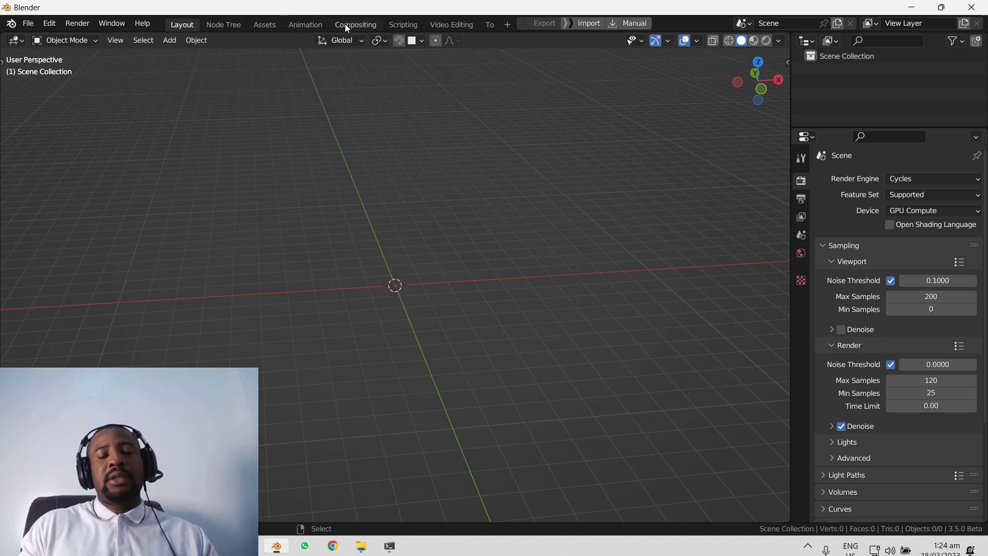
Step: Place the FemaleStylizedAnimeBasemeshLowpoly asset from the Characters library into the scene and rotate it 90° about the X axis
{"action": "left_click", "coordinate": [260, 24]}
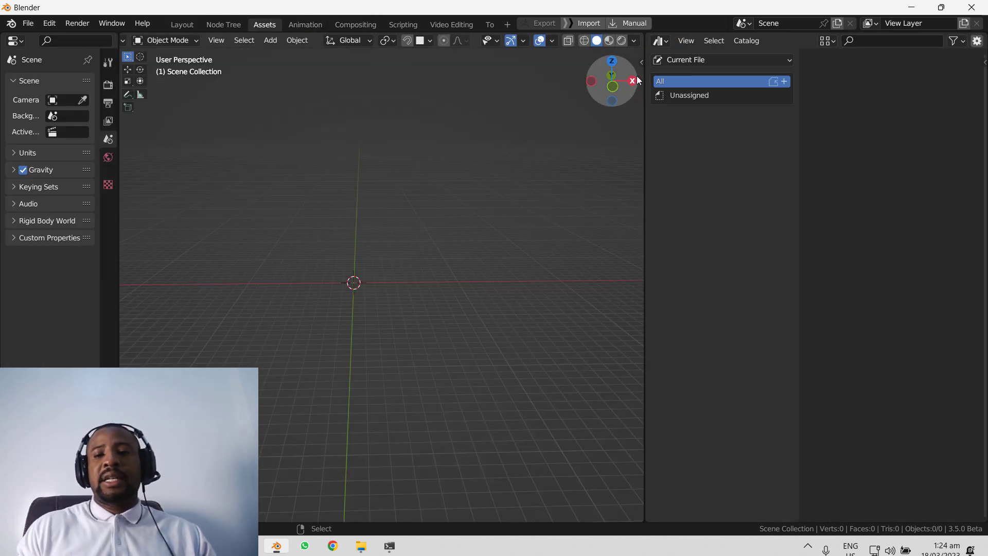
{"action": "left_click", "coordinate": [679, 61]}
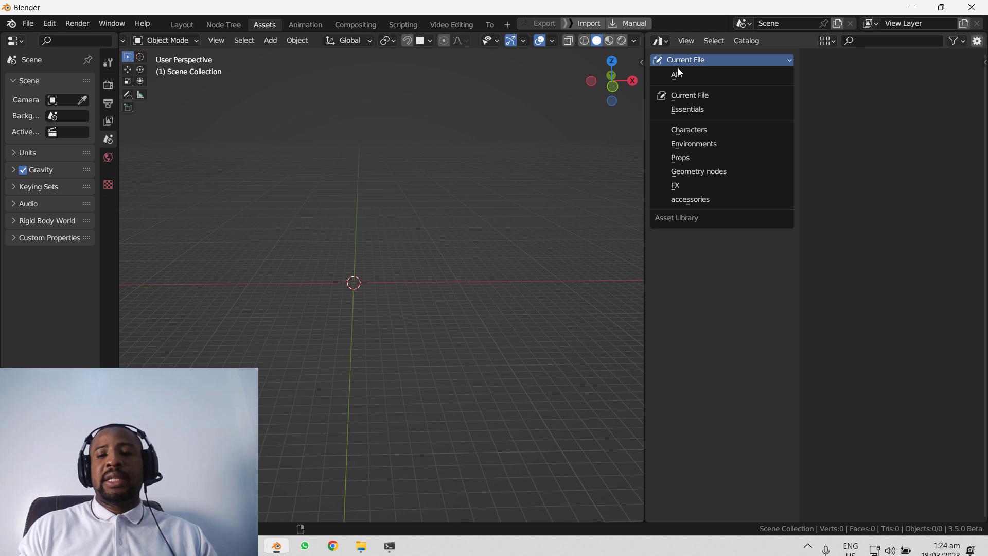
{"action": "left_click", "coordinate": [708, 131]}
{"action": "scroll", "coordinate": [850, 312], "scroll_direction": "down", "scroll_amount": 3}
{"action": "left_click_drag", "start_coordinate": [848, 305], "coordinate": [374, 271]}
{"action": "type", "text": "rx90"}
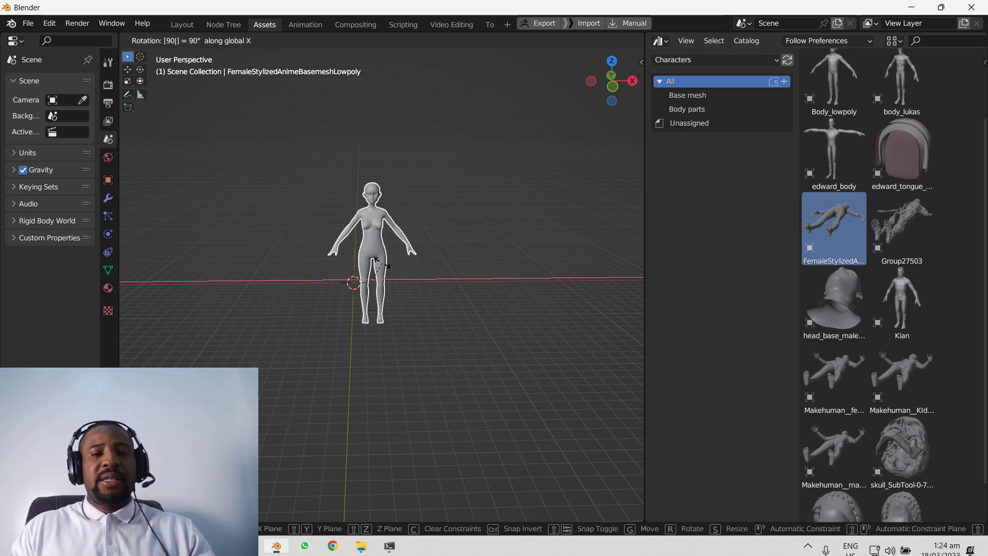
{"action": "key", "text": "Return"}
Step: In the Layout workspace's front view, scale the female body down and raise it along Z until its feet stand on the ground
{"action": "left_click", "coordinate": [192, 23]}
{"action": "key", "text": "KP_1"}
{"action": "key", "text": "s"}
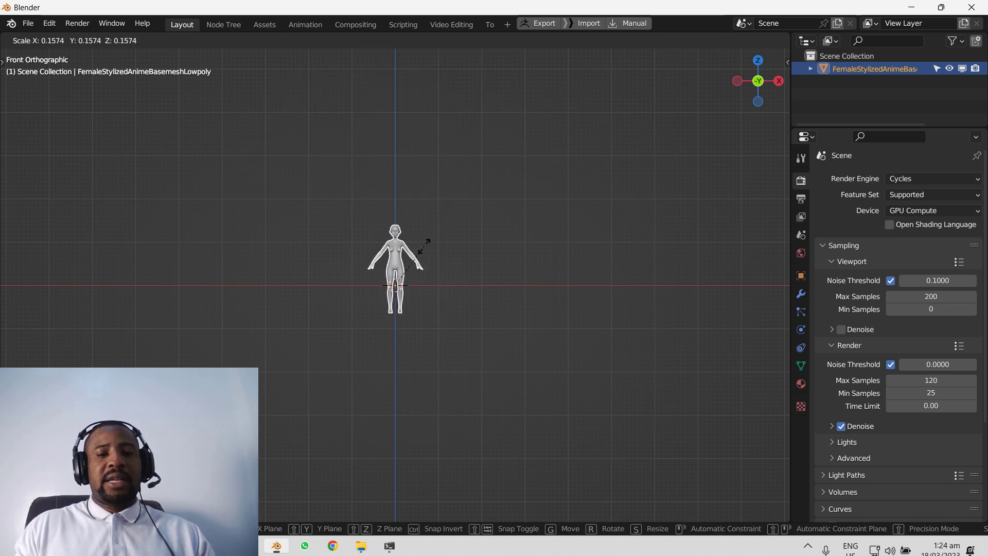
{"action": "left_click", "coordinate": [417, 257]}
{"action": "scroll", "coordinate": [413, 283], "scroll_direction": "up", "scroll_amount": 4}
{"action": "key", "text": "g"}
{"action": "key", "text": "z"}
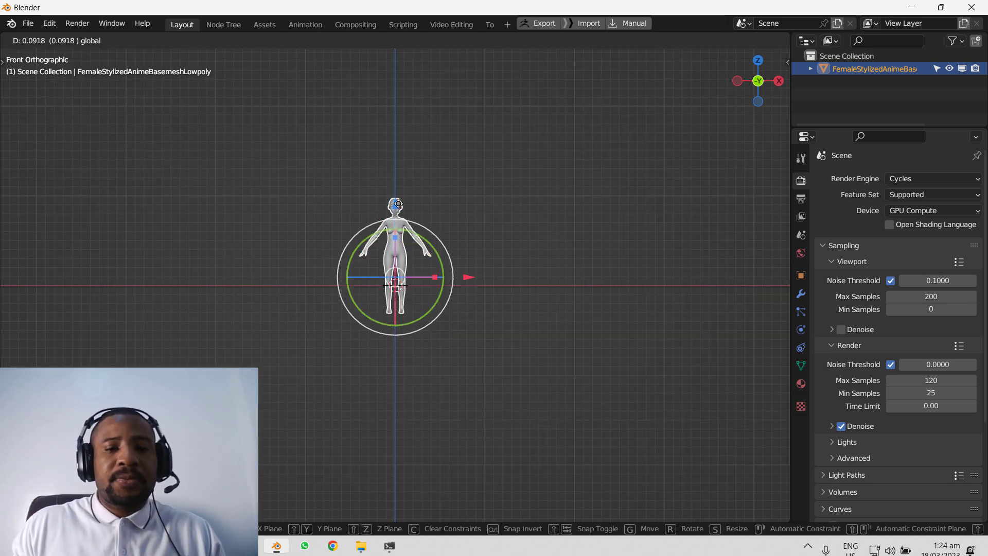
{"action": "left_click", "coordinate": [412, 180]}
Step: Apply the body's rotation and scale, and recentre its origin on the mesh
{"action": "key", "text": "ctrl+a"}
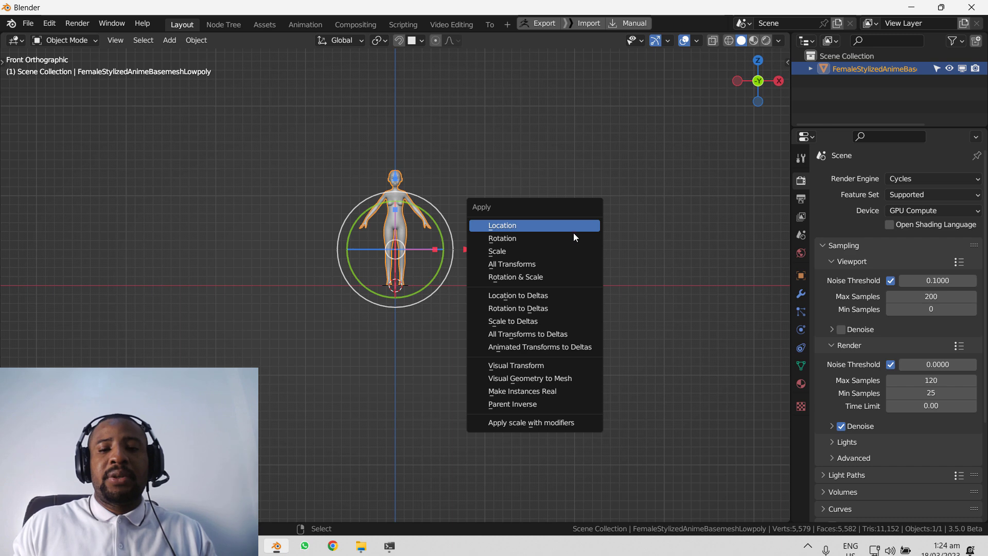
{"action": "left_click", "coordinate": [548, 273]}
{"action": "key", "text": "q"}
{"action": "left_click", "coordinate": [533, 170]}
{"action": "key", "text": "shift+space"}
Step: Open a UV editor beside the 3D viewport and examine the UV layout of the whole body mesh
{"action": "middle_click_drag", "start_coordinate": [497, 188], "coordinate": [498, 256]}
{"action": "key", "text": "Tab"}
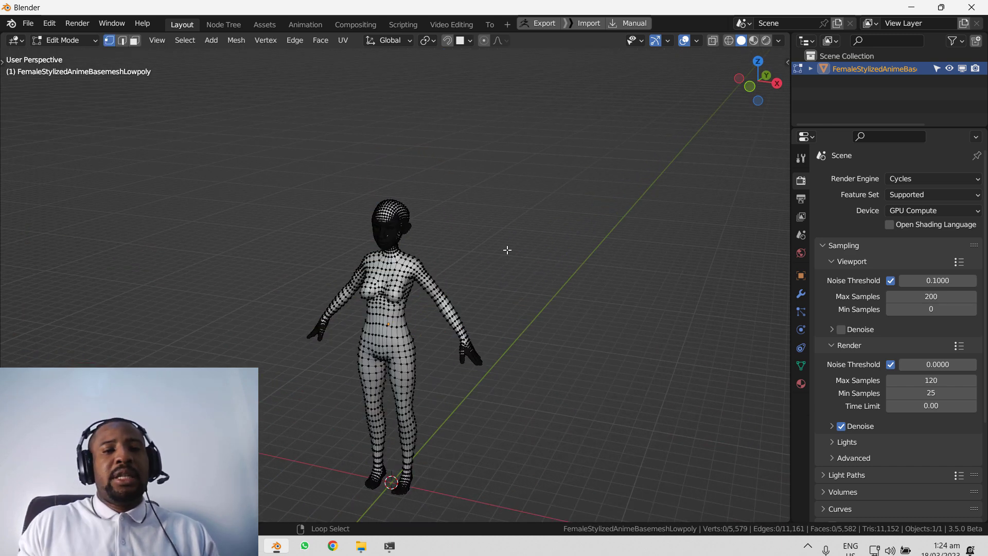
{"action": "left_click_drag", "start_coordinate": [789, 41], "coordinate": [355, 142]}
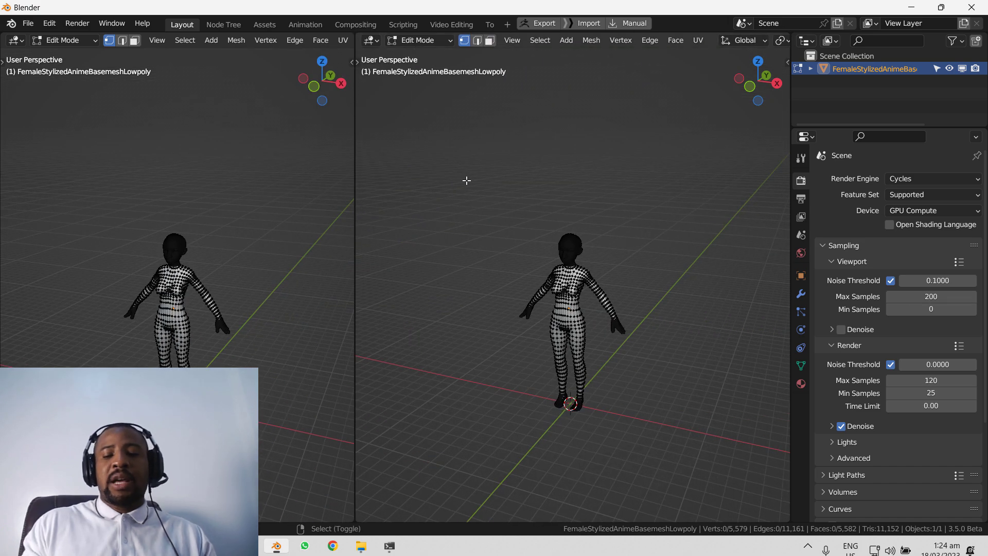
{"action": "key", "text": "shift+F10"}
{"action": "key", "text": "a"}
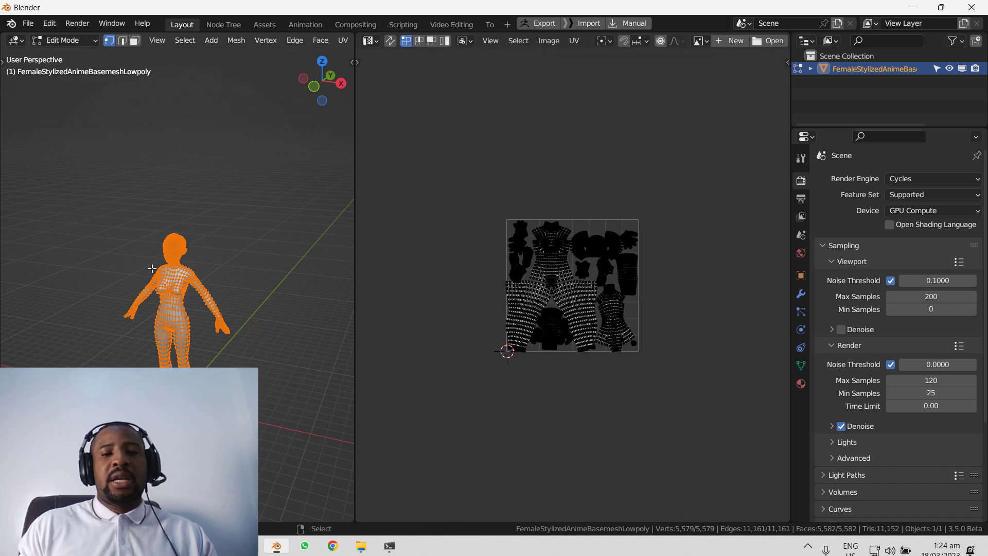
{"action": "scroll", "coordinate": [592, 252], "scroll_direction": "up", "scroll_amount": 4}
{"action": "key", "text": "Tab"}
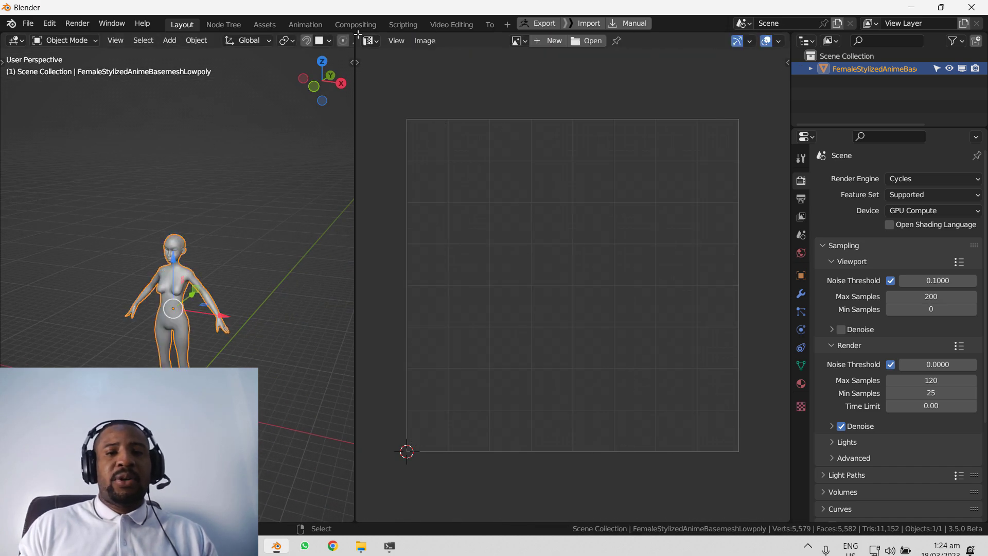
Step: Close the UV editor, return to the front view and reapply the body mesh's transforms
{"action": "left_click_drag", "start_coordinate": [358, 35], "coordinate": [386, 72]}
{"action": "key", "text": "KP_1"}
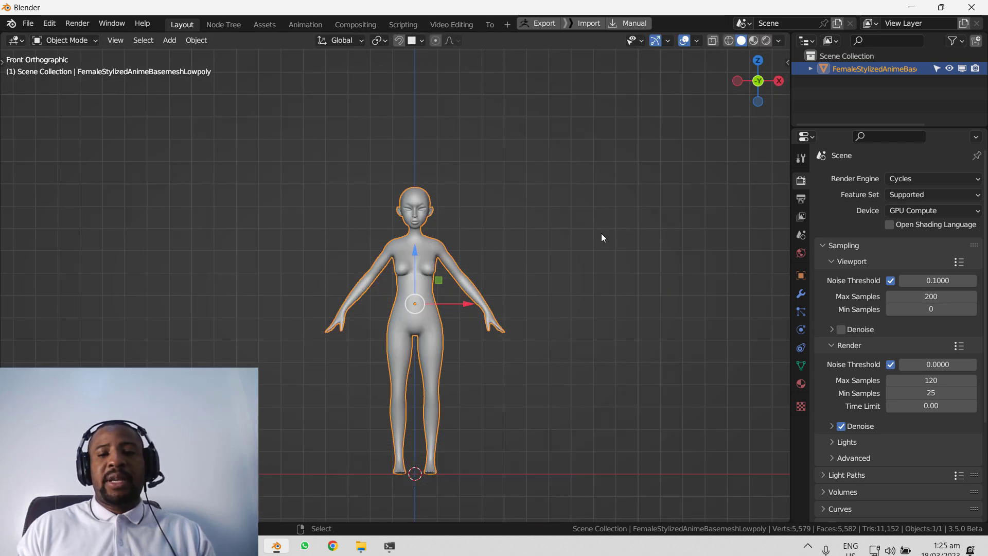
{"action": "key", "text": "ctrl+a"}
{"action": "left_click", "coordinate": [600, 233]}
{"action": "key", "text": "q"}
{"action": "left_click", "coordinate": [581, 135]}
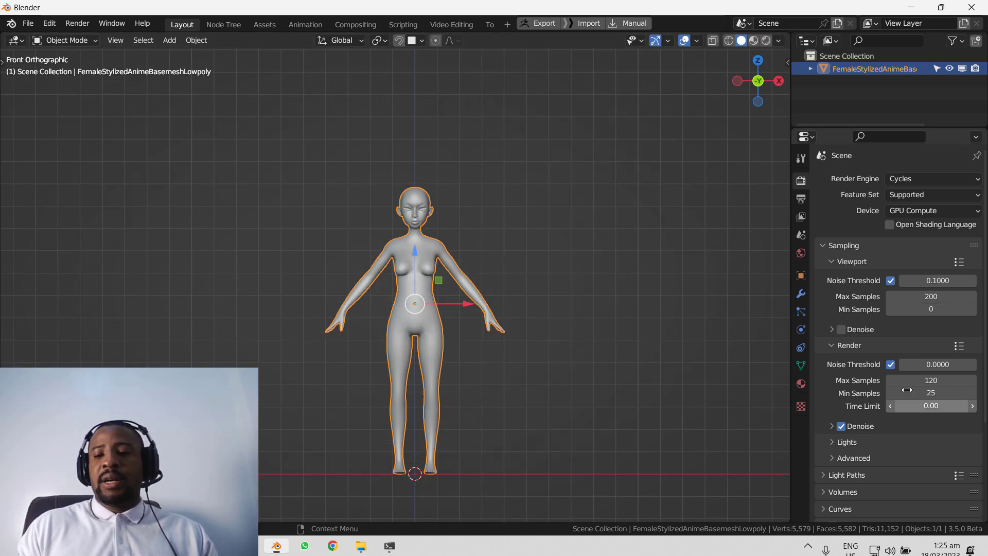
Step: Check the body mesh's list of UV maps in its object data
{"action": "left_click", "coordinate": [801, 365]}
{"action": "scroll", "coordinate": [892, 366], "scroll_direction": "down", "scroll_amount": 1}
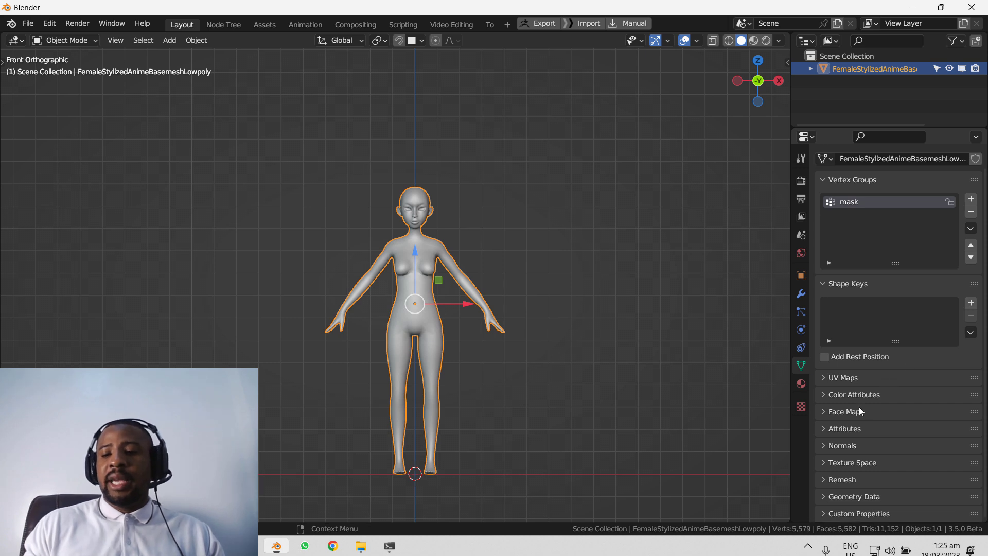
{"action": "left_click", "coordinate": [854, 379]}
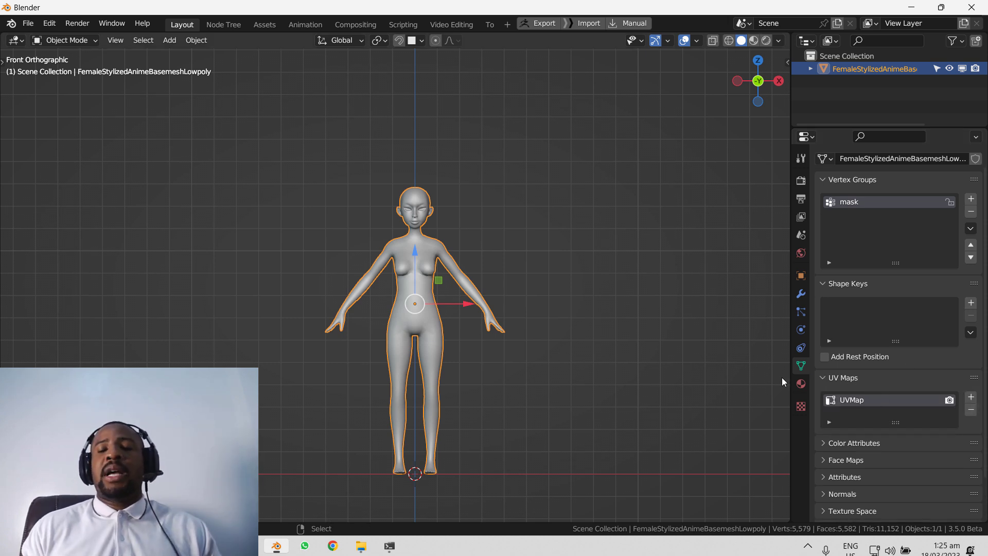
{"action": "scroll", "coordinate": [554, 329], "scroll_direction": "up", "scroll_amount": 2}
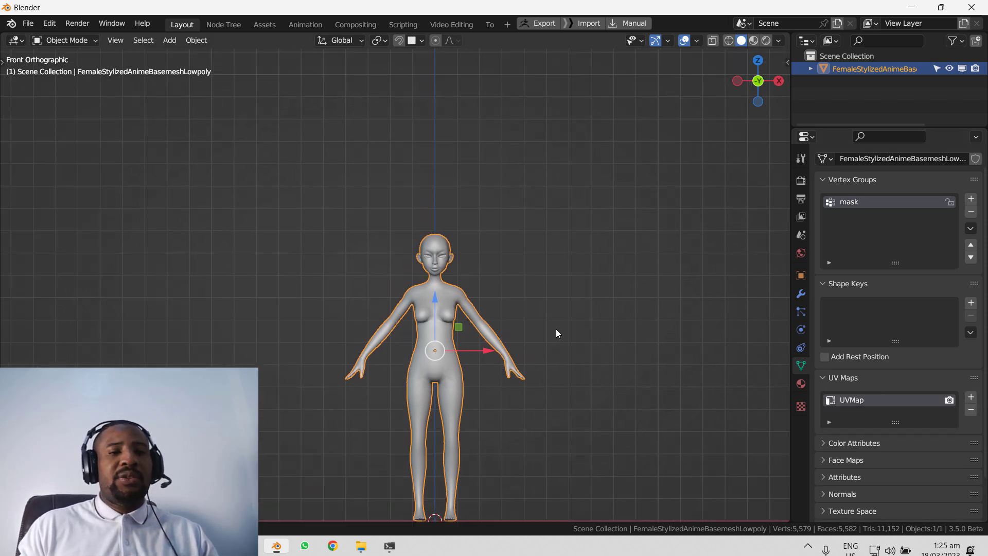
Step: Frame the character's head up close and bring up the Hair Brick's tools for the body mesh
{"action": "key", "text": "n"}
{"action": "key", "text": "n"}
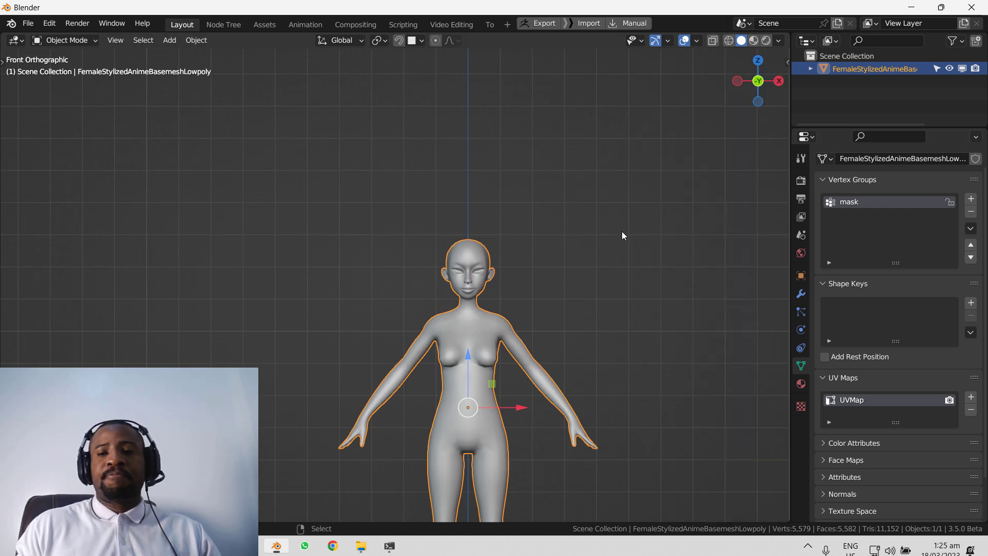
{"action": "middle_click_drag", "start_coordinate": [560, 205], "coordinate": [580, 214]}
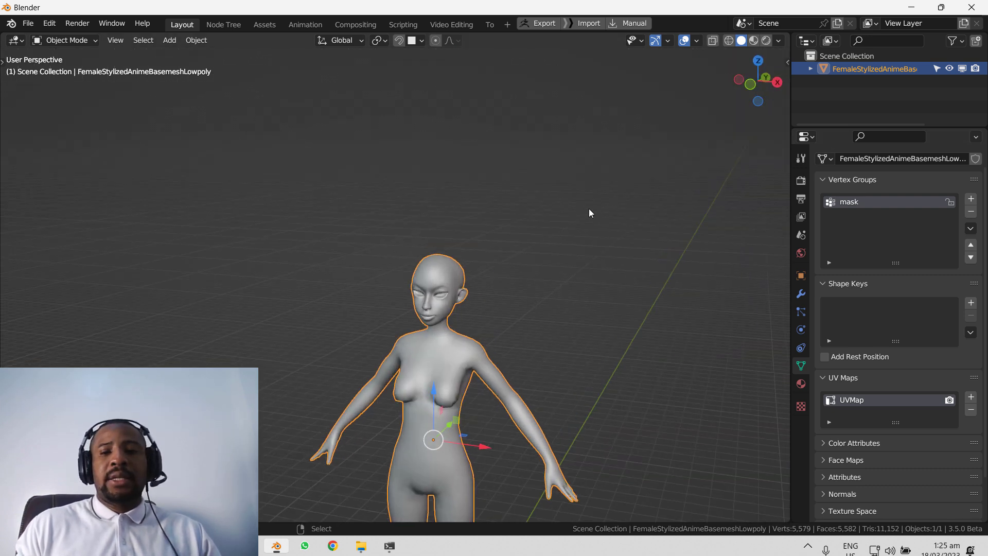
{"action": "key", "text": "n"}
{"action": "scroll", "coordinate": [434, 257], "scroll_direction": "up", "scroll_amount": 3}
{"action": "middle_click_drag", "start_coordinate": [520, 274], "coordinate": [425, 236], "text": "shift"}
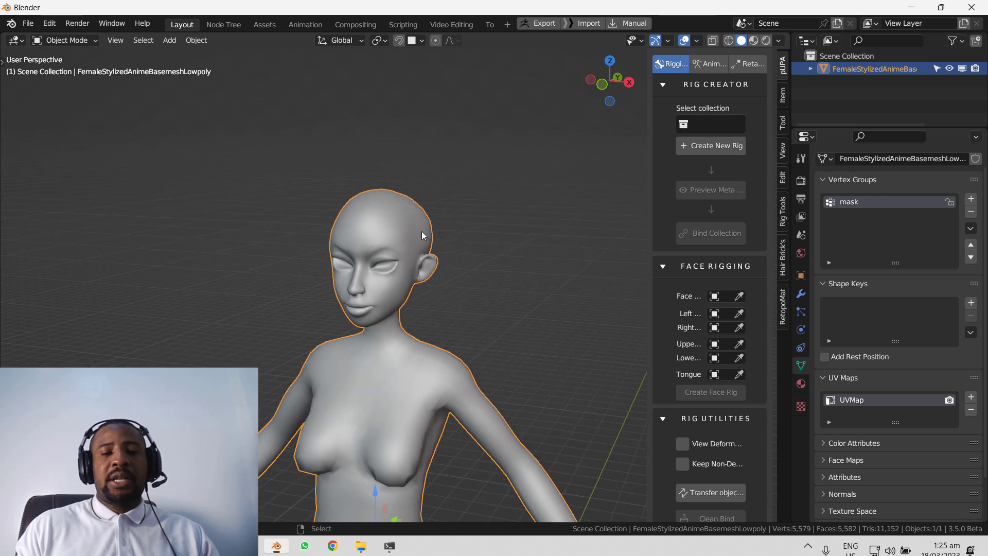
{"action": "scroll", "coordinate": [422, 178], "scroll_direction": "up", "scroll_amount": 1}
{"action": "key", "text": "KP_1"}
{"action": "scroll", "coordinate": [434, 229], "scroll_direction": "up", "scroll_amount": 1}
{"action": "middle_click_drag", "start_coordinate": [482, 199], "coordinate": [429, 258]}
{"action": "scroll", "coordinate": [429, 258], "scroll_direction": "up", "scroll_amount": 1}
{"action": "middle_click_drag", "start_coordinate": [373, 311], "coordinate": [372, 270], "text": "shift"}
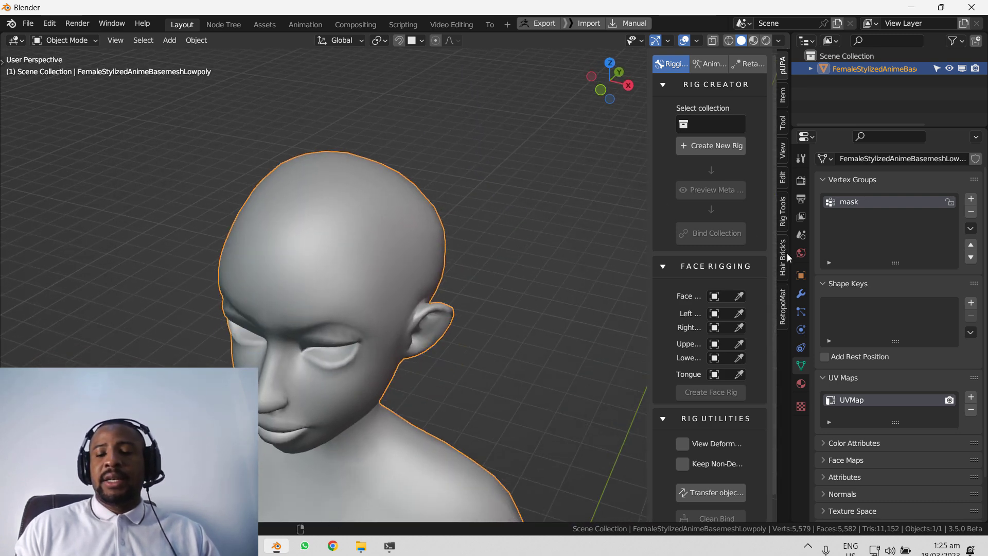
{"action": "left_click", "coordinate": [784, 254]}
{"action": "left_click", "coordinate": [761, 100]}
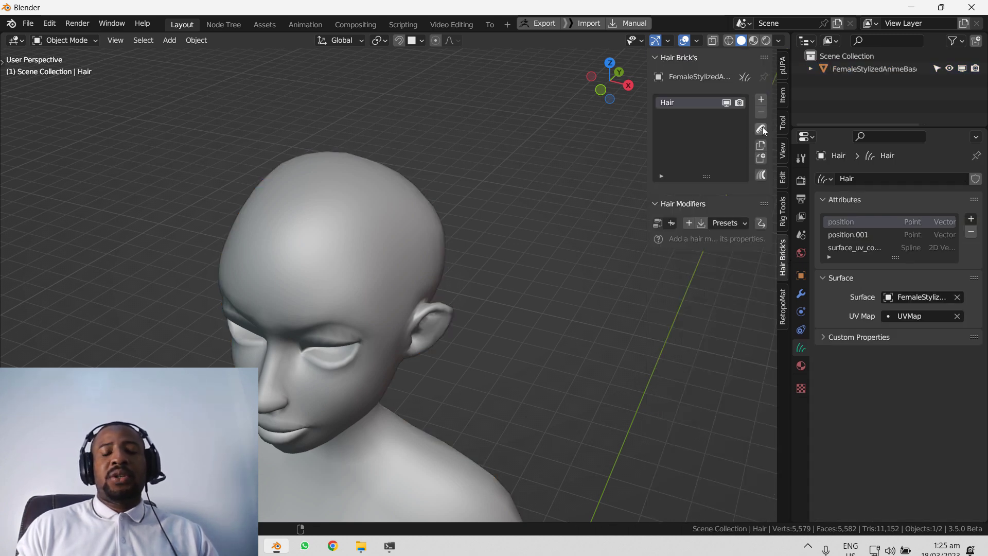
{"action": "left_click", "coordinate": [762, 128]}
{"action": "mouse_move", "coordinate": [400, 199]}
{"action": "left_mouse_down"}
{"action": "mouse_move", "coordinate": [329, 234]}
{"action": "mouse_move", "coordinate": [355, 218]}
{"action": "left_mouse_up"}
{"action": "key", "text": "ctrl+z"}
{"action": "key", "text": "ctrl+z"}
{"action": "key", "text": "ctrl+z"}
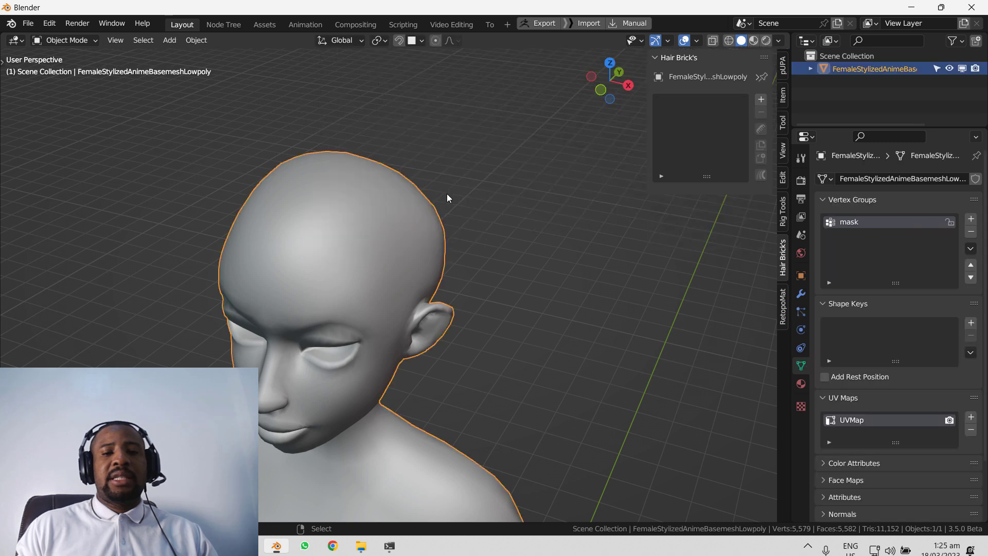
Step: Add a hair system to the body and give it a Generate Hair Curves modifier with the body mesh as surface
{"action": "left_click", "coordinate": [761, 100]}
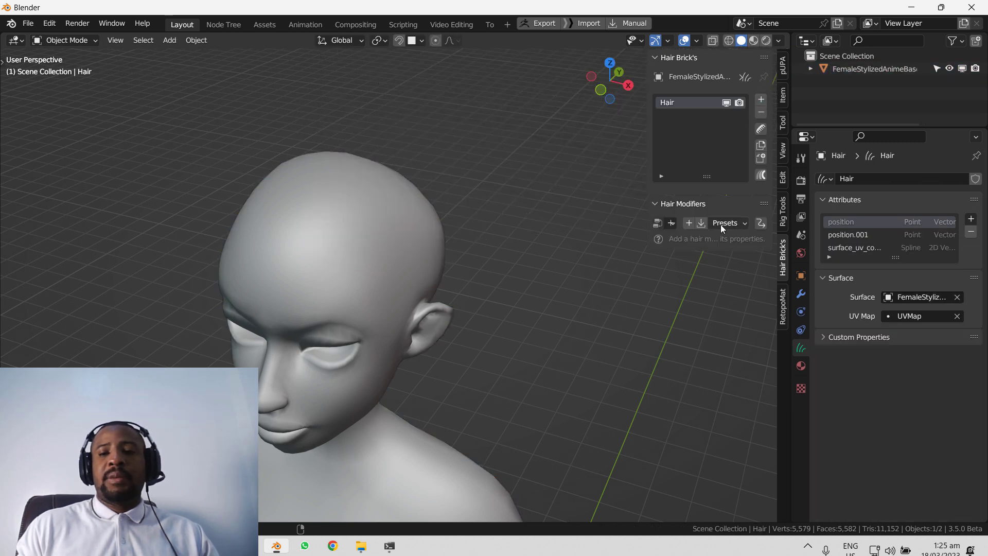
{"action": "left_click", "coordinate": [659, 223]}
{"action": "left_click", "coordinate": [651, 259]}
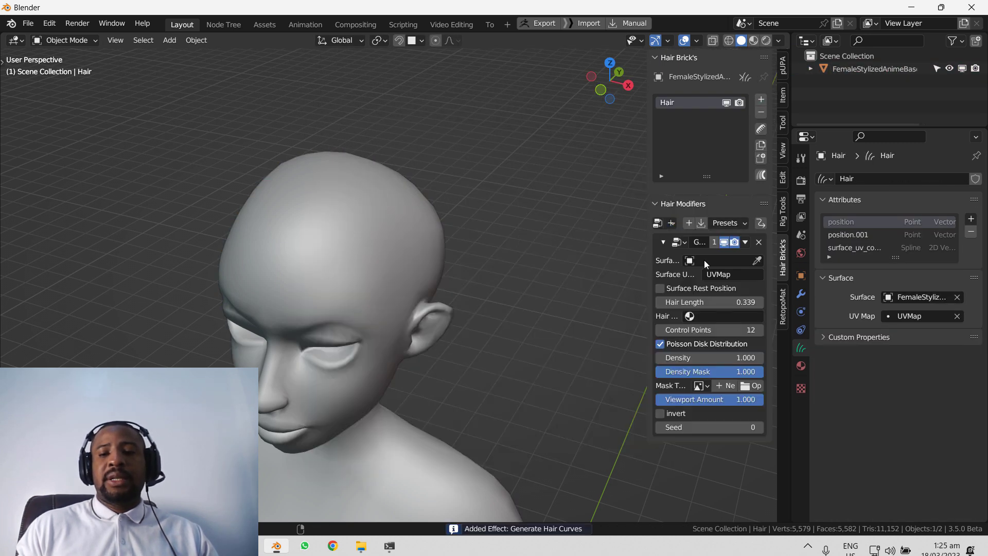
{"action": "left_click", "coordinate": [757, 259]}
{"action": "left_click", "coordinate": [323, 201]}
{"action": "scroll", "coordinate": [452, 243], "scroll_direction": "down", "scroll_amount": 4}
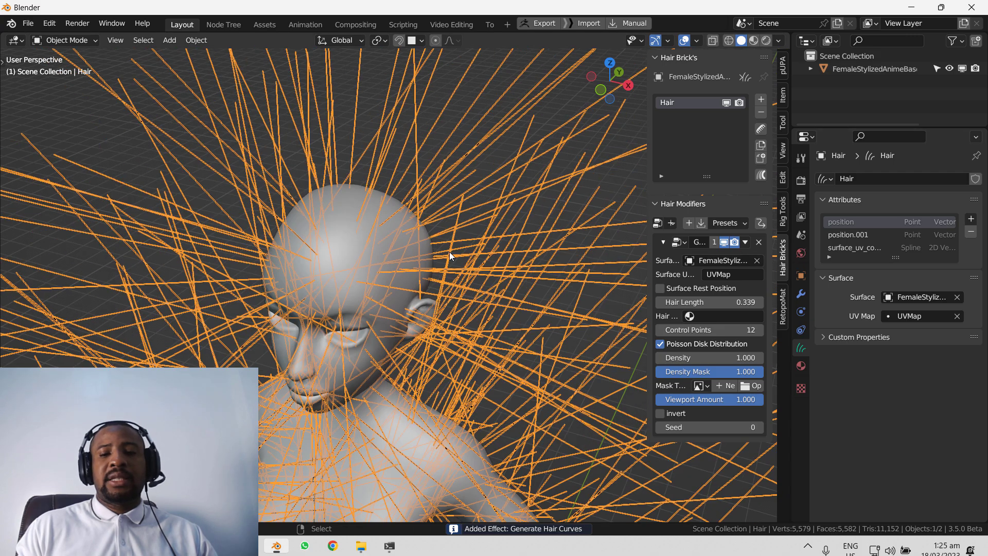
{"action": "scroll", "coordinate": [479, 275], "scroll_direction": "up", "scroll_amount": 2}
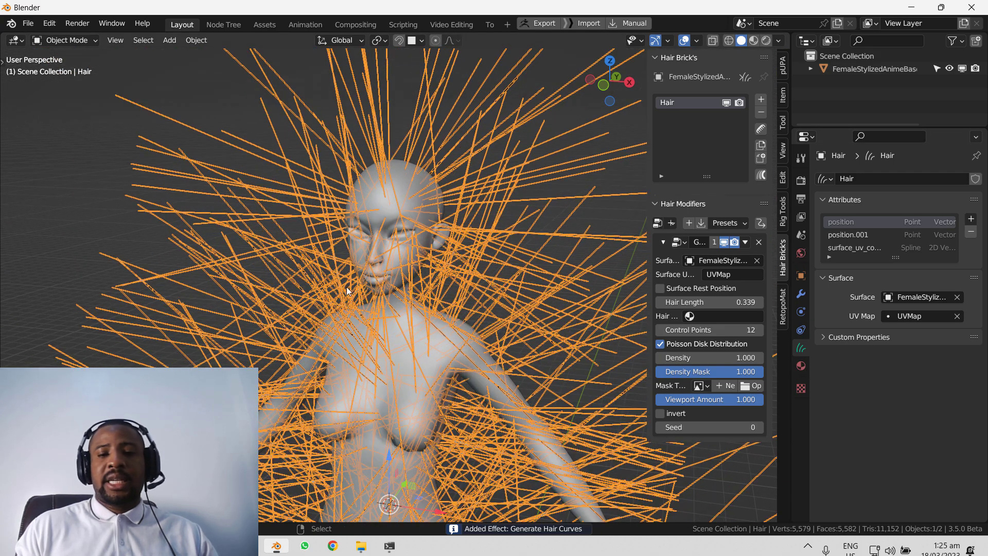
Step: Select the body mesh and turn off the Generate Hair Curves modifier's viewport display
{"action": "left_click", "coordinate": [431, 366]}
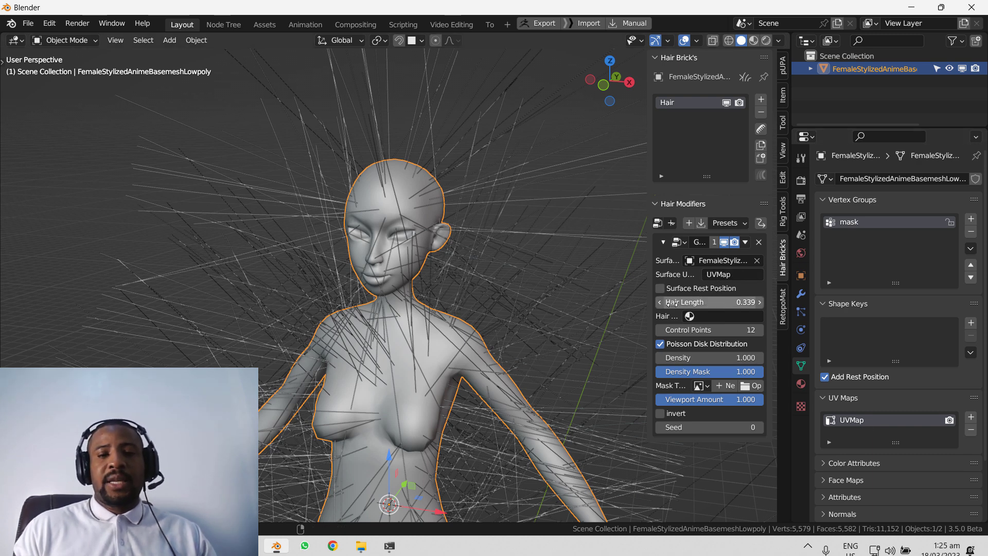
{"action": "middle_click_drag", "start_coordinate": [404, 288], "coordinate": [383, 300]}
{"action": "scroll", "coordinate": [335, 298], "scroll_direction": "down", "scroll_amount": 2}
{"action": "scroll", "coordinate": [382, 300], "scroll_direction": "up", "scroll_amount": 2}
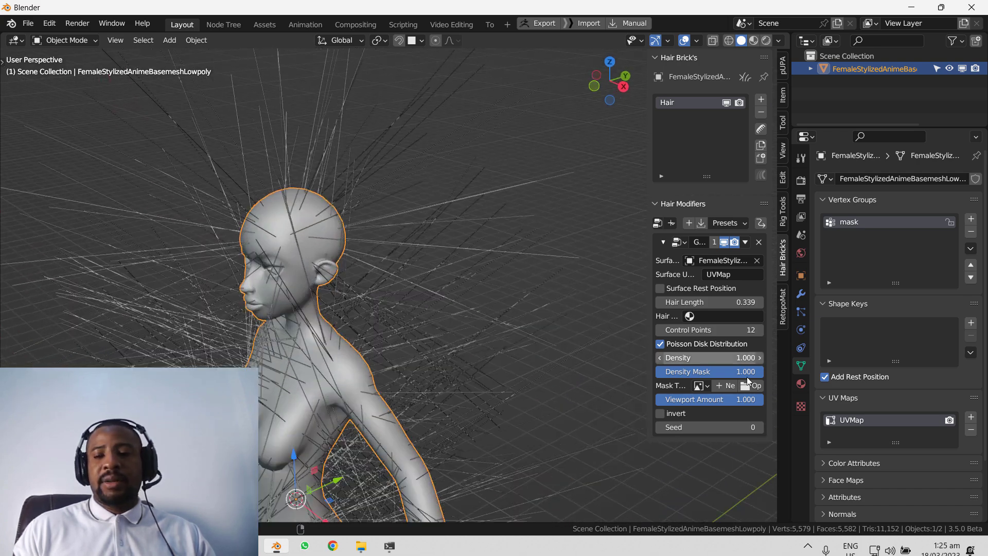
{"action": "left_click", "coordinate": [724, 243]}
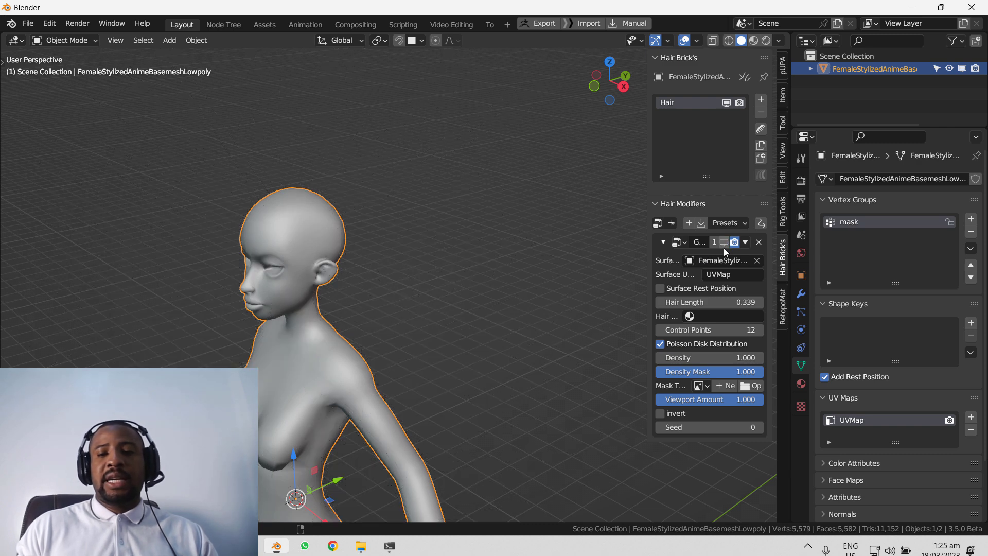
Step: Create a white 2048 × 2048 px image named l as the hair modifier's mask texture and enable its invert option
{"action": "left_click", "coordinate": [725, 386]}
{"action": "left_click", "coordinate": [771, 421]}
{"action": "type", "text": "20"}
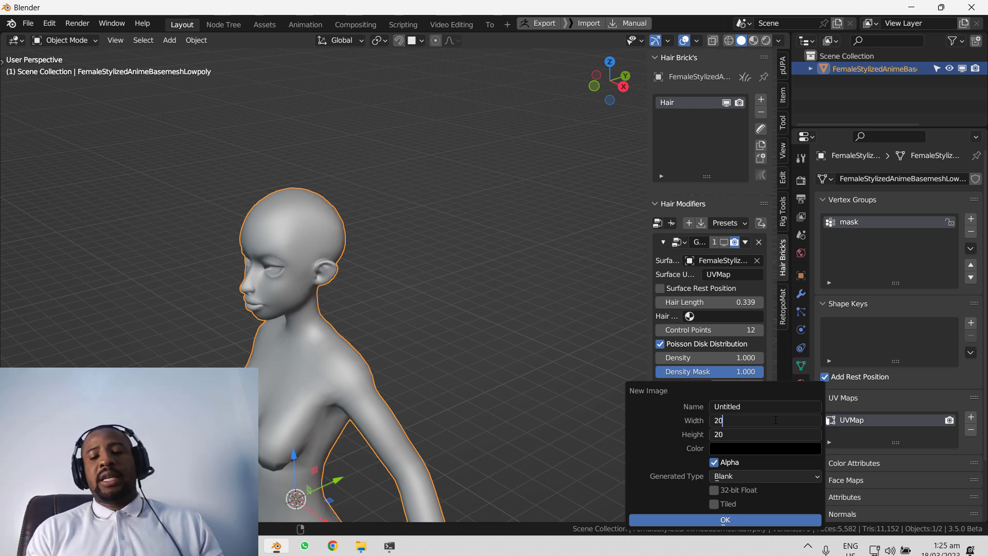
{"action": "type", "text": "48"}
{"action": "key", "text": "Return"}
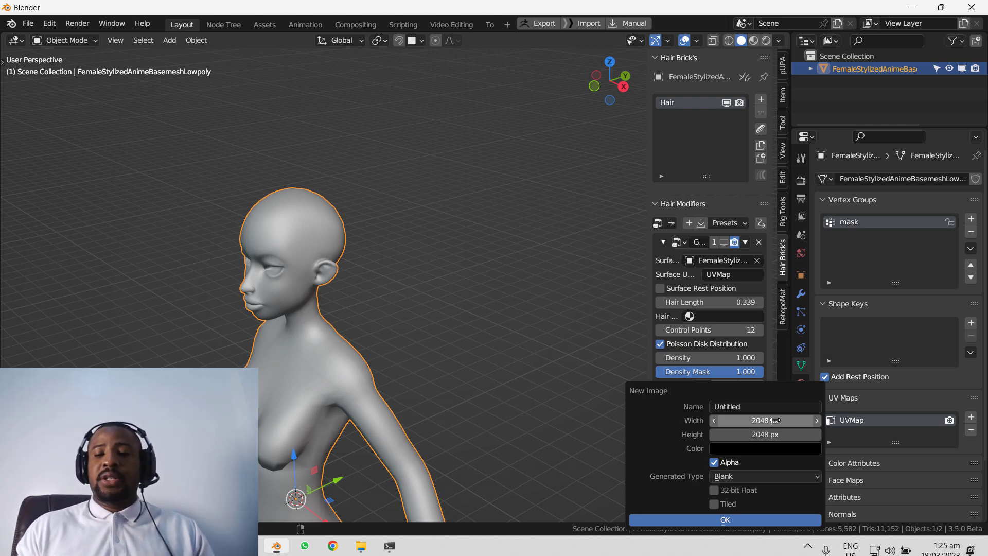
{"action": "left_click", "coordinate": [788, 405]}
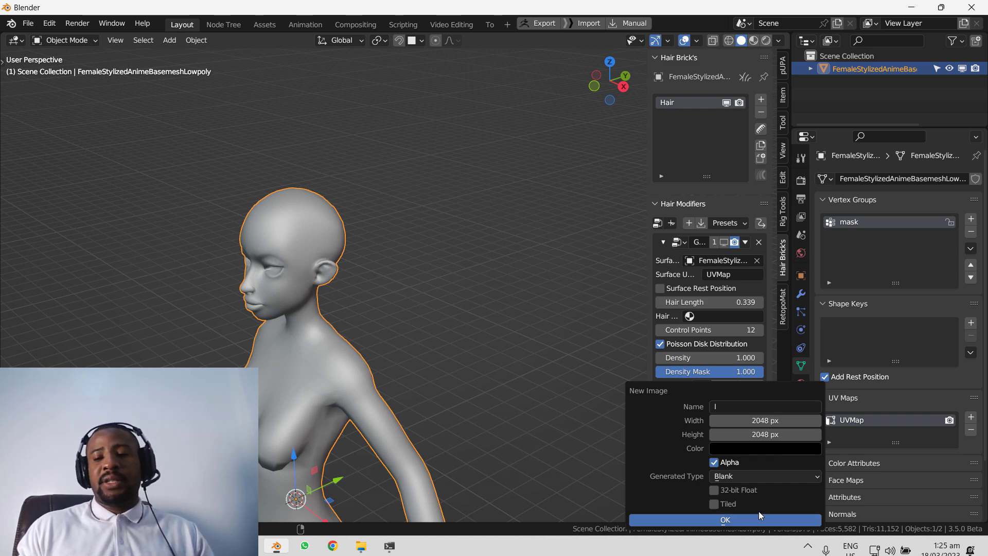
{"action": "left_click", "coordinate": [743, 449]}
{"action": "left_click_drag", "start_coordinate": [821, 337], "coordinate": [821, 267]}
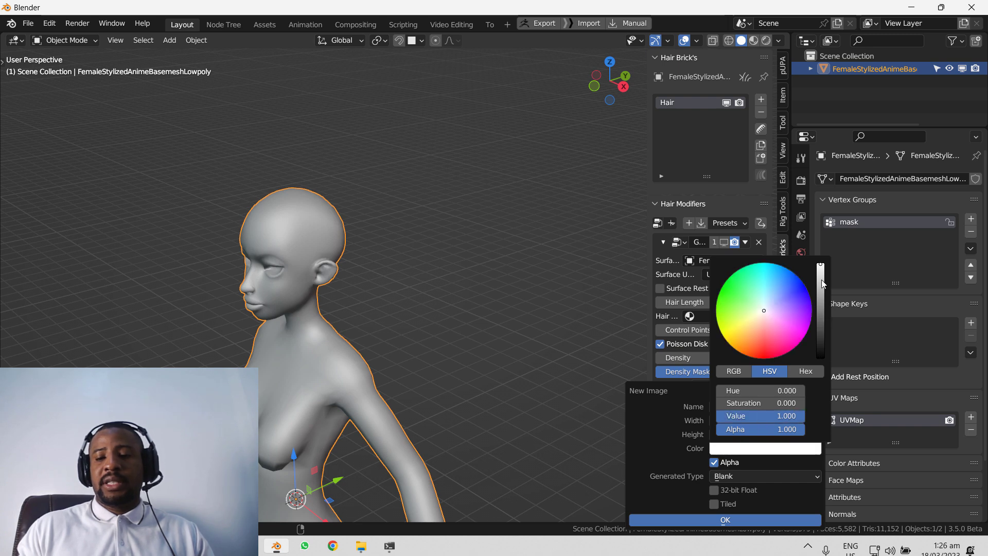
{"action": "left_click", "coordinate": [766, 520]}
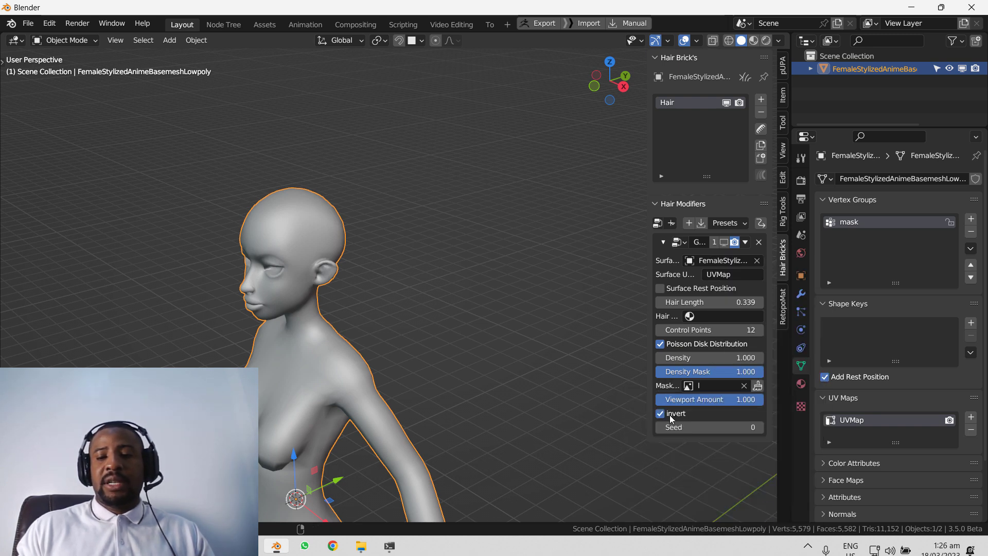
Step: Select the Hair object under the body mesh and start texture painting its mask image
{"action": "middle_click_drag", "start_coordinate": [160, 267], "coordinate": [257, 242]}
{"action": "scroll", "coordinate": [258, 242], "scroll_direction": "up", "scroll_amount": 1}
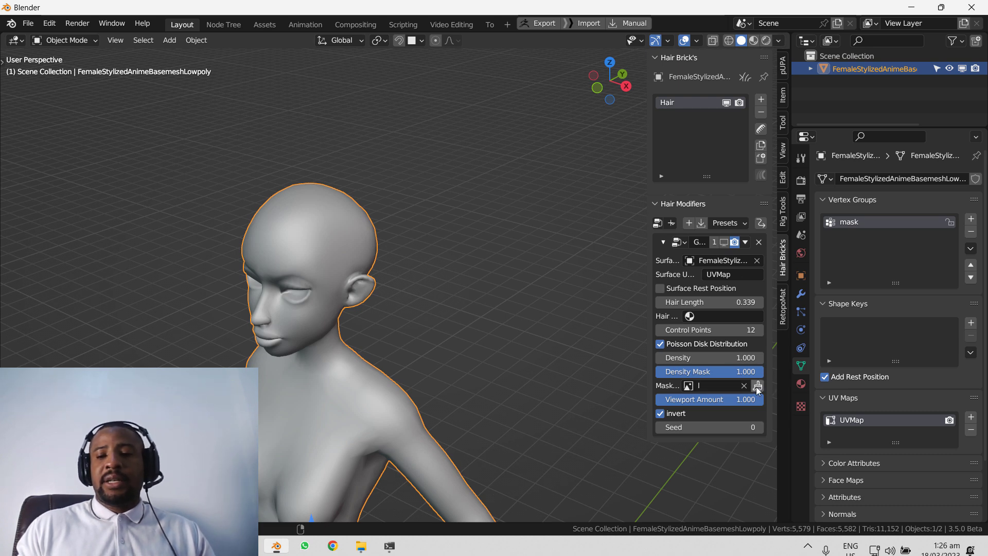
{"action": "middle_click_drag", "start_coordinate": [401, 272], "coordinate": [453, 276]}
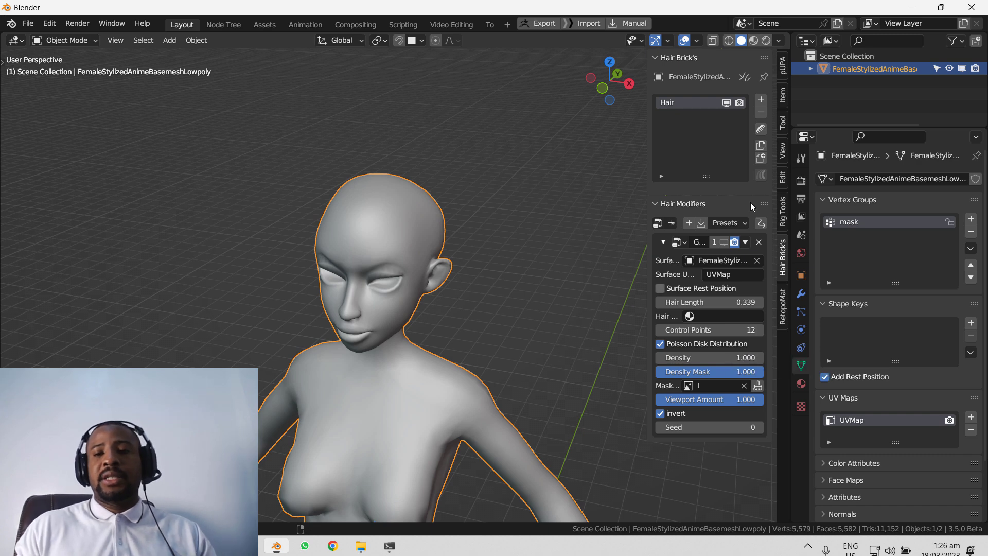
{"action": "left_click", "coordinate": [810, 69]}
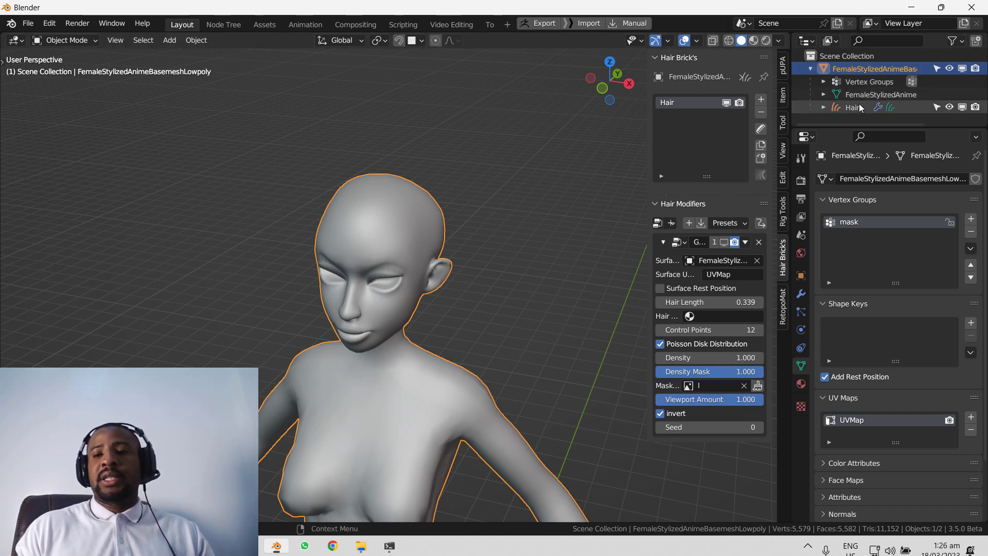
{"action": "left_click", "coordinate": [853, 107]}
{"action": "left_click", "coordinate": [757, 387]}
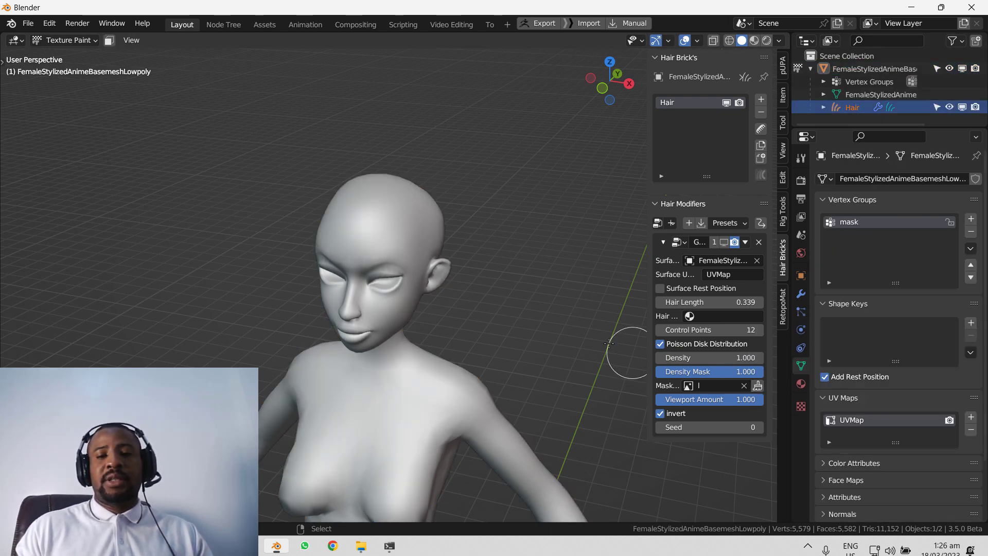
Step: Frame the top of the head and open the paint brush's colour for editing
{"action": "scroll", "coordinate": [453, 257], "scroll_direction": "up", "scroll_amount": 3}
{"action": "middle_click_drag", "start_coordinate": [468, 225], "coordinate": [479, 243]}
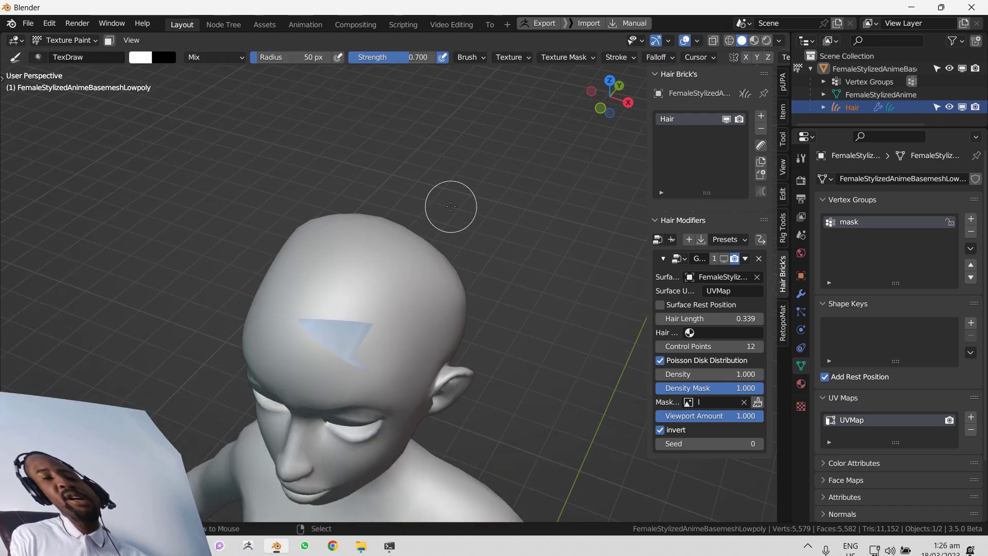
{"action": "left_click", "coordinate": [145, 58]}
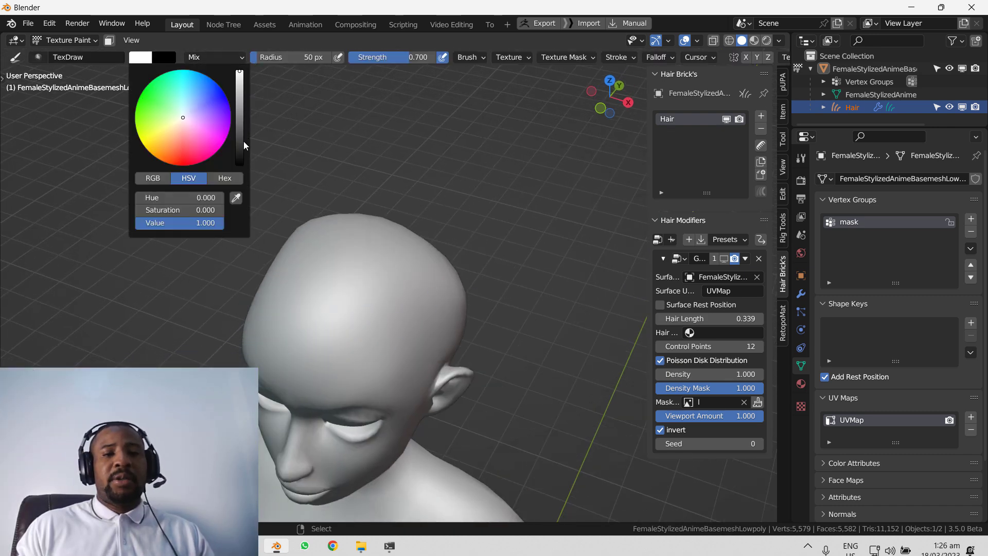
Step: Set the paint colour to black, size the brush to 24 px and paint a stroke on top of the head
{"action": "left_click_drag", "start_coordinate": [245, 143], "coordinate": [314, 178]}
{"action": "scroll", "coordinate": [368, 277], "scroll_direction": "up", "scroll_amount": 2}
{"action": "key", "text": "f"}
{"action": "left_click", "coordinate": [345, 294]}
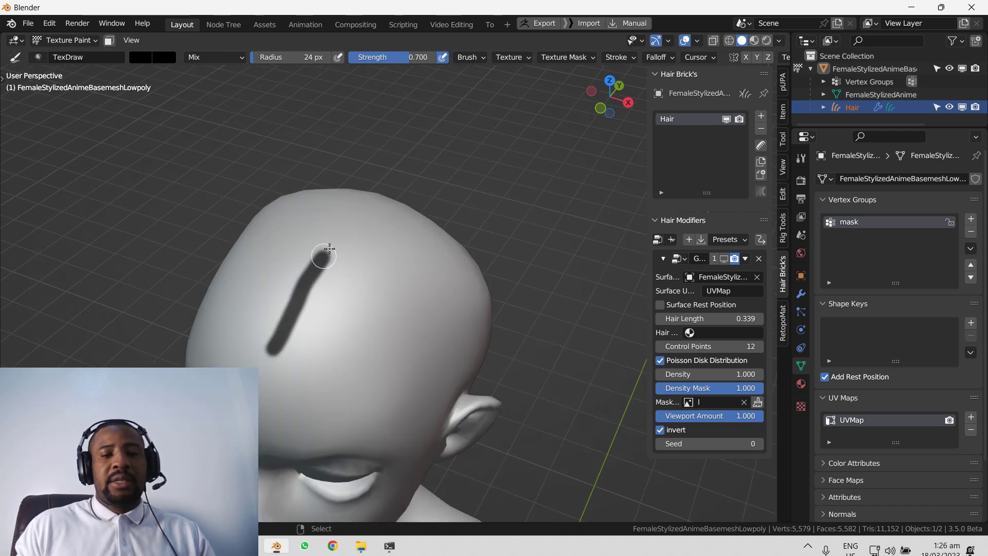
Step: Enlarge the brush to 46 px, raise its strength to 1.000 and darken the stroke along the top of the head
{"action": "middle_click_drag", "start_coordinate": [352, 231], "coordinate": [324, 280]}
{"action": "middle_click_drag", "start_coordinate": [350, 350], "coordinate": [379, 245], "text": "shift"}
{"action": "key", "text": "f"}
{"action": "left_click", "coordinate": [297, 365]}
{"action": "left_click_drag", "start_coordinate": [274, 391], "coordinate": [378, 254]}
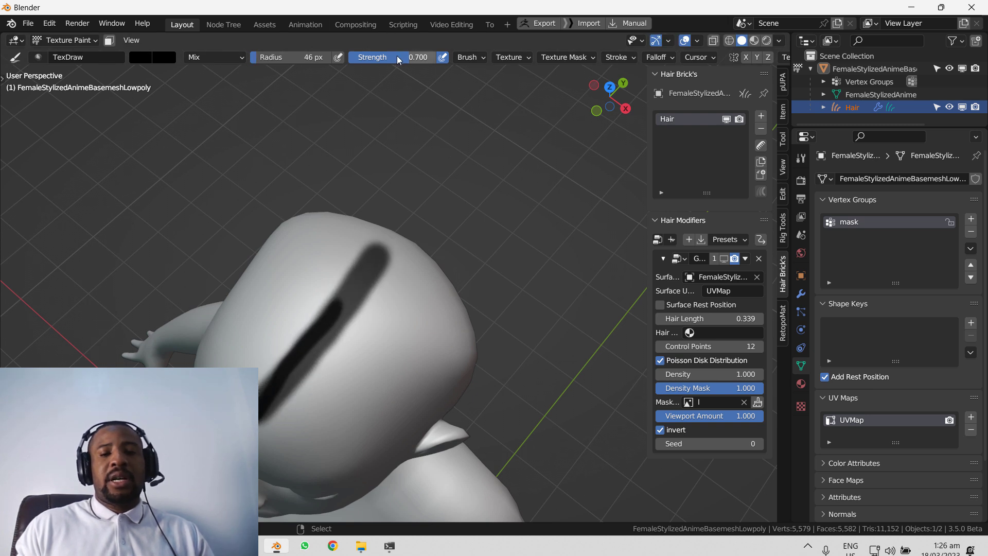
{"action": "left_click_drag", "start_coordinate": [252, 415], "coordinate": [386, 264]}
Step: With the brush at 86 px and Cull turned off, paint one half of the scalp black from the front view
{"action": "mouse_move", "coordinate": [386, 264]}
{"action": "middle_mouse_down"}
{"action": "mouse_move", "coordinate": [247, 273]}
{"action": "mouse_move", "coordinate": [278, 181]}
{"action": "middle_mouse_up"}
{"action": "middle_click_drag", "start_coordinate": [311, 102], "coordinate": [339, 255], "text": "shift"}
{"action": "middle_click_drag", "start_coordinate": [253, 218], "coordinate": [199, 186]}
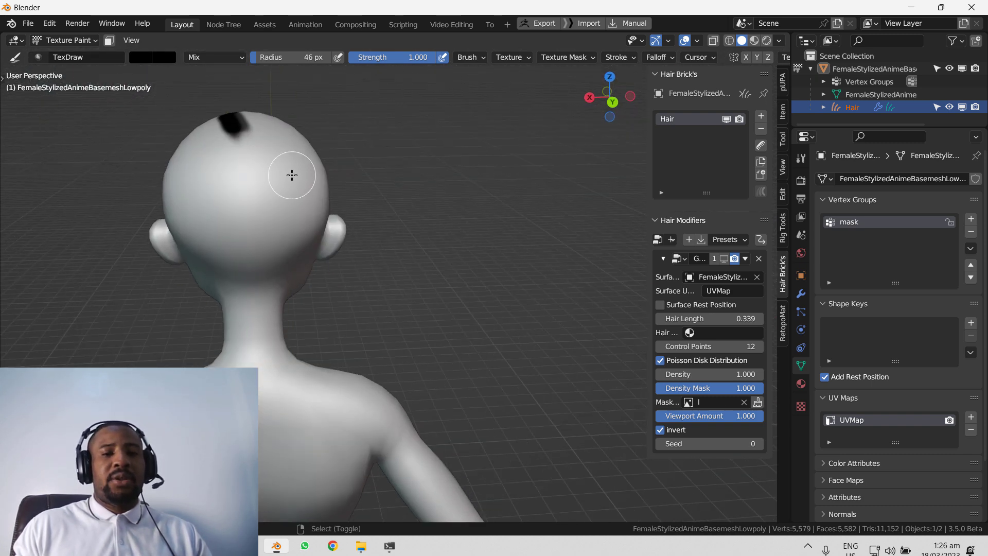
{"action": "middle_click_drag", "start_coordinate": [291, 175], "coordinate": [329, 235], "text": "shift"}
{"action": "scroll", "coordinate": [325, 233], "scroll_direction": "up", "scroll_amount": 1}
{"action": "key", "text": "f"}
{"action": "left_click", "coordinate": [260, 212]}
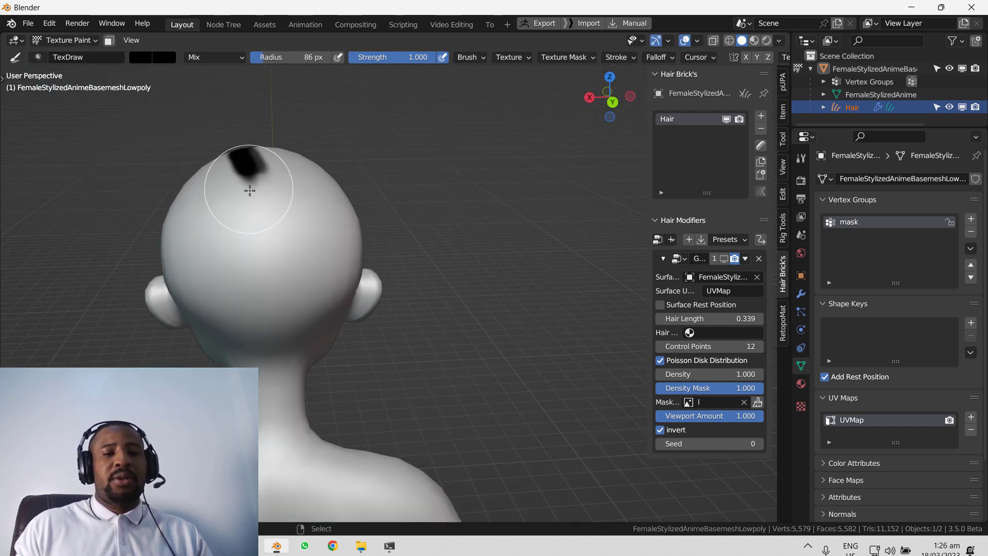
{"action": "key", "text": "KP_1"}
{"action": "middle_click_drag", "start_coordinate": [473, 210], "coordinate": [403, 232], "text": "shift"}
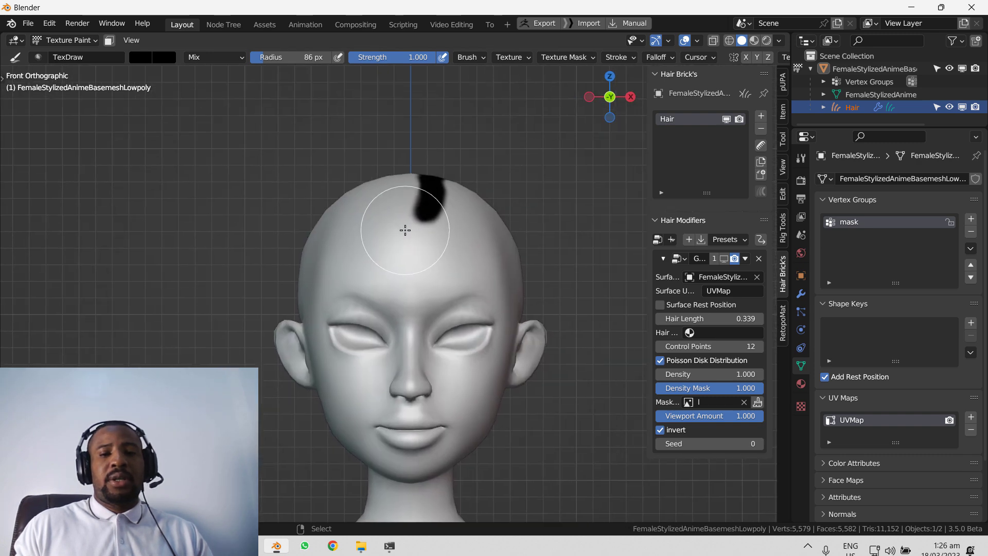
{"action": "scroll", "coordinate": [412, 230], "scroll_direction": "down", "scroll_amount": 1}
{"action": "key", "text": "q"}
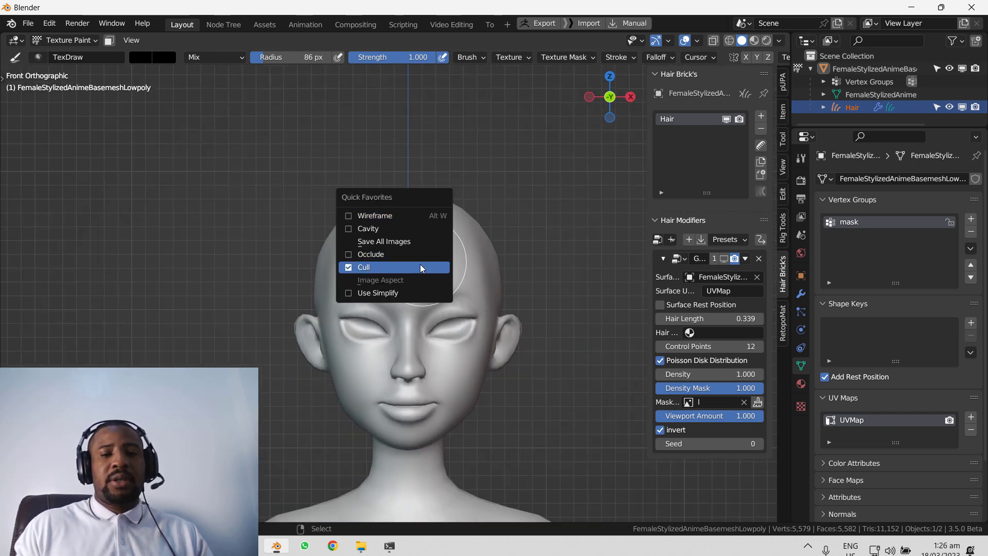
{"action": "key", "text": "Escape"}
{"action": "mouse_move", "coordinate": [441, 206]}
{"action": "left_mouse_down"}
{"action": "mouse_move", "coordinate": [452, 291]}
{"action": "mouse_move", "coordinate": [485, 309]}
{"action": "mouse_move", "coordinate": [489, 216]}
{"action": "left_mouse_up"}
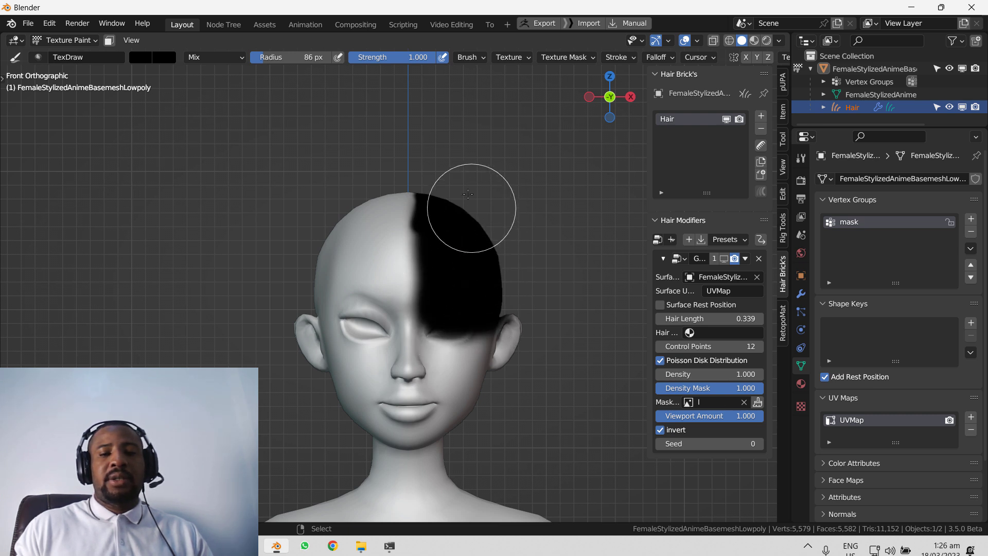
{"action": "mouse_move", "coordinate": [447, 259]}
{"action": "left_mouse_down"}
{"action": "mouse_move", "coordinate": [448, 319]}
{"action": "mouse_move", "coordinate": [478, 303]}
{"action": "left_mouse_up"}
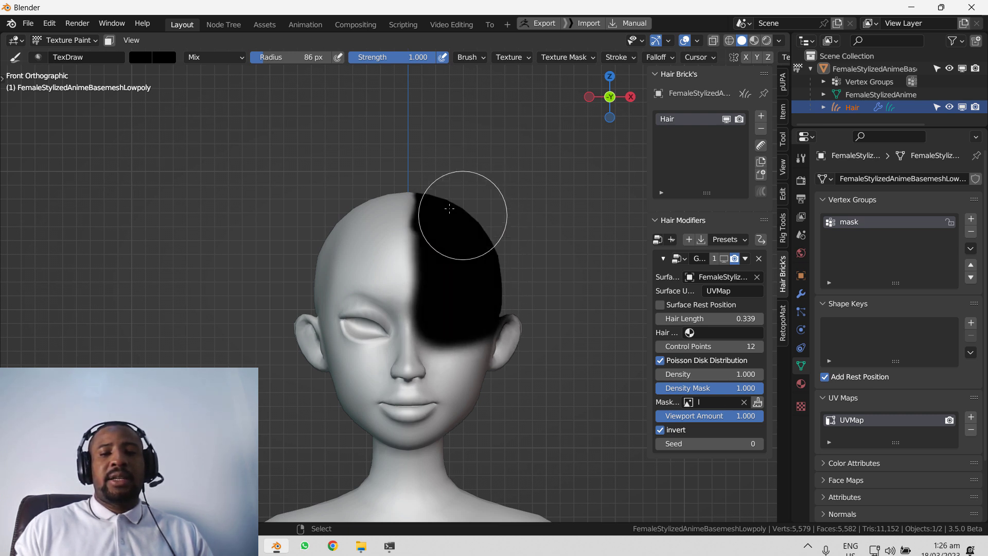
Step: Switch the stroke method to Line and straighten the mask's centre edge, trimming the overshoot with a vertical white stroke
{"action": "key", "text": "e"}
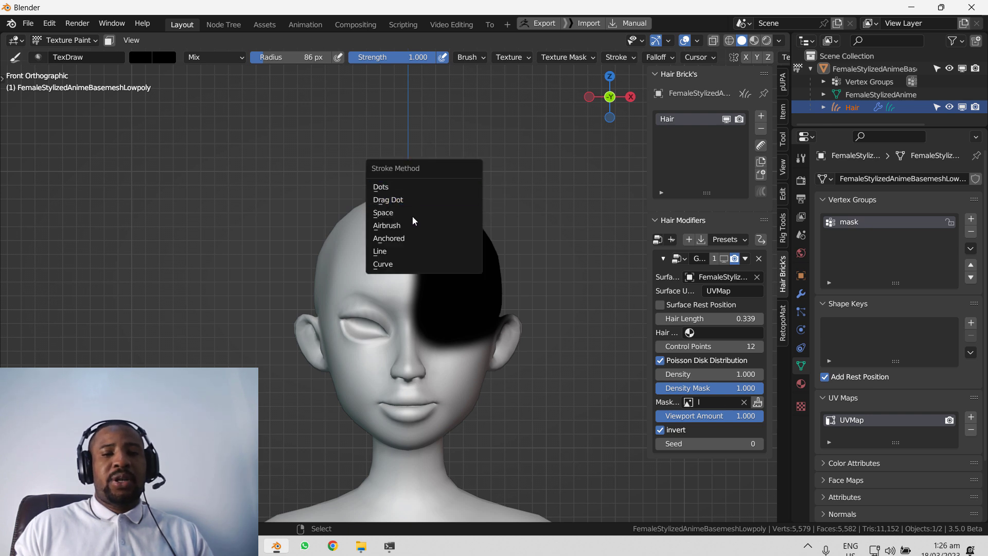
{"action": "left_click", "coordinate": [396, 252]}
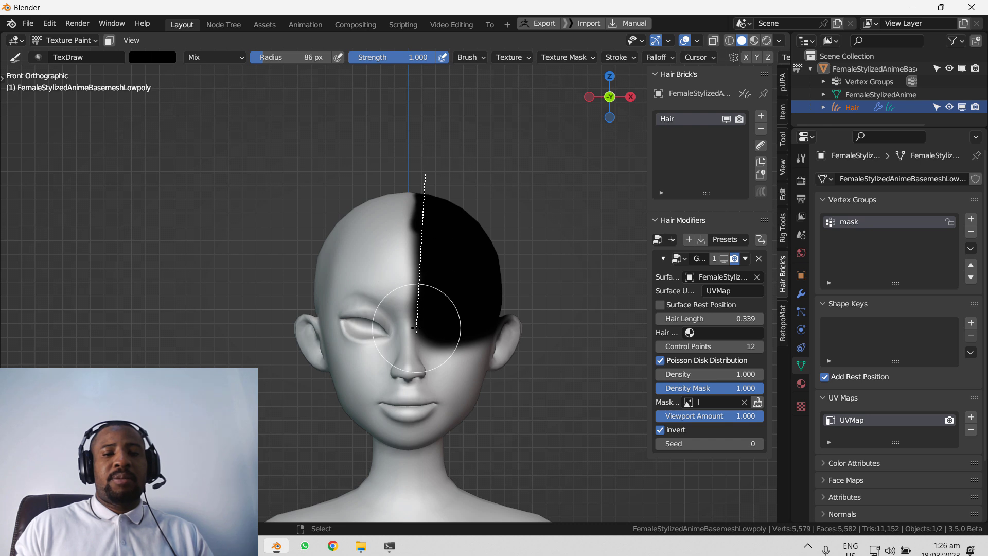
{"action": "left_click_drag", "start_coordinate": [417, 328], "coordinate": [417, 327]}
{"action": "left_click_drag", "start_coordinate": [385, 276], "coordinate": [394, 342]}
{"action": "key", "text": "ctrl+z"}
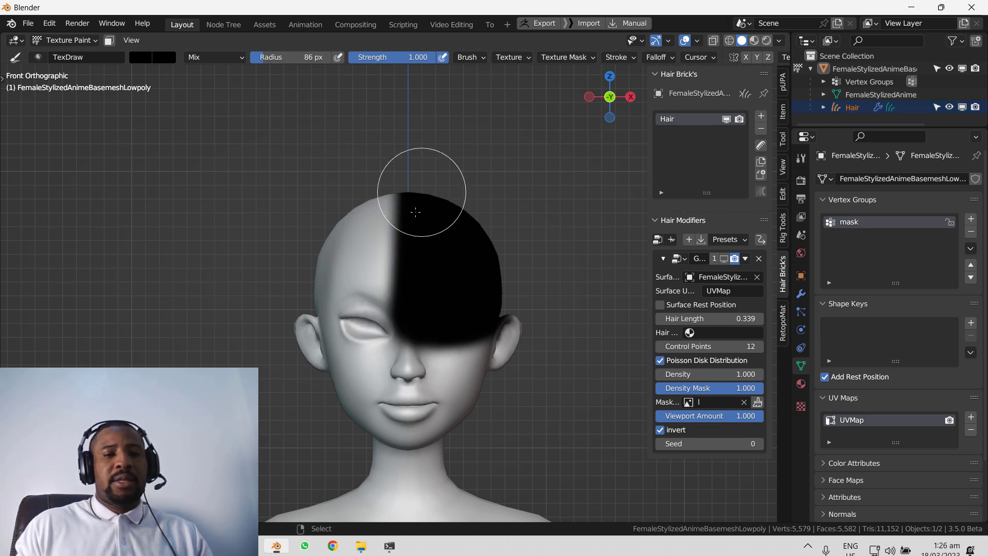
{"action": "left_click_drag", "start_coordinate": [385, 160], "coordinate": [380, 359]}
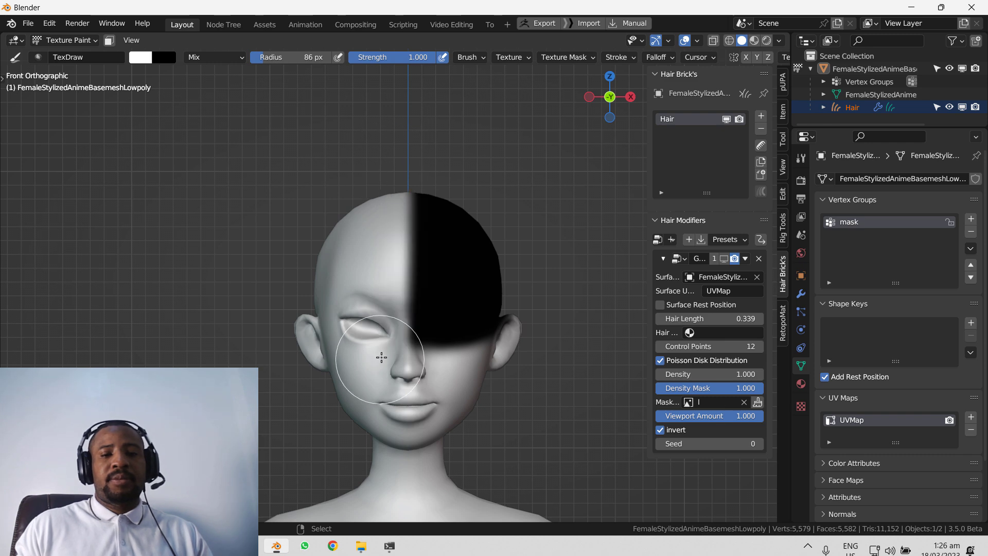
Step: From the right side view, use the Space stroke method and a 178 px white brush to clear the mask from forehead to ear
{"action": "key", "text": "KP_3"}
{"action": "right_click", "coordinate": [364, 203]}
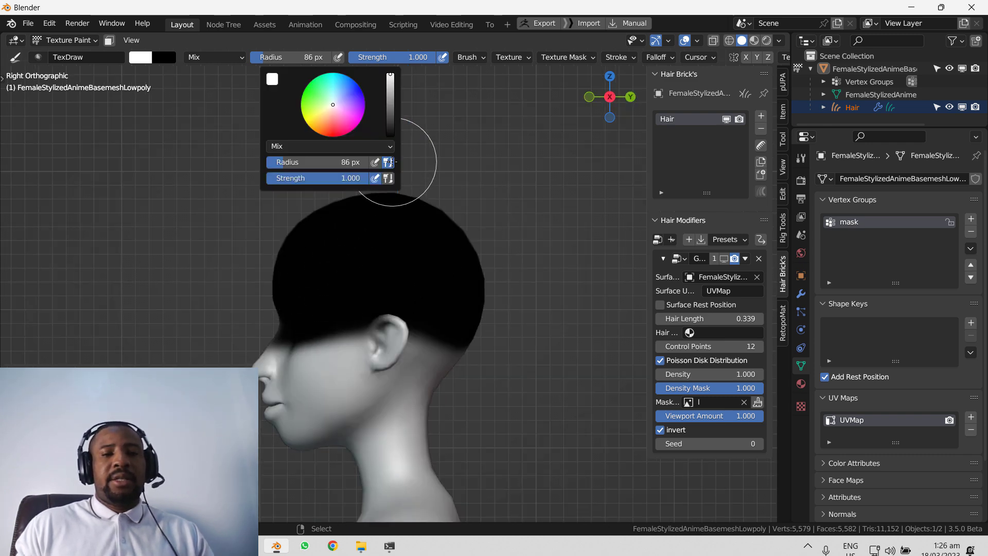
{"action": "key", "text": "e"}
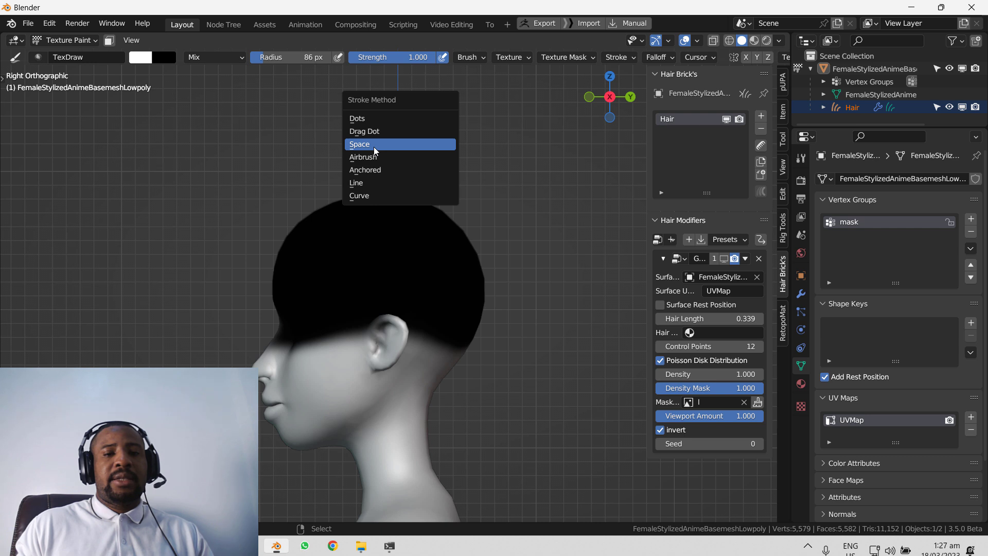
{"action": "key", "text": "q"}
{"action": "key", "text": "e"}
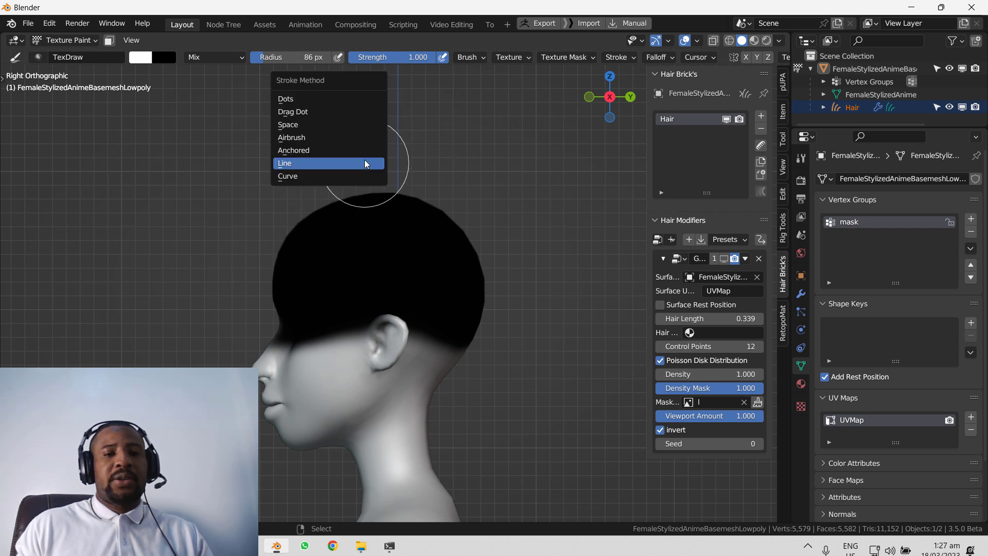
{"action": "left_click", "coordinate": [297, 125]}
{"action": "key", "text": "f"}
{"action": "left_click", "coordinate": [369, 304]}
{"action": "mouse_move", "coordinate": [369, 304]}
{"action": "left_mouse_down"}
{"action": "mouse_move", "coordinate": [282, 353]}
{"action": "mouse_move", "coordinate": [585, 364]}
{"action": "mouse_move", "coordinate": [320, 364]}
{"action": "mouse_move", "coordinate": [430, 353]}
{"action": "left_mouse_up"}
{"action": "key", "text": "ctrl+z"}
{"action": "mouse_move", "coordinate": [364, 386]}
{"action": "left_mouse_down"}
{"action": "mouse_move", "coordinate": [221, 288]}
{"action": "mouse_move", "coordinate": [324, 369]}
{"action": "left_mouse_up"}
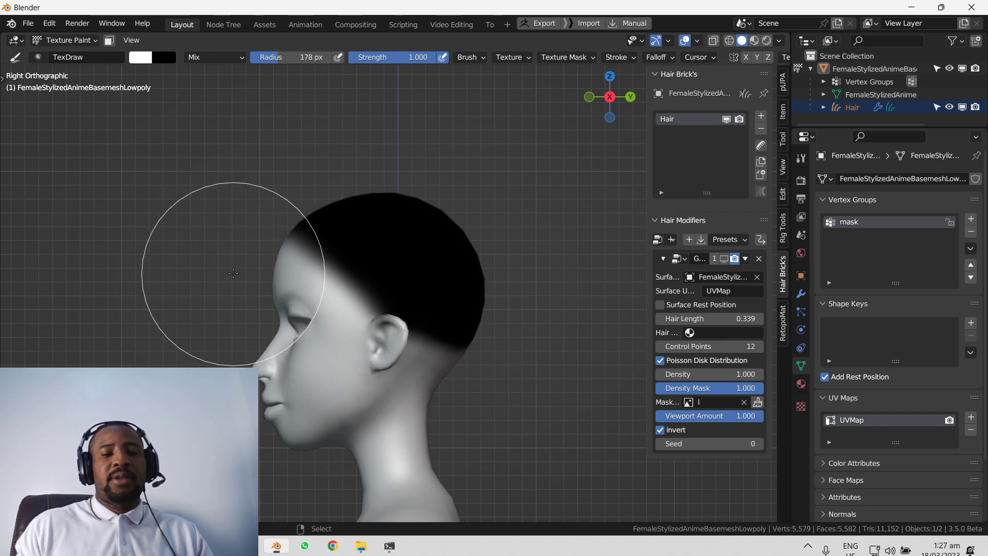
Step: Enable the Occlude brush option and adjust the brush radius
{"action": "middle_click_drag", "start_coordinate": [320, 379], "coordinate": [565, 289]}
{"action": "key", "text": "q"}
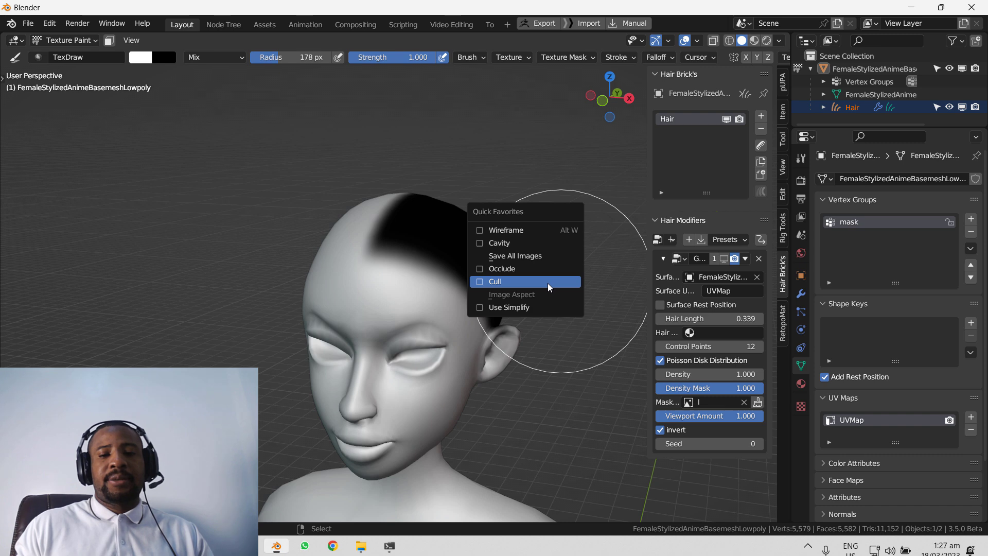
{"action": "left_click", "coordinate": [532, 264]}
{"action": "key", "text": "f"}
{"action": "left_click", "coordinate": [404, 319]}
Step: Show the hair modifier in the viewport, return to Object Mode and deselect everything
{"action": "mouse_move", "coordinate": [495, 364]}
{"action": "middle_mouse_down"}
{"action": "mouse_move", "coordinate": [422, 353]}
{"action": "mouse_move", "coordinate": [408, 364]}
{"action": "mouse_move", "coordinate": [481, 365]}
{"action": "mouse_move", "coordinate": [510, 332]}
{"action": "mouse_move", "coordinate": [476, 386]}
{"action": "mouse_move", "coordinate": [295, 350]}
{"action": "mouse_move", "coordinate": [360, 329]}
{"action": "mouse_move", "coordinate": [478, 262]}
{"action": "mouse_move", "coordinate": [481, 240]}
{"action": "middle_mouse_up"}
{"action": "scroll", "coordinate": [409, 364], "scroll_direction": "down", "scroll_amount": 3}
{"action": "key", "text": "KP_1"}
{"action": "left_click", "coordinate": [724, 259]}
{"action": "key", "text": "ctrl+Tab"}
{"action": "left_click", "coordinate": [427, 304]}
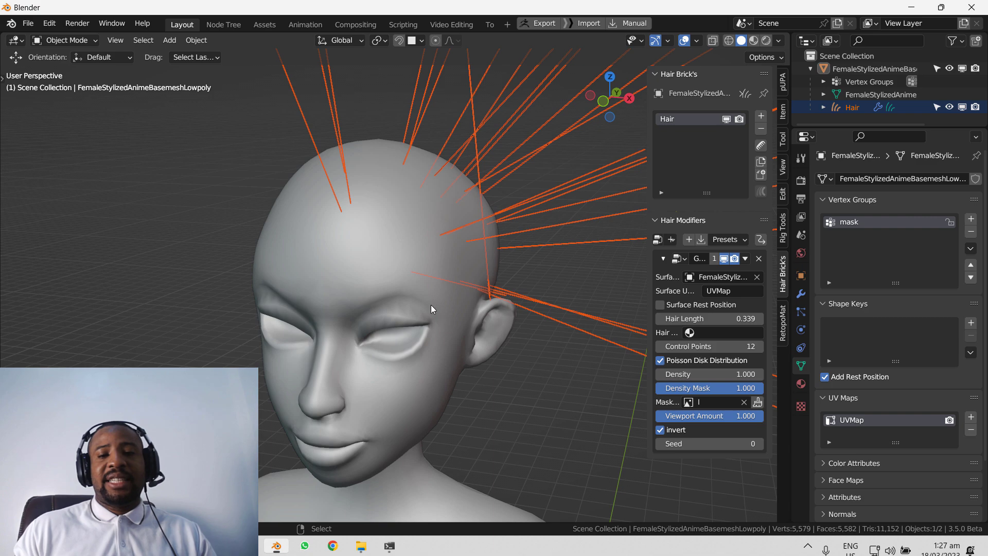
{"action": "scroll", "coordinate": [426, 305], "scroll_direction": "down", "scroll_amount": 2}
{"action": "key", "text": "alt+a"}
{"action": "middle_click_drag", "start_coordinate": [467, 307], "coordinate": [432, 312]}
Step: Turn the hair mask's invert option off and on again to compare where the hair grows
{"action": "left_click", "coordinate": [670, 431]}
{"action": "middle_click_drag", "start_coordinate": [408, 348], "coordinate": [482, 236]}
{"action": "left_click", "coordinate": [696, 435]}
{"action": "middle_click_drag", "start_coordinate": [412, 303], "coordinate": [512, 301]}
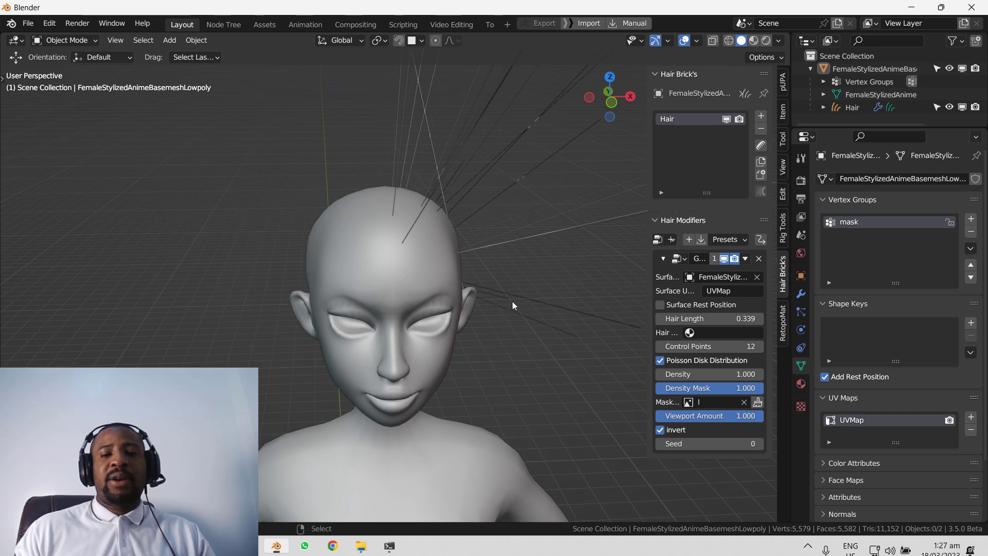
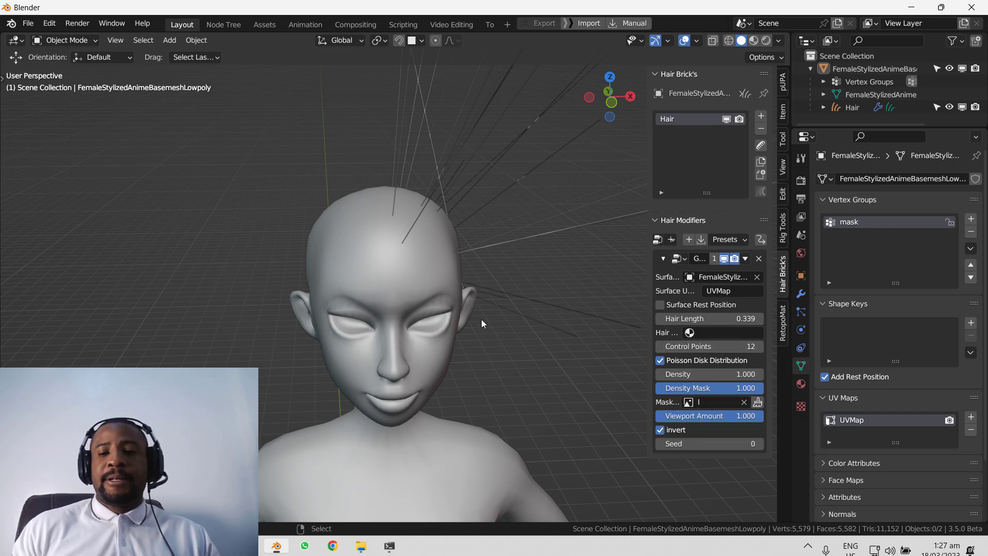
Step: Raise the hair density to 27.300 and shorten the hair length to 0.169
{"action": "middle_click_drag", "start_coordinate": [477, 322], "coordinate": [440, 317]}
{"action": "left_click_drag", "start_coordinate": [720, 374], "coordinate": [741, 374]}
{"action": "middle_click_drag", "start_coordinate": [329, 329], "coordinate": [442, 294]}
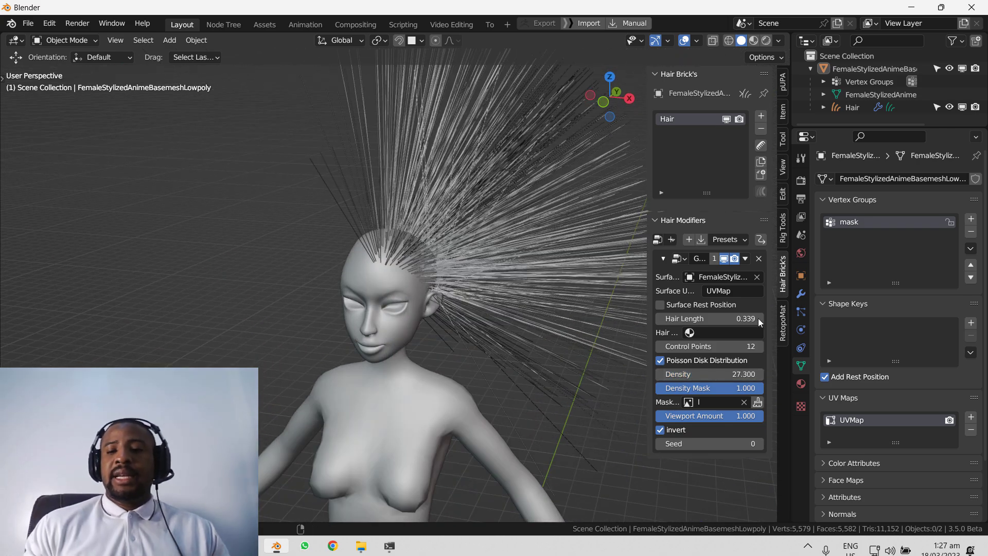
{"action": "mouse_move", "coordinate": [721, 323]}
{"action": "left_mouse_down"}
{"action": "mouse_move", "coordinate": [684, 323]}
{"action": "mouse_move", "coordinate": [721, 319]}
{"action": "left_mouse_up"}
{"action": "middle_click_drag", "start_coordinate": [405, 294], "coordinate": [464, 308]}
Step: Hide the hair modifier in the viewport, resume painting the mask image and touch up the front hairline
{"action": "left_click", "coordinate": [724, 258]}
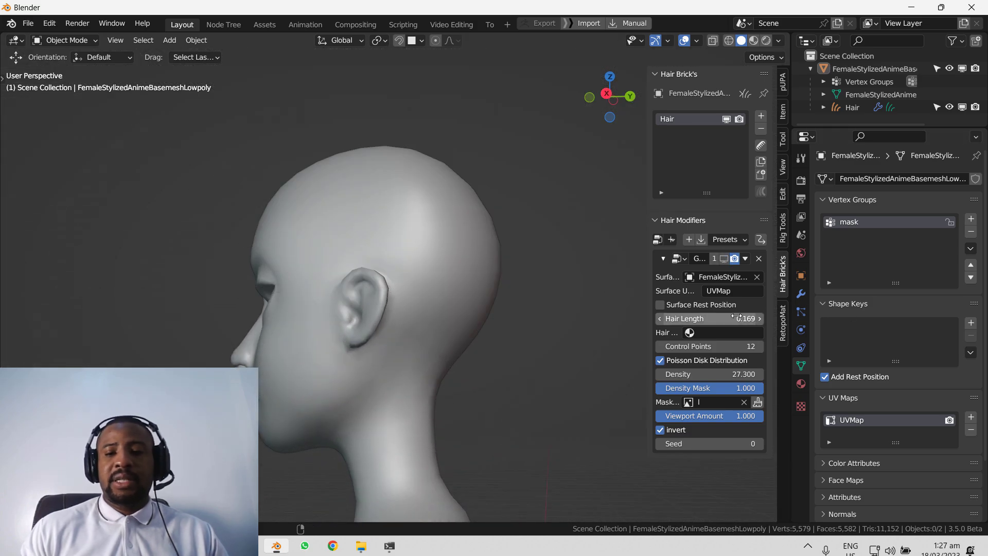
{"action": "left_click", "coordinate": [759, 401]}
{"action": "mouse_move", "coordinate": [427, 322]}
{"action": "middle_mouse_down"}
{"action": "mouse_move", "coordinate": [340, 350]}
{"action": "mouse_move", "coordinate": [343, 368]}
{"action": "mouse_move", "coordinate": [278, 355]}
{"action": "middle_mouse_up"}
{"action": "scroll", "coordinate": [342, 367], "scroll_direction": "up", "scroll_amount": 2}
{"action": "key", "text": "f"}
{"action": "left_click", "coordinate": [247, 344]}
{"action": "key", "text": "q"}
{"action": "left_click", "coordinate": [251, 348]}
{"action": "left_click_drag", "start_coordinate": [253, 340], "coordinate": [295, 397]}
Step: Set the brush radius to 78 px and clean up the mask edge at the forehead
{"action": "mouse_move", "coordinate": [291, 376]}
{"action": "middle_mouse_down"}
{"action": "mouse_move", "coordinate": [407, 395]}
{"action": "mouse_move", "coordinate": [464, 308]}
{"action": "mouse_move", "coordinate": [439, 367]}
{"action": "middle_mouse_up"}
{"action": "key", "text": "f"}
{"action": "left_click", "coordinate": [471, 377]}
{"action": "key", "text": "f"}
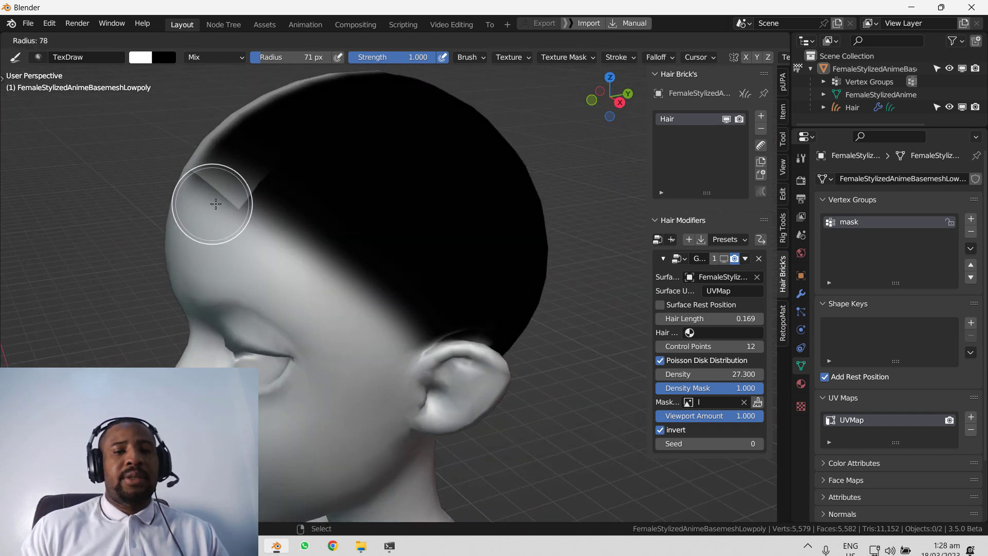
{"action": "left_click", "coordinate": [216, 204]}
{"action": "scroll", "coordinate": [415, 332], "scroll_direction": "down", "scroll_amount": 3}
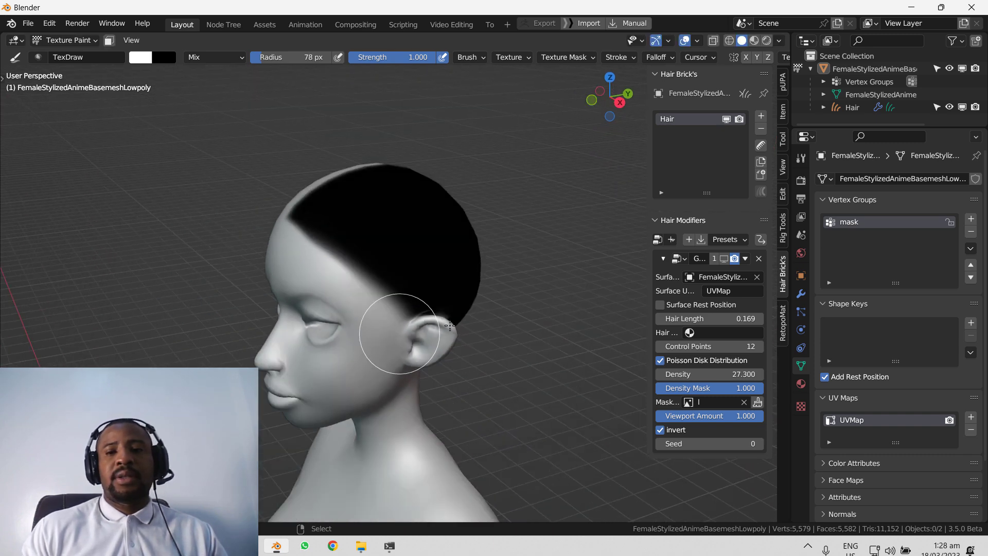
{"action": "middle_click_drag", "start_coordinate": [414, 331], "coordinate": [438, 299]}
Step: Save the painted mask image, check its texture slot and return to Object Mode
{"action": "key", "text": "q"}
{"action": "left_click", "coordinate": [523, 230]}
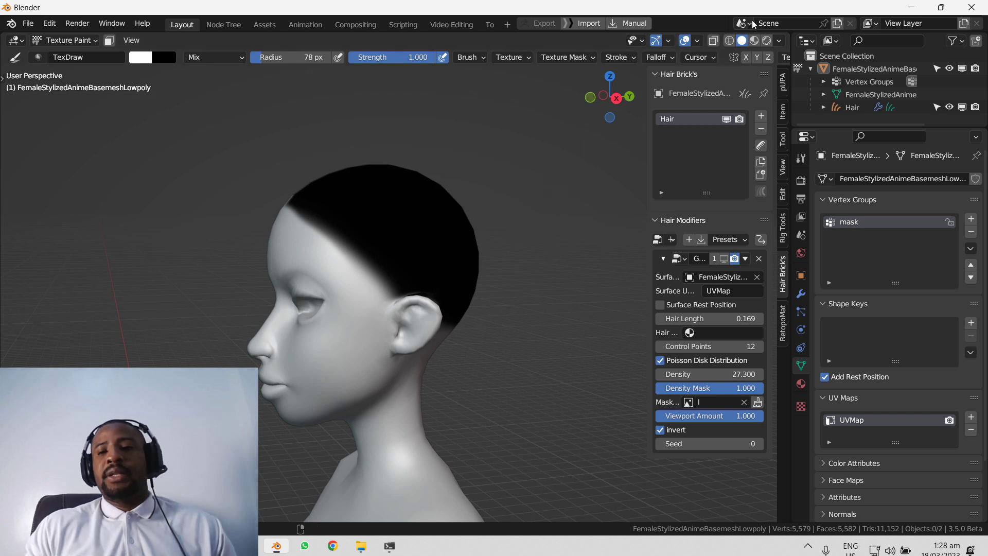
{"action": "scroll", "coordinate": [687, 59], "scroll_direction": "down", "scroll_amount": 5}
{"action": "left_click", "coordinate": [684, 60]}
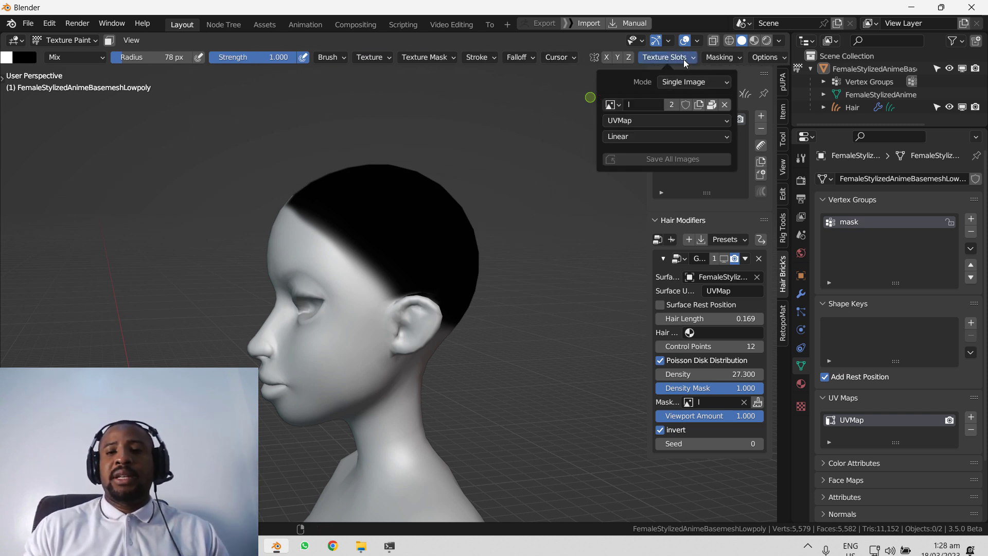
{"action": "key", "text": "ctrl+Tab"}
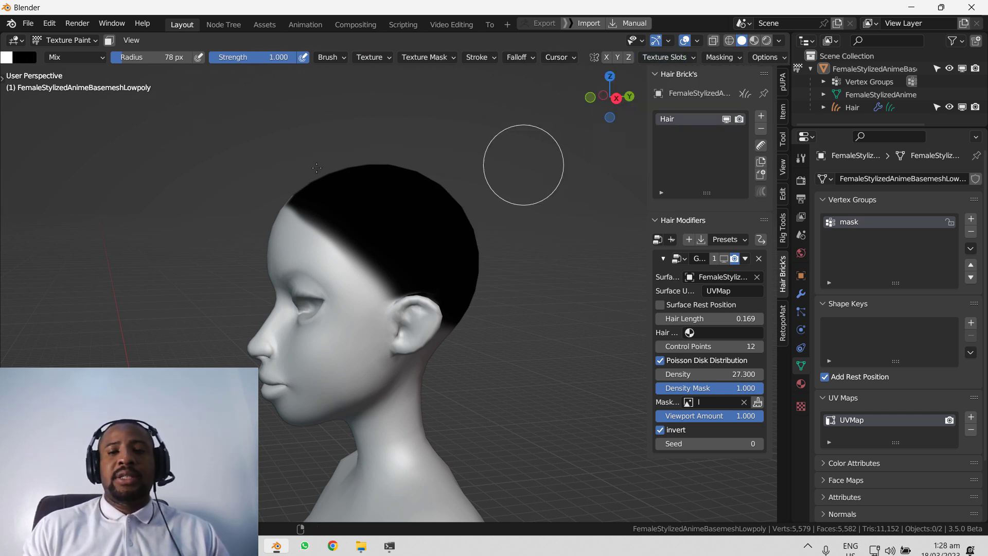
{"action": "left_click", "coordinate": [330, 195]}
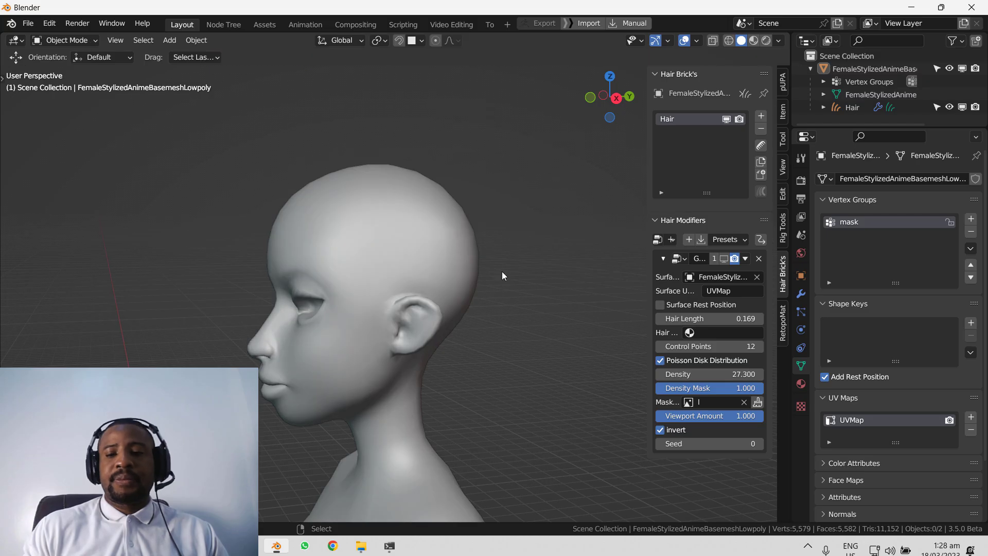
Step: Show the hair modifier in the viewport again and set the hair length to 0.17
{"action": "left_click", "coordinate": [724, 258]}
{"action": "scroll", "coordinate": [354, 280], "scroll_direction": "up", "scroll_amount": 4}
{"action": "middle_click_drag", "start_coordinate": [390, 295], "coordinate": [428, 273]}
{"action": "middle_click_drag", "start_coordinate": [511, 228], "coordinate": [462, 284], "text": "shift"}
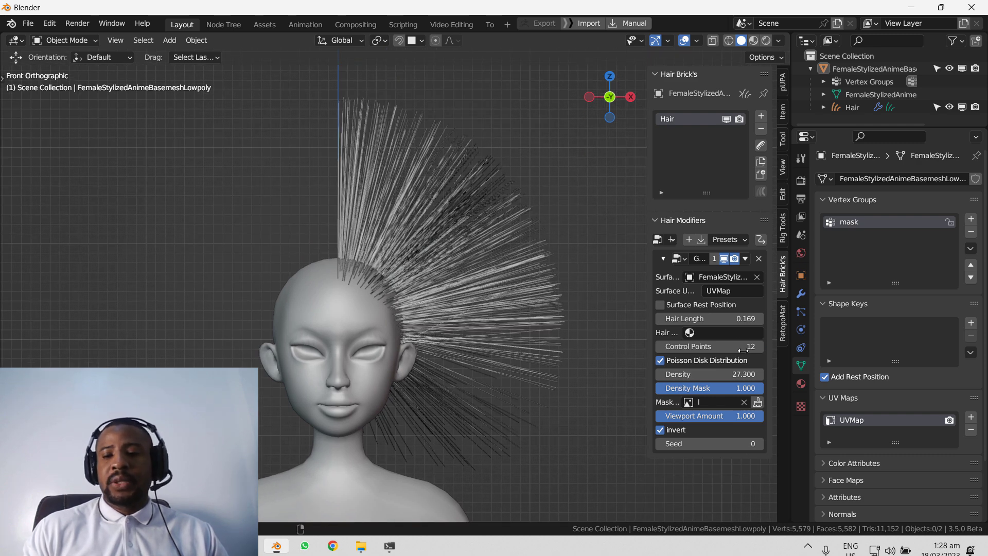
{"action": "left_click", "coordinate": [742, 319]}
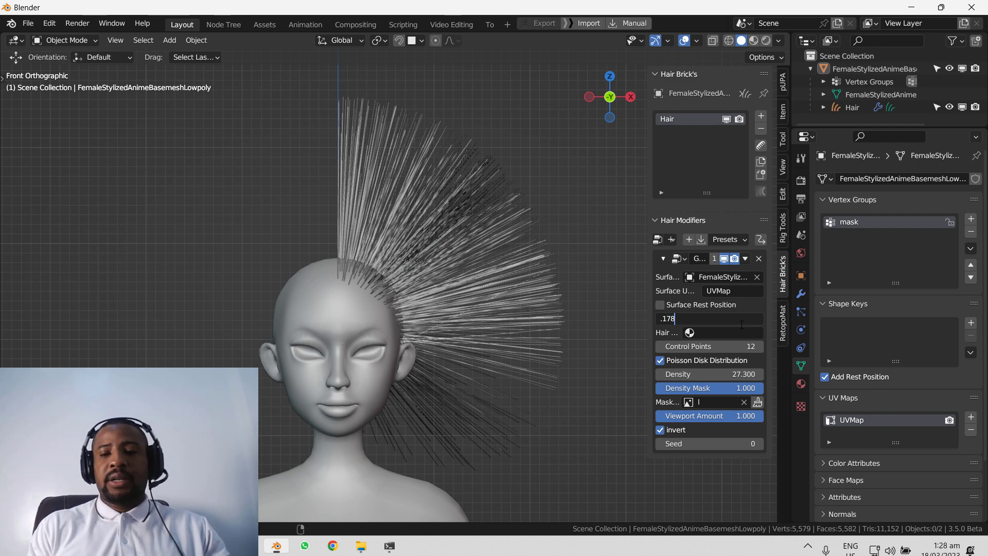
{"action": "type", "text": ".17"}
{"action": "key", "text": "Return"}
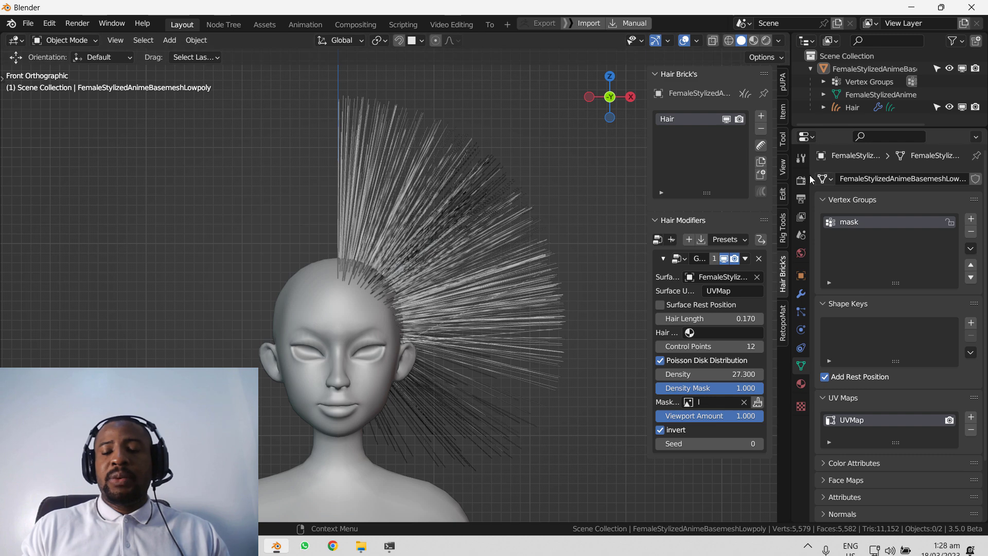
Step: Enter Sculpt Mode for the hair curves and select the Comb tool
{"action": "left_click", "coordinate": [761, 146]}
{"action": "key", "text": "shift+space"}
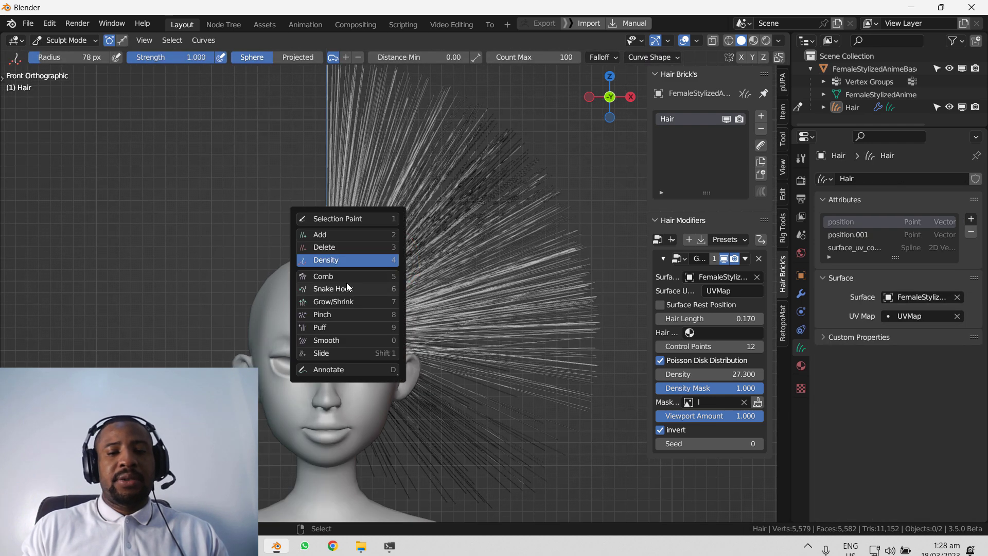
{"action": "left_click", "coordinate": [338, 277]}
{"action": "scroll", "coordinate": [478, 277], "scroll_direction": "down", "scroll_amount": 3}
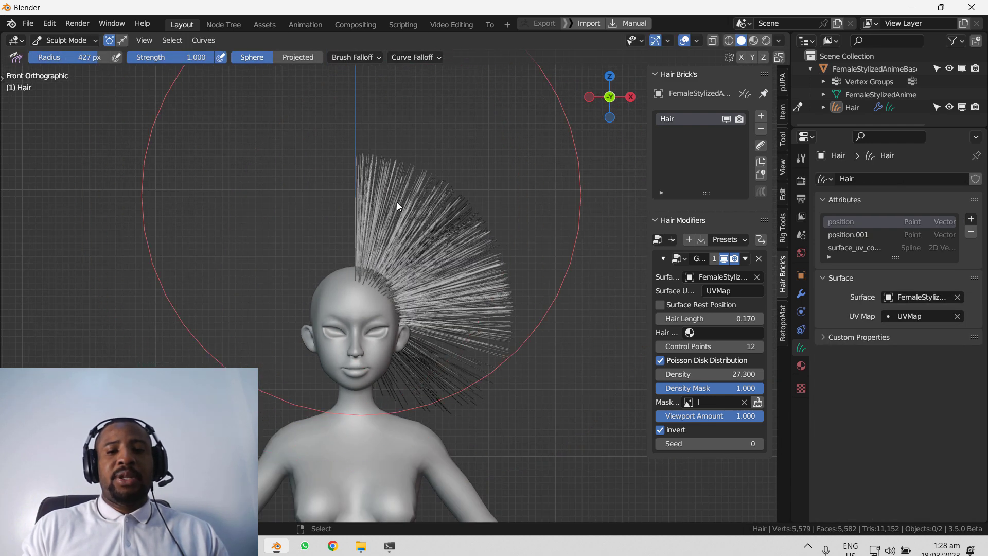
Step: Return to Object Mode and apply the hair generation modifier on the Hair object
{"action": "key", "text": "ctrl+Tab"}
{"action": "left_click", "coordinate": [310, 255]}
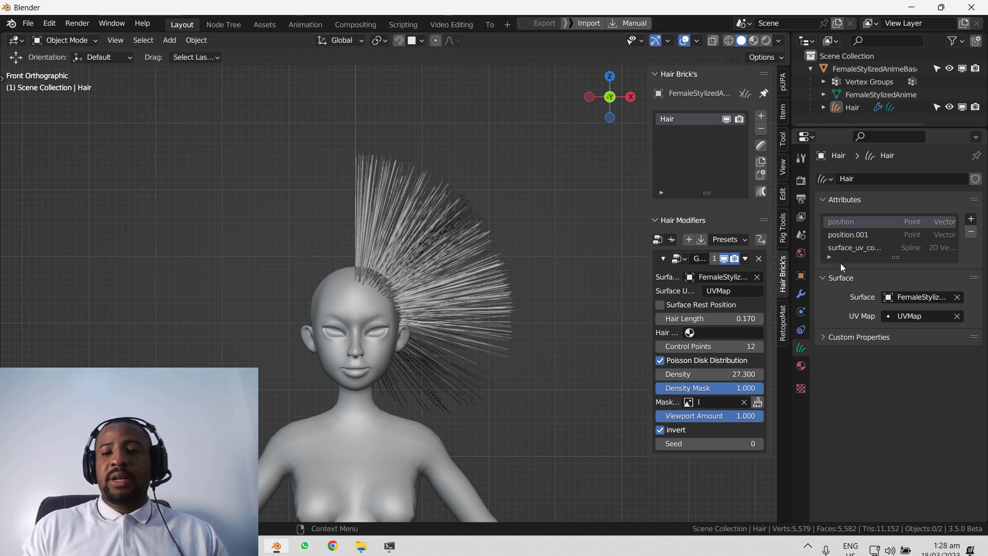
{"action": "left_click", "coordinate": [745, 259]}
{"action": "left_click", "coordinate": [758, 274]}
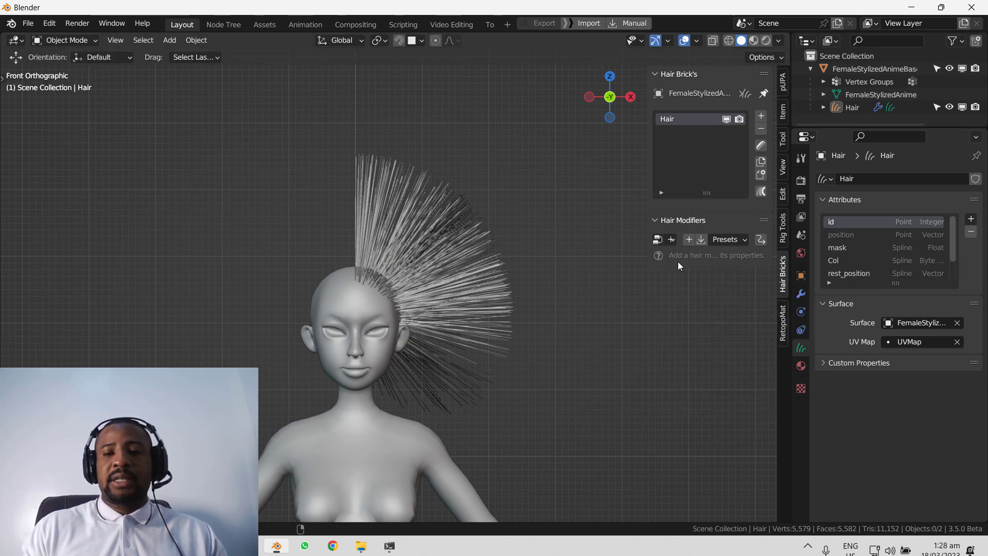
Step: Enter Sculpt Mode for the Hair curves, make a first comb stroke and set the Comb brush to Projected
{"action": "left_click", "coordinate": [671, 240]}
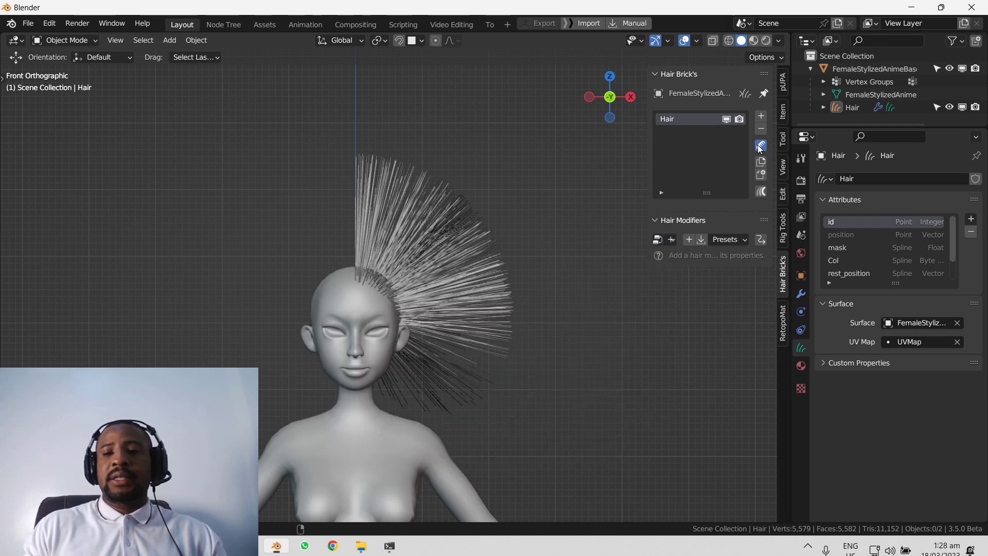
{"action": "left_click", "coordinate": [758, 147]}
{"action": "left_click_drag", "start_coordinate": [327, 228], "coordinate": [458, 278]}
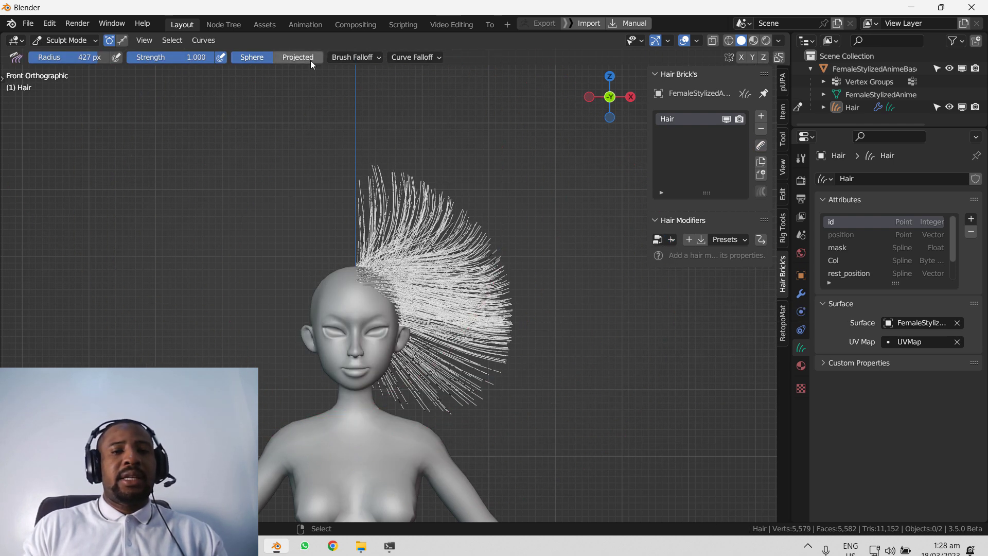
{"action": "left_click", "coordinate": [298, 58]}
{"action": "key", "text": "t"}
Step: Comb the upright hair down along the side of the head from the front view
{"action": "scroll", "coordinate": [363, 201], "scroll_direction": "up", "scroll_amount": 2}
{"action": "mouse_move", "coordinate": [357, 190]}
{"action": "left_mouse_down"}
{"action": "mouse_move", "coordinate": [533, 245]}
{"action": "mouse_move", "coordinate": [507, 360]}
{"action": "mouse_move", "coordinate": [467, 372]}
{"action": "left_mouse_up"}
{"action": "middle_click_drag", "start_coordinate": [452, 326], "coordinate": [449, 255], "text": "shift"}
{"action": "left_click_drag", "start_coordinate": [449, 254], "coordinate": [410, 363]}
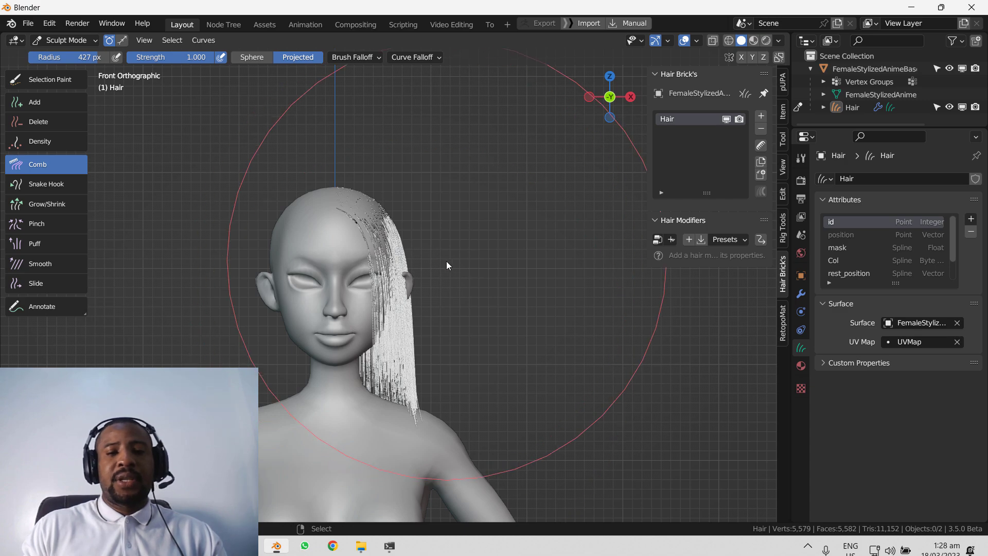
Step: Try another downward comb stroke on the side hair and undo the last stroke
{"action": "middle_click_drag", "start_coordinate": [447, 261], "coordinate": [433, 260]}
{"action": "mouse_move", "coordinate": [406, 239]}
{"action": "left_mouse_down"}
{"action": "mouse_move", "coordinate": [373, 320]}
{"action": "mouse_move", "coordinate": [403, 325]}
{"action": "left_mouse_up"}
{"action": "middle_click_drag", "start_coordinate": [403, 326], "coordinate": [347, 290]}
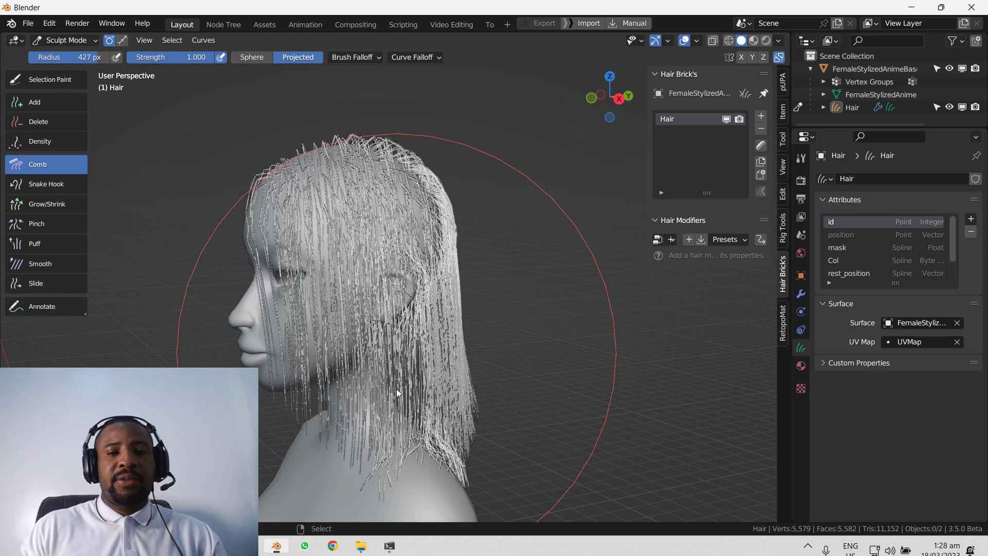
{"action": "key", "text": "KP_1"}
{"action": "middle_click_drag", "start_coordinate": [357, 286], "coordinate": [385, 236]}
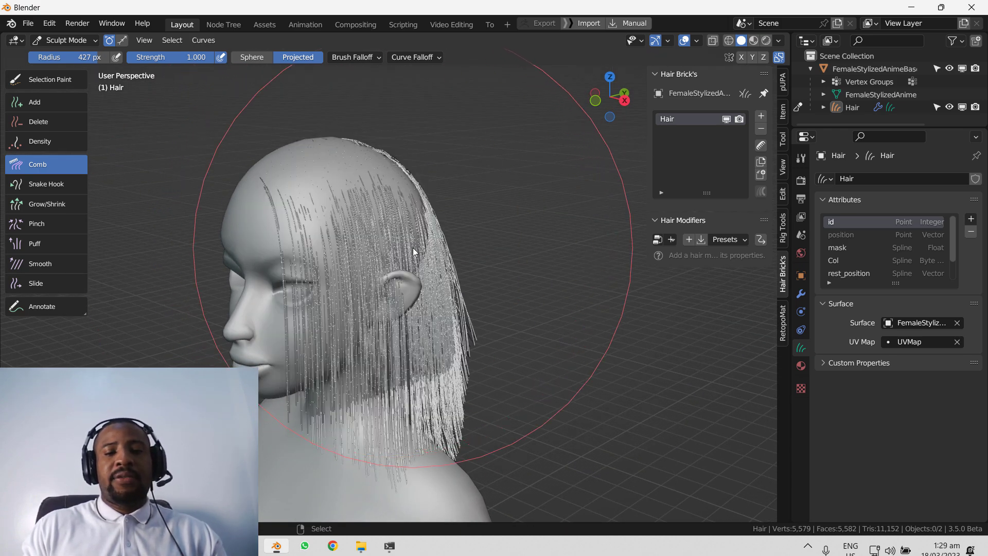
{"action": "key", "text": "ctrl+z"}
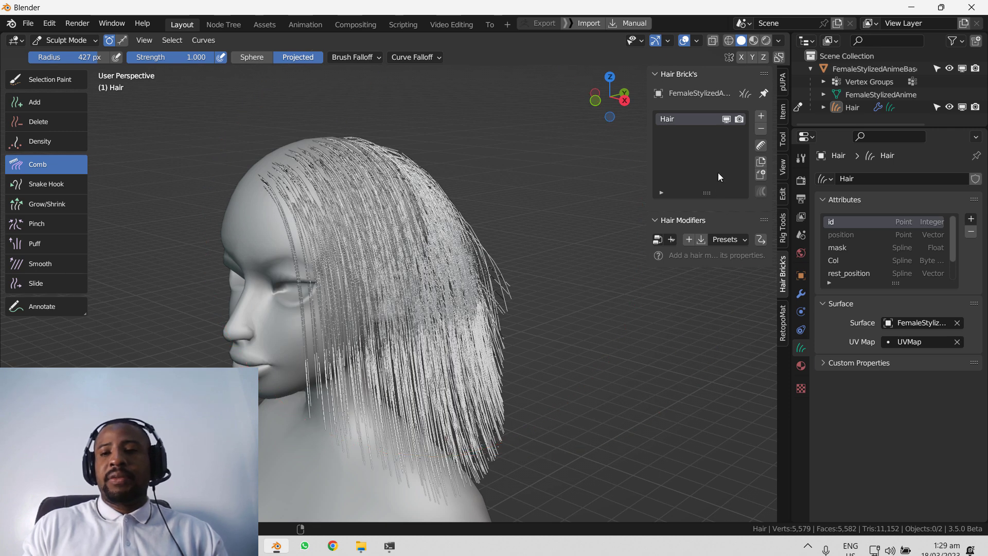
Step: Add a Hair Collision effect to the hair and pick the character's head mesh as the collision object
{"action": "left_click", "coordinate": [671, 239]}
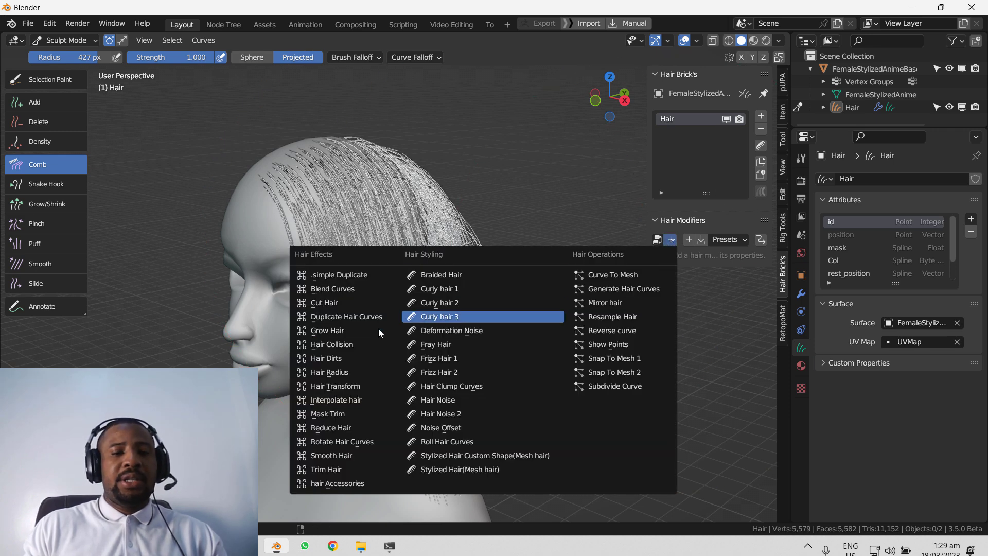
{"action": "left_click", "coordinate": [355, 343]}
{"action": "left_click", "coordinate": [758, 279]}
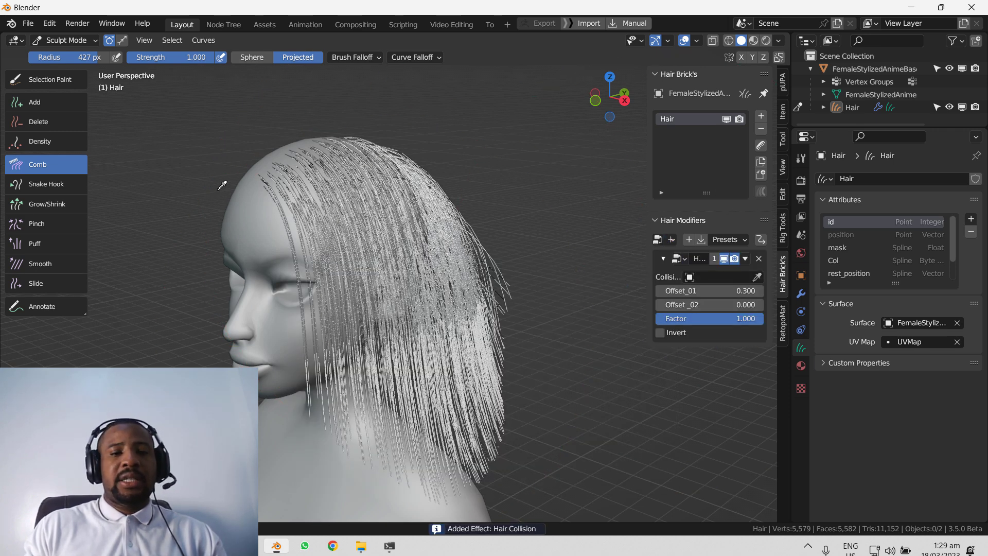
{"action": "left_click", "coordinate": [219, 184]}
Step: Comb the hair tips downward and lift the roots along the centre parting up and outward over the crown
{"action": "mouse_move", "coordinate": [218, 183]}
{"action": "middle_mouse_down"}
{"action": "mouse_move", "coordinate": [375, 236]}
{"action": "mouse_move", "coordinate": [417, 264]}
{"action": "mouse_move", "coordinate": [417, 406]}
{"action": "mouse_move", "coordinate": [438, 263]}
{"action": "mouse_move", "coordinate": [471, 225]}
{"action": "mouse_move", "coordinate": [410, 260]}
{"action": "mouse_move", "coordinate": [362, 355]}
{"action": "middle_mouse_up"}
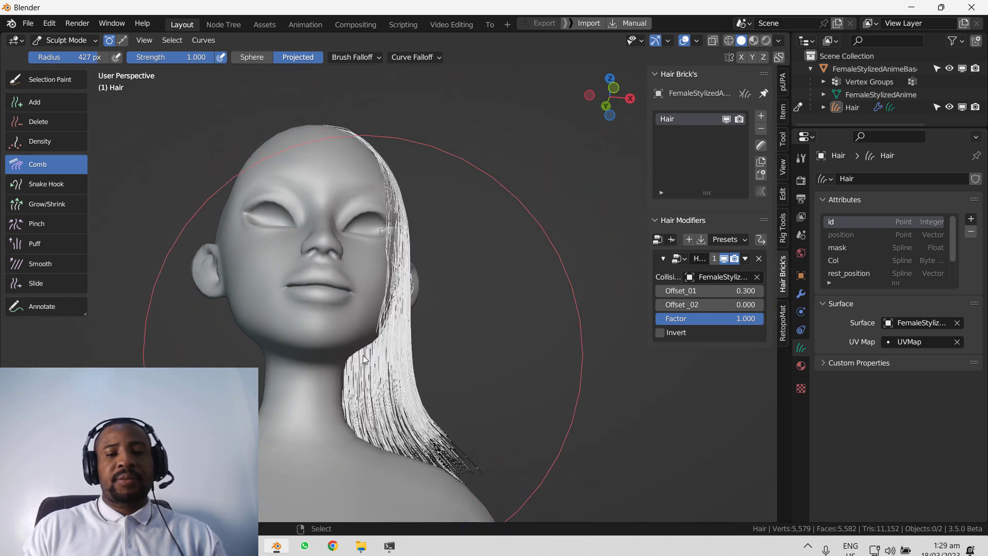
{"action": "key", "text": "KP_1"}
{"action": "left_click_drag", "start_coordinate": [422, 342], "coordinate": [420, 379]}
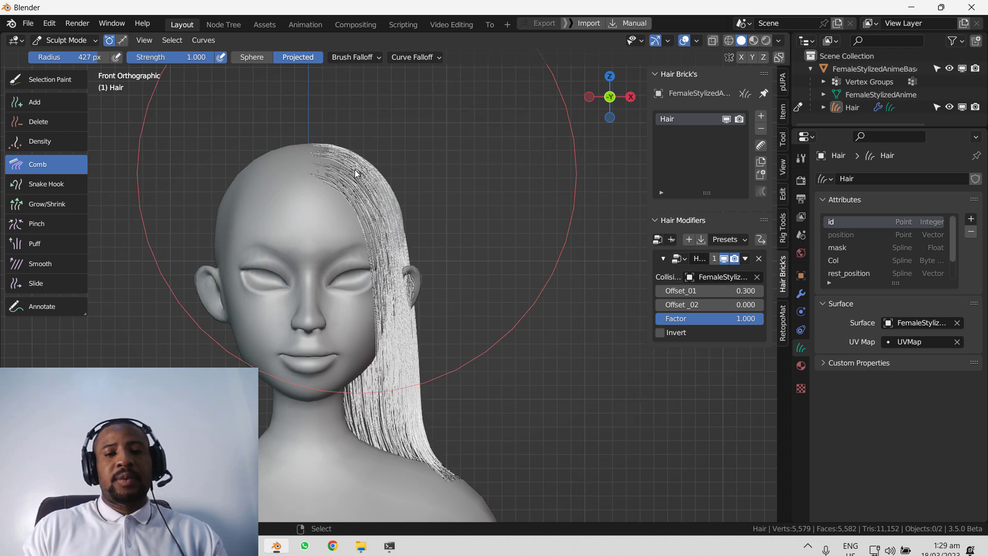
{"action": "left_click_drag", "start_coordinate": [354, 154], "coordinate": [369, 122]}
{"action": "left_click_drag", "start_coordinate": [319, 166], "coordinate": [384, 154]}
{"action": "middle_click_drag", "start_coordinate": [433, 155], "coordinate": [369, 163]}
{"action": "scroll", "coordinate": [369, 164], "scroll_direction": "up", "scroll_amount": 1}
{"action": "left_click_drag", "start_coordinate": [346, 140], "coordinate": [367, 89]}
{"action": "key", "text": "KP_1"}
{"action": "mouse_move", "coordinate": [305, 137]}
{"action": "left_mouse_down"}
{"action": "mouse_move", "coordinate": [299, 117]}
{"action": "mouse_move", "coordinate": [350, 166]}
{"action": "left_mouse_up"}
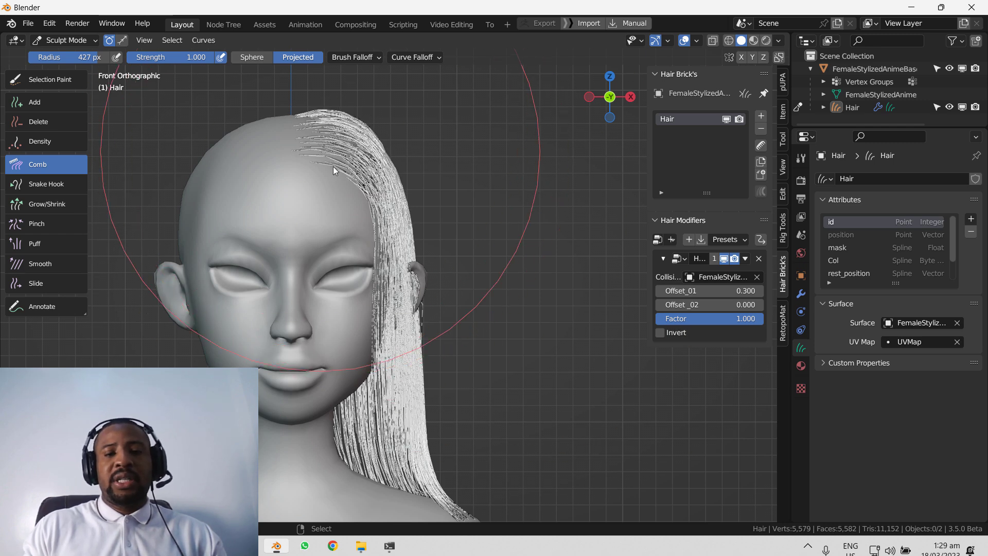
Step: Add a Resample Hair modifier with Viewport View set to 50 and apply it
{"action": "left_click", "coordinate": [688, 238]}
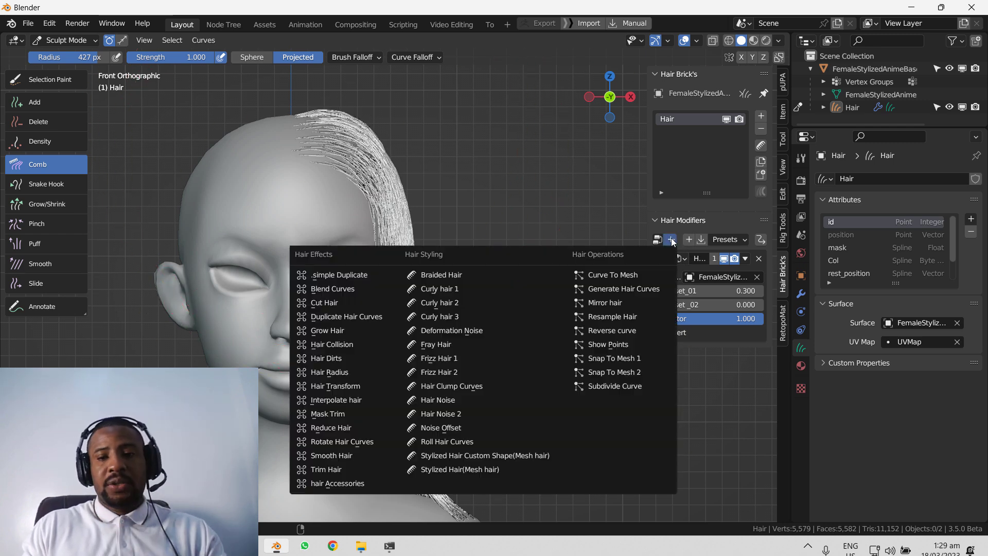
{"action": "left_click", "coordinate": [640, 323]}
{"action": "left_click", "coordinate": [736, 371]}
{"action": "type", "text": "5"}
{"action": "key", "text": "Return"}
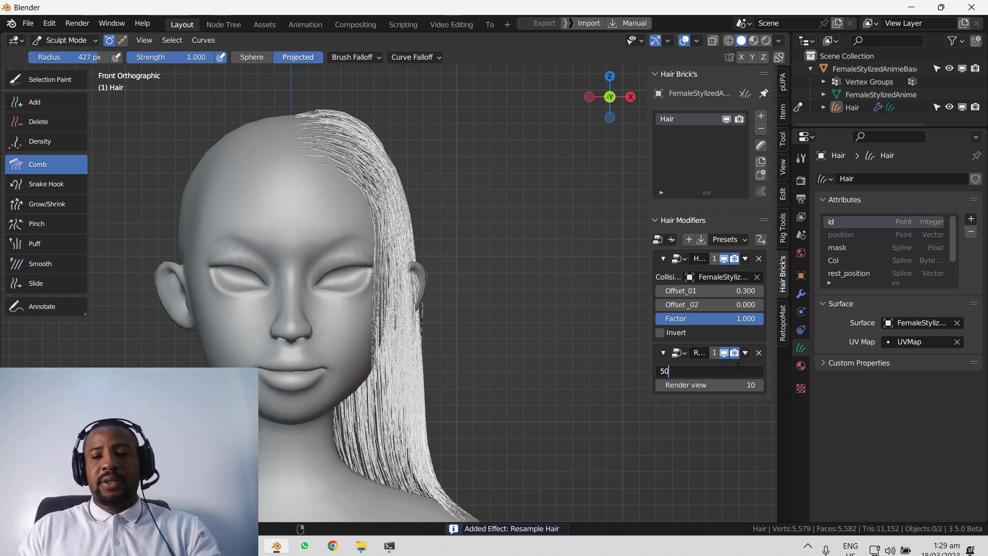
{"action": "left_click", "coordinate": [745, 354]}
{"action": "left_click", "coordinate": [776, 367]}
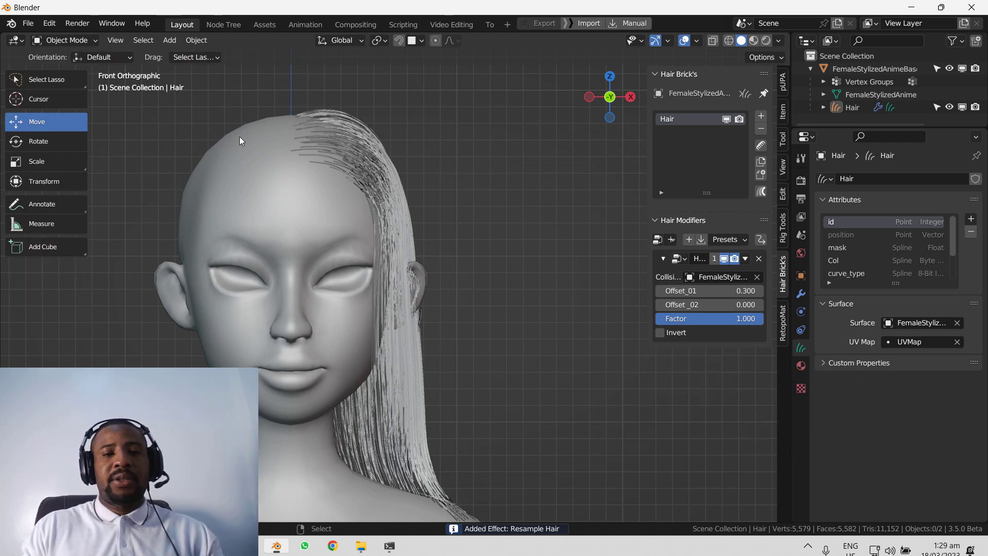
Step: Enter Sculpt Mode, set the Comb brush radius to 250 px and comb the front hairline outward from the parting
{"action": "left_click", "coordinate": [761, 147]}
{"action": "key", "text": "f"}
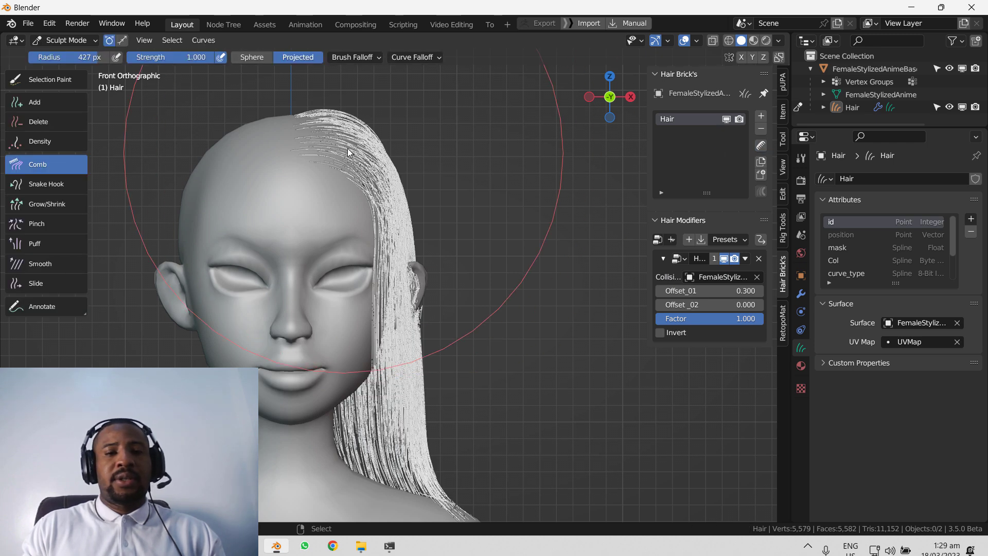
{"action": "left_click", "coordinate": [259, 137]}
{"action": "mouse_move", "coordinate": [316, 154]}
{"action": "left_mouse_down"}
{"action": "mouse_move", "coordinate": [280, 119]}
{"action": "mouse_move", "coordinate": [355, 129]}
{"action": "left_mouse_up"}
Step: Examine the resampled curve points in Edit Mode and the hairline strands up close in Object Mode
{"action": "key", "text": "ctrl+Tab"}
{"action": "middle_click_drag", "start_coordinate": [362, 174], "coordinate": [358, 199]}
{"action": "key", "text": "Tab"}
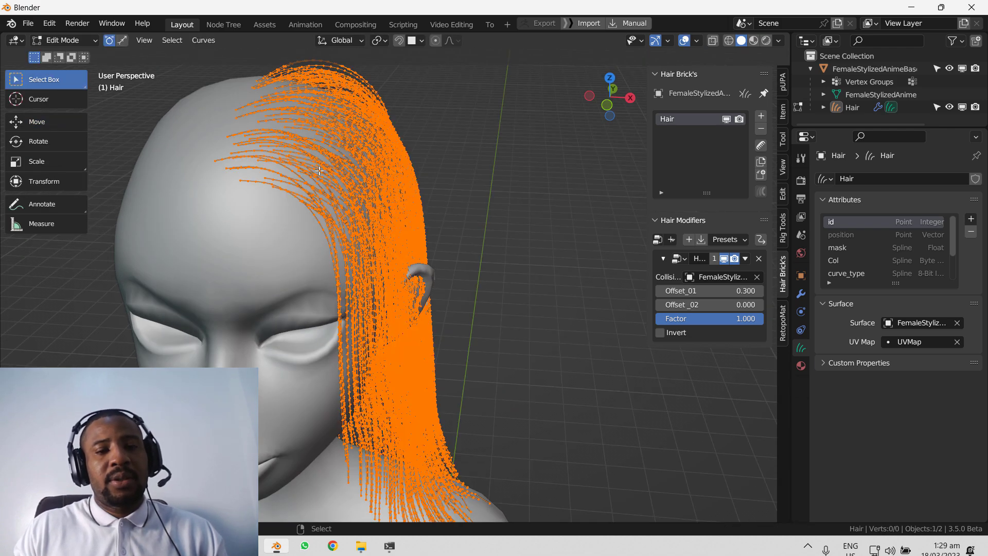
{"action": "key", "text": "Tab"}
{"action": "scroll", "coordinate": [255, 196], "scroll_direction": "up", "scroll_amount": 3}
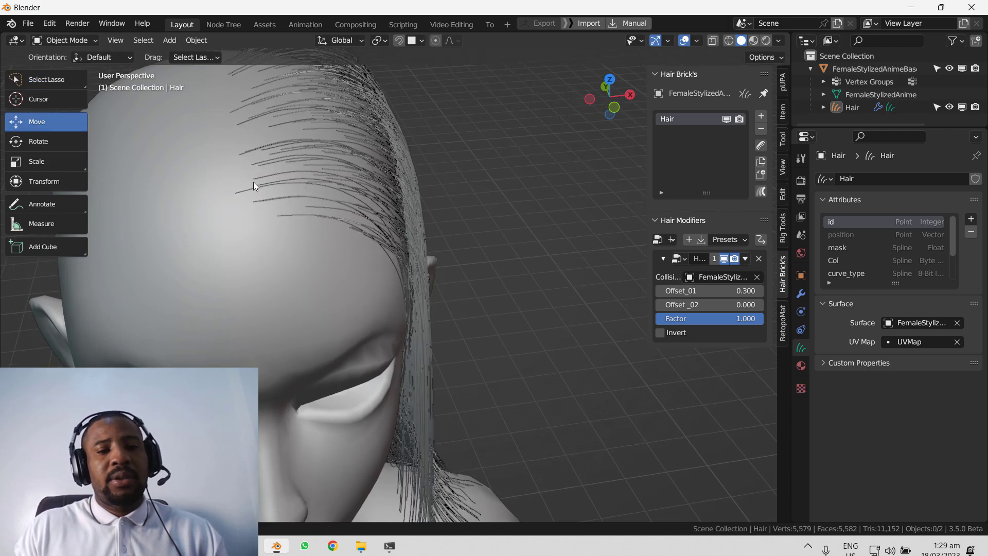
{"action": "middle_click_drag", "start_coordinate": [253, 187], "coordinate": [276, 168]}
{"action": "key", "text": "KP_1"}
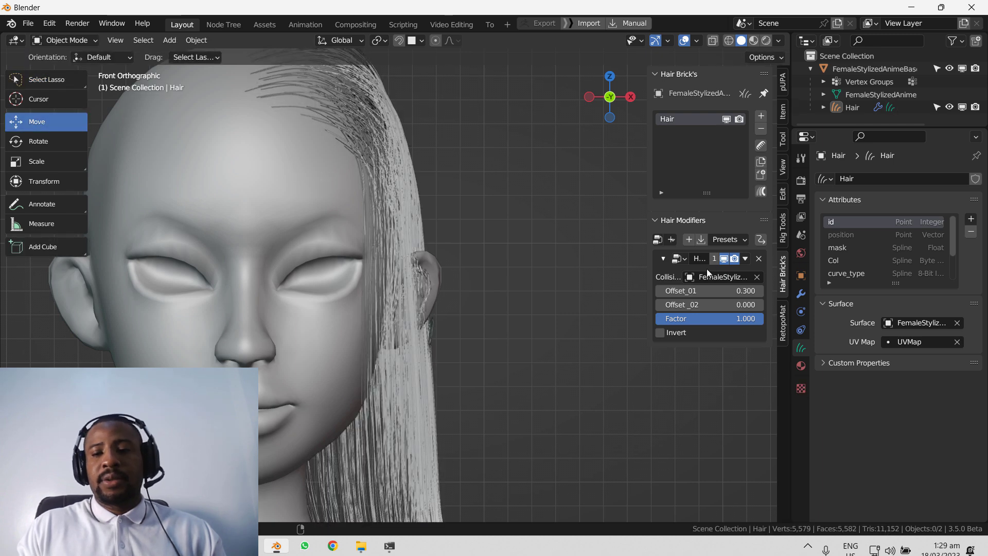
Step: Widen the Hair Brick's area so the full Hair Modifiers settings are readable
{"action": "left_click", "coordinate": [670, 241]}
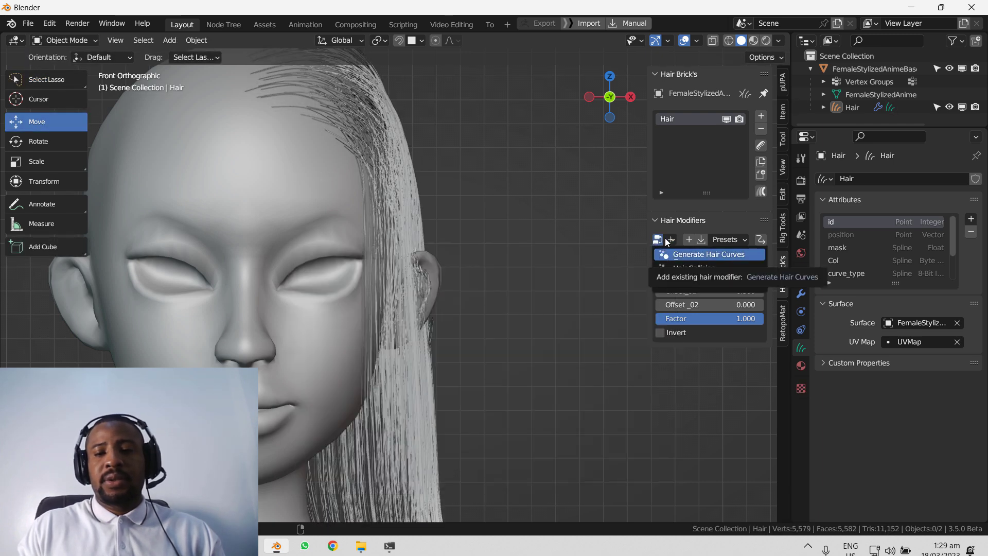
{"action": "left_click", "coordinate": [672, 223]}
{"action": "left_click", "coordinate": [668, 223]}
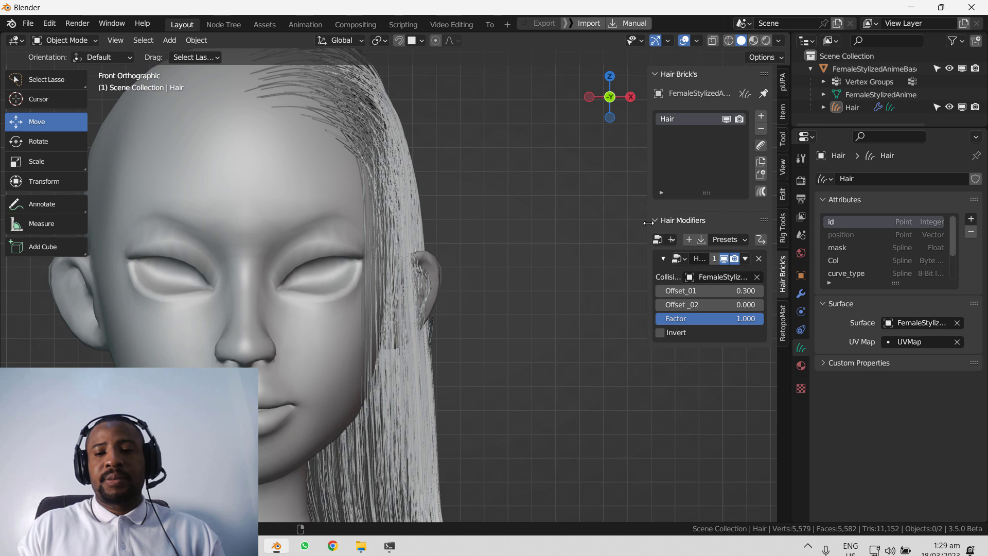
{"action": "left_click", "coordinate": [655, 221]}
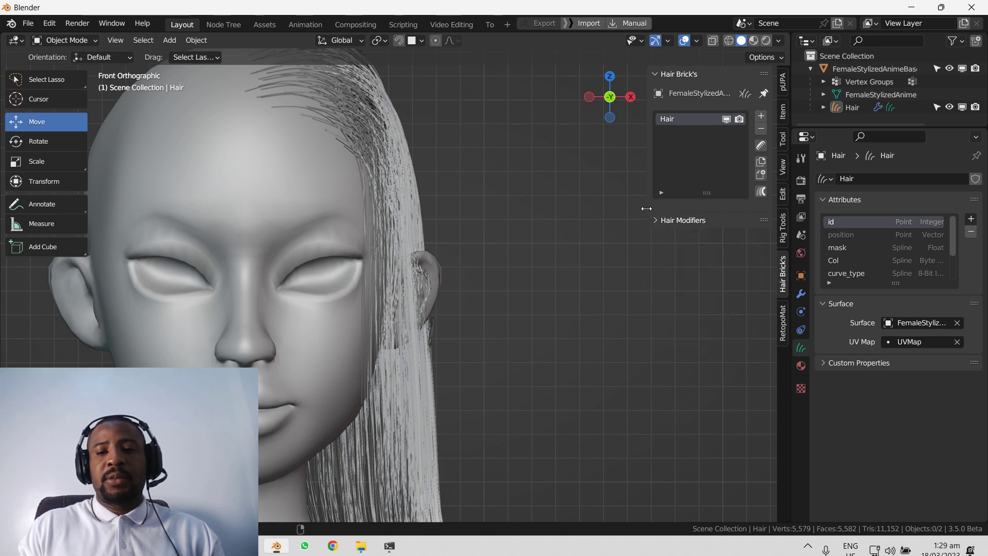
{"action": "left_click_drag", "start_coordinate": [650, 207], "coordinate": [604, 208]}
{"action": "left_click", "coordinate": [635, 225]}
Step: Add another Resample Hair modifier, set its Viewport View to 80 and apply it
{"action": "left_click", "coordinate": [650, 240]}
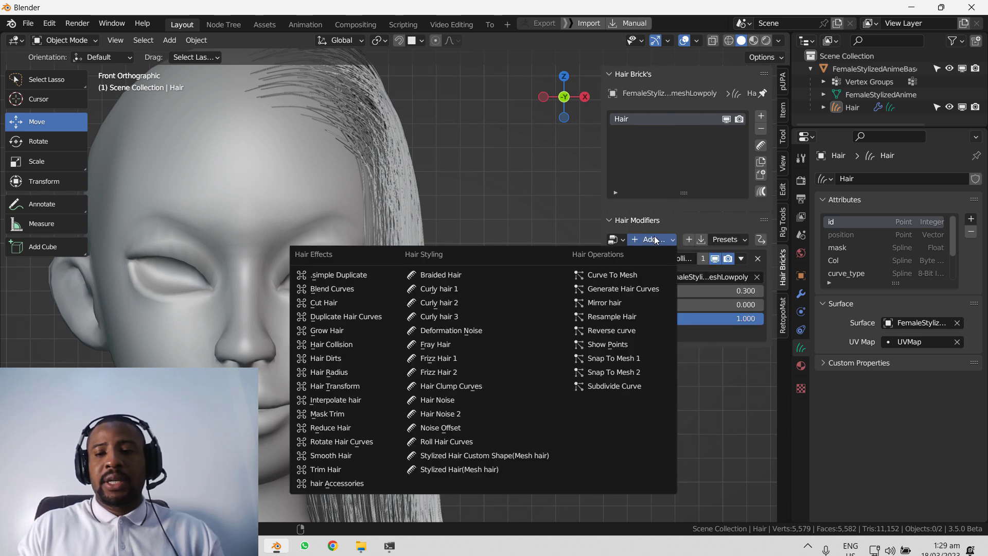
{"action": "left_click", "coordinate": [628, 317]}
{"action": "left_click", "coordinate": [746, 370]}
{"action": "type", "text": "80"}
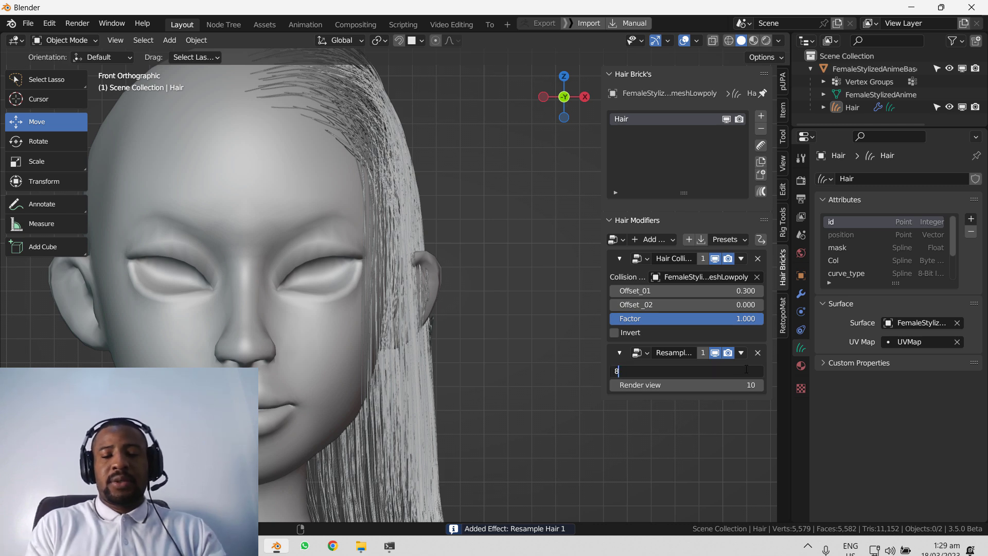
{"action": "key", "text": "Return"}
{"action": "left_click", "coordinate": [742, 353]}
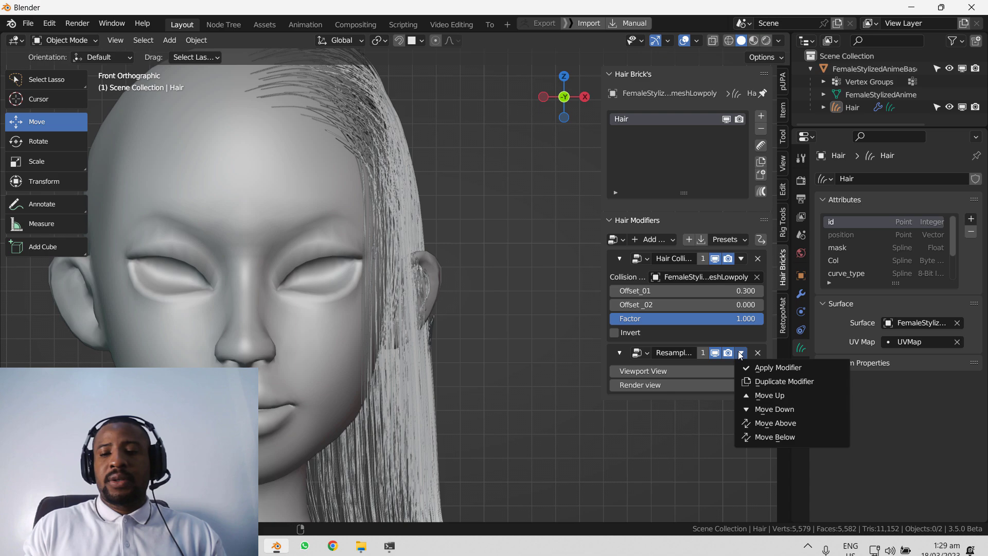
{"action": "left_click", "coordinate": [772, 367]}
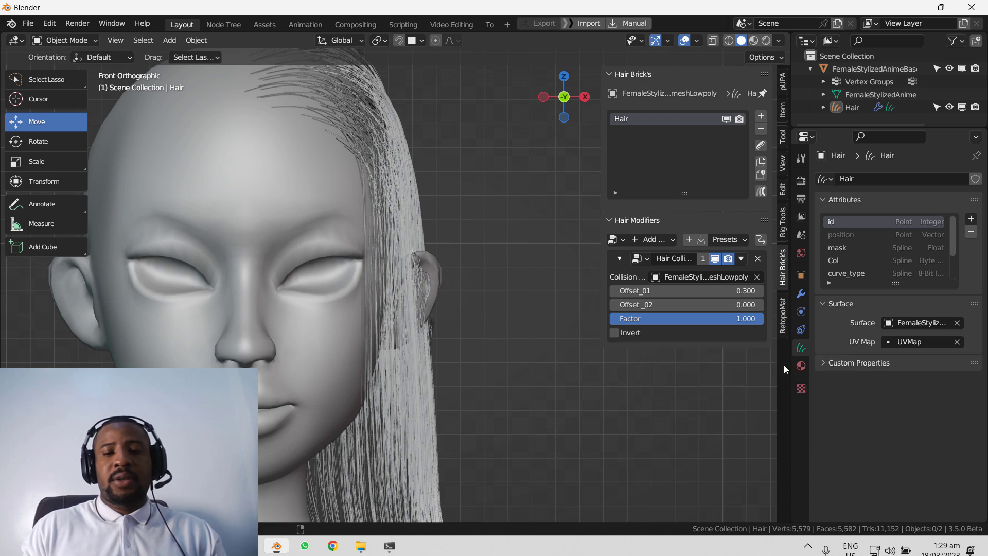
Step: Enter Sculpt Mode, hide the viewport overlays and comb the side hair downward behind the ear
{"action": "left_click", "coordinate": [763, 146]}
{"action": "scroll", "coordinate": [386, 288], "scroll_direction": "down", "scroll_amount": 4}
{"action": "middle_click_drag", "start_coordinate": [382, 290], "coordinate": [289, 313]}
{"action": "left_click_drag", "start_coordinate": [449, 206], "coordinate": [479, 308]}
{"action": "key", "text": "shift+alt+z"}
{"action": "middle_click_drag", "start_coordinate": [473, 281], "coordinate": [456, 267]}
{"action": "left_click_drag", "start_coordinate": [498, 350], "coordinate": [484, 381]}
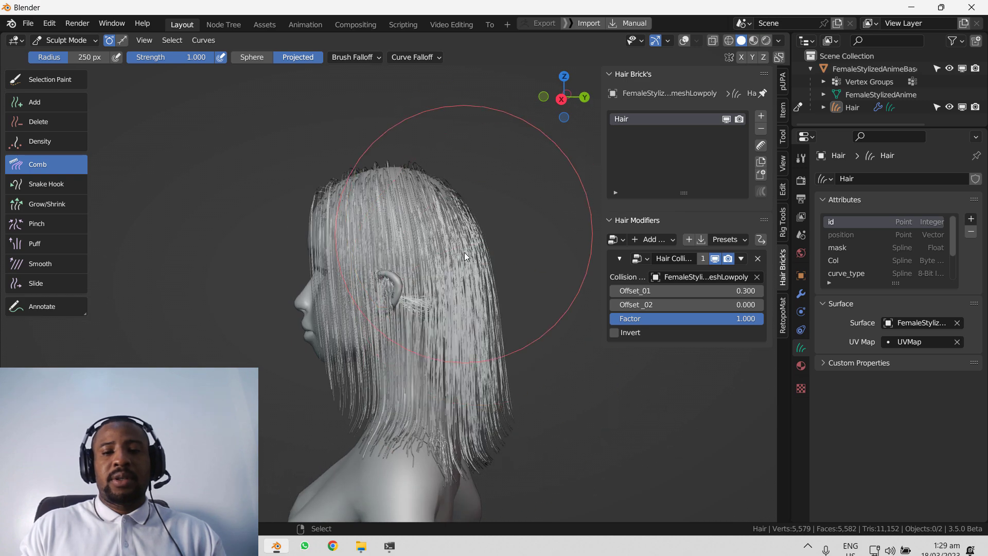
Step: Comb the hair at the back of the head straight down toward the shoulders
{"action": "left_click_drag", "start_coordinate": [466, 239], "coordinate": [471, 330]}
{"action": "left_click_drag", "start_coordinate": [483, 253], "coordinate": [478, 330]}
{"action": "middle_click_drag", "start_coordinate": [480, 315], "coordinate": [442, 315]}
{"action": "left_click", "coordinate": [685, 40]}
{"action": "left_click", "coordinate": [685, 40]}
{"action": "left_click_drag", "start_coordinate": [457, 280], "coordinate": [455, 386]}
{"action": "middle_click_drag", "start_coordinate": [468, 336], "coordinate": [450, 337]}
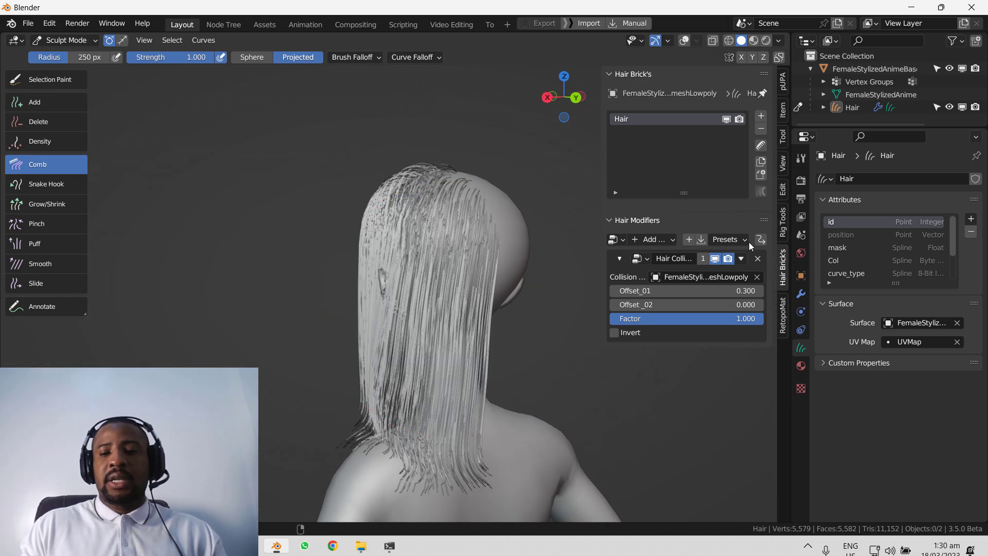
Step: Comb the back hair with the Hair Collision display turned off, and apply the Hair Collision modifier
{"action": "left_click", "coordinate": [716, 259]}
{"action": "middle_click_drag", "start_coordinate": [400, 255], "coordinate": [355, 251]}
{"action": "mouse_move", "coordinate": [438, 220]}
{"action": "left_mouse_down"}
{"action": "mouse_move", "coordinate": [416, 221]}
{"action": "mouse_move", "coordinate": [449, 230]}
{"action": "mouse_move", "coordinate": [473, 269]}
{"action": "left_mouse_up"}
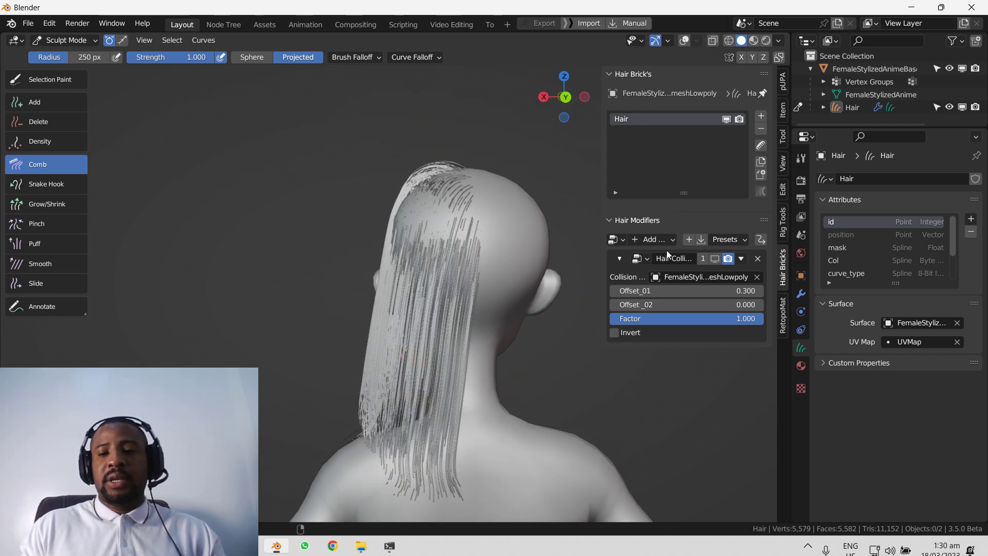
{"action": "left_click", "coordinate": [741, 258]}
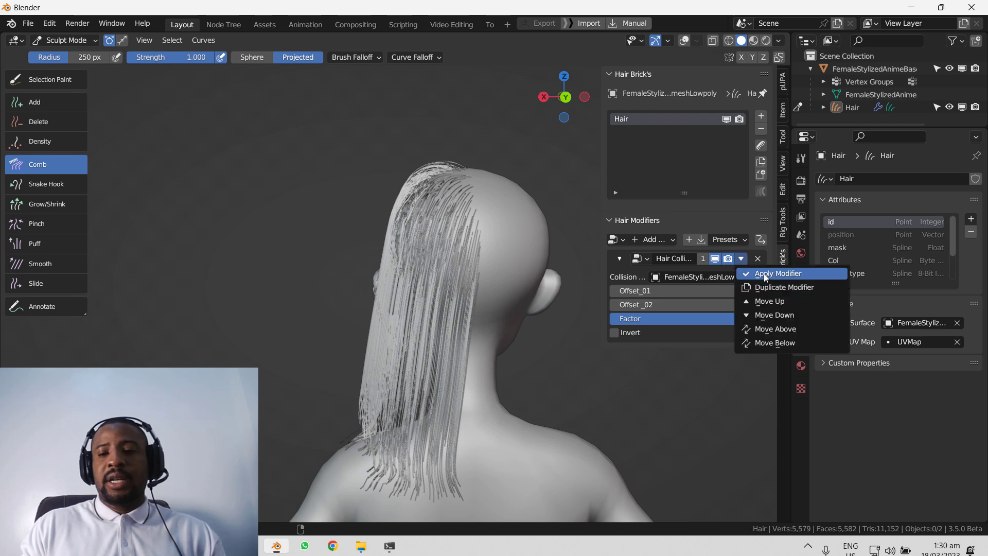
{"action": "left_click", "coordinate": [764, 273]}
Step: Comb the hair lengths on the side and front of the head smoothly downward
{"action": "middle_click_drag", "start_coordinate": [447, 309], "coordinate": [383, 329]}
{"action": "mouse_move", "coordinate": [360, 342]}
{"action": "left_mouse_down"}
{"action": "mouse_move", "coordinate": [370, 428]}
{"action": "mouse_move", "coordinate": [403, 447]}
{"action": "left_mouse_up"}
{"action": "key", "text": "KP_1"}
{"action": "left_click_drag", "start_coordinate": [411, 387], "coordinate": [396, 462]}
{"action": "mouse_move", "coordinate": [342, 246]}
{"action": "middle_mouse_down"}
{"action": "mouse_move", "coordinate": [264, 270]}
{"action": "mouse_move", "coordinate": [406, 271]}
{"action": "middle_mouse_up"}
{"action": "left_click_drag", "start_coordinate": [406, 271], "coordinate": [427, 329]}
{"action": "middle_click_drag", "start_coordinate": [427, 329], "coordinate": [313, 317]}
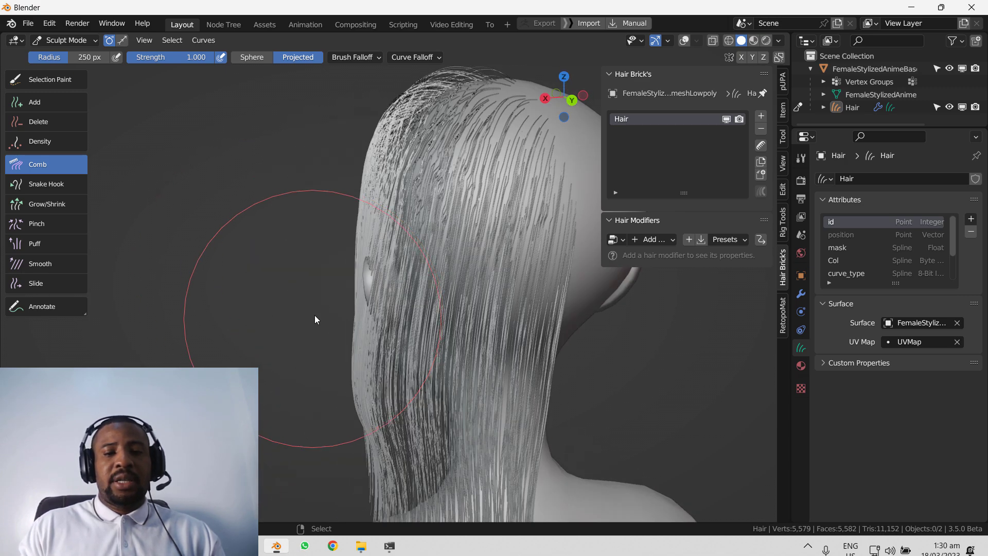
Step: Comb the side hair outward and down over the ear
{"action": "left_click_drag", "start_coordinate": [365, 267], "coordinate": [352, 298]}
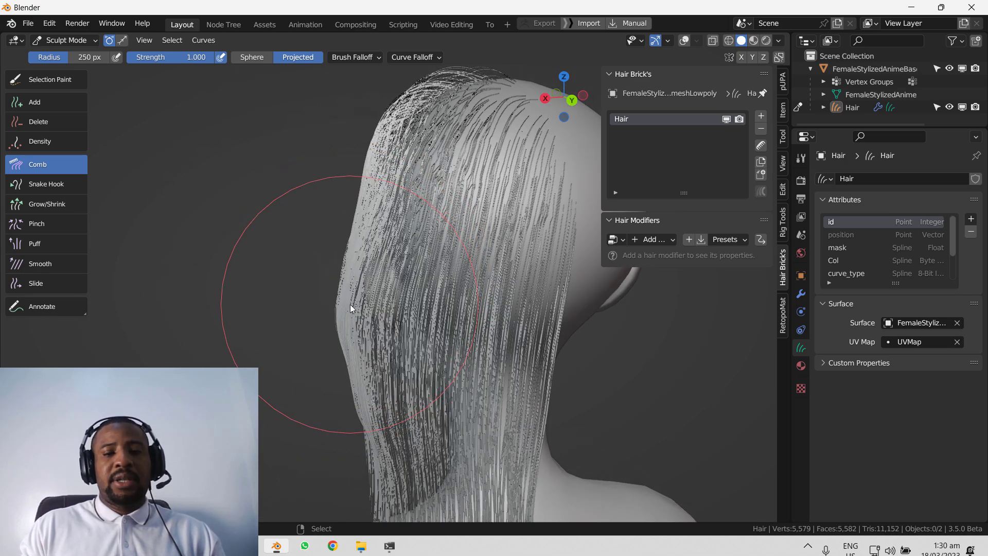
{"action": "middle_click_drag", "start_coordinate": [350, 304], "coordinate": [313, 264]}
{"action": "mouse_move", "coordinate": [313, 264]}
{"action": "left_mouse_down"}
{"action": "mouse_move", "coordinate": [325, 310]}
{"action": "mouse_move", "coordinate": [383, 316]}
{"action": "left_mouse_up"}
{"action": "mouse_move", "coordinate": [383, 316]}
{"action": "middle_mouse_down"}
{"action": "mouse_move", "coordinate": [408, 294]}
{"action": "mouse_move", "coordinate": [378, 293]}
{"action": "middle_mouse_up"}
Step: Reduce the Comb brush radius and comb the strands around the ear
{"action": "key", "text": "f"}
{"action": "left_click", "coordinate": [366, 292]}
{"action": "key", "text": "f"}
{"action": "left_click", "coordinate": [337, 288]}
{"action": "mouse_move", "coordinate": [359, 284]}
{"action": "left_mouse_down"}
{"action": "mouse_move", "coordinate": [355, 323]}
{"action": "mouse_move", "coordinate": [374, 305]}
{"action": "left_mouse_up"}
{"action": "middle_click_drag", "start_coordinate": [374, 305], "coordinate": [386, 309]}
Step: Deselect all hair points in Edit Mode from the right side view and return to Sculpt Mode
{"action": "key", "text": "ctrl+Tab"}
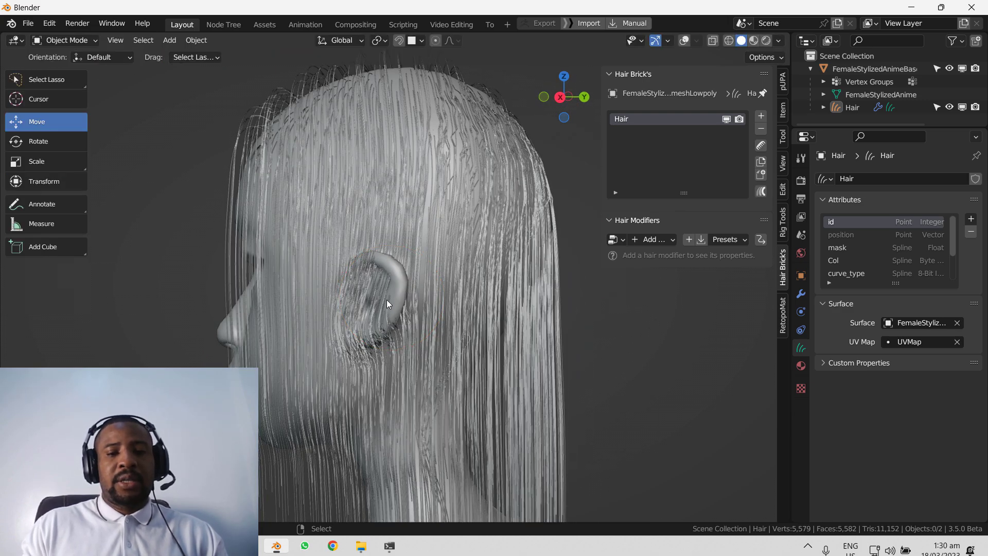
{"action": "key", "text": "Tab"}
{"action": "key", "text": "KP_3"}
{"action": "key", "text": "alt+a"}
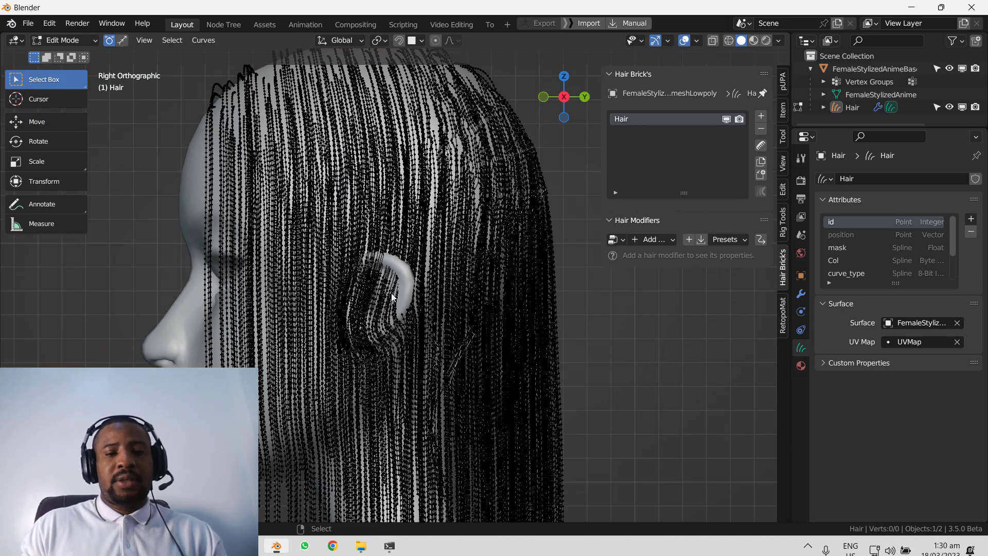
{"action": "key", "text": "Tab"}
{"action": "key", "text": "ctrl+Tab"}
Step: Set the Comb brush radius to 153 px and comb the strands covering the ear away from it
{"action": "left_click", "coordinate": [397, 295]}
{"action": "mouse_move", "coordinate": [354, 304]}
{"action": "left_mouse_down"}
{"action": "mouse_move", "coordinate": [400, 291]}
{"action": "mouse_move", "coordinate": [336, 325]}
{"action": "left_mouse_up"}
{"action": "key", "text": "f"}
{"action": "left_click", "coordinate": [419, 294]}
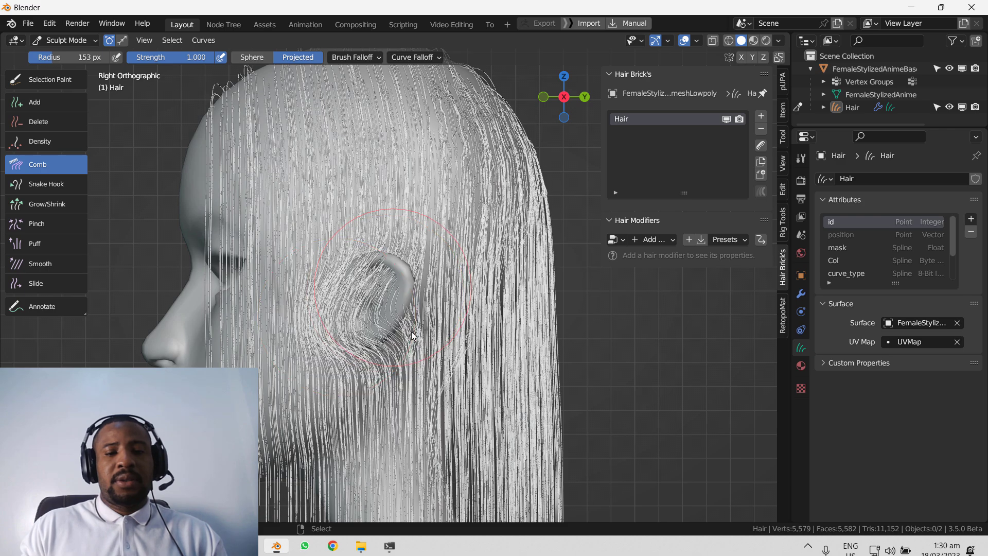
{"action": "left_click_drag", "start_coordinate": [397, 295], "coordinate": [465, 364]}
Step: Set the Comb brush radius to 199 px and comb the strands around the ear toward the neck
{"action": "key", "text": "f"}
{"action": "left_click", "coordinate": [524, 316]}
{"action": "left_click_drag", "start_coordinate": [412, 308], "coordinate": [452, 394]}
{"action": "mouse_move", "coordinate": [378, 298]}
{"action": "left_mouse_down"}
{"action": "mouse_move", "coordinate": [378, 362]}
{"action": "mouse_move", "coordinate": [319, 365]}
{"action": "mouse_move", "coordinate": [353, 341]}
{"action": "mouse_move", "coordinate": [407, 363]}
{"action": "mouse_move", "coordinate": [418, 394]}
{"action": "mouse_move", "coordinate": [440, 407]}
{"action": "left_mouse_up"}
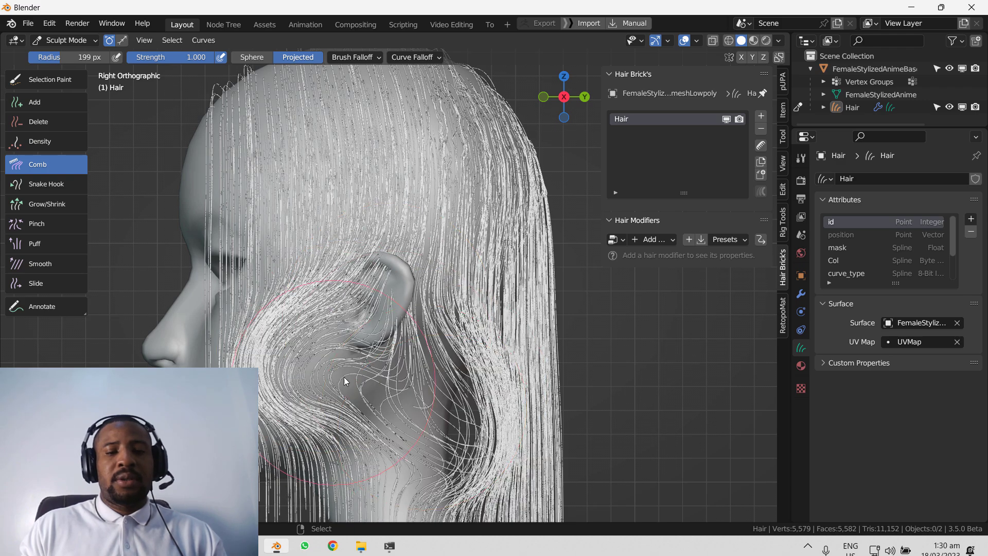
Step: Comb the side hair straight down over the ear and neck, enlarging the Comb brush radius to 294 px
{"action": "scroll", "coordinate": [342, 380], "scroll_direction": "down", "scroll_amount": 2}
{"action": "mouse_move", "coordinate": [396, 338]}
{"action": "left_mouse_down"}
{"action": "mouse_move", "coordinate": [433, 435]}
{"action": "mouse_move", "coordinate": [435, 399]}
{"action": "left_mouse_up"}
{"action": "mouse_move", "coordinate": [391, 355]}
{"action": "left_mouse_down"}
{"action": "mouse_move", "coordinate": [446, 397]}
{"action": "mouse_move", "coordinate": [457, 356]}
{"action": "mouse_move", "coordinate": [355, 341]}
{"action": "mouse_move", "coordinate": [395, 382]}
{"action": "mouse_move", "coordinate": [394, 334]}
{"action": "mouse_move", "coordinate": [375, 323]}
{"action": "mouse_move", "coordinate": [346, 337]}
{"action": "mouse_move", "coordinate": [372, 328]}
{"action": "left_mouse_up"}
{"action": "scroll", "coordinate": [372, 329], "scroll_direction": "down", "scroll_amount": 3}
{"action": "mouse_move", "coordinate": [335, 286]}
{"action": "left_mouse_down"}
{"action": "mouse_move", "coordinate": [368, 360]}
{"action": "mouse_move", "coordinate": [383, 355]}
{"action": "left_mouse_up"}
{"action": "left_click_drag", "start_coordinate": [425, 256], "coordinate": [439, 358]}
{"action": "key", "text": "f"}
{"action": "left_click", "coordinate": [437, 315]}
{"action": "left_click_drag", "start_coordinate": [436, 302], "coordinate": [437, 394]}
Step: Examine the combed half of the hair from the front and around the side of the head
{"action": "key", "text": "KP_1"}
{"action": "mouse_move", "coordinate": [489, 276]}
{"action": "middle_mouse_down"}
{"action": "mouse_move", "coordinate": [335, 307]}
{"action": "mouse_move", "coordinate": [229, 308]}
{"action": "middle_mouse_up"}
{"action": "scroll", "coordinate": [448, 265], "scroll_direction": "up", "scroll_amount": 2}
{"action": "mouse_move", "coordinate": [502, 253]}
{"action": "middle_mouse_down"}
{"action": "mouse_move", "coordinate": [424, 221]}
{"action": "mouse_move", "coordinate": [299, 237]}
{"action": "mouse_move", "coordinate": [366, 325]}
{"action": "middle_mouse_up"}
{"action": "key", "text": "KP_1"}
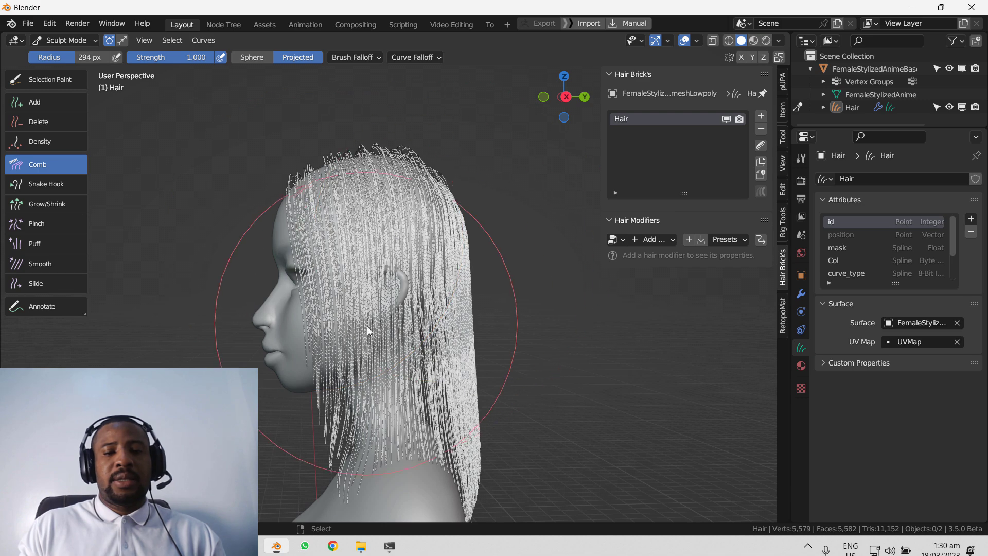
{"action": "key", "text": "KP_1"}
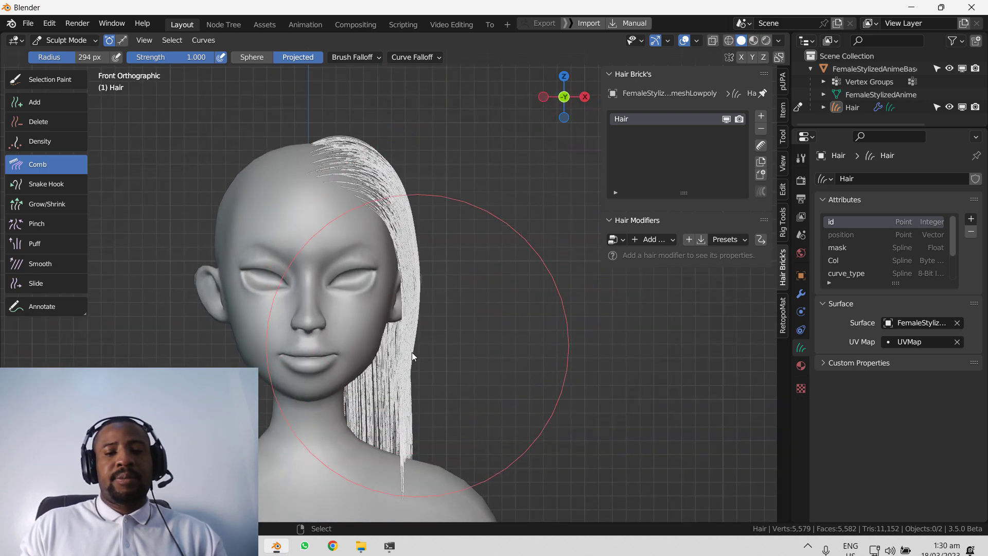
{"action": "middle_click_drag", "start_coordinate": [418, 421], "coordinate": [444, 376]}
{"action": "key", "text": "KP_3"}
Step: Pull the front side strands down past the jaw with the Snake Hook brush at a 171 px radius
{"action": "key", "text": "shift+space"}
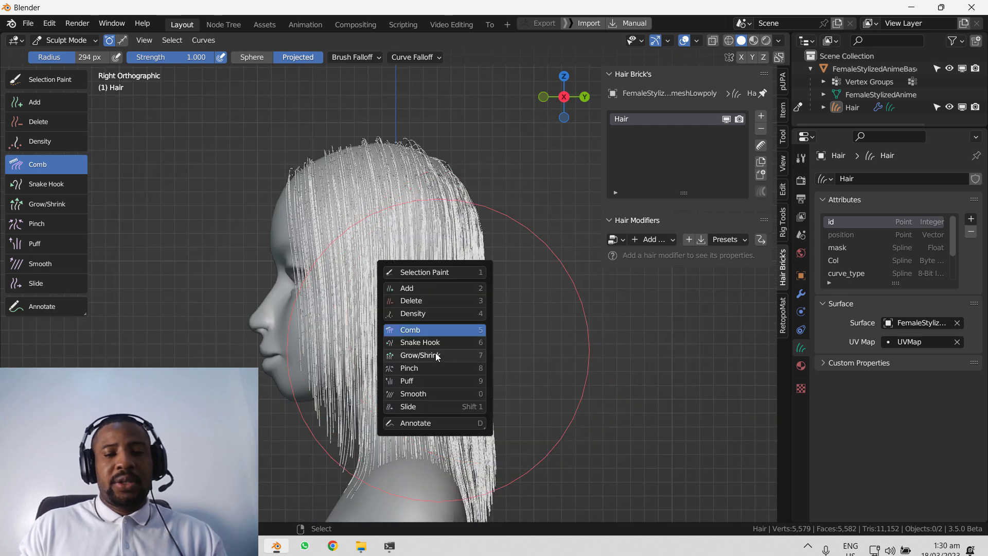
{"action": "left_click", "coordinate": [68, 205]}
{"action": "key", "text": "KP_Decimal"}
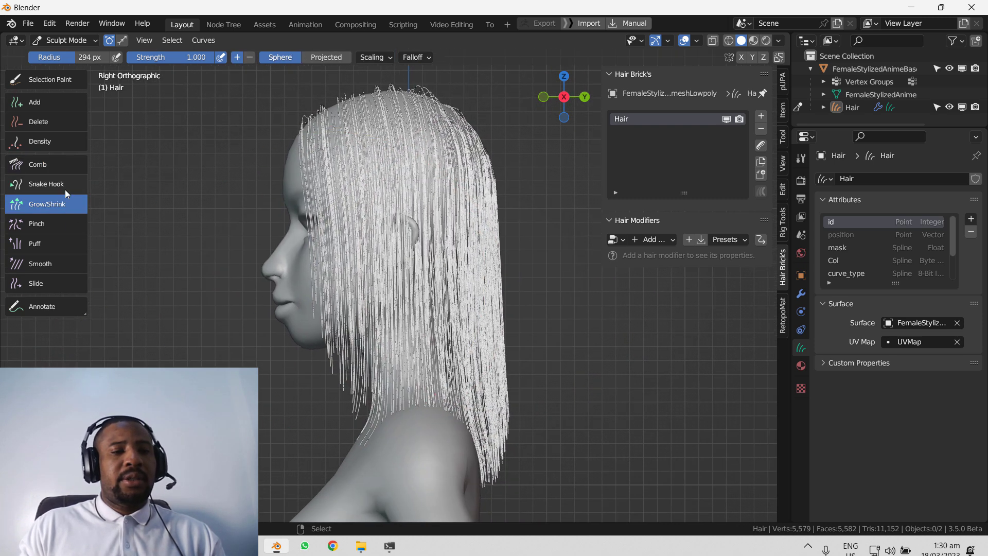
{"action": "left_click", "coordinate": [66, 190]}
{"action": "key", "text": "f"}
{"action": "left_click", "coordinate": [348, 319]}
{"action": "mouse_move", "coordinate": [360, 344]}
{"action": "left_mouse_down"}
{"action": "mouse_move", "coordinate": [361, 373]}
{"action": "mouse_move", "coordinate": [369, 363]}
{"action": "mouse_move", "coordinate": [369, 371]}
{"action": "left_mouse_up"}
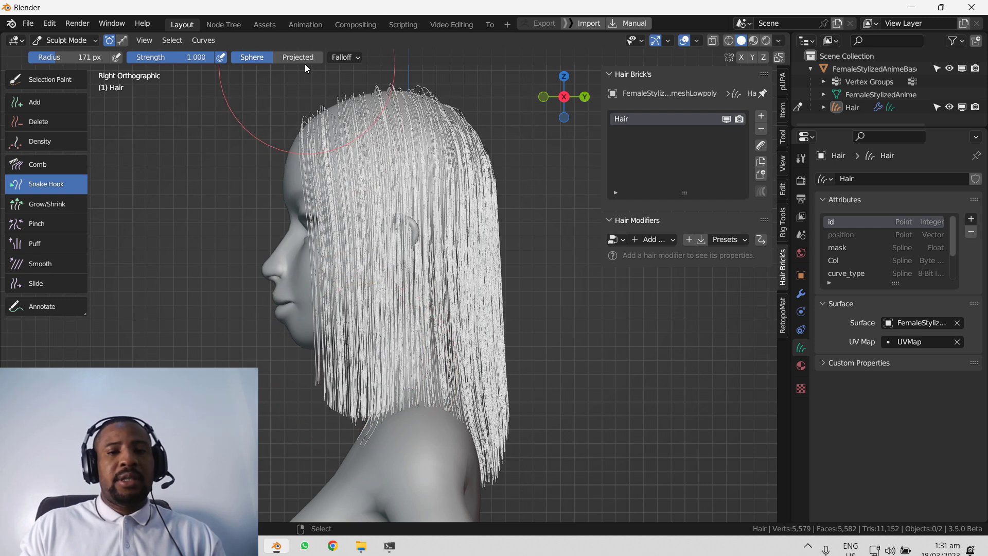
Step: Switch Snake Hook to Projected falloff with a 204 px radius and even out the side hair
{"action": "left_click", "coordinate": [298, 57]}
{"action": "key", "text": "f"}
{"action": "left_click", "coordinate": [391, 281]}
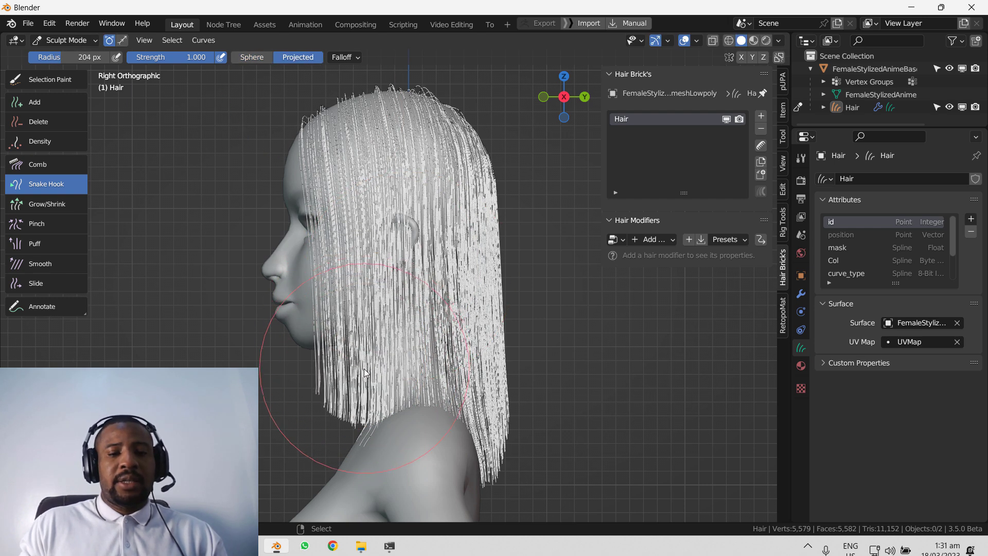
{"action": "middle_click_drag", "start_coordinate": [391, 298], "coordinate": [162, 242]}
Step: Trim the hair tips above the shoulder with the Grow/Shrink brush set to shrink at an 85 px radius
{"action": "left_click", "coordinate": [51, 205]}
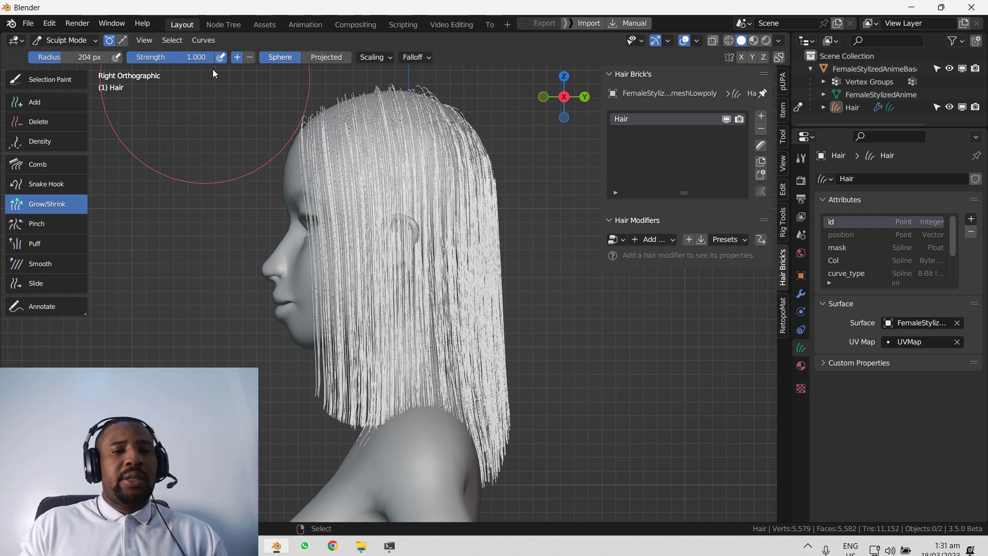
{"action": "key", "text": "f"}
{"action": "left_click", "coordinate": [519, 387]}
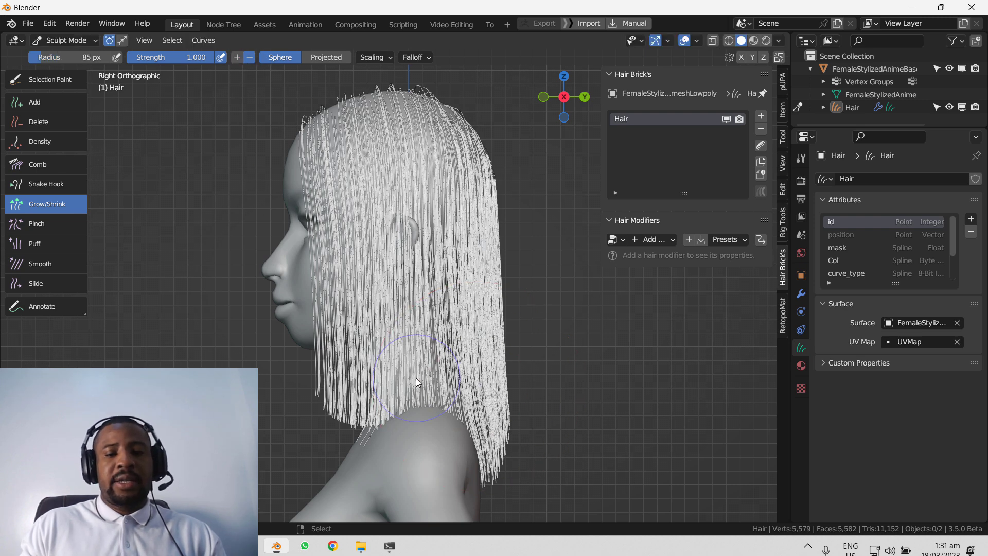
{"action": "mouse_move", "coordinate": [345, 439]}
{"action": "left_mouse_down"}
{"action": "mouse_move", "coordinate": [546, 422]}
{"action": "mouse_move", "coordinate": [498, 430]}
{"action": "mouse_move", "coordinate": [484, 422]}
{"action": "left_mouse_up"}
{"action": "middle_click_drag", "start_coordinate": [484, 422], "coordinate": [517, 421]}
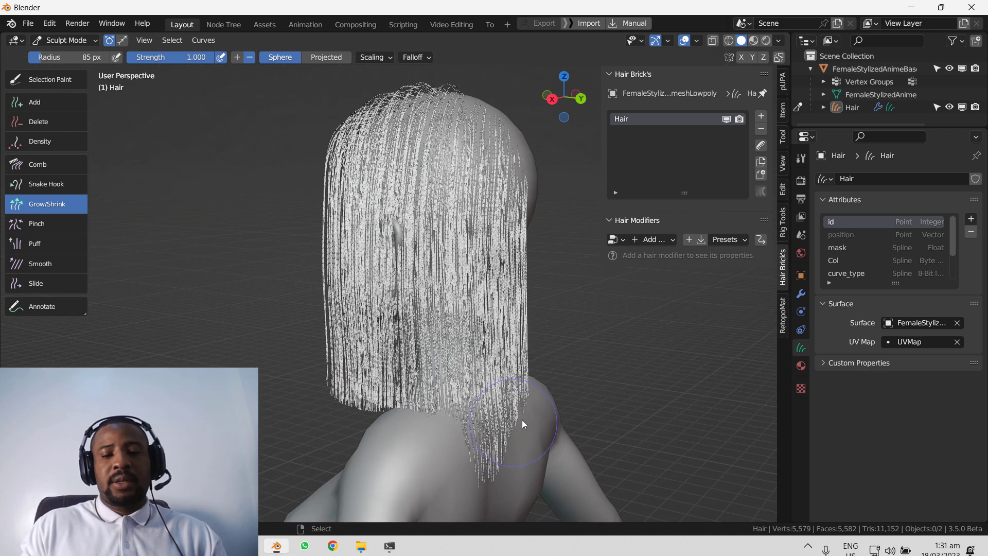
Step: Switch Grow/Shrink to Projected falloff and shorten the long strands at the back to an even length
{"action": "left_click", "coordinate": [329, 57]}
{"action": "mouse_move", "coordinate": [481, 426]}
{"action": "left_mouse_down"}
{"action": "mouse_move", "coordinate": [496, 436]}
{"action": "mouse_move", "coordinate": [474, 437]}
{"action": "mouse_move", "coordinate": [542, 404]}
{"action": "left_mouse_up"}
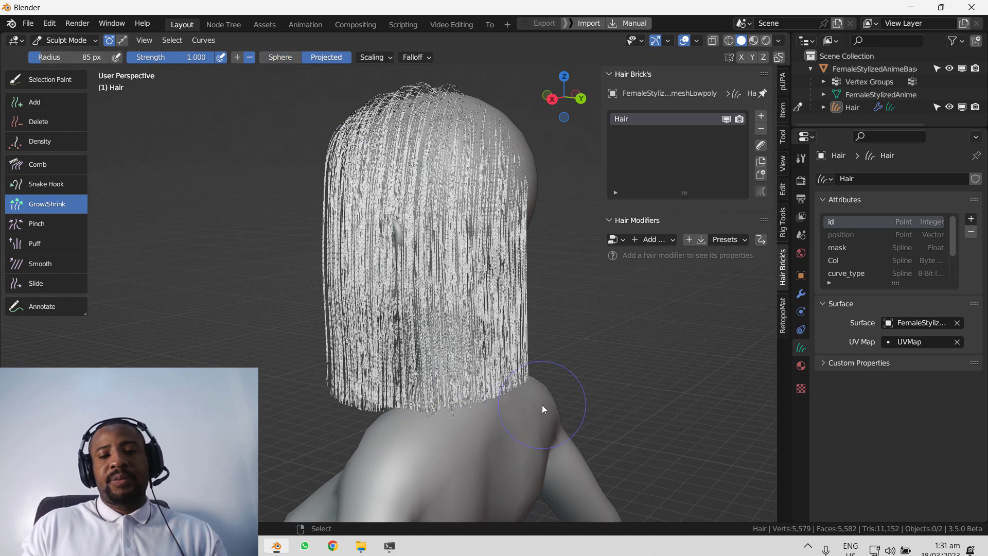
{"action": "key", "text": "KP_3"}
{"action": "mouse_move", "coordinate": [464, 428]}
{"action": "left_mouse_down"}
{"action": "mouse_move", "coordinate": [292, 428]}
{"action": "mouse_move", "coordinate": [613, 415]}
{"action": "left_mouse_up"}
Step: Return the hair to Object Mode and show it from the front
{"action": "key", "text": "KP_1"}
{"action": "scroll", "coordinate": [520, 382], "scroll_direction": "down", "scroll_amount": 2}
{"action": "middle_click_drag", "start_coordinate": [517, 382], "coordinate": [397, 381]}
{"action": "key", "text": "ctrl+Tab"}
{"action": "left_click", "coordinate": [447, 254]}
{"action": "key", "text": "KP_1"}
{"action": "scroll", "coordinate": [486, 227], "scroll_direction": "up", "scroll_amount": 1}
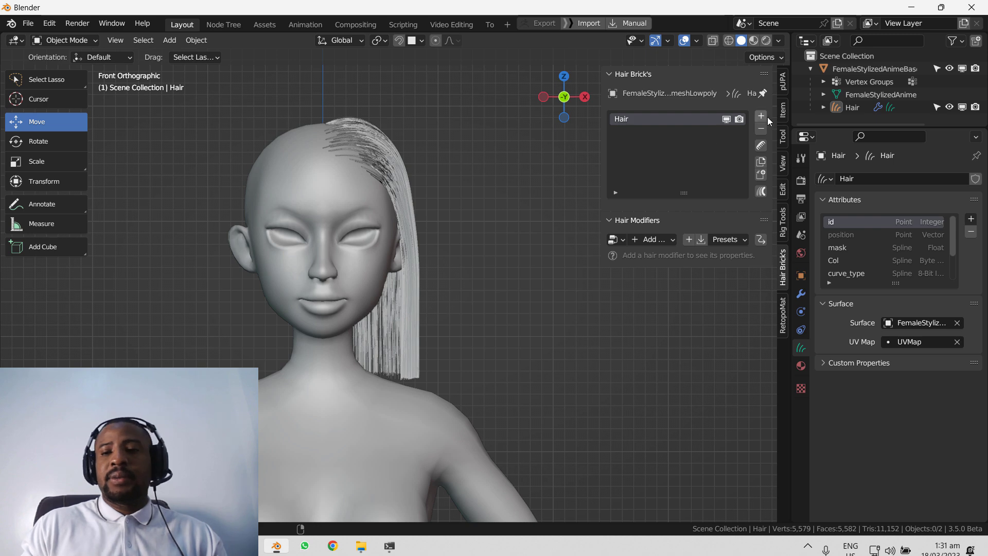
Step: Comb the lower side hair outward from the neck in Sculpt Mode and return to Object Mode
{"action": "left_click", "coordinate": [761, 145]}
{"action": "left_click", "coordinate": [38, 164]}
{"action": "mouse_move", "coordinate": [348, 339]}
{"action": "left_mouse_down"}
{"action": "mouse_move", "coordinate": [384, 363]}
{"action": "mouse_move", "coordinate": [415, 353]}
{"action": "left_mouse_up"}
{"action": "middle_click_drag", "start_coordinate": [528, 306], "coordinate": [464, 307]}
{"action": "key", "text": "ctrl+Tab"}
{"action": "left_click", "coordinate": [362, 306]}
{"action": "key", "text": "KP_1"}
{"action": "middle_click_drag", "start_coordinate": [471, 250], "coordinate": [443, 246]}
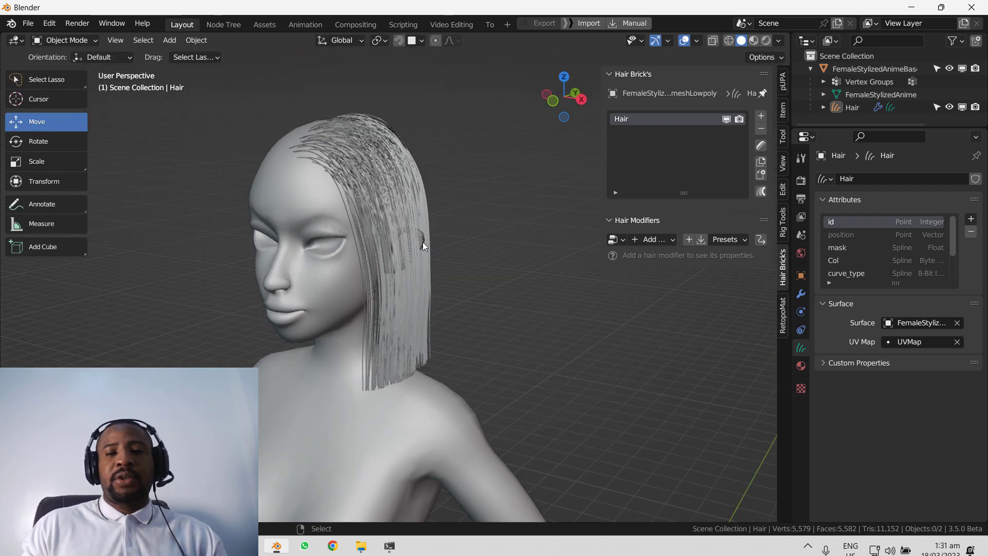
Step: Add an Interpolate hair effect and choose the body mesh as its surface object
{"action": "scroll", "coordinate": [489, 247], "scroll_direction": "up", "scroll_amount": 3}
{"action": "left_click", "coordinate": [654, 240]}
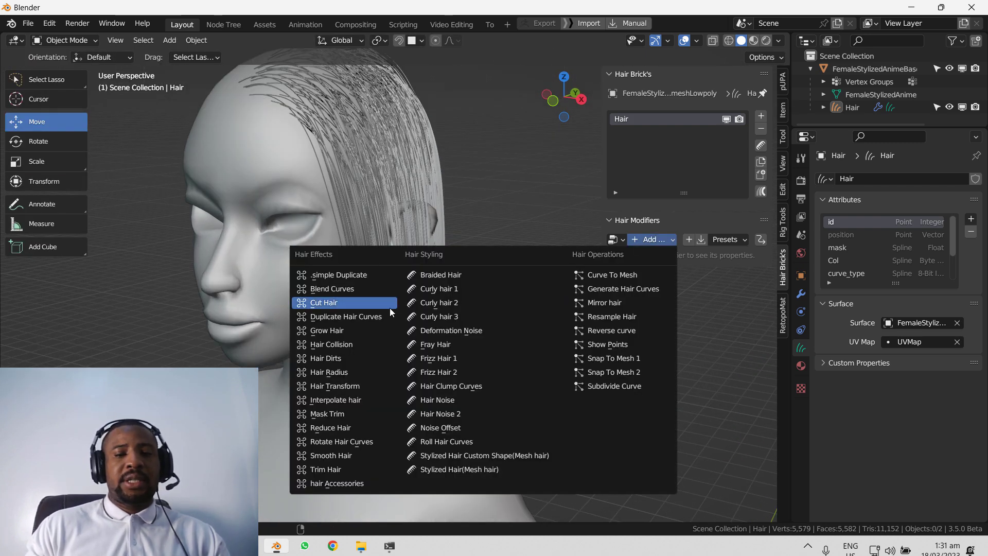
{"action": "left_click", "coordinate": [349, 400]}
{"action": "left_click", "coordinate": [757, 277]}
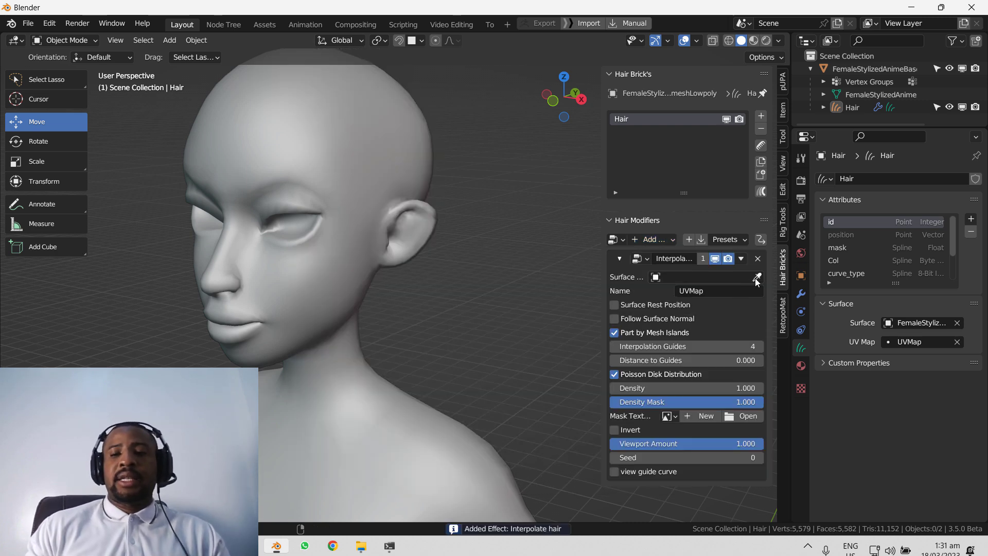
{"action": "left_click", "coordinate": [366, 219]}
Step: Assign the existing image I as the mask texture of the Interpolate hair effect
{"action": "scroll", "coordinate": [493, 329], "scroll_direction": "down", "scroll_amount": 3}
{"action": "middle_click_drag", "start_coordinate": [493, 329], "coordinate": [427, 353]}
{"action": "middle_click_drag", "start_coordinate": [460, 277], "coordinate": [494, 280]}
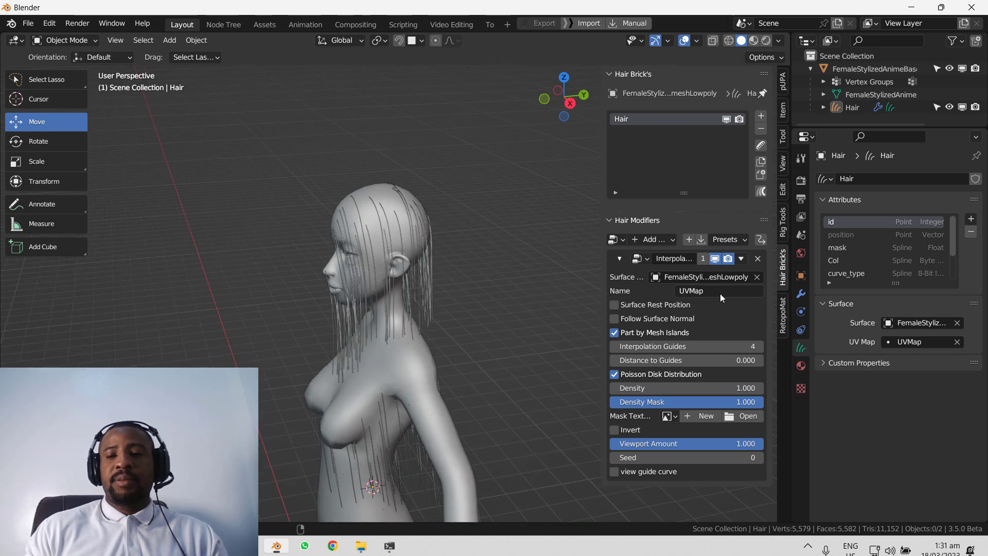
{"action": "left_click", "coordinate": [667, 416]}
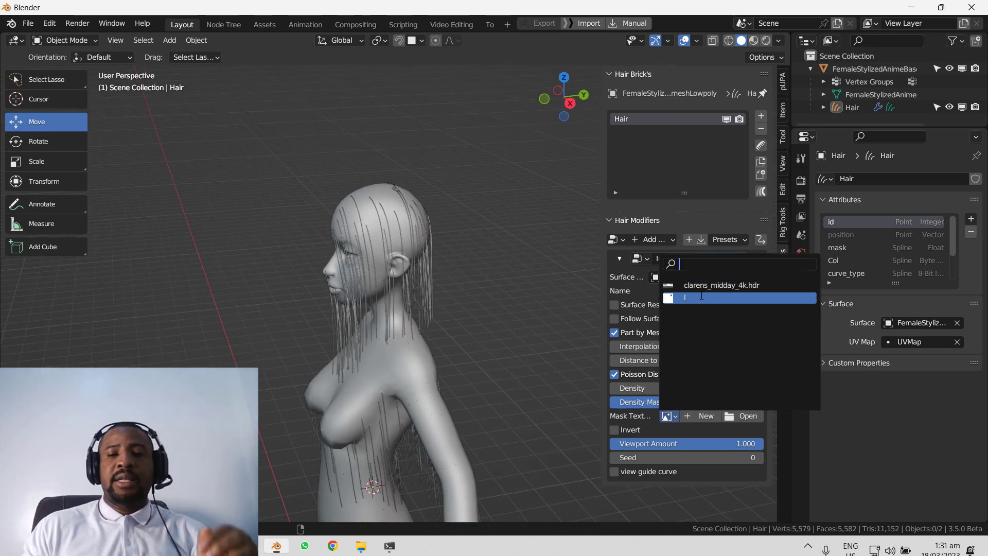
{"action": "left_click", "coordinate": [721, 283]}
Step: Examine how the interpolated hair is distributed over the body in solid and wireframe display
{"action": "middle_click_drag", "start_coordinate": [421, 303], "coordinate": [363, 230]}
{"action": "left_click", "coordinate": [362, 229]}
{"action": "scroll", "coordinate": [366, 234], "scroll_direction": "down", "scroll_amount": 4}
{"action": "key", "text": "shift+z"}
{"action": "middle_click_drag", "start_coordinate": [410, 296], "coordinate": [448, 303]}
{"action": "left_click", "coordinate": [438, 310]}
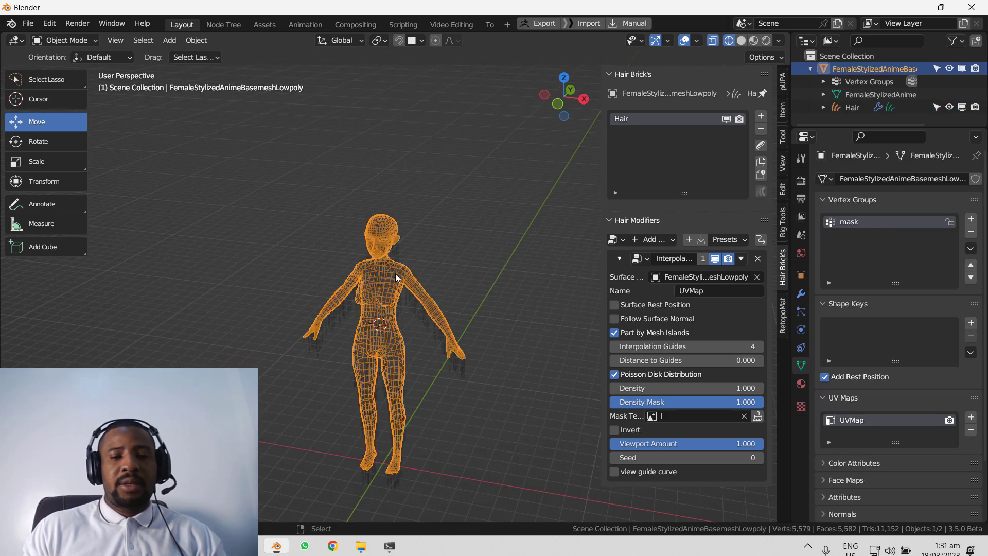
{"action": "left_click", "coordinate": [416, 342]}
{"action": "key", "text": "shift+z"}
{"action": "scroll", "coordinate": [370, 319], "scroll_direction": "up", "scroll_amount": 2}
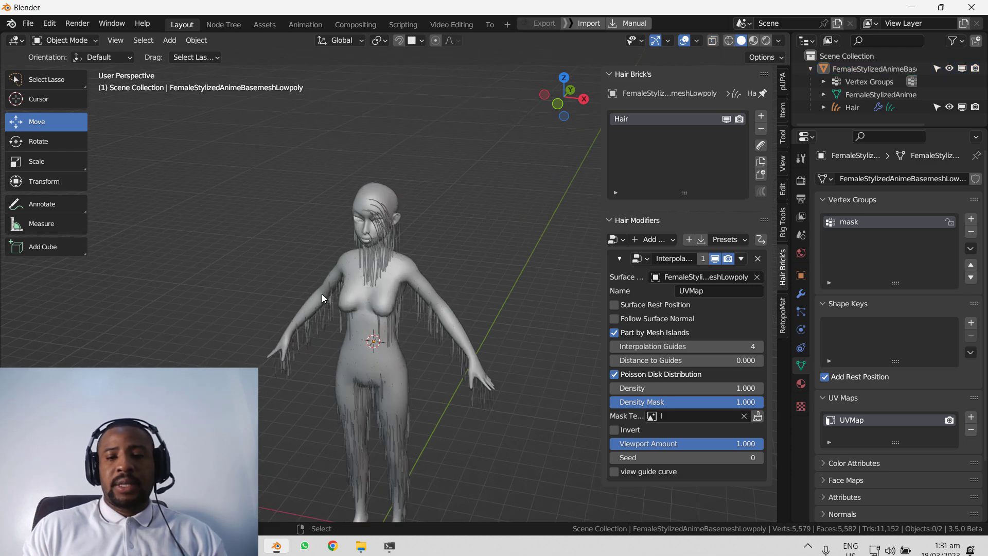
Step: Set the body mesh's origin to its geometry and snap the 3D cursor to it
{"action": "left_click", "coordinate": [335, 288]}
{"action": "mouse_move", "coordinate": [375, 259]}
{"action": "middle_mouse_down"}
{"action": "mouse_move", "coordinate": [461, 252]}
{"action": "mouse_move", "coordinate": [476, 228]}
{"action": "middle_mouse_up"}
{"action": "scroll", "coordinate": [449, 242], "scroll_direction": "up", "scroll_amount": 2}
{"action": "key", "text": "shift+z"}
{"action": "left_click", "coordinate": [439, 275]}
{"action": "key", "text": "q"}
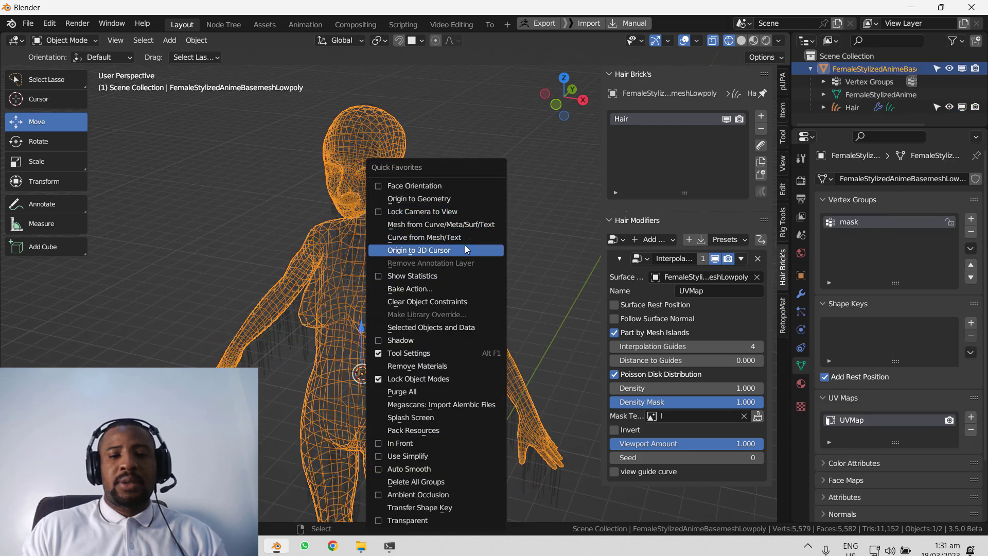
{"action": "left_click", "coordinate": [439, 199]}
{"action": "key", "text": "shift+s"}
{"action": "left_click", "coordinate": [452, 347]}
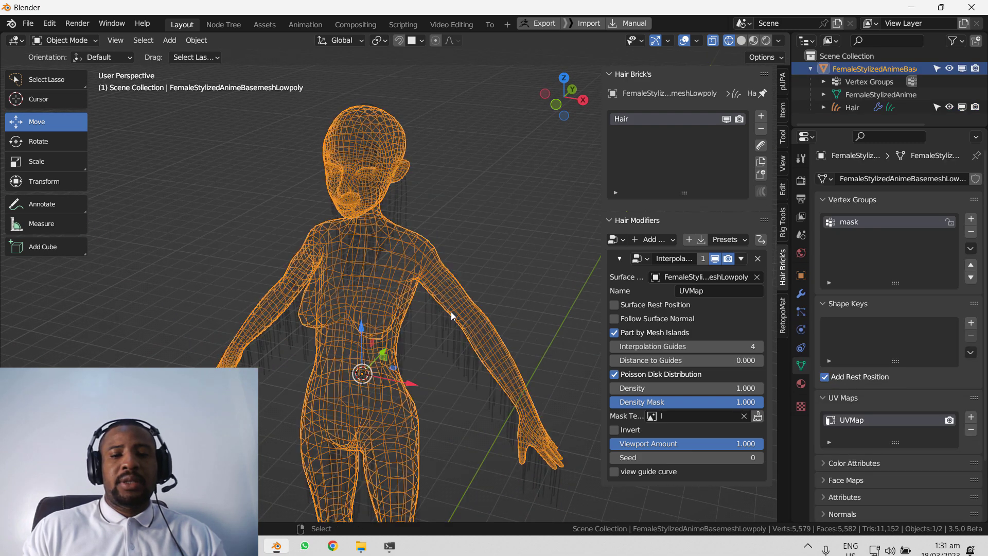
Step: Select the hair in solid display and set its origin to the 3D cursor
{"action": "key", "text": "alt+a"}
{"action": "key", "text": "shift+z"}
{"action": "left_click", "coordinate": [406, 189]}
{"action": "key", "text": "q"}
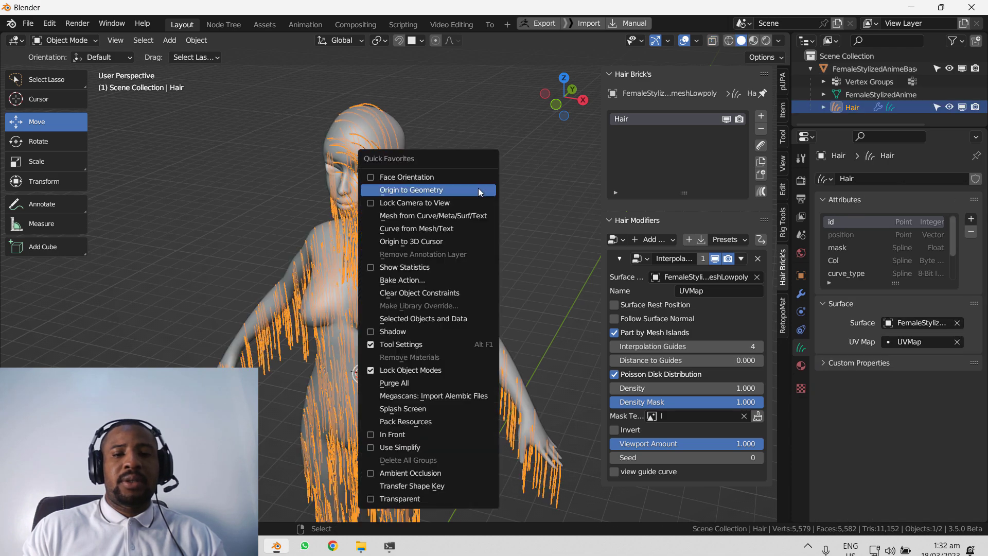
{"action": "left_click", "coordinate": [461, 241]}
{"action": "middle_click_drag", "start_coordinate": [461, 242], "coordinate": [441, 242]}
{"action": "key", "text": "shift+z"}
{"action": "key", "text": "shift+z"}
Step: Invert the Interpolate hair mask to restrict hair to the scalp, and deselect everything
{"action": "left_click", "coordinate": [645, 305]}
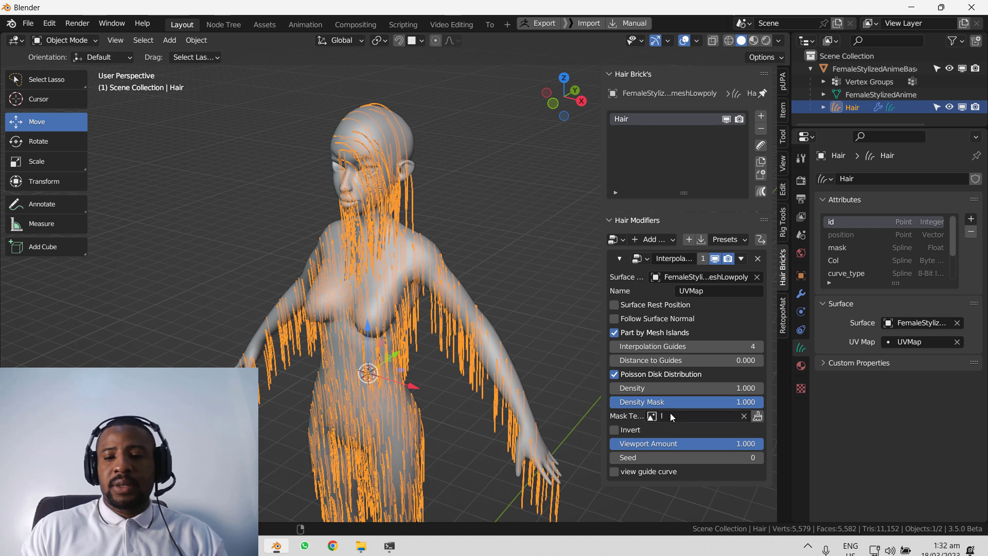
{"action": "left_click", "coordinate": [630, 431]}
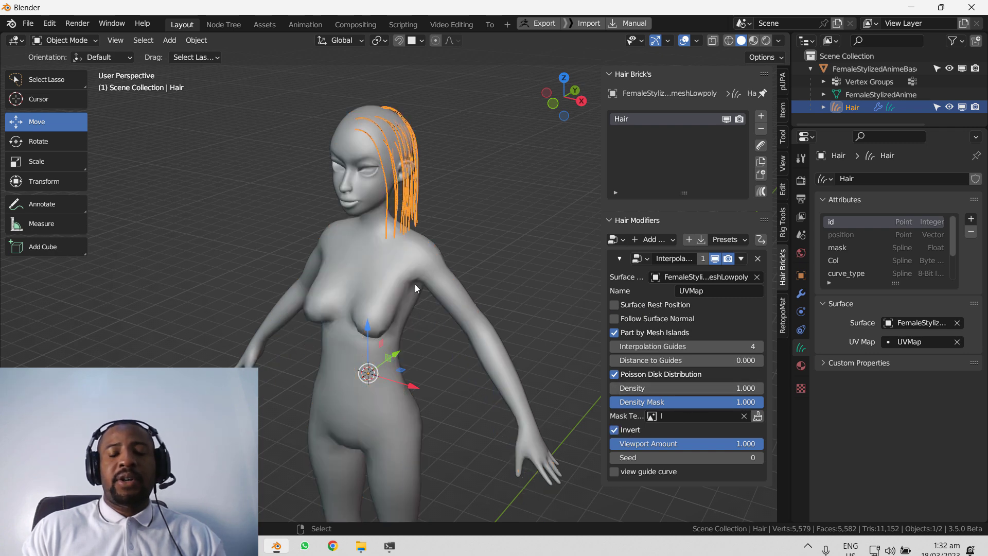
{"action": "middle_click_drag", "start_coordinate": [416, 284], "coordinate": [396, 282]}
{"action": "scroll", "coordinate": [431, 271], "scroll_direction": "up", "scroll_amount": 2}
{"action": "middle_click_drag", "start_coordinate": [432, 252], "coordinate": [435, 297], "text": "shift"}
{"action": "key", "text": "alt+a"}
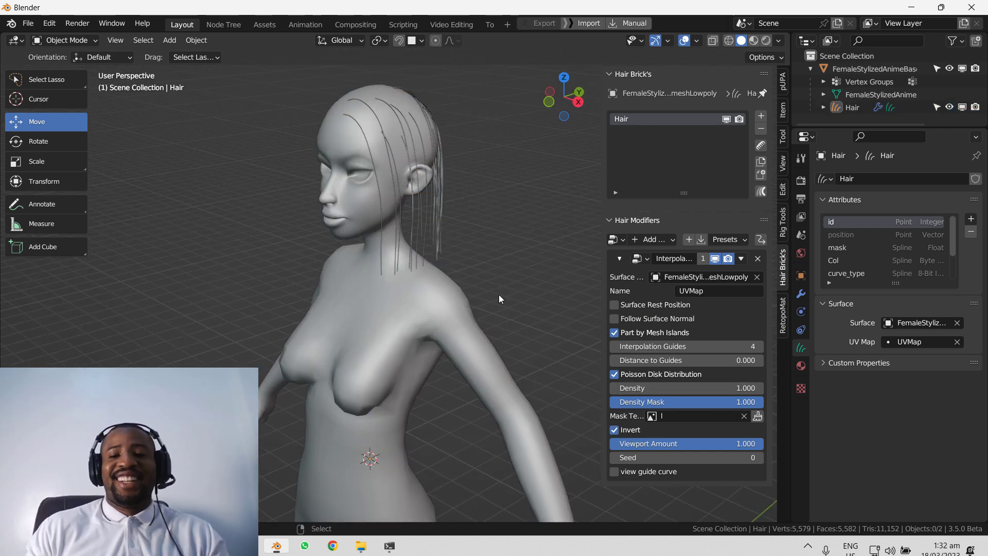
Step: Raise the Interpolate hair density until the half scalp is fully covered, and collapse the effect's settings
{"action": "left_click_drag", "start_coordinate": [684, 388], "coordinate": [751, 388]}
{"action": "scroll", "coordinate": [397, 252], "scroll_direction": "up", "scroll_amount": 2}
{"action": "mouse_move", "coordinate": [397, 252]}
{"action": "middle_mouse_down"}
{"action": "mouse_move", "coordinate": [417, 264]}
{"action": "mouse_move", "coordinate": [450, 322]}
{"action": "mouse_move", "coordinate": [389, 260]}
{"action": "middle_mouse_up"}
{"action": "left_click_drag", "start_coordinate": [728, 389], "coordinate": [773, 390]}
{"action": "scroll", "coordinate": [260, 258], "scroll_direction": "down", "scroll_amount": 3}
{"action": "middle_click_drag", "start_coordinate": [260, 258], "coordinate": [297, 222], "text": "alt"}
{"action": "scroll", "coordinate": [335, 228], "scroll_direction": "up", "scroll_amount": 2}
{"action": "left_click", "coordinate": [620, 258]}
Step: Add a Mirror hair operation to copy the hair across the X axis
{"action": "left_click", "coordinate": [652, 239]}
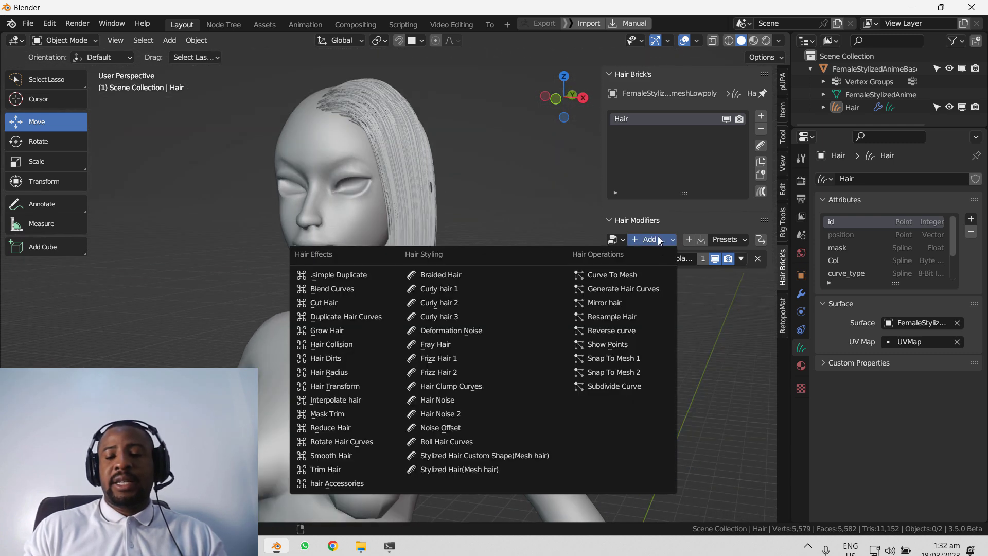
{"action": "left_click", "coordinate": [634, 301]}
{"action": "middle_click_drag", "start_coordinate": [361, 232], "coordinate": [477, 218]}
{"action": "scroll", "coordinate": [478, 218], "scroll_direction": "up", "scroll_amount": 2}
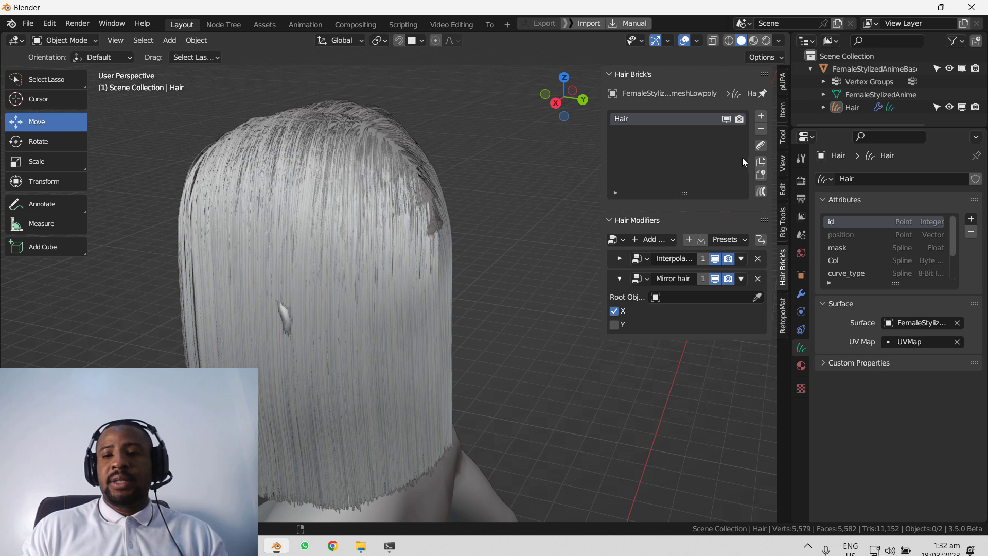
Step: Try a Hair Collision effect with the body mesh as collision object, and remove it
{"action": "left_click", "coordinate": [654, 240]}
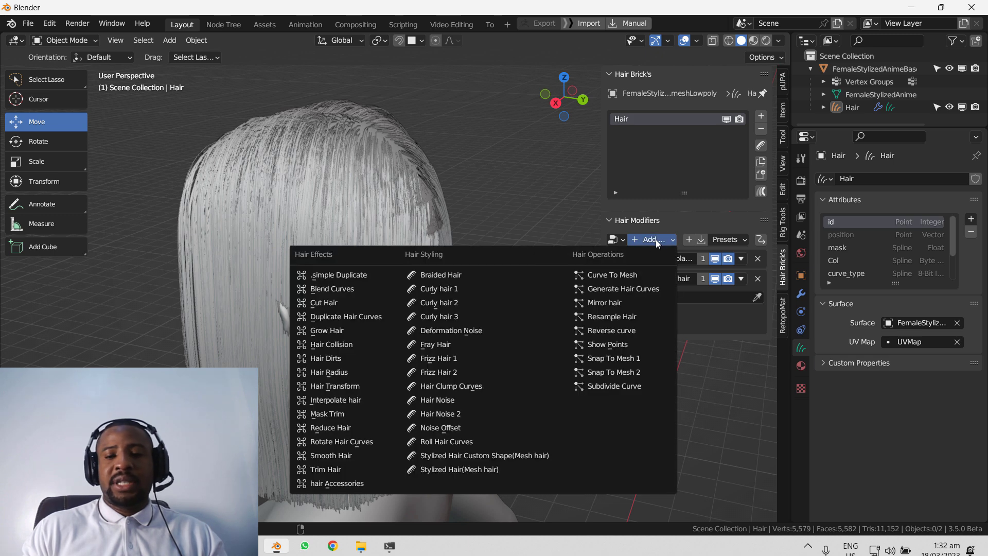
{"action": "left_click", "coordinate": [360, 344]}
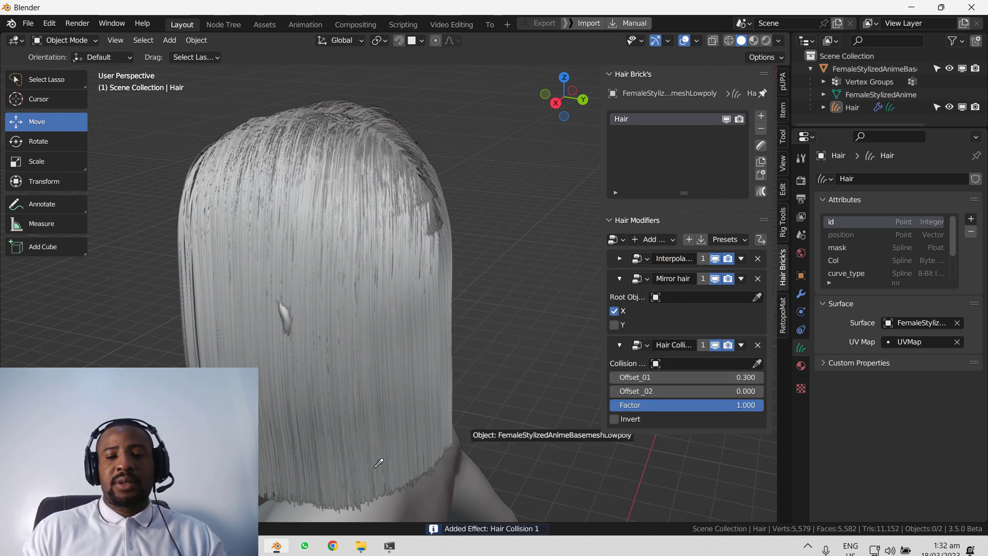
{"action": "left_click", "coordinate": [436, 486]}
{"action": "middle_click_drag", "start_coordinate": [459, 274], "coordinate": [375, 286]}
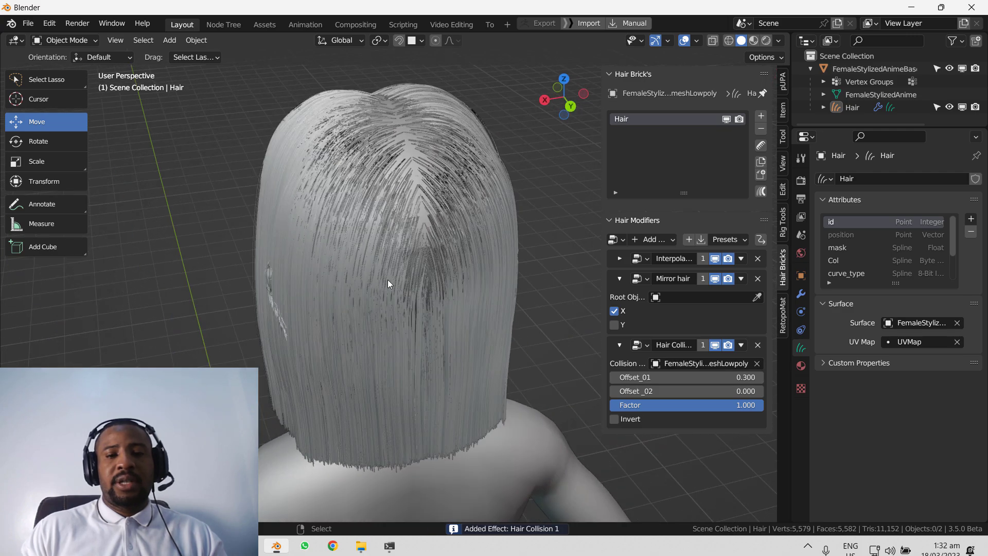
{"action": "middle_click_drag", "start_coordinate": [369, 222], "coordinate": [520, 231]}
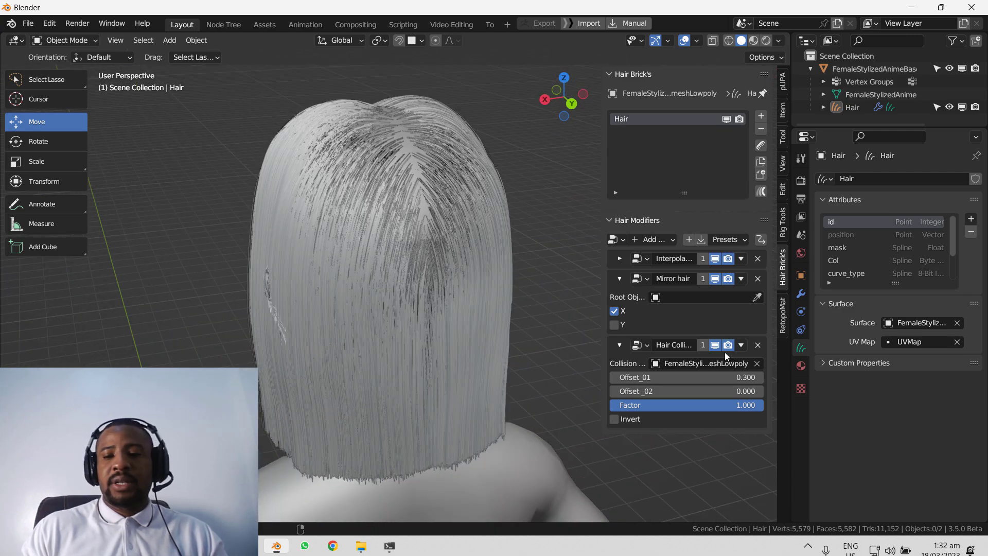
{"action": "left_click", "coordinate": [757, 345]}
{"action": "middle_click_drag", "start_coordinate": [501, 301], "coordinate": [503, 274]}
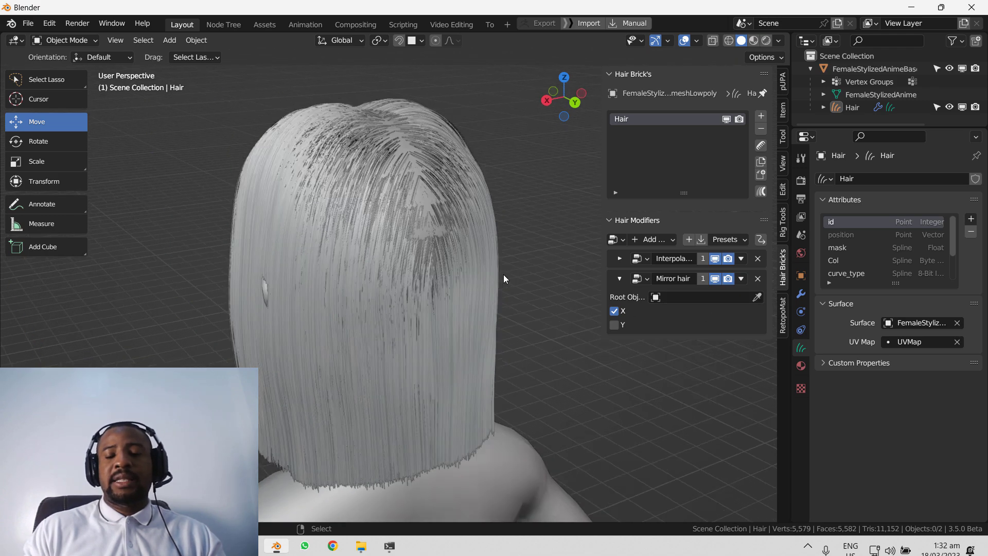
Step: Comb the crown and back hair in Sculpt Mode to close the parting at the back of the head
{"action": "left_click", "coordinate": [761, 147]}
{"action": "middle_click_drag", "start_coordinate": [403, 234], "coordinate": [426, 252]}
{"action": "mouse_move", "coordinate": [426, 214]}
{"action": "left_mouse_down"}
{"action": "mouse_move", "coordinate": [440, 215]}
{"action": "mouse_move", "coordinate": [413, 220]}
{"action": "left_mouse_up"}
{"action": "middle_click_drag", "start_coordinate": [413, 220], "coordinate": [429, 233]}
{"action": "left_click_drag", "start_coordinate": [414, 207], "coordinate": [446, 194]}
{"action": "mouse_move", "coordinate": [447, 193]}
{"action": "middle_mouse_down"}
{"action": "mouse_move", "coordinate": [385, 206]}
{"action": "mouse_move", "coordinate": [403, 152]}
{"action": "middle_mouse_up"}
{"action": "left_click_drag", "start_coordinate": [403, 152], "coordinate": [411, 147]}
{"action": "middle_click_drag", "start_coordinate": [452, 220], "coordinate": [410, 212]}
{"action": "left_click_drag", "start_coordinate": [398, 296], "coordinate": [410, 440]}
{"action": "middle_click_drag", "start_coordinate": [415, 319], "coordinate": [419, 200]}
{"action": "mouse_move", "coordinate": [419, 198]}
{"action": "left_mouse_down"}
{"action": "mouse_move", "coordinate": [424, 190]}
{"action": "mouse_move", "coordinate": [418, 211]}
{"action": "mouse_move", "coordinate": [427, 201]}
{"action": "left_mouse_up"}
{"action": "middle_click_drag", "start_coordinate": [426, 277], "coordinate": [394, 205]}
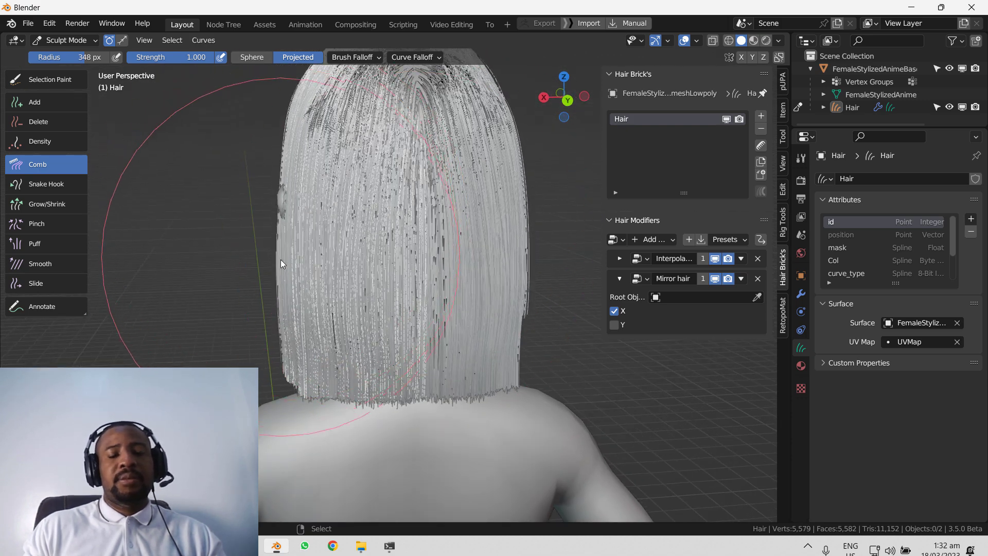
Step: Comb the top and side hair from the front, and return to Object Mode
{"action": "key", "text": "KP_1"}
{"action": "left_click_drag", "start_coordinate": [492, 292], "coordinate": [486, 305]}
{"action": "left_click_drag", "start_coordinate": [480, 199], "coordinate": [485, 211]}
{"action": "middle_click_drag", "start_coordinate": [484, 232], "coordinate": [437, 245]}
{"action": "mouse_move", "coordinate": [438, 221]}
{"action": "left_mouse_down"}
{"action": "mouse_move", "coordinate": [449, 222]}
{"action": "mouse_move", "coordinate": [448, 212]}
{"action": "left_mouse_up"}
{"action": "key", "text": "KP_1"}
{"action": "mouse_move", "coordinate": [471, 251]}
{"action": "left_mouse_down"}
{"action": "mouse_move", "coordinate": [483, 307]}
{"action": "mouse_move", "coordinate": [478, 384]}
{"action": "left_mouse_up"}
{"action": "scroll", "coordinate": [461, 299], "scroll_direction": "down", "scroll_amount": 3}
{"action": "key", "text": "Tab"}
{"action": "mouse_move", "coordinate": [440, 273]}
{"action": "middle_mouse_down"}
{"action": "mouse_move", "coordinate": [345, 254]}
{"action": "mouse_move", "coordinate": [319, 265]}
{"action": "middle_mouse_up"}
{"action": "middle_click_drag", "start_coordinate": [398, 263], "coordinate": [479, 227]}
Step: Collapse the Mirror hair settings and add a Hair Clump Curves effect with a Guide Distance of 0.010
{"action": "left_click", "coordinate": [619, 279]}
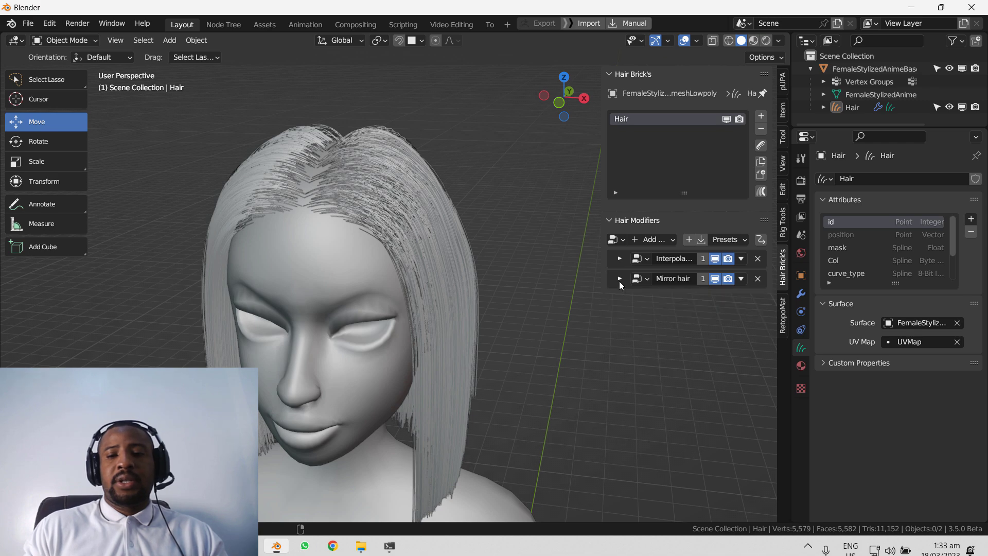
{"action": "left_click", "coordinate": [646, 240]}
{"action": "left_click", "coordinate": [457, 389]}
{"action": "middle_click_drag", "start_coordinate": [458, 388], "coordinate": [412, 379]}
{"action": "left_click_drag", "start_coordinate": [687, 331], "coordinate": [677, 331]}
{"action": "middle_click_drag", "start_coordinate": [486, 336], "coordinate": [243, 330]}
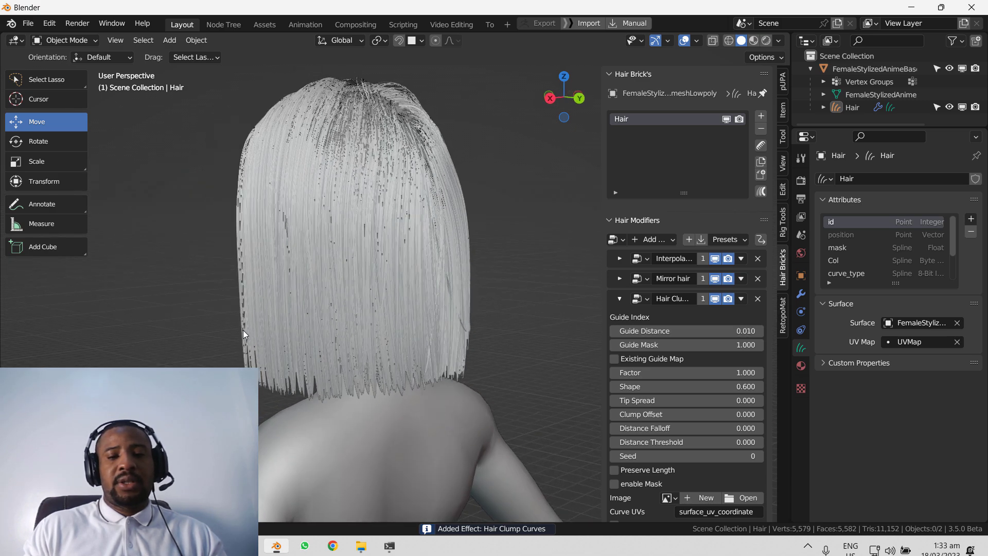
Step: Remove the Hair Clump Curves effect and add a Trim Hair effect with uniform set to 0.980
{"action": "left_click", "coordinate": [757, 299]}
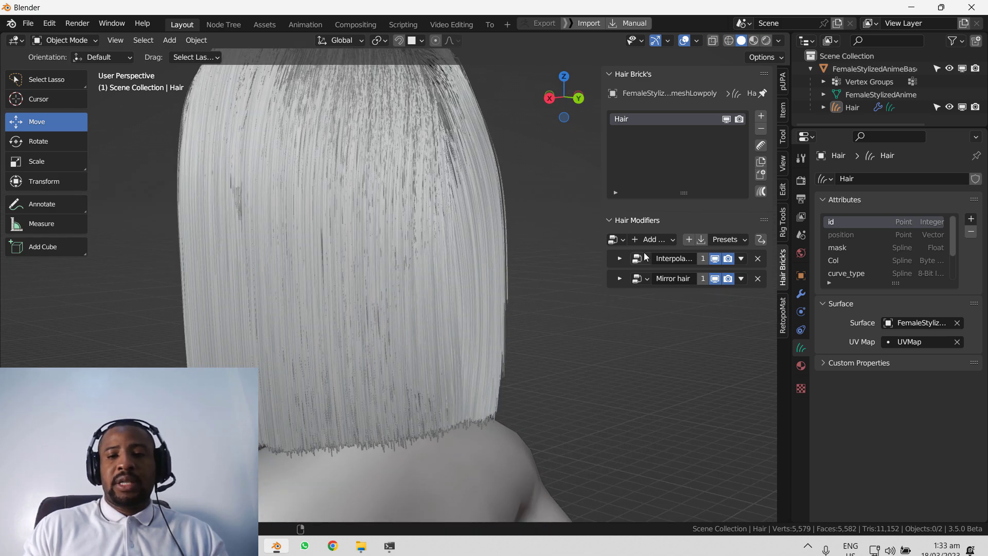
{"action": "left_click", "coordinate": [650, 239]}
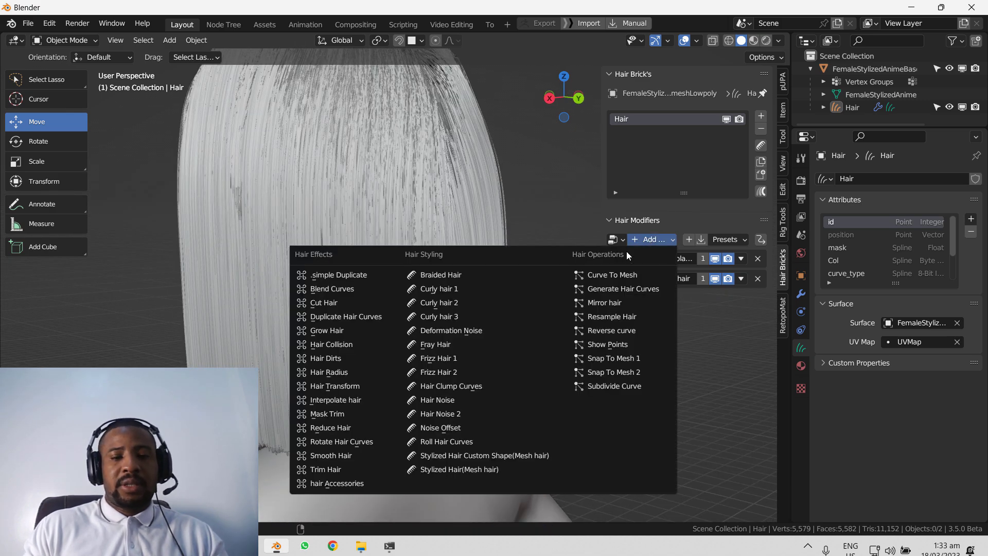
{"action": "left_click", "coordinate": [353, 468]}
{"action": "mouse_move", "coordinate": [687, 317]}
{"action": "left_mouse_down"}
{"action": "mouse_move", "coordinate": [731, 317]}
{"action": "mouse_move", "coordinate": [680, 317]}
{"action": "mouse_move", "coordinate": [677, 331]}
{"action": "mouse_move", "coordinate": [663, 331]}
{"action": "mouse_move", "coordinate": [695, 317]}
{"action": "left_mouse_up"}
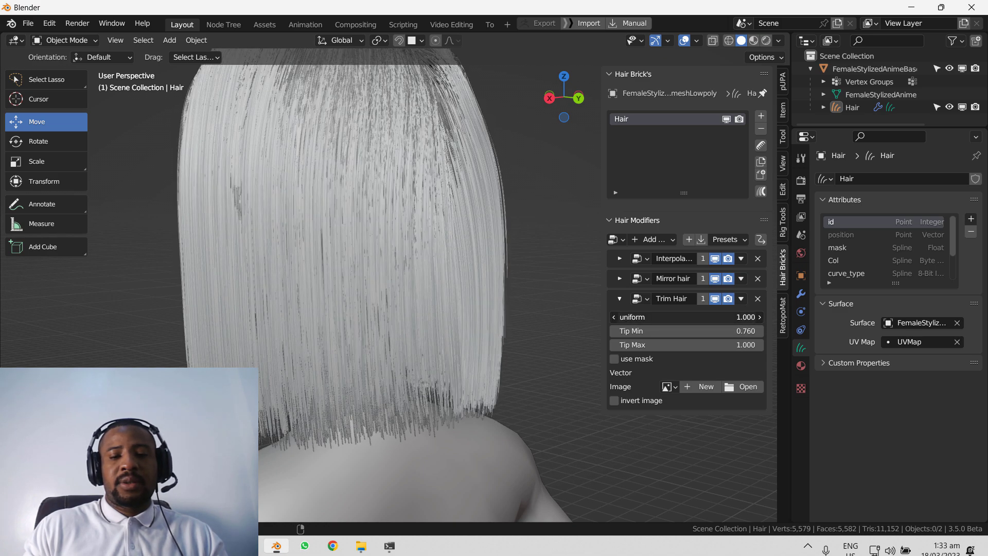
{"action": "middle_click_drag", "start_coordinate": [270, 313], "coordinate": [316, 319]}
{"action": "scroll", "coordinate": [386, 327], "scroll_direction": "down", "scroll_amount": 3}
{"action": "scroll", "coordinate": [316, 320], "scroll_direction": "up", "scroll_amount": 2}
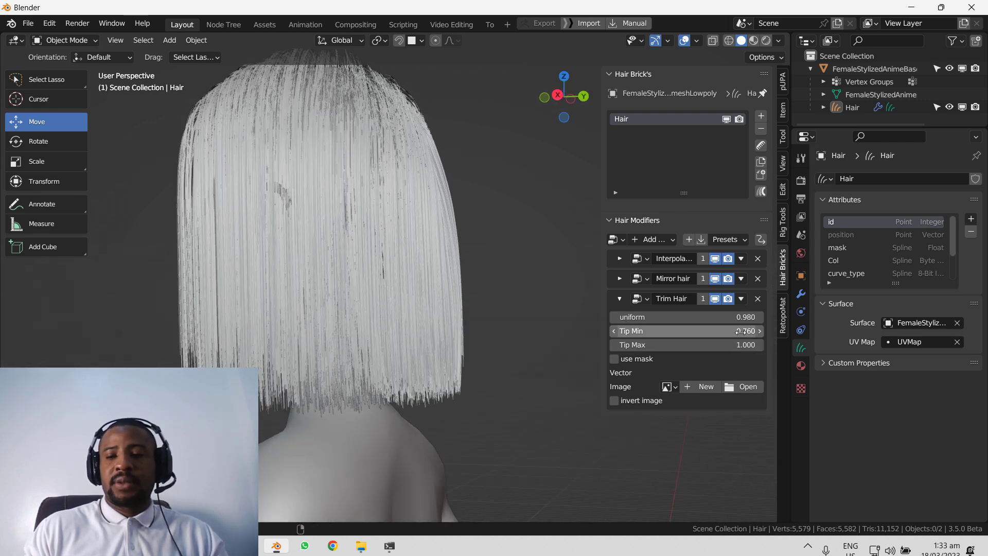
Step: Set the Trim Hair effect's Tip Min to 0.830
{"action": "left_click_drag", "start_coordinate": [685, 331], "coordinate": [696, 331]}
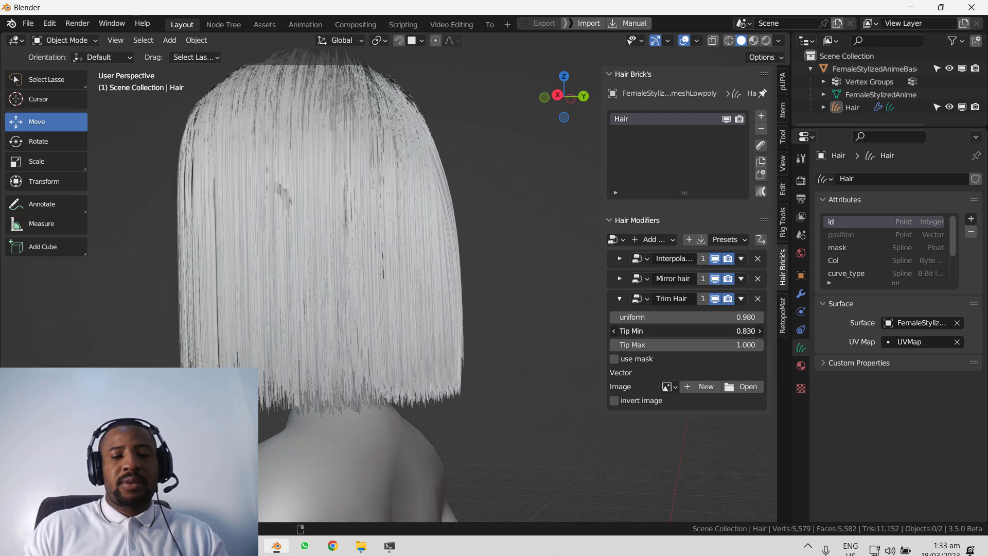
{"action": "middle_click_drag", "start_coordinate": [314, 315], "coordinate": [386, 340]}
{"action": "scroll", "coordinate": [364, 338], "scroll_direction": "down", "scroll_amount": 3}
{"action": "scroll", "coordinate": [419, 348], "scroll_direction": "up", "scroll_amount": 2}
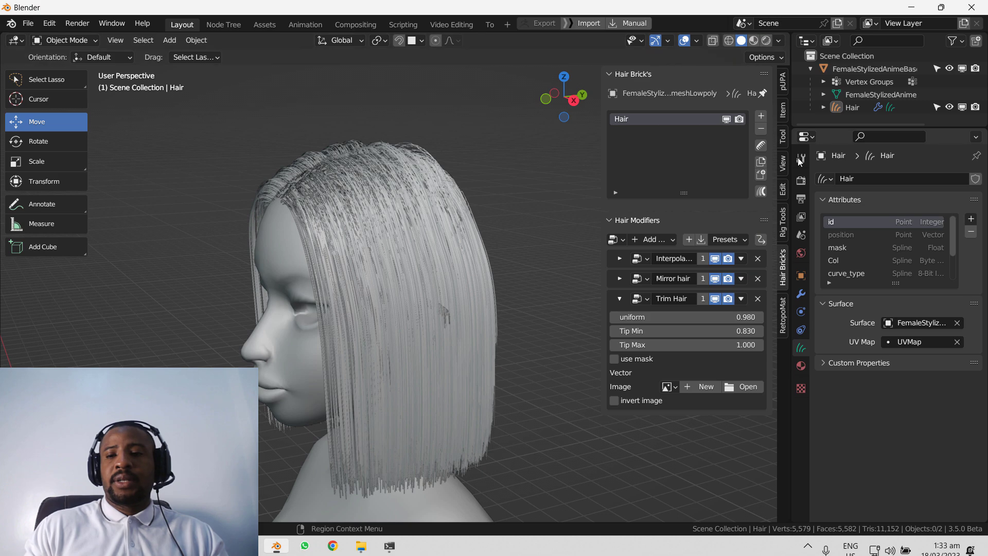
Step: Comb the upper back hair from the side in Sculpt Mode, and return to Object Mode
{"action": "left_click", "coordinate": [761, 146]}
{"action": "middle_click_drag", "start_coordinate": [426, 273], "coordinate": [450, 247]}
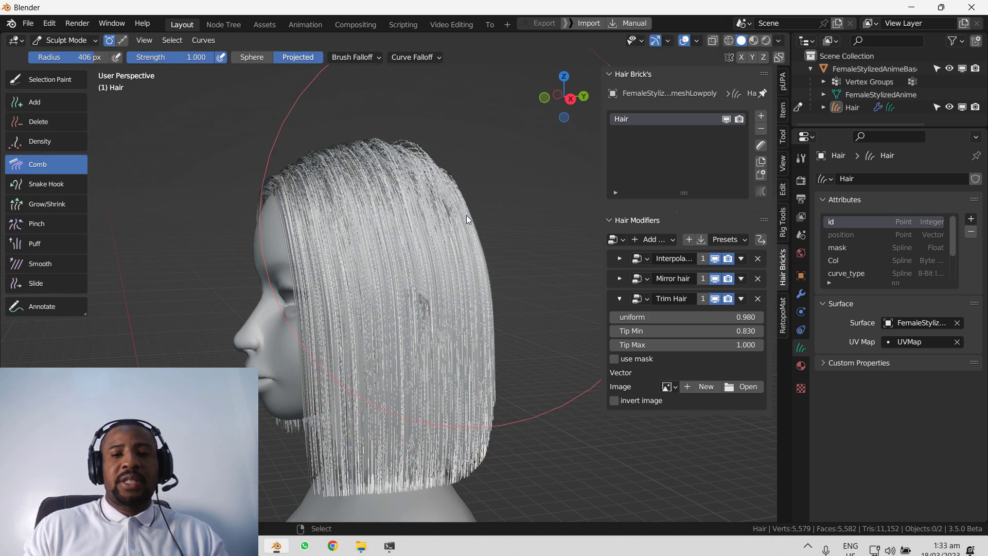
{"action": "middle_click_drag", "start_coordinate": [465, 196], "coordinate": [453, 177]}
{"action": "left_click_drag", "start_coordinate": [453, 178], "coordinate": [457, 170]}
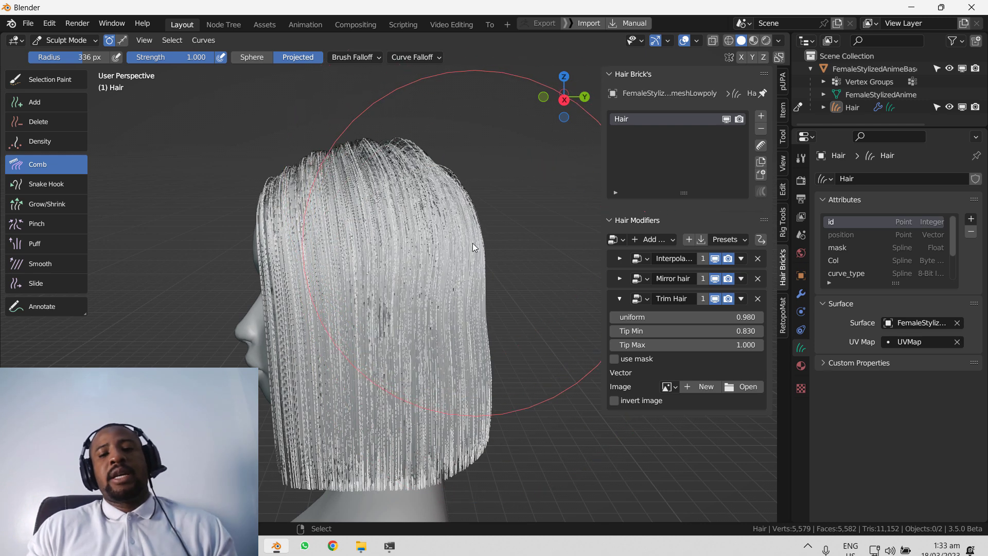
{"action": "key", "text": "KP_1"}
{"action": "scroll", "coordinate": [412, 289], "scroll_direction": "down", "scroll_amount": 2}
{"action": "key", "text": "ctrl+Tab"}
{"action": "left_click", "coordinate": [344, 264]}
Step: Collapse the Trim Hair settings, try a Curly hair 1 effect on the hair, and remove it
{"action": "middle_click_drag", "start_coordinate": [437, 255], "coordinate": [460, 266]}
{"action": "left_click", "coordinate": [619, 299]}
{"action": "left_click", "coordinate": [651, 240]}
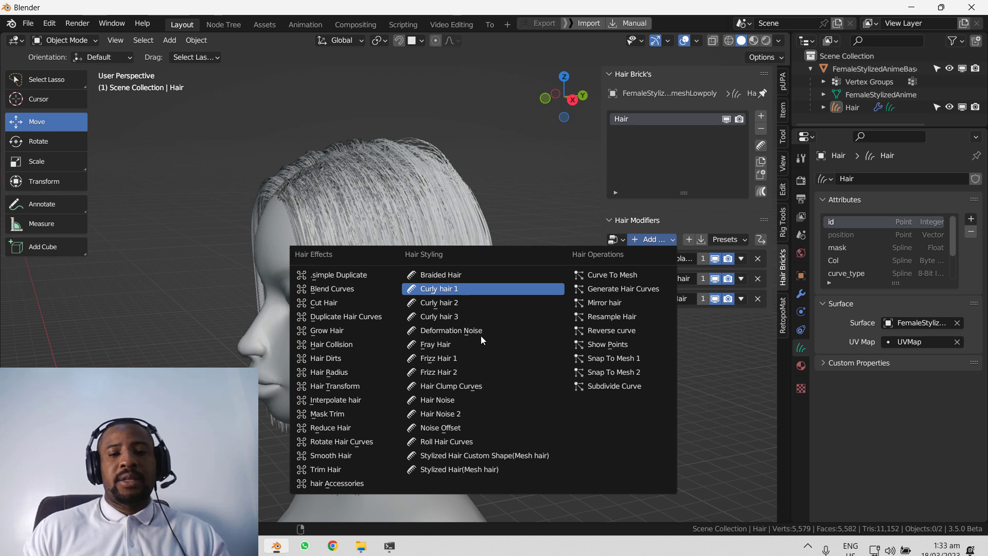
{"action": "key", "text": "Return"}
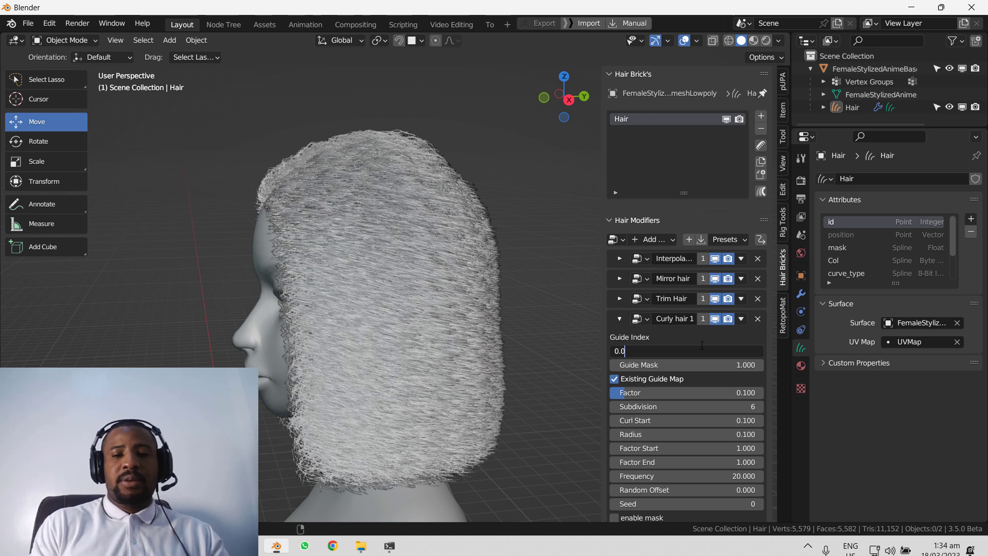
{"action": "left_click", "coordinate": [759, 320]}
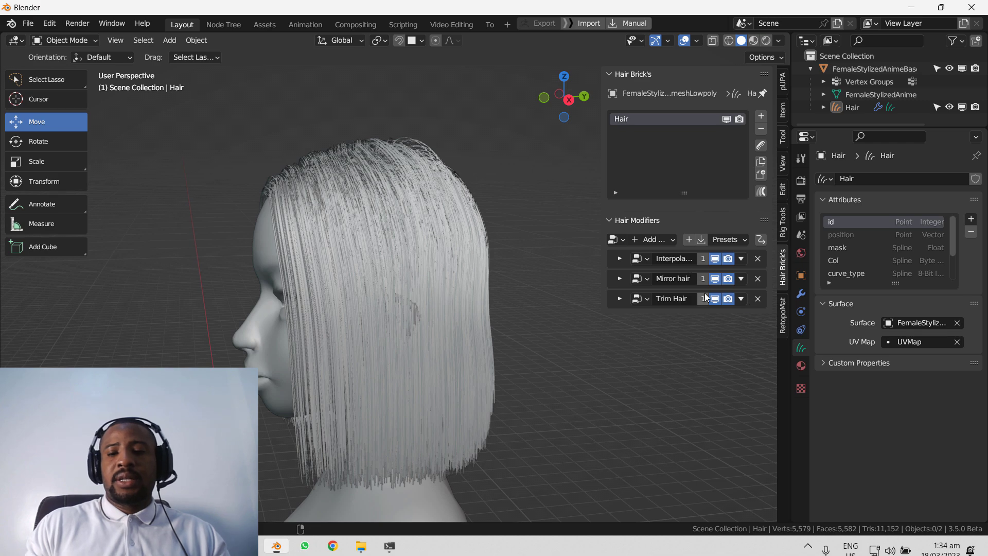
Step: Add a Curly hair 2 effect to the hair and set its falloff min to 0.070
{"action": "left_click", "coordinate": [660, 240]}
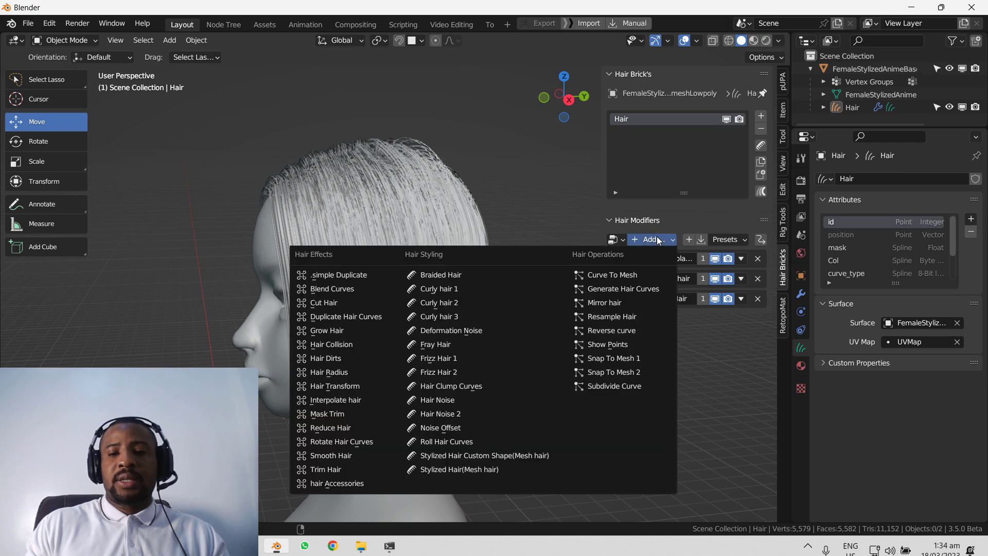
{"action": "left_click", "coordinate": [471, 298]}
{"action": "middle_click_drag", "start_coordinate": [364, 309], "coordinate": [456, 306]}
{"action": "left_click_drag", "start_coordinate": [684, 379], "coordinate": [720, 378]}
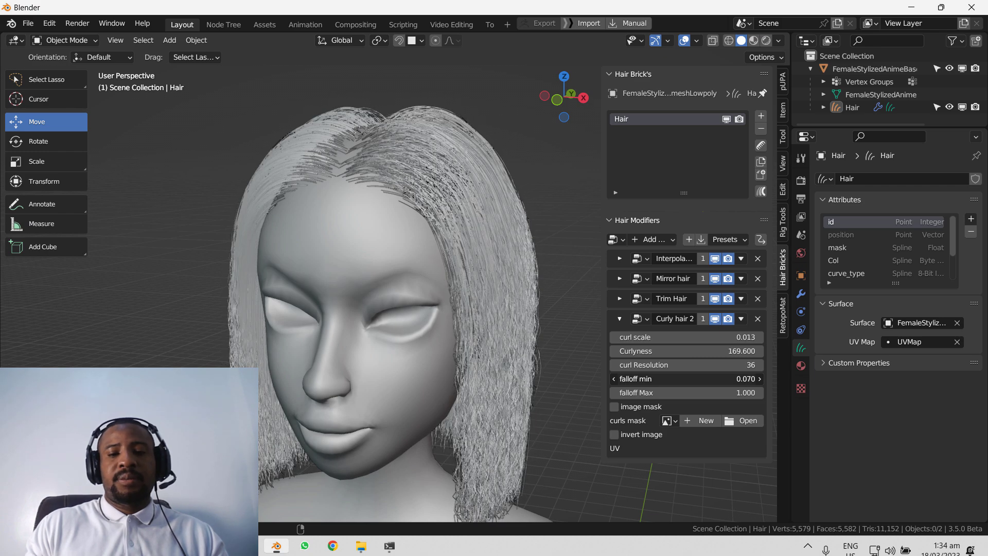
Step: Try a curl scale of -0.047 on the Curly hair 2 effect, and undo it
{"action": "mouse_move", "coordinate": [688, 337]}
{"action": "left_mouse_down"}
{"action": "mouse_move", "coordinate": [696, 337]}
{"action": "mouse_move", "coordinate": [676, 337]}
{"action": "left_mouse_up"}
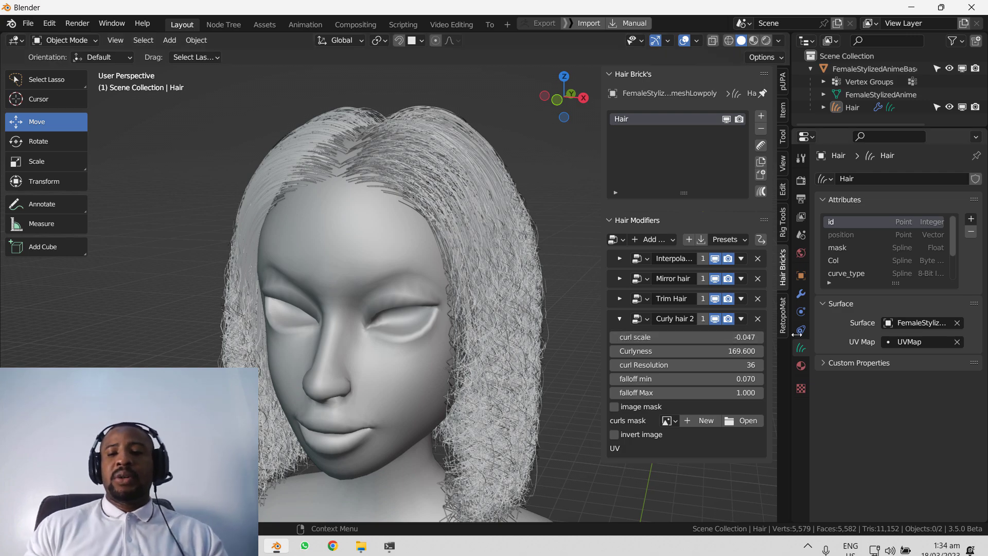
{"action": "key", "text": "ctrl+z"}
{"action": "middle_click_drag", "start_coordinate": [411, 292], "coordinate": [423, 326]}
{"action": "scroll", "coordinate": [424, 326], "scroll_direction": "up", "scroll_amount": 3}
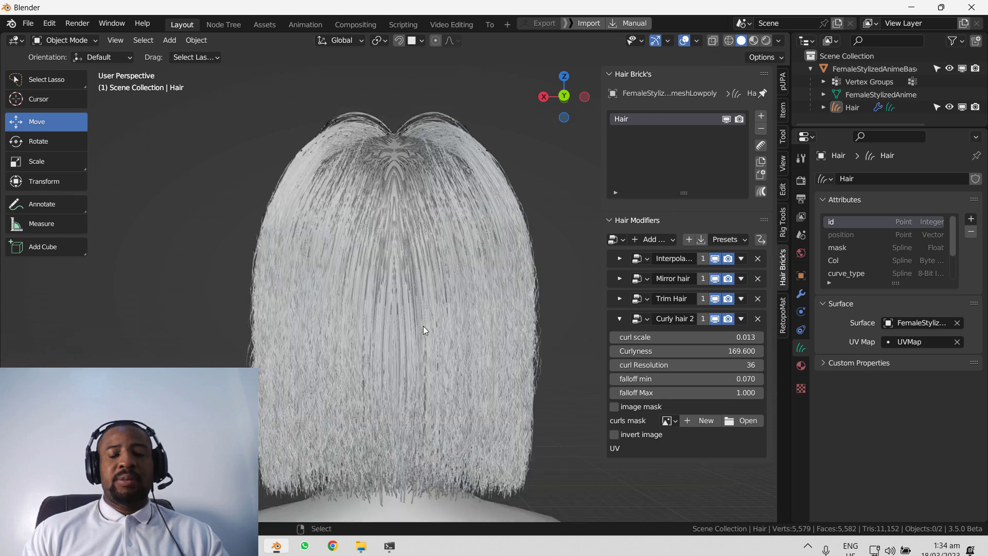
Step: Try combing the lower hair at the back of the head in Sculpt Mode, and undo the stroke and mode switch
{"action": "left_click", "coordinate": [761, 147]}
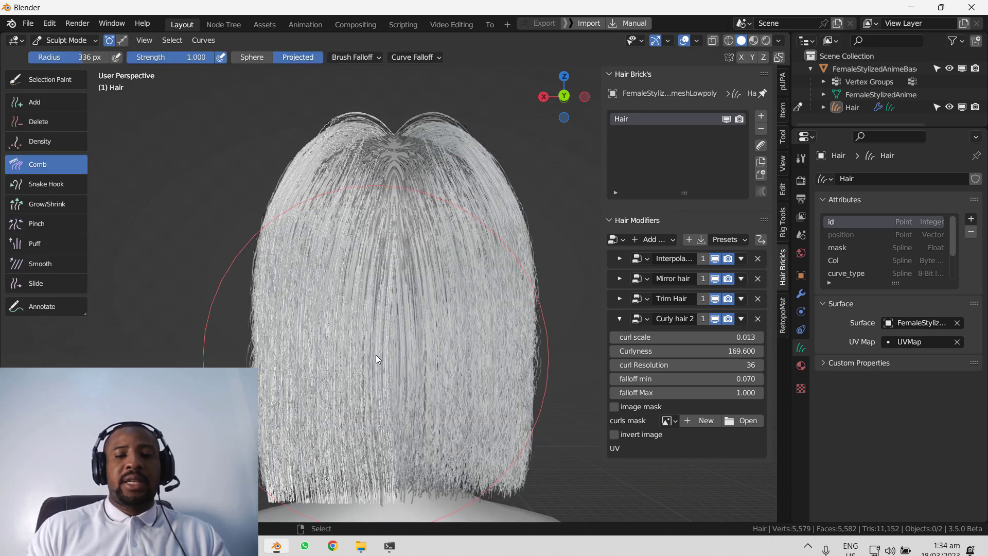
{"action": "left_click_drag", "start_coordinate": [370, 424], "coordinate": [375, 451]}
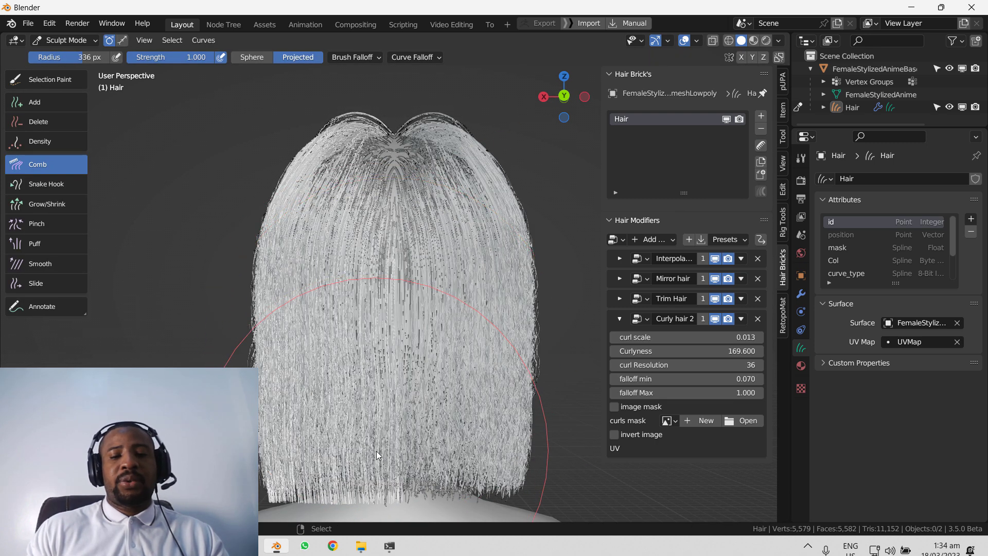
{"action": "key", "text": "ctrl+z"}
{"action": "key", "text": "ctrl+z"}
{"action": "middle_click_drag", "start_coordinate": [331, 361], "coordinate": [485, 348]}
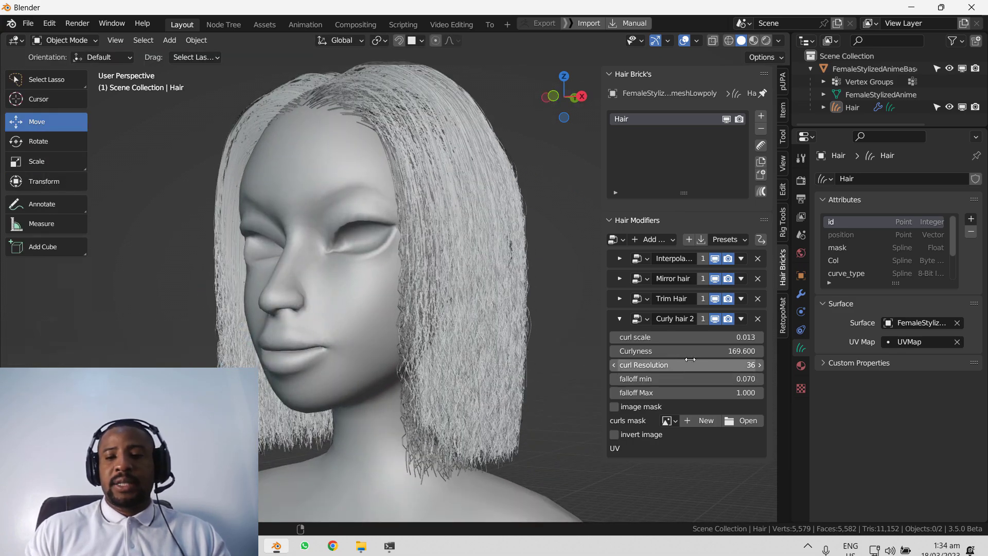
{"action": "mouse_move", "coordinate": [686, 336]}
{"action": "left_mouse_down"}
{"action": "mouse_move", "coordinate": [736, 336]}
{"action": "mouse_move", "coordinate": [681, 337]}
{"action": "left_mouse_up"}
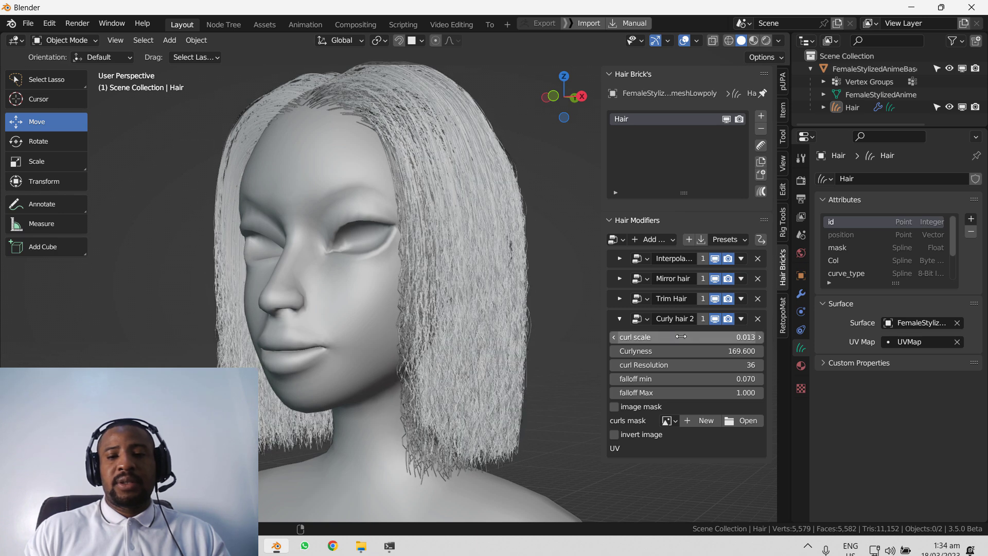
Step: Collapse the Curly hair 2 settings and add a Hair Clump Curves effect with a Guide Distance of 0.005
{"action": "left_click", "coordinate": [621, 318]}
{"action": "left_click", "coordinate": [647, 240]}
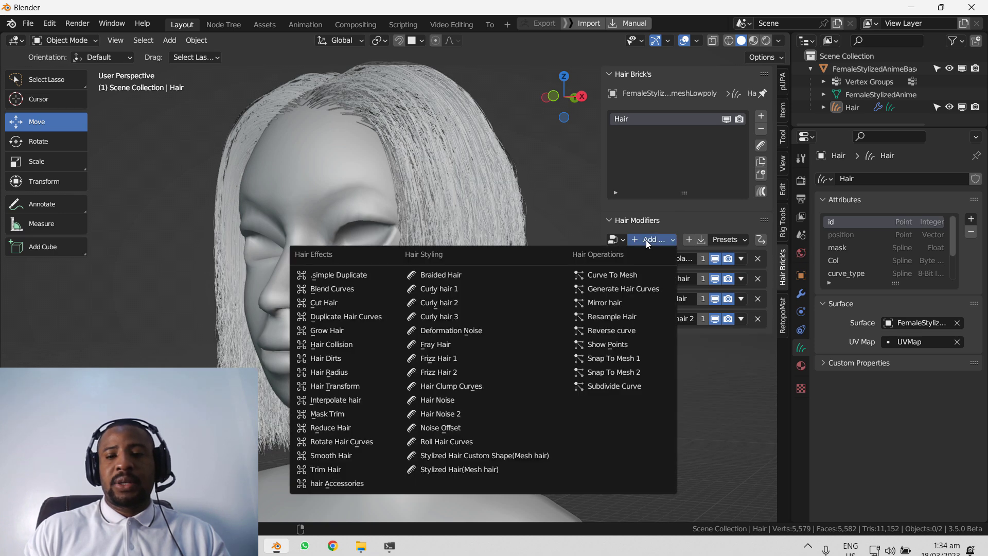
{"action": "left_click", "coordinate": [490, 384]}
{"action": "middle_click_drag", "start_coordinate": [495, 375], "coordinate": [495, 379]}
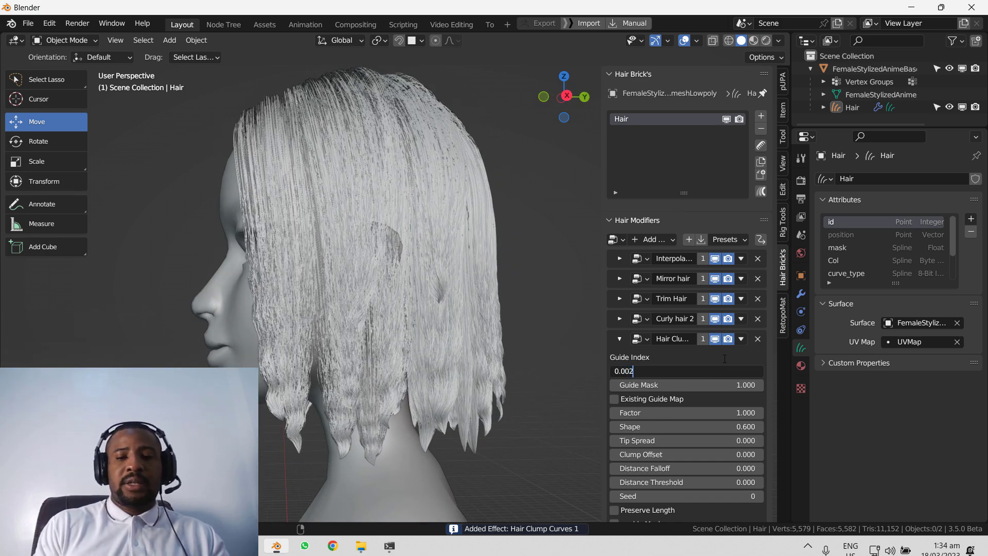
{"action": "type", "text": "0.002"}
{"action": "key", "text": "Return"}
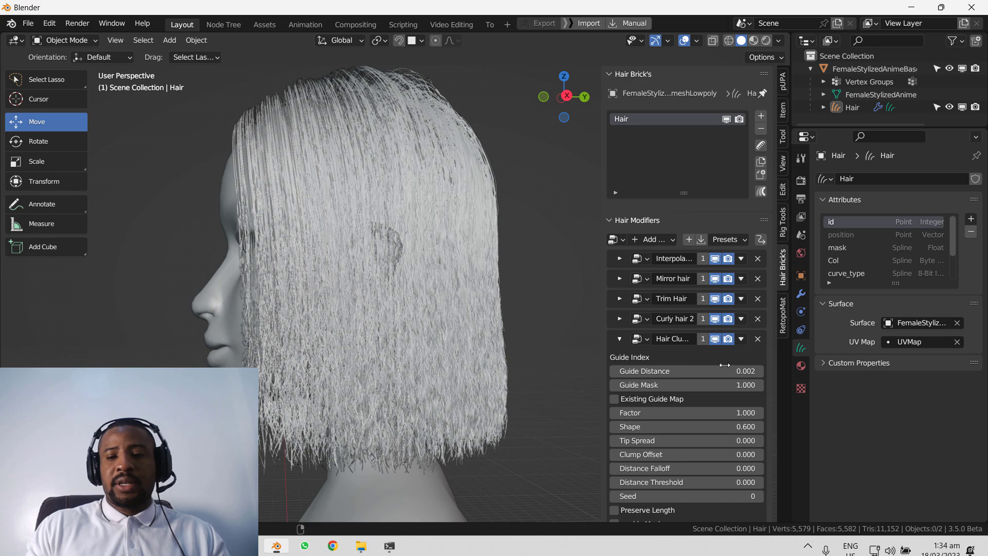
{"action": "left_click", "coordinate": [726, 362]}
{"action": "key", "text": "Return"}
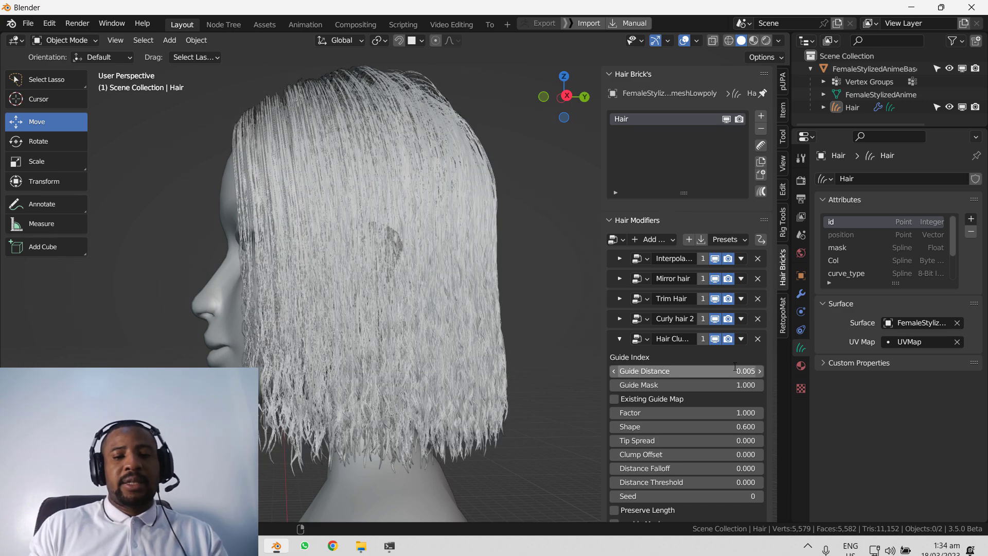
Step: Compare the hair with and without the clump effect by toggling its viewport display off and on
{"action": "middle_click_drag", "start_coordinate": [375, 413], "coordinate": [395, 382]}
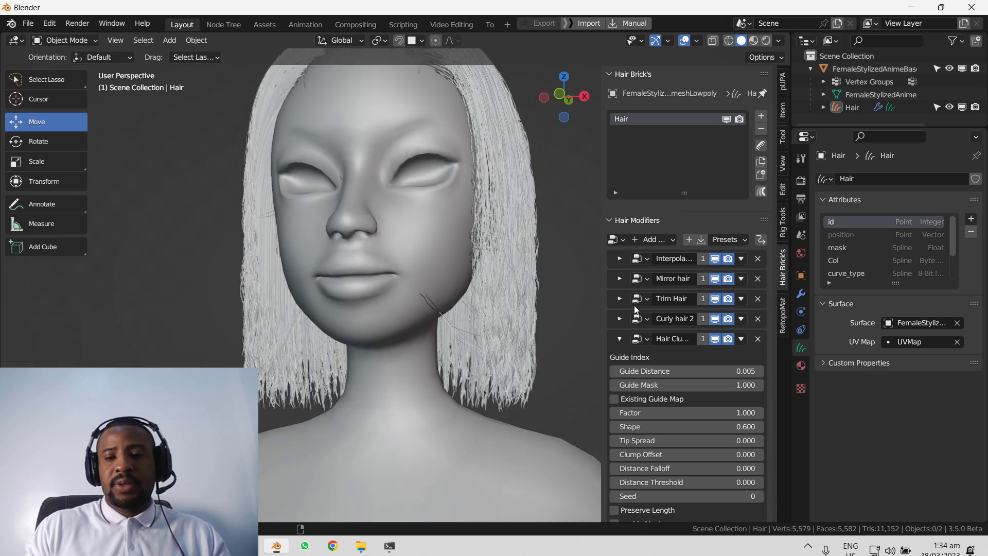
{"action": "middle_click_drag", "start_coordinate": [448, 329], "coordinate": [390, 382]}
{"action": "left_click", "coordinate": [715, 339]}
{"action": "left_click", "coordinate": [716, 339]}
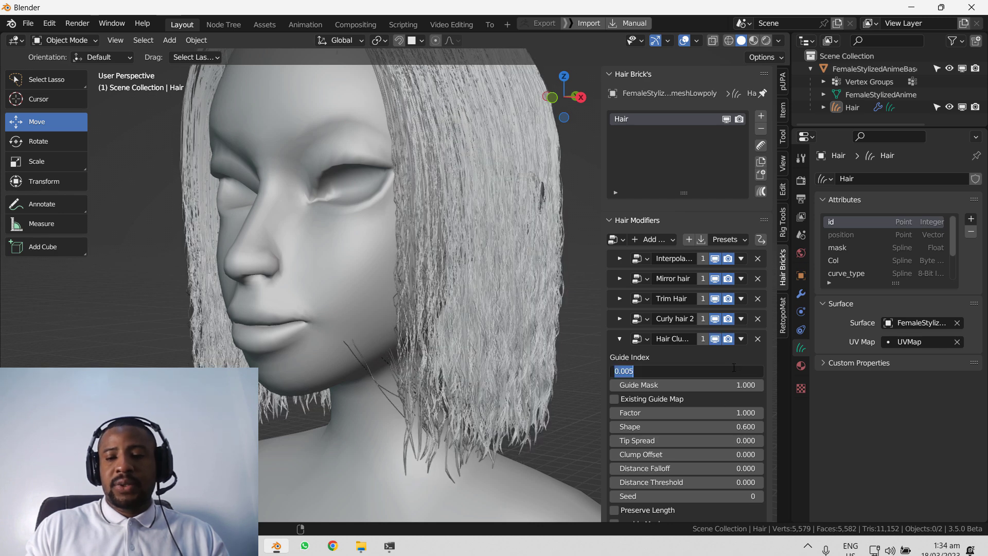
{"action": "left_click", "coordinate": [672, 398]}
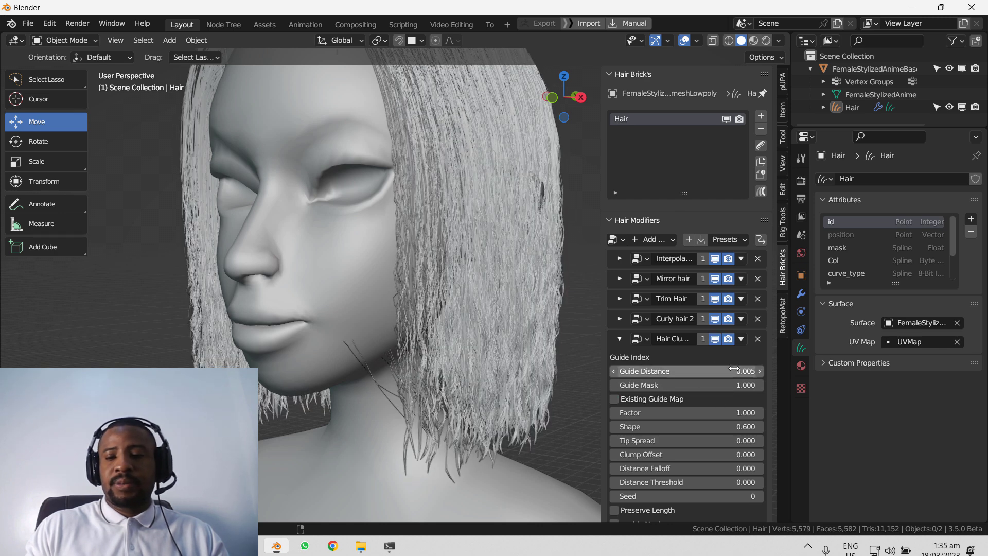
Step: Set the clump effect's Factor to 1.060 and enable Preserve Length
{"action": "left_click_drag", "start_coordinate": [731, 384], "coordinate": [721, 412]}
{"action": "middle_click_drag", "start_coordinate": [519, 394], "coordinate": [304, 363]}
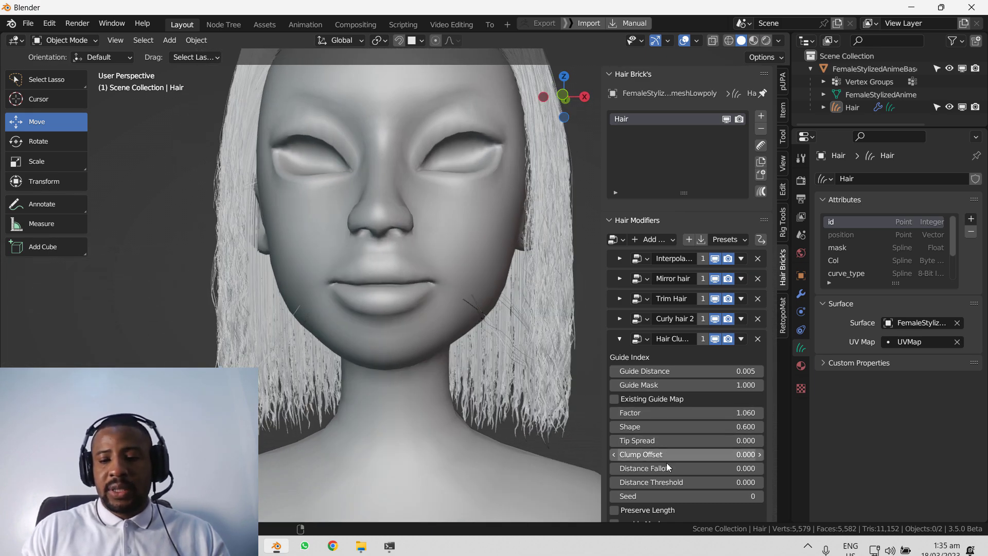
{"action": "left_click", "coordinate": [647, 510]}
{"action": "middle_click_drag", "start_coordinate": [411, 326], "coordinate": [327, 343]}
{"action": "middle_click_drag", "start_coordinate": [422, 385], "coordinate": [373, 381]}
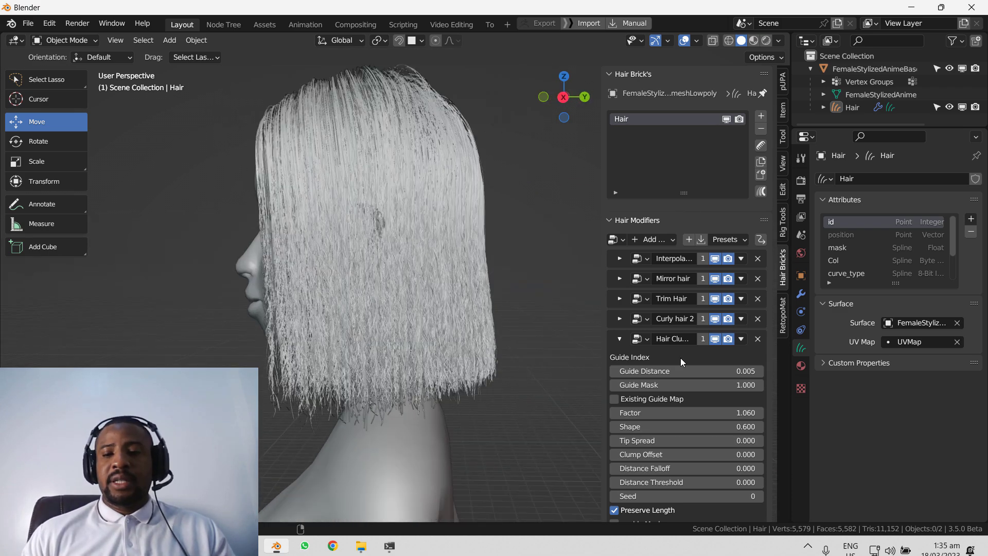
{"action": "middle_click_drag", "start_coordinate": [427, 312], "coordinate": [351, 330]}
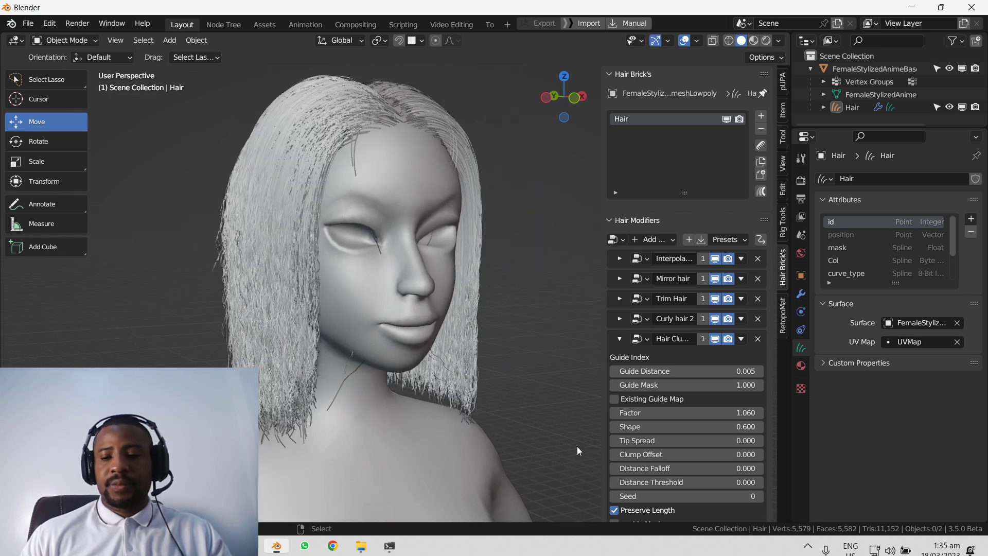
Step: Collapse the Hair Clump Curves settings and reorder the effect so it sits above Curly hair 2
{"action": "left_click", "coordinate": [620, 340]}
{"action": "left_click", "coordinate": [740, 339]}
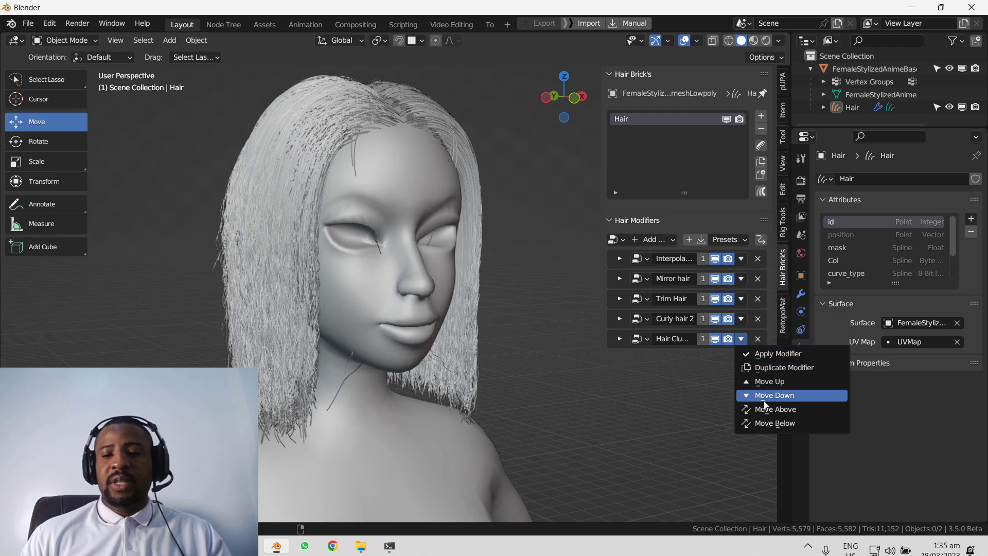
{"action": "left_click", "coordinate": [763, 382]}
{"action": "middle_click_drag", "start_coordinate": [569, 378], "coordinate": [537, 394]}
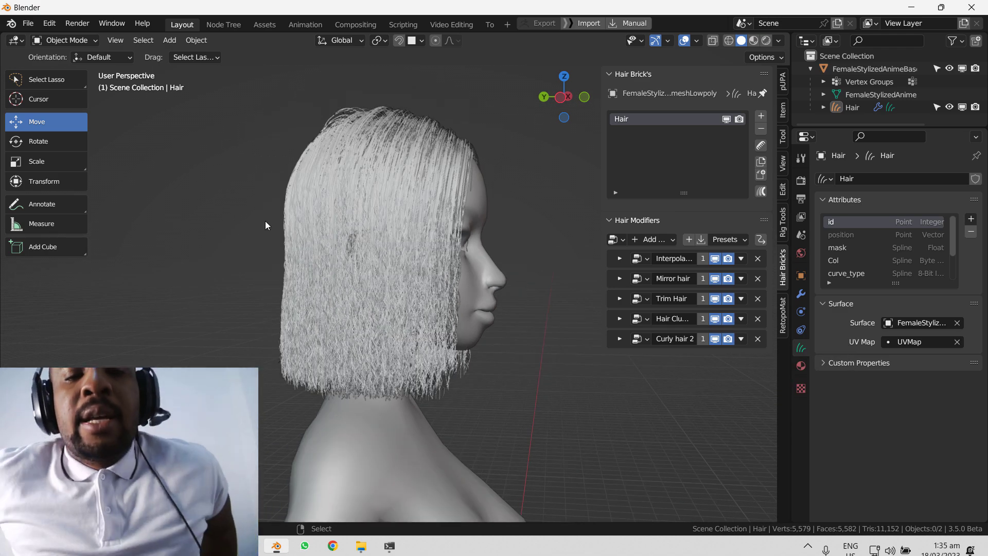
{"action": "middle_click_drag", "start_coordinate": [463, 242], "coordinate": [396, 247]}
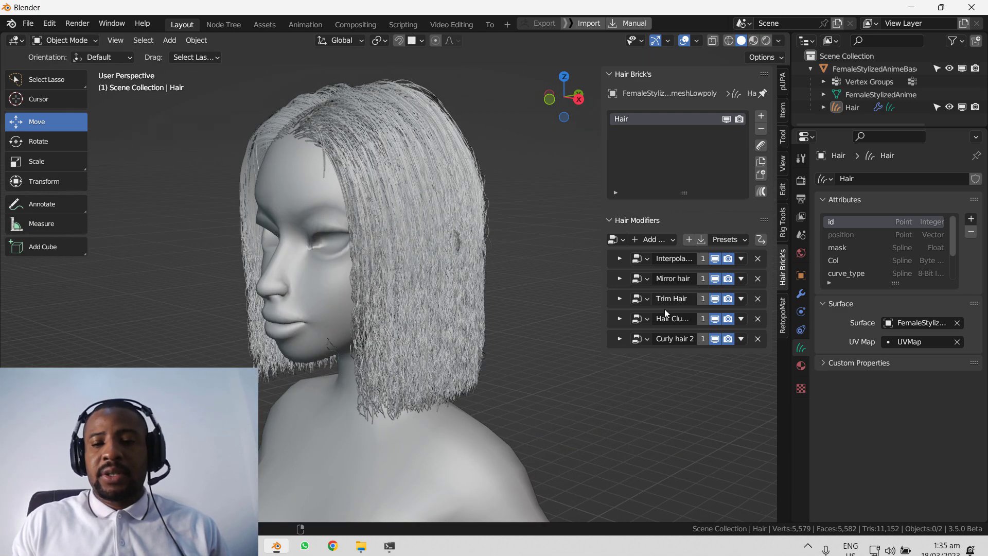
Step: Review the Hair Clump Curves settings, and set the Curly hair 2 effect's Curlyness to 50
{"action": "left_click", "coordinate": [620, 319]}
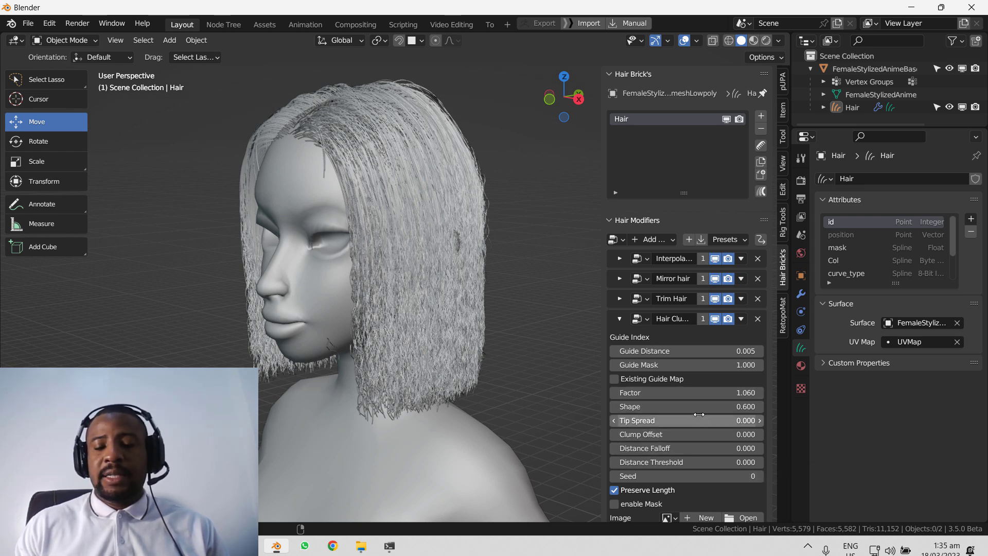
{"action": "left_click", "coordinate": [619, 319]}
{"action": "left_click", "coordinate": [620, 339]}
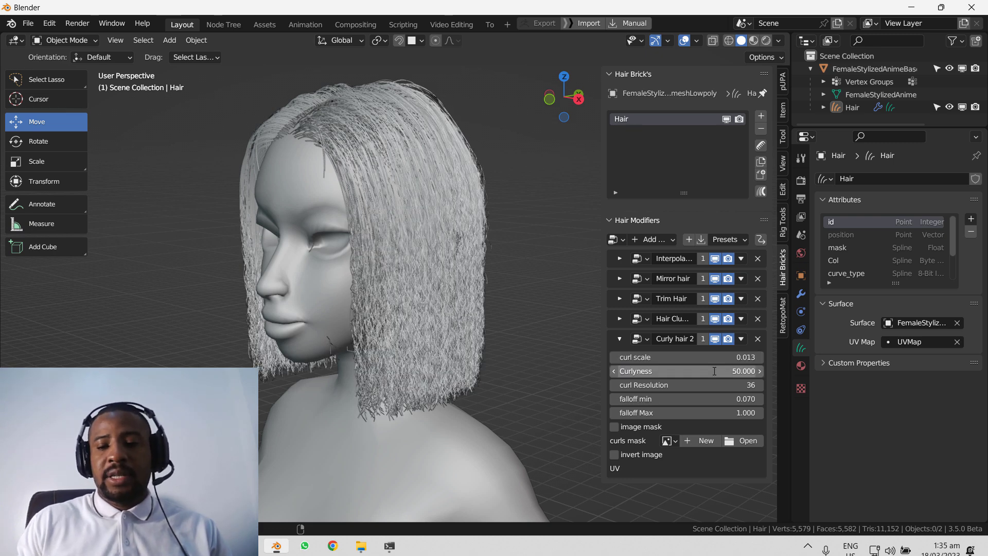
{"action": "left_click", "coordinate": [714, 371]}
{"action": "type", "text": "10\\"}
{"action": "key", "text": "Return"}
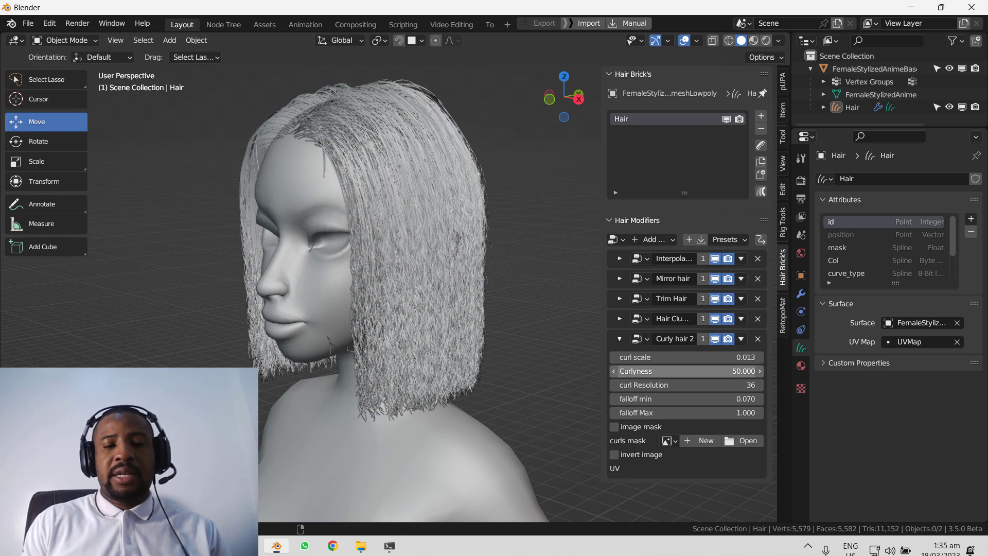
Step: Set the Curly hair 2 effect's Curlyness to 6 and falloff min to 0.090, and collapse its settings
{"action": "left_click", "coordinate": [714, 371]}
{"action": "type", "text": "6"}
{"action": "key", "text": "Return"}
{"action": "middle_click_drag", "start_coordinate": [470, 355], "coordinate": [350, 374]}
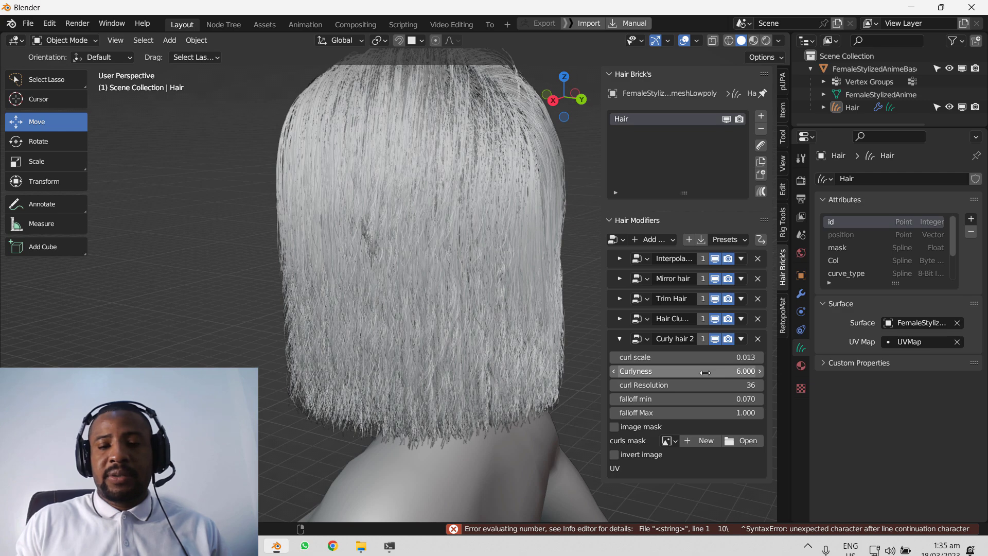
{"action": "mouse_move", "coordinate": [714, 399]}
{"action": "left_mouse_down"}
{"action": "mouse_move", "coordinate": [698, 399]}
{"action": "mouse_move", "coordinate": [720, 399]}
{"action": "left_mouse_up"}
{"action": "middle_click_drag", "start_coordinate": [592, 370], "coordinate": [507, 310]}
{"action": "left_click", "coordinate": [620, 339]}
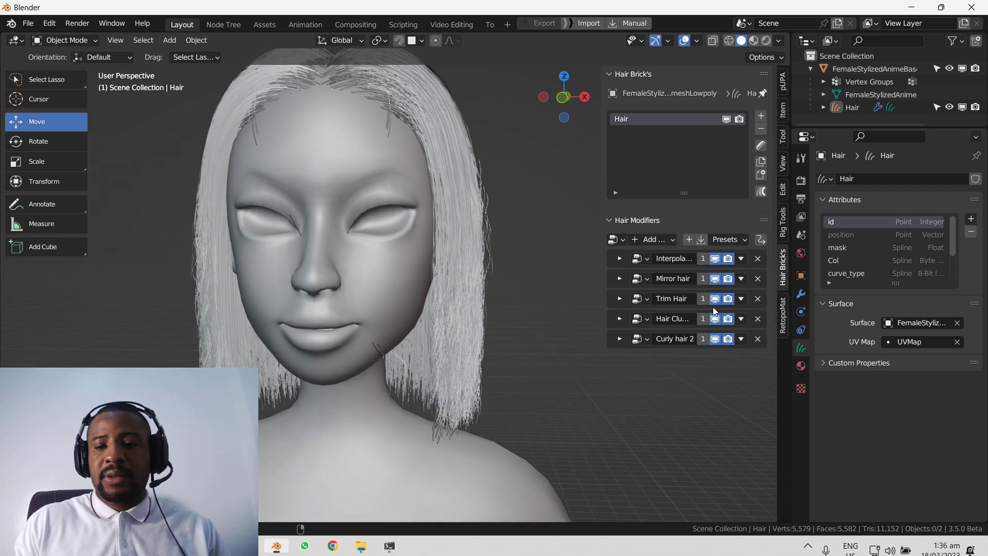
Step: Move the Hair Clump Curves effect down one place so it sits below Curly hair 2
{"action": "left_click", "coordinate": [744, 322]}
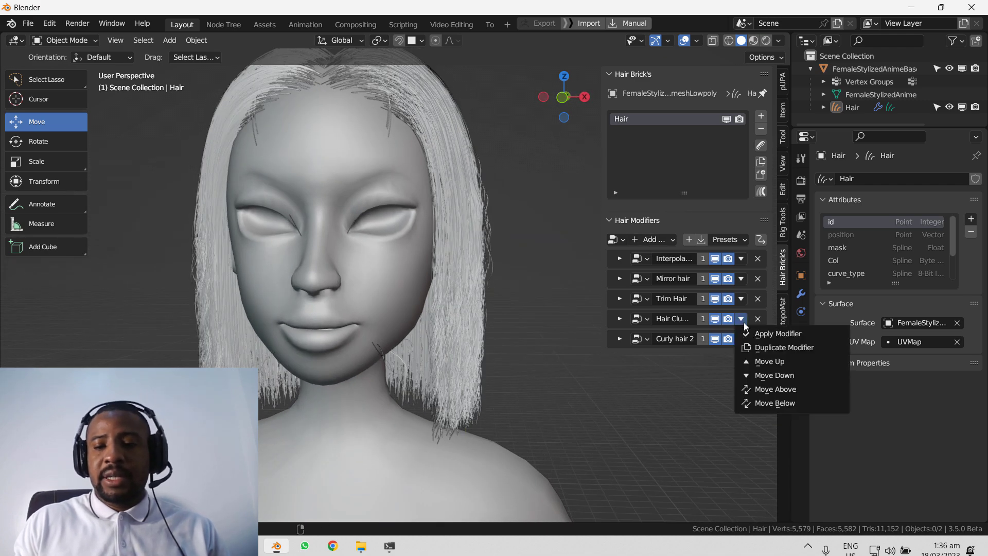
{"action": "left_click", "coordinate": [778, 373]}
{"action": "middle_click_drag", "start_coordinate": [494, 328], "coordinate": [558, 309]}
Step: Compare the hair with and without the Mirror hair effect by toggling its viewport display off and on
{"action": "left_click", "coordinate": [715, 279]}
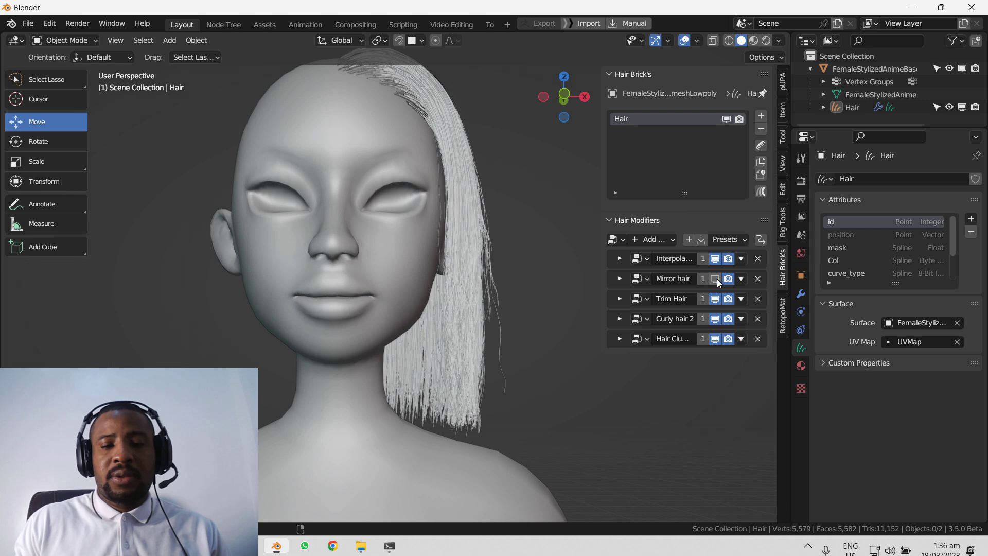
{"action": "left_click", "coordinate": [716, 279]}
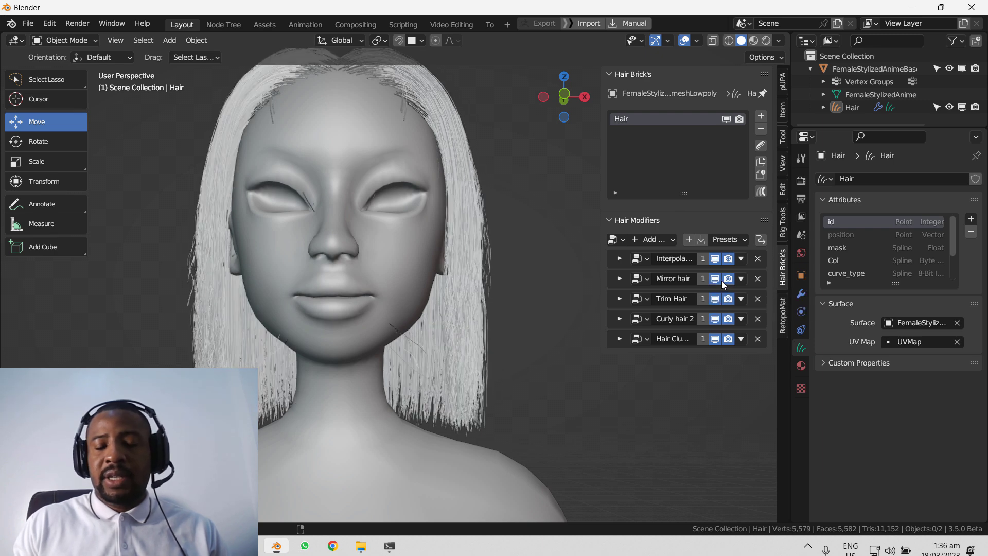
{"action": "left_click", "coordinate": [717, 279]}
{"action": "left_click", "coordinate": [717, 280]}
Step: Move the Mirror hair effect below Hair Clump Curves 1, to the end of the modifier stack
{"action": "left_click", "coordinate": [740, 280]}
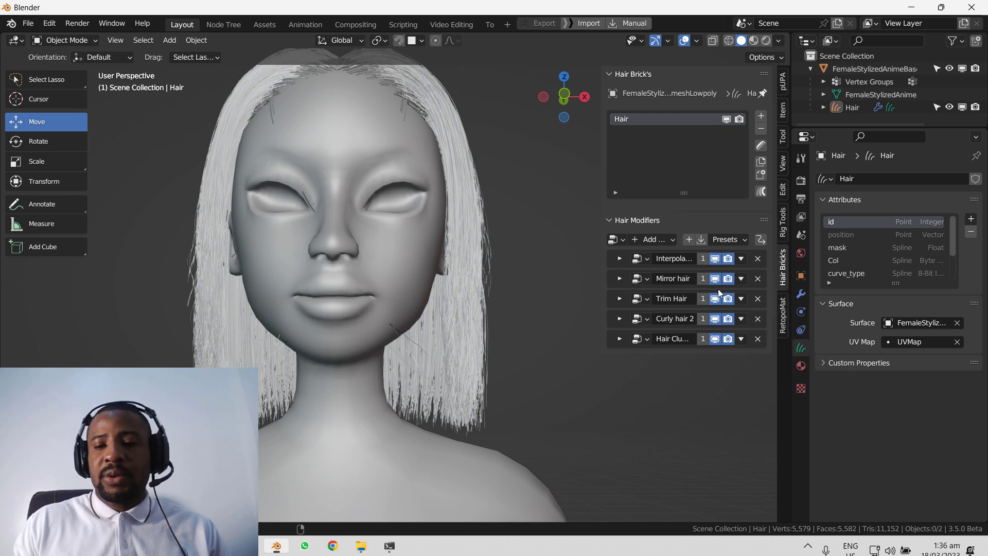
{"action": "left_click", "coordinate": [740, 279]}
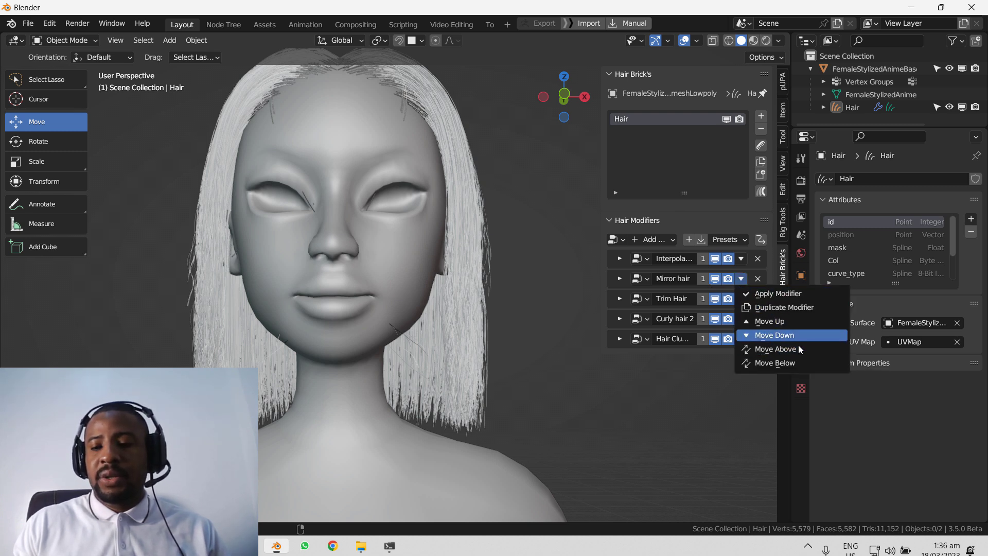
{"action": "left_click", "coordinate": [795, 362]}
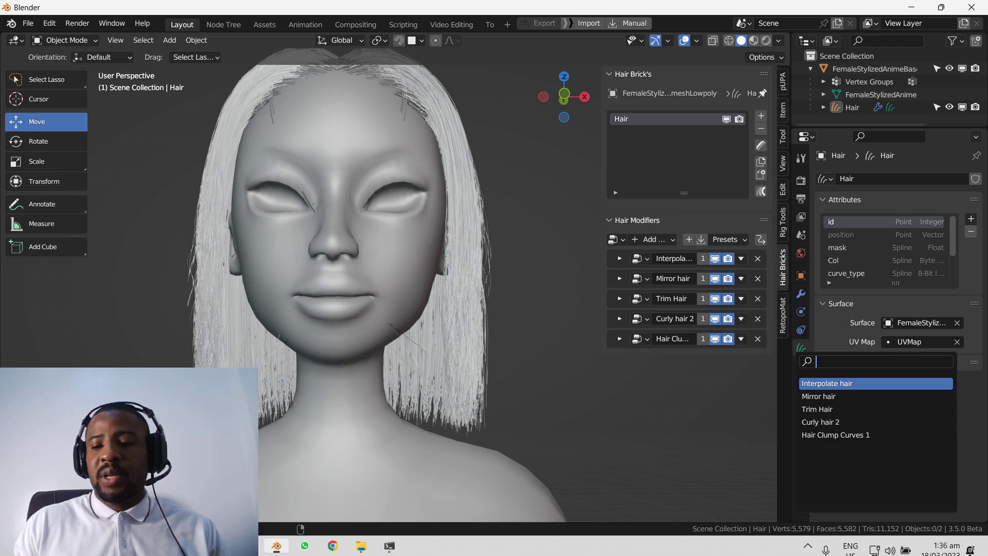
{"action": "left_click", "coordinate": [845, 435]}
{"action": "middle_click_drag", "start_coordinate": [591, 371], "coordinate": [419, 315]}
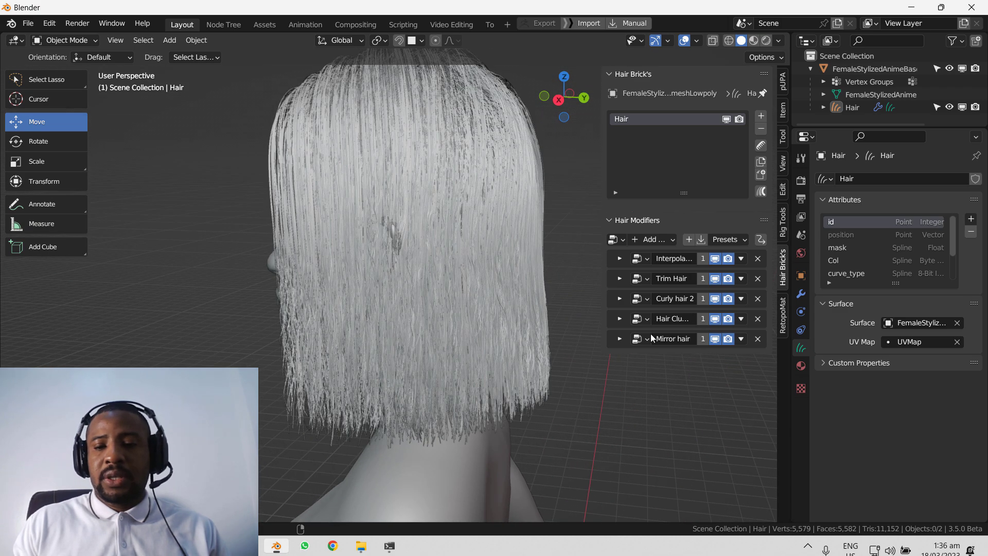
Step: Raise the Curly hair 2 effect's Curlyness to 140.1, collapse its settings and check the hair from several sides
{"action": "left_click", "coordinate": [620, 300]}
{"action": "left_click_drag", "start_coordinate": [693, 332], "coordinate": [767, 332]}
{"action": "middle_click_drag", "start_coordinate": [335, 329], "coordinate": [494, 318]}
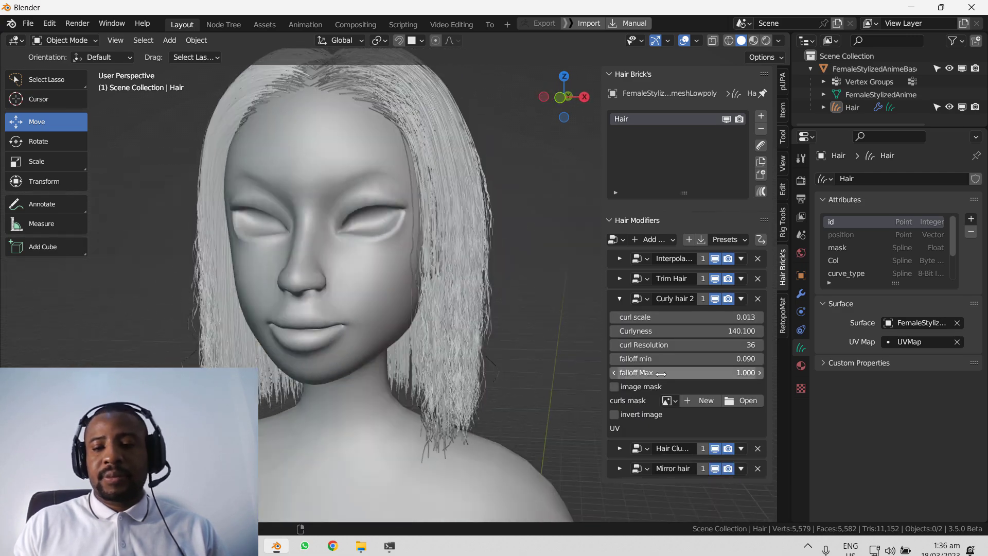
{"action": "left_click", "coordinate": [619, 298]}
{"action": "middle_click_drag", "start_coordinate": [288, 355], "coordinate": [455, 301]}
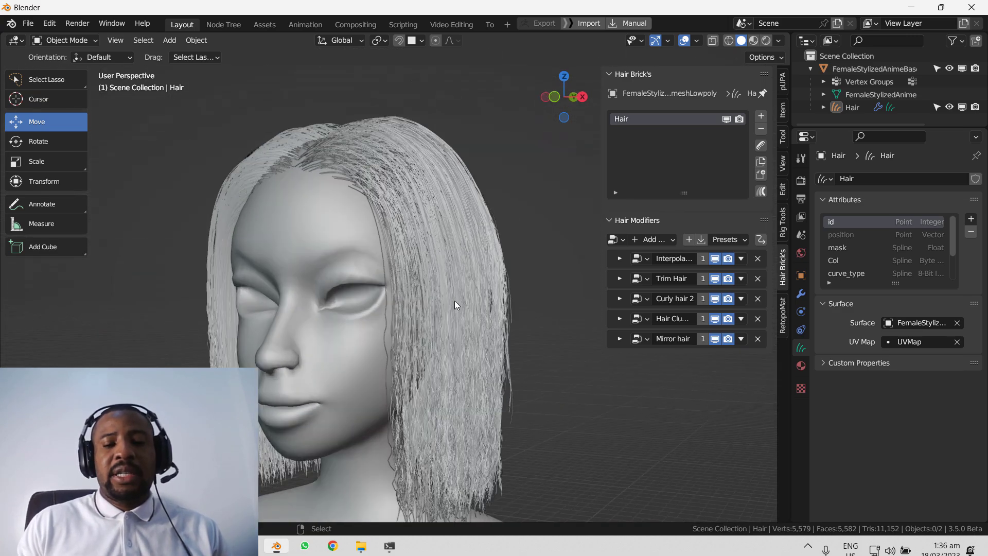
{"action": "middle_click_drag", "start_coordinate": [597, 312], "coordinate": [320, 314]}
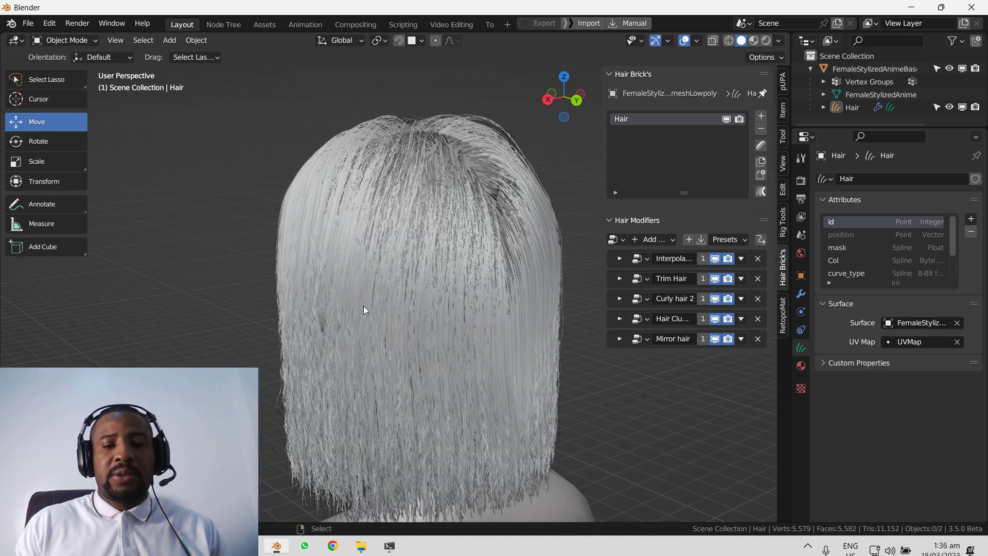
{"action": "mouse_move", "coordinate": [422, 327]}
{"action": "middle_mouse_down"}
{"action": "mouse_move", "coordinate": [390, 335]}
{"action": "mouse_move", "coordinate": [481, 307]}
{"action": "middle_mouse_up"}
Step: Change the curves shape type of the hair to Strip
{"action": "key", "text": "z"}
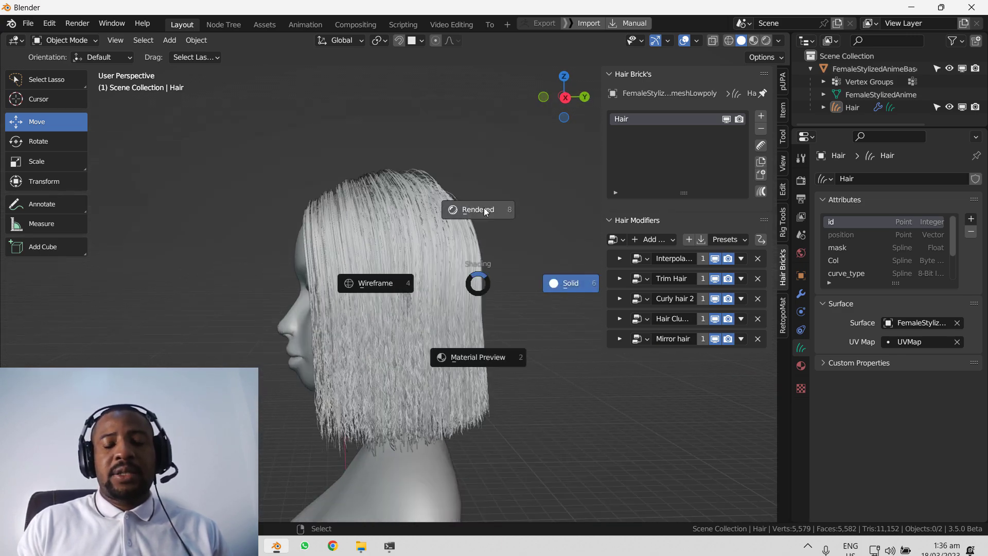
{"action": "key", "text": "F8"}
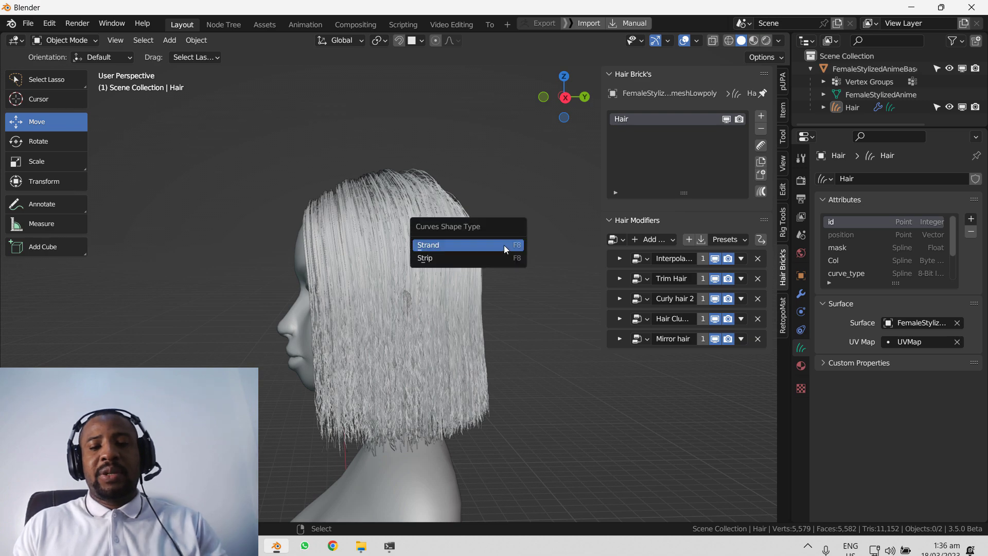
{"action": "left_click", "coordinate": [489, 258]}
{"action": "middle_click_drag", "start_coordinate": [443, 285], "coordinate": [576, 261]}
Step: Add a Hair Radius effect to the hair's modifier stack
{"action": "left_click", "coordinate": [651, 240]}
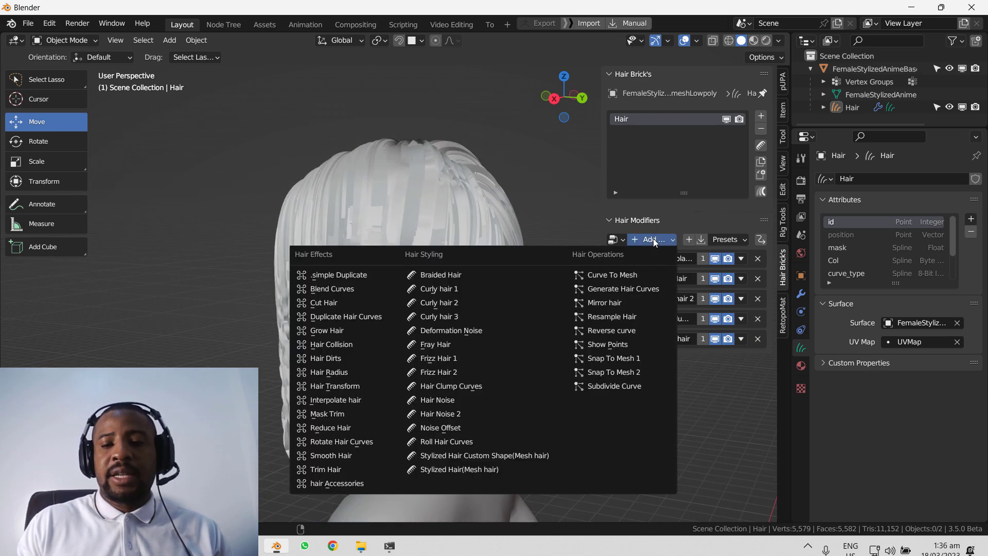
{"action": "left_click", "coordinate": [377, 374]}
{"action": "middle_click_drag", "start_coordinate": [415, 345], "coordinate": [443, 334]}
{"action": "left_click", "coordinate": [726, 393]}
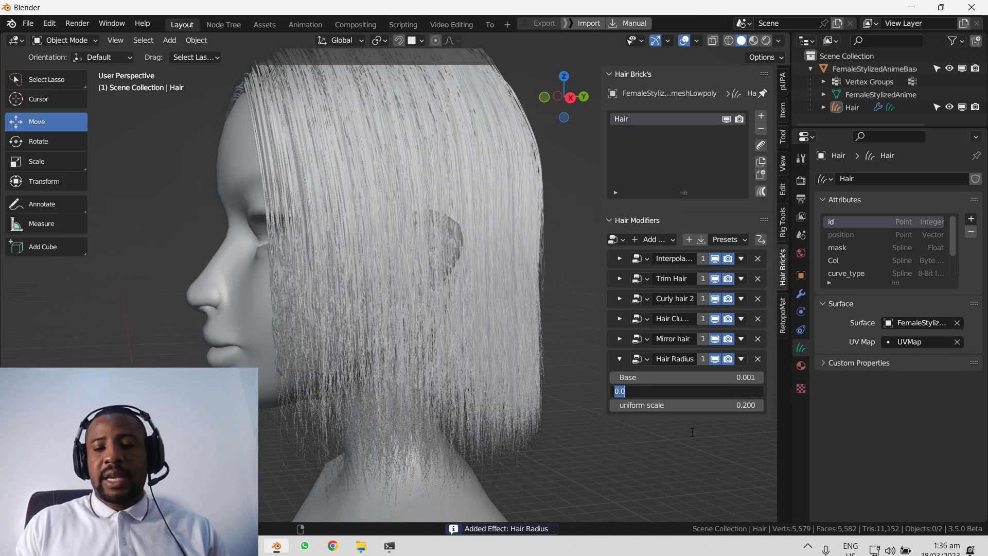
{"action": "key", "text": "Escape"}
{"action": "left_click", "coordinate": [725, 378]}
{"action": "key", "text": "Escape"}
Step: Set the Hair Radius effect's Tip to 0.001 and its uniform scale to 0.05
{"action": "left_click", "coordinate": [689, 395]}
{"action": "type", "text": "0.001"}
{"action": "key", "text": "Return"}
{"action": "middle_click_drag", "start_coordinate": [666, 457], "coordinate": [669, 406]}
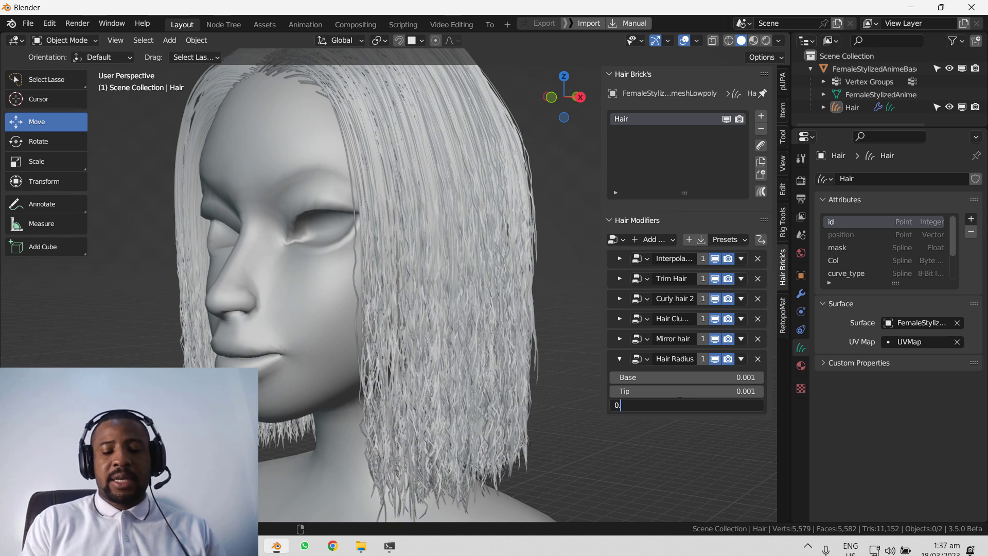
{"action": "left_click", "coordinate": [680, 401]}
{"action": "type", "text": "0.05"}
{"action": "key", "text": "Return"}
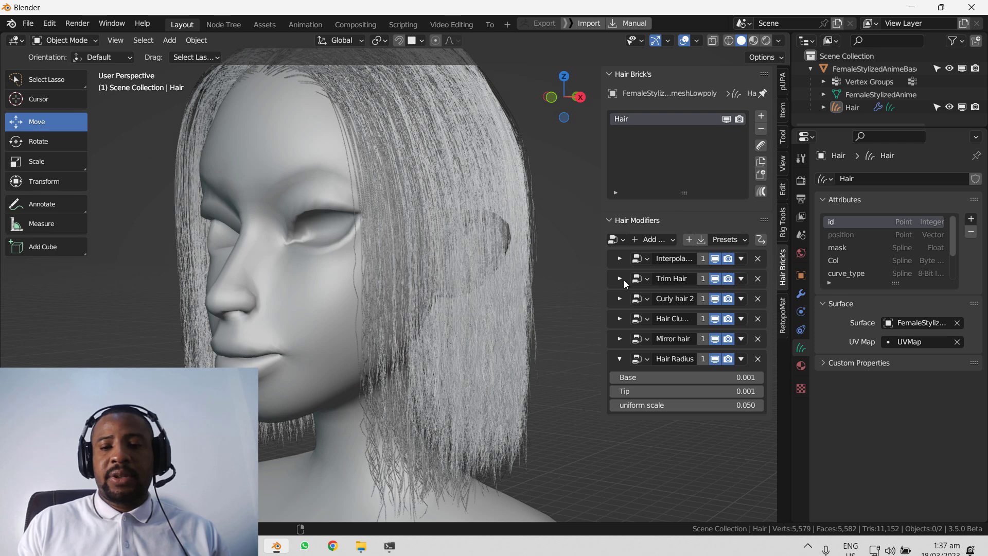
Step: Set the Interpolate hair effect's Density to 400
{"action": "left_click", "coordinate": [621, 259]}
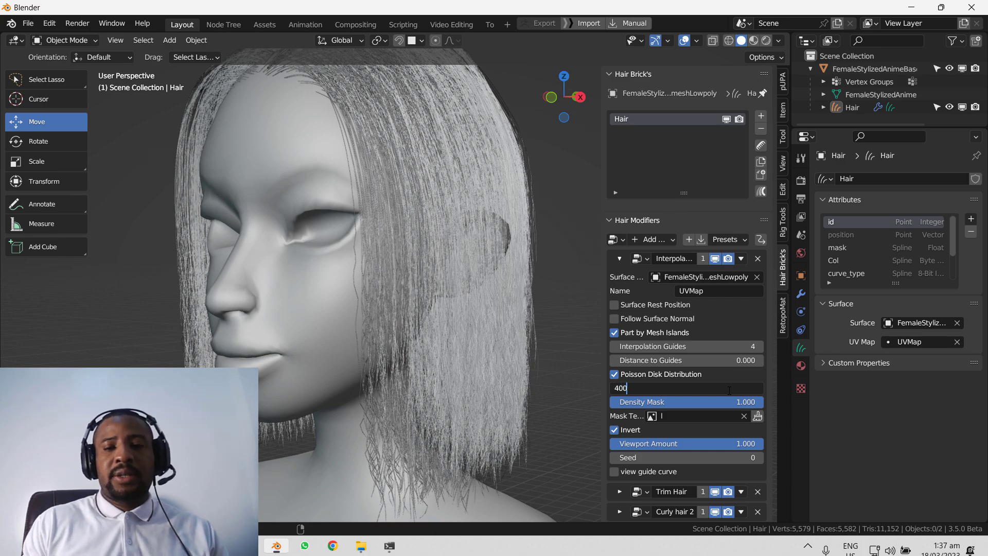
{"action": "key", "text": "Return"}
{"action": "middle_click_drag", "start_coordinate": [625, 373], "coordinate": [618, 392]}
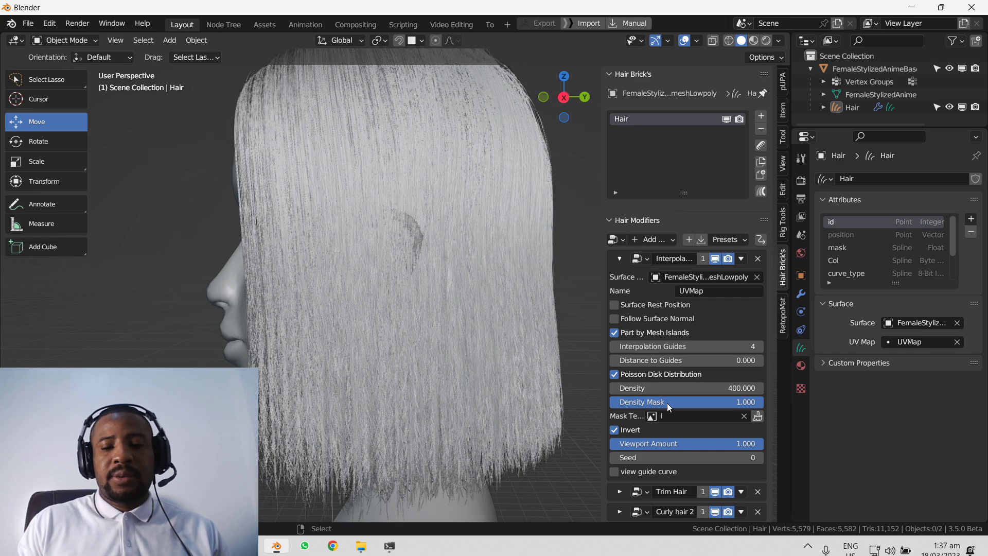
Step: Change the Hair Radius effect's uniform scale to 0.08
{"action": "scroll", "coordinate": [690, 451], "scroll_direction": "down", "scroll_amount": 3}
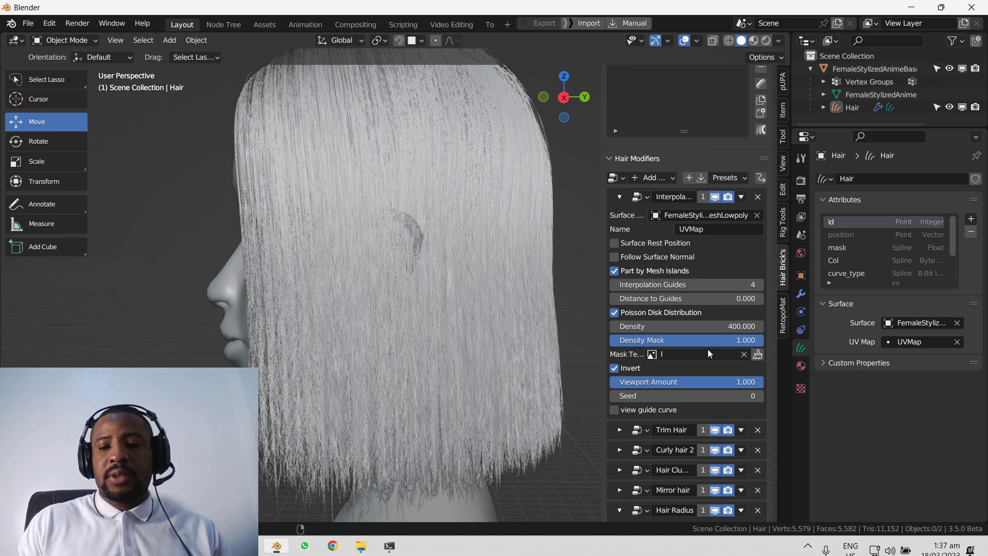
{"action": "scroll", "coordinate": [698, 453], "scroll_direction": "down", "scroll_amount": 3}
{"action": "left_click", "coordinate": [727, 506]}
{"action": "type", "text": "0.05"}
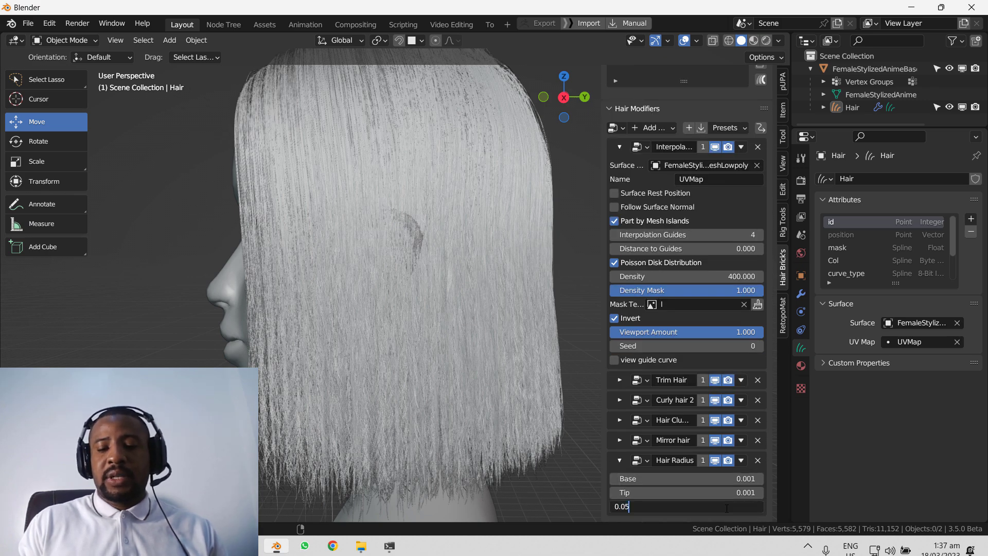
{"action": "key", "text": "Return"}
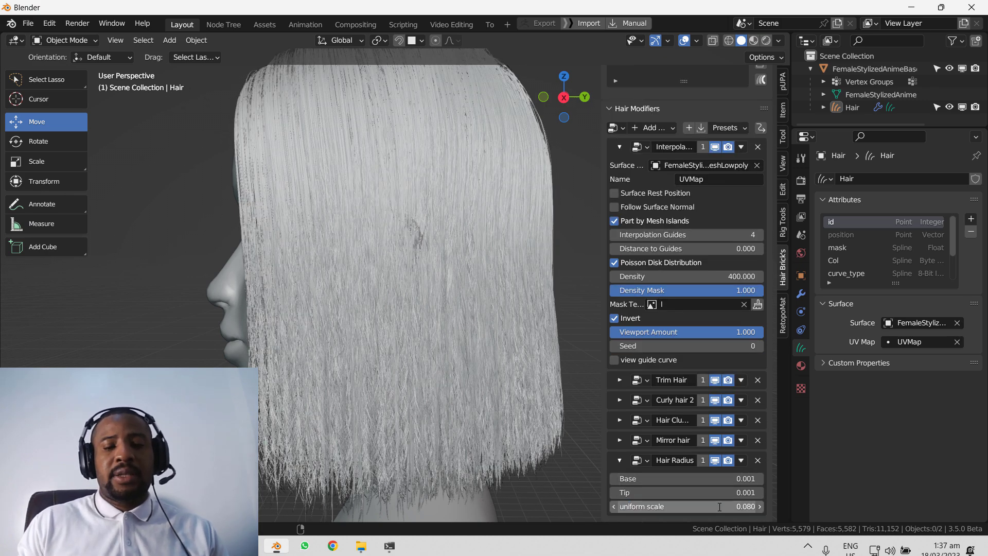
Step: Switch the viewport to Rendered shading and view the hairstyle from the front side
{"action": "mouse_move", "coordinate": [388, 399]}
{"action": "middle_mouse_down"}
{"action": "mouse_move", "coordinate": [425, 363]}
{"action": "mouse_move", "coordinate": [548, 338]}
{"action": "mouse_move", "coordinate": [539, 323]}
{"action": "middle_mouse_up"}
{"action": "scroll", "coordinate": [539, 323], "scroll_direction": "up", "scroll_amount": 2}
{"action": "key", "text": "z"}
{"action": "left_click", "coordinate": [545, 247]}
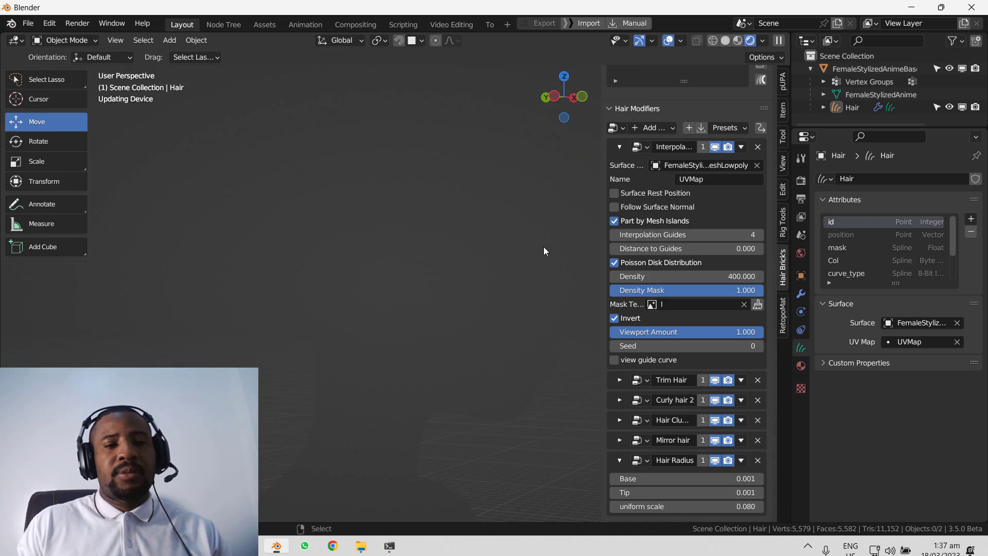
{"action": "scroll", "coordinate": [494, 289], "scroll_direction": "down", "scroll_amount": 3}
{"action": "middle_click_drag", "start_coordinate": [492, 291], "coordinate": [309, 300]}
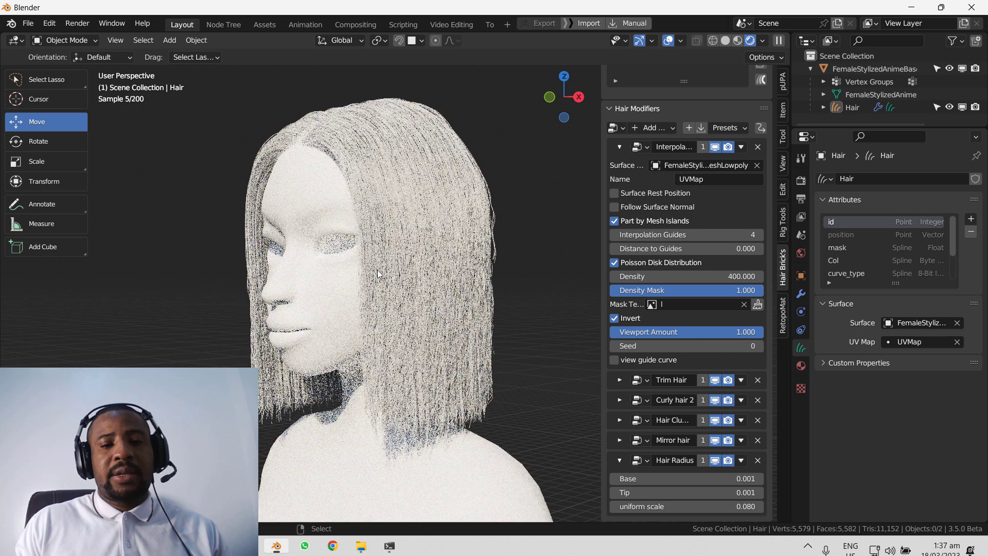
Step: Select the body mesh and darken the subsurface color of its defaultMat material
{"action": "left_click", "coordinate": [344, 293]}
{"action": "left_click", "coordinate": [801, 384]}
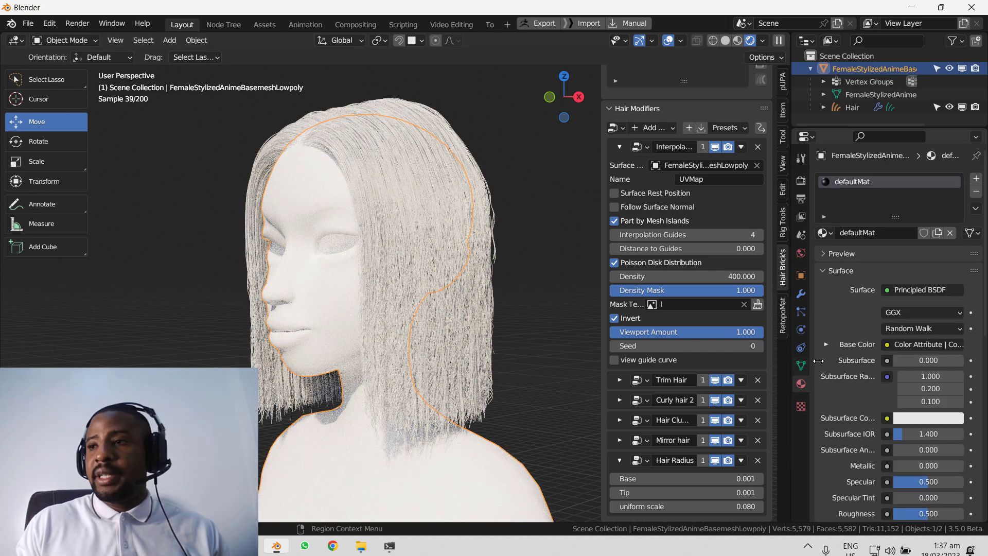
{"action": "left_click", "coordinate": [936, 418]}
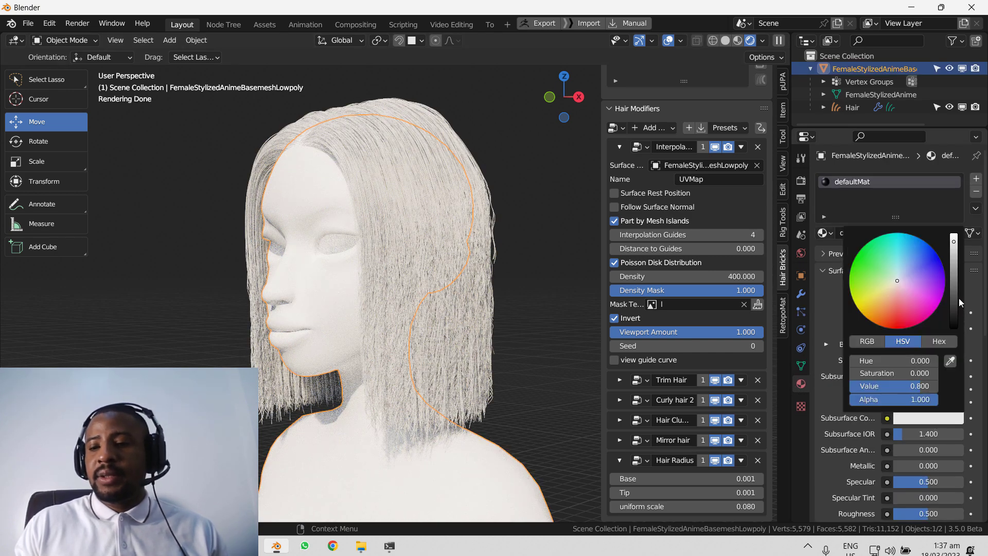
{"action": "left_click", "coordinate": [954, 298]}
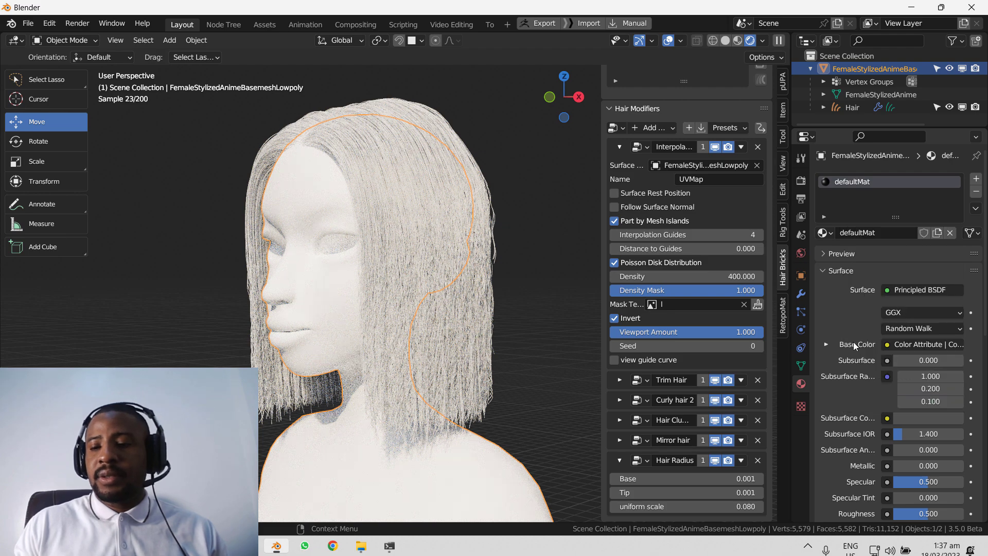
Step: Replace the body mesh's defaultMat with a new material and darken its base color to a Value of 0.041
{"action": "left_click", "coordinate": [976, 192]}
{"action": "left_click", "coordinate": [896, 232]}
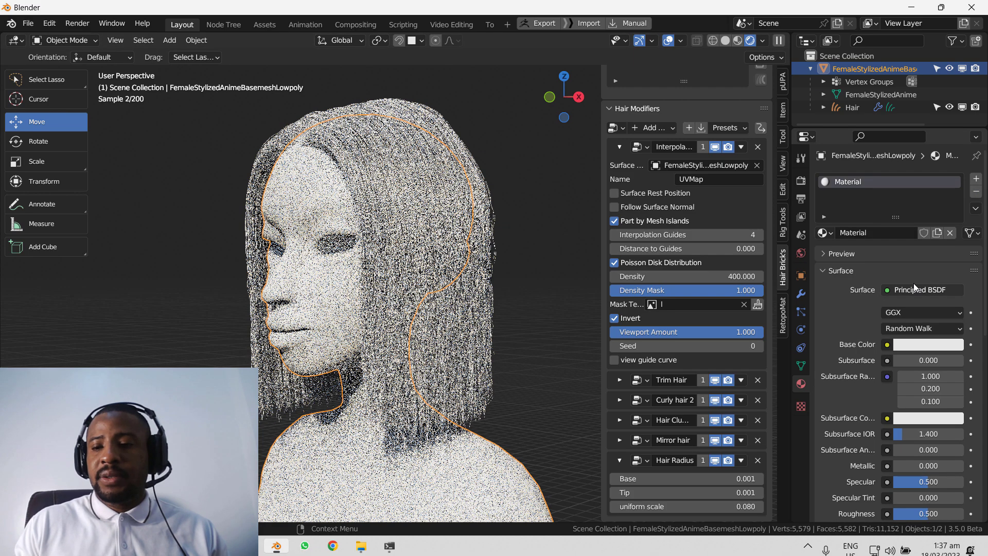
{"action": "left_click", "coordinate": [928, 345]}
{"action": "left_click", "coordinate": [954, 233]}
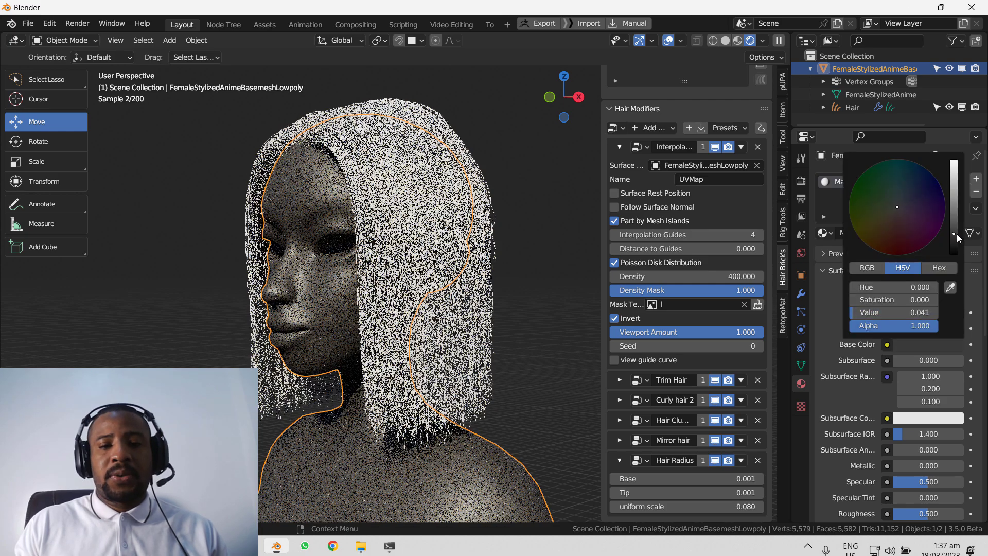
Step: Give the hair object a new material that uses the Principled Hair BSDF surface shader
{"action": "left_click", "coordinate": [487, 330]}
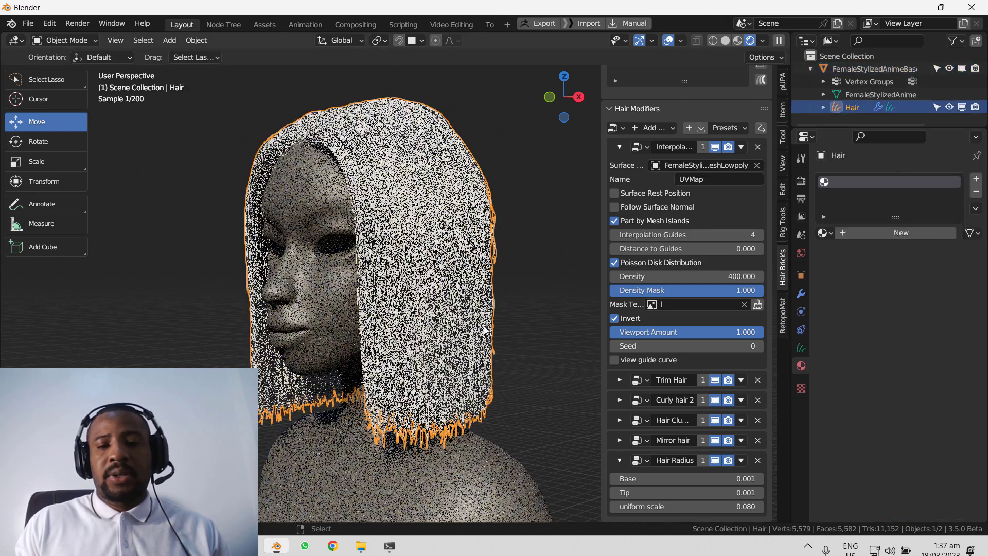
{"action": "left_click", "coordinate": [896, 234]}
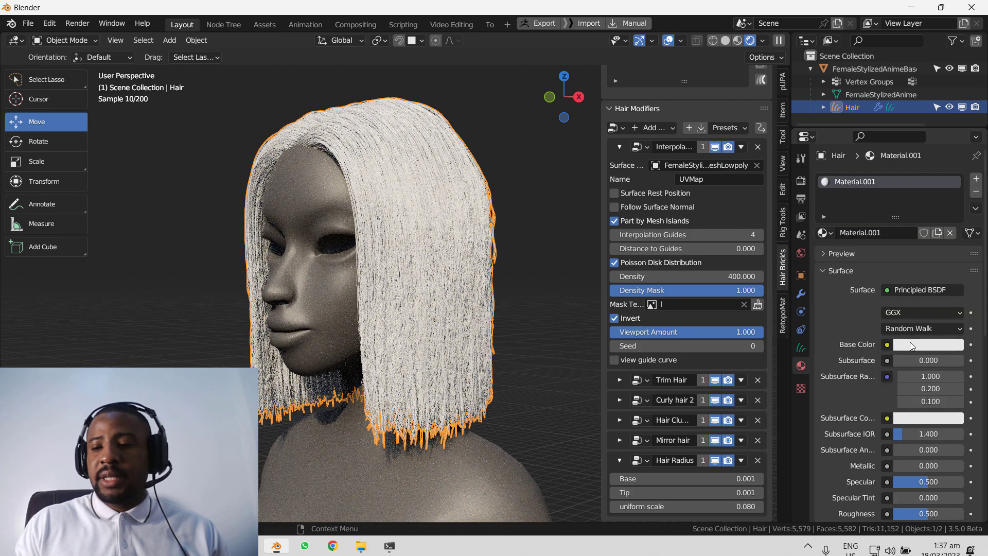
{"action": "left_click", "coordinate": [919, 291]}
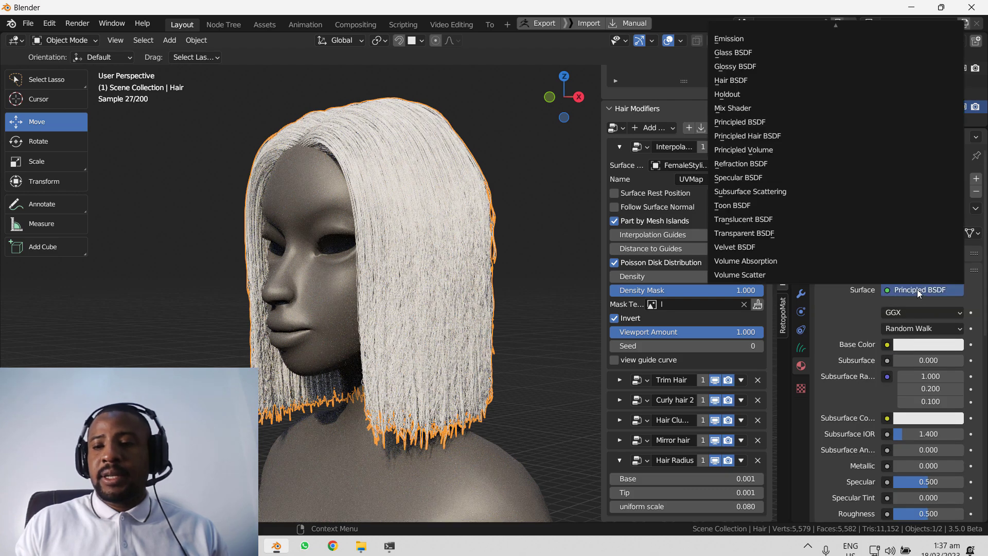
{"action": "left_click", "coordinate": [770, 136]}
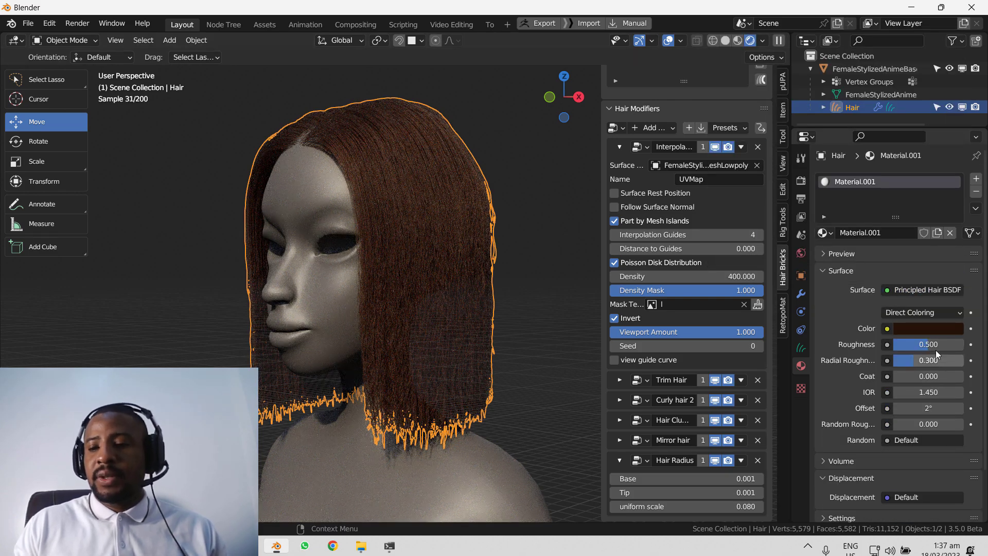
{"action": "key", "text": "Return"}
Step: Set the world background's Gamma to 1.5 and its Strength to 1
{"action": "left_click", "coordinate": [800, 254]}
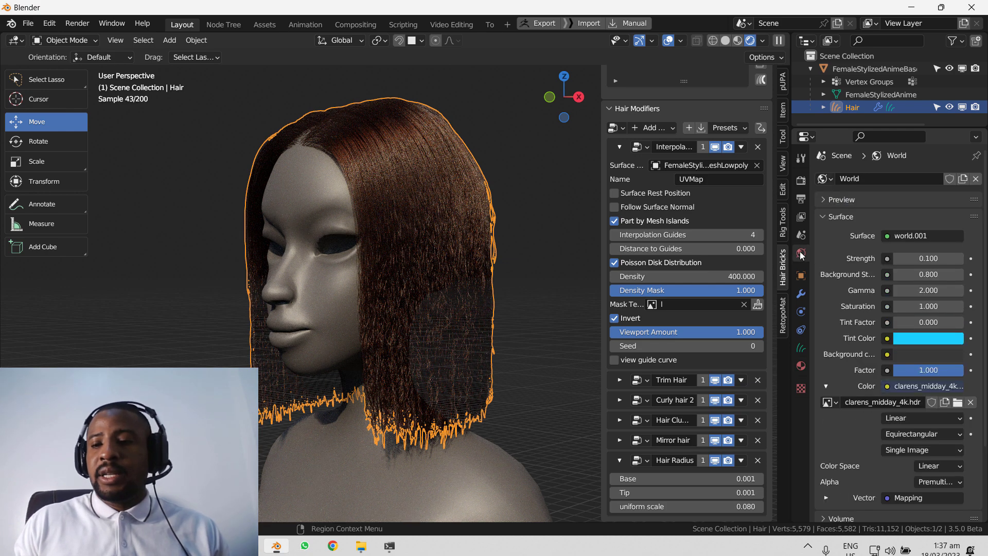
{"action": "left_click", "coordinate": [943, 286]}
{"action": "type", "text": "1"}
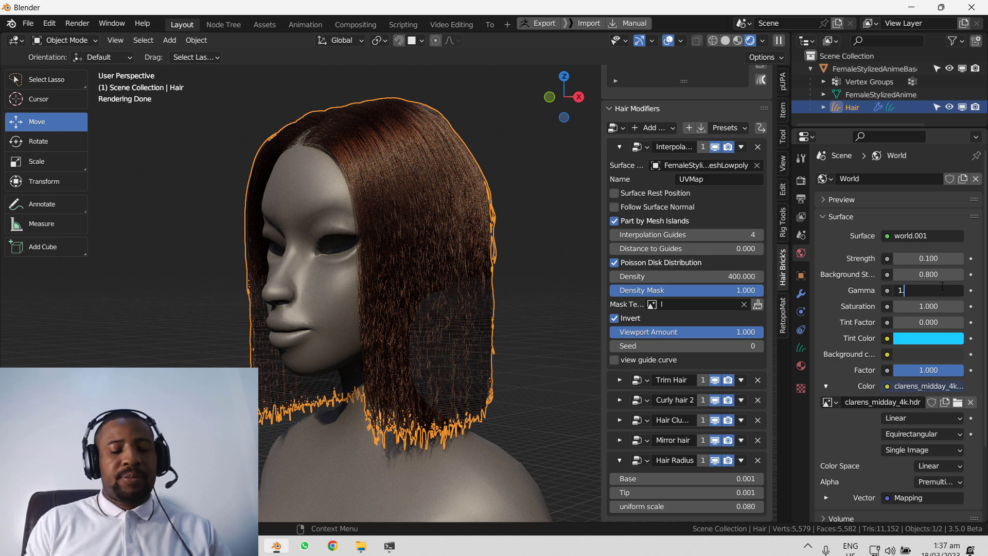
{"action": "type", "text": ".5"}
{"action": "key", "text": "Return"}
{"action": "double_click", "coordinate": [954, 256]}
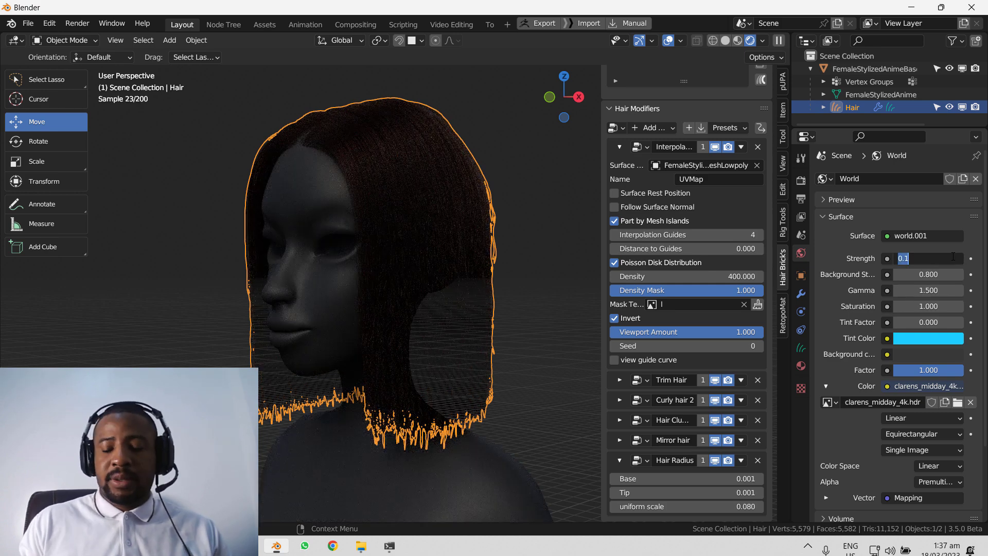
{"action": "type", "text": ".3"}
{"action": "key", "text": "Return"}
{"action": "double_click", "coordinate": [938, 256]}
{"action": "type", "text": "1"}
{"action": "key", "text": "Return"}
Step: Hide the viewport overlays, then add a camera and align it to the current side view of the head
{"action": "middle_click_drag", "start_coordinate": [436, 335], "coordinate": [392, 325]}
{"action": "scroll", "coordinate": [399, 323], "scroll_direction": "up", "scroll_amount": 2}
{"action": "key", "text": "alt+a"}
{"action": "key", "text": "alt+shift+z"}
{"action": "scroll", "coordinate": [425, 317], "scroll_direction": "down", "scroll_amount": 4}
{"action": "key", "text": "shift+a"}
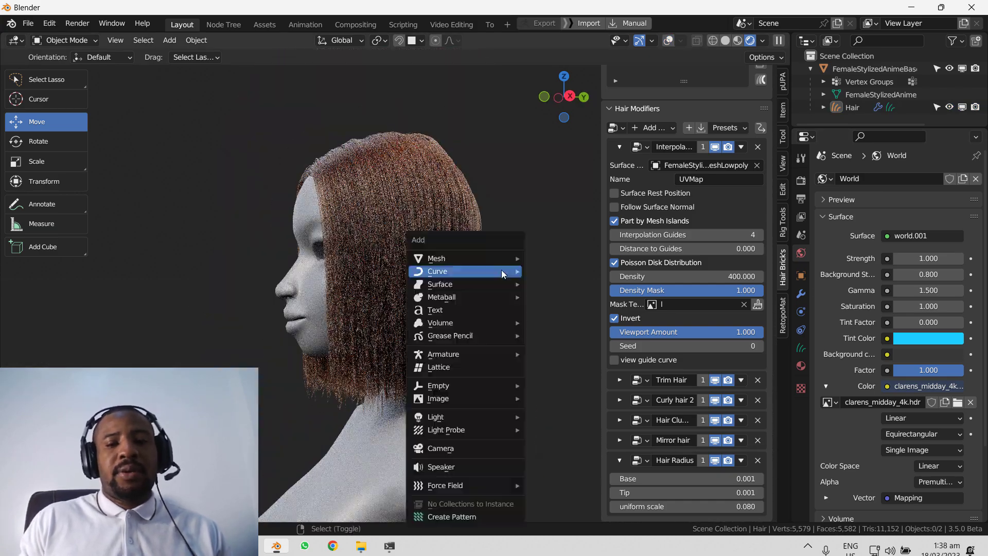
{"action": "left_click", "coordinate": [445, 447]}
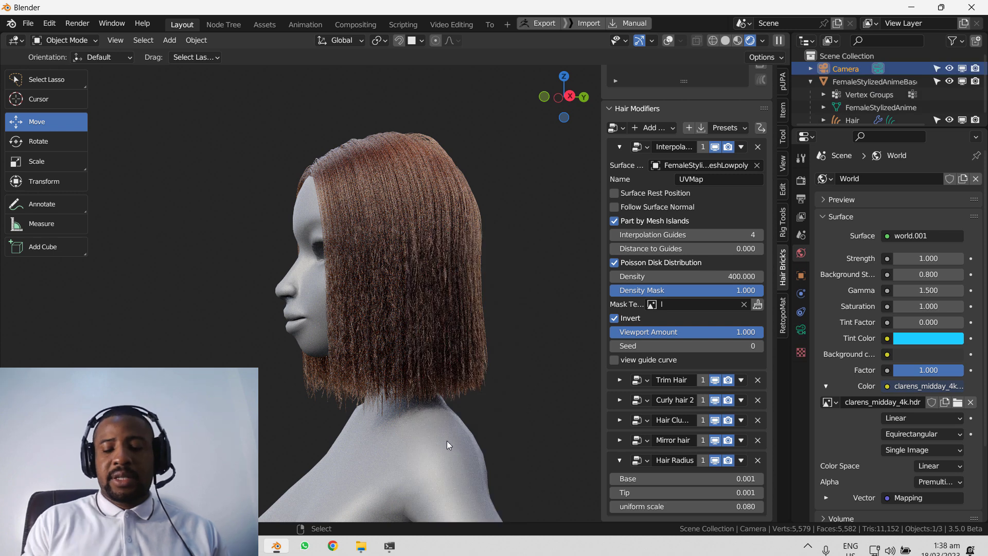
{"action": "key", "text": "ctrl+alt+KP_0"}
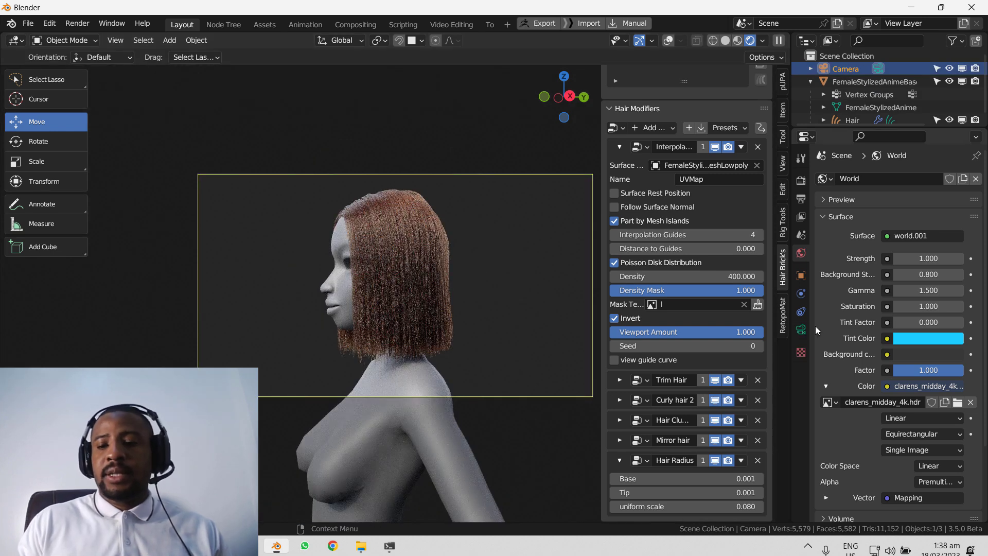
Step: Set the camera's focal length to 100 mm and the output resolution to 1080 by 1080 px
{"action": "left_click", "coordinate": [801, 330]}
{"action": "left_click", "coordinate": [919, 239]}
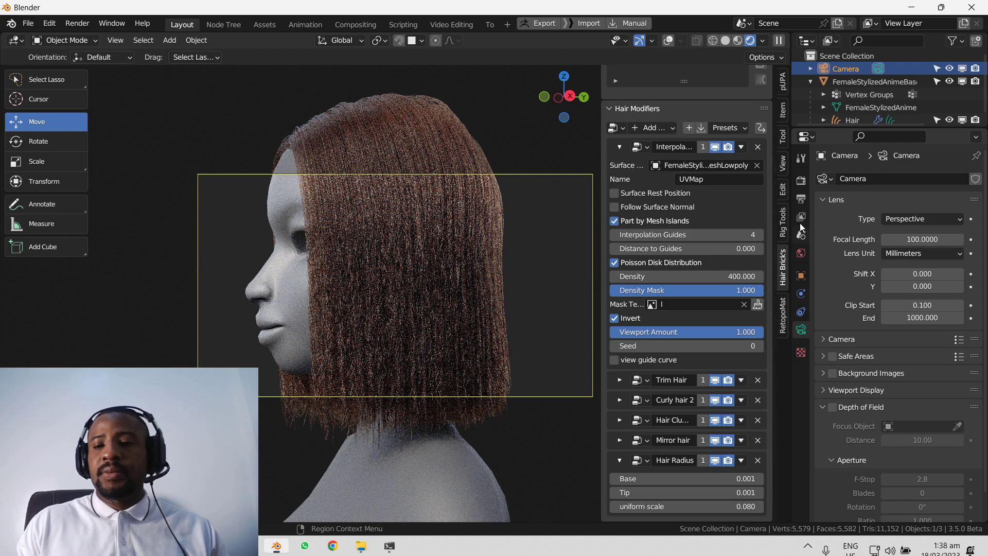
{"action": "left_click", "coordinate": [801, 200]}
{"action": "left_click_drag", "start_coordinate": [921, 197], "coordinate": [913, 209]}
{"action": "type", "text": "1080"}
{"action": "key", "text": "Return"}
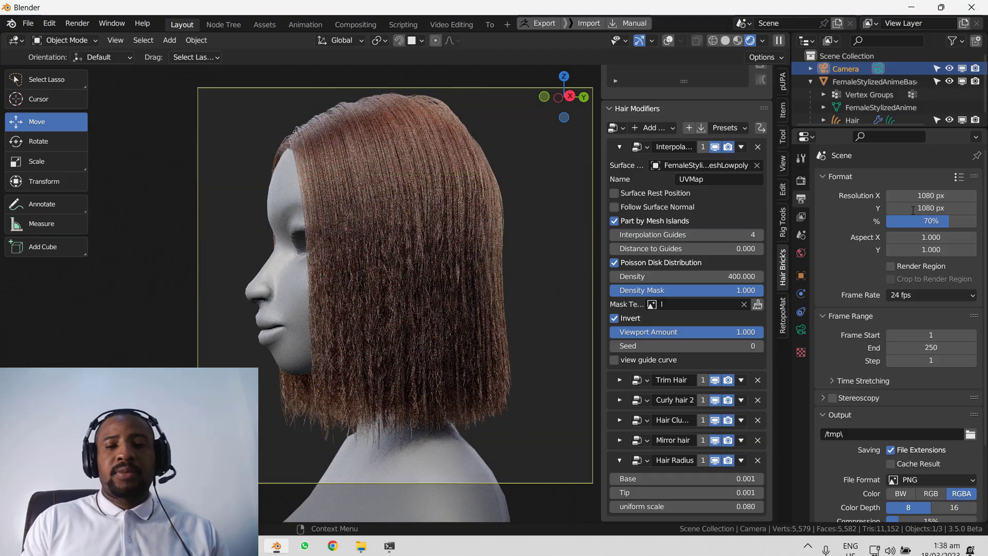
Step: Turn the camera slightly toward the face to reframe the head, and switch the viewport to Solid shading
{"action": "key", "text": "q"}
{"action": "left_click", "coordinate": [314, 174]}
{"action": "middle_click_drag", "start_coordinate": [314, 174], "coordinate": [500, 215]}
{"action": "key", "text": "q"}
{"action": "left_click", "coordinate": [499, 214]}
{"action": "key", "text": "z"}
{"action": "left_click", "coordinate": [570, 289]}
Step: Disable the hair object's Curly hair 2 and clumping modifiers for both viewport and render
{"action": "left_click", "coordinate": [464, 303]}
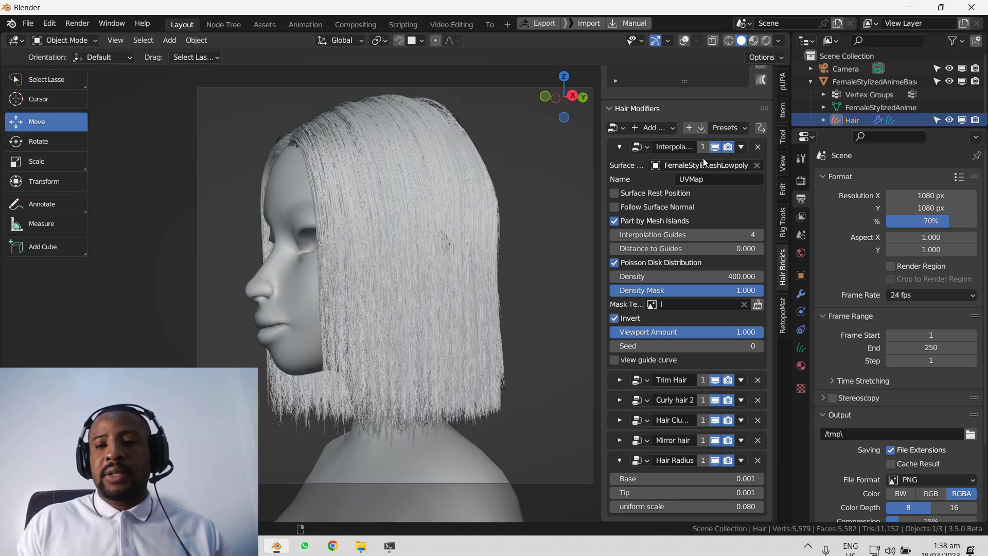
{"action": "scroll", "coordinate": [700, 161], "scroll_direction": "up", "scroll_amount": 5}
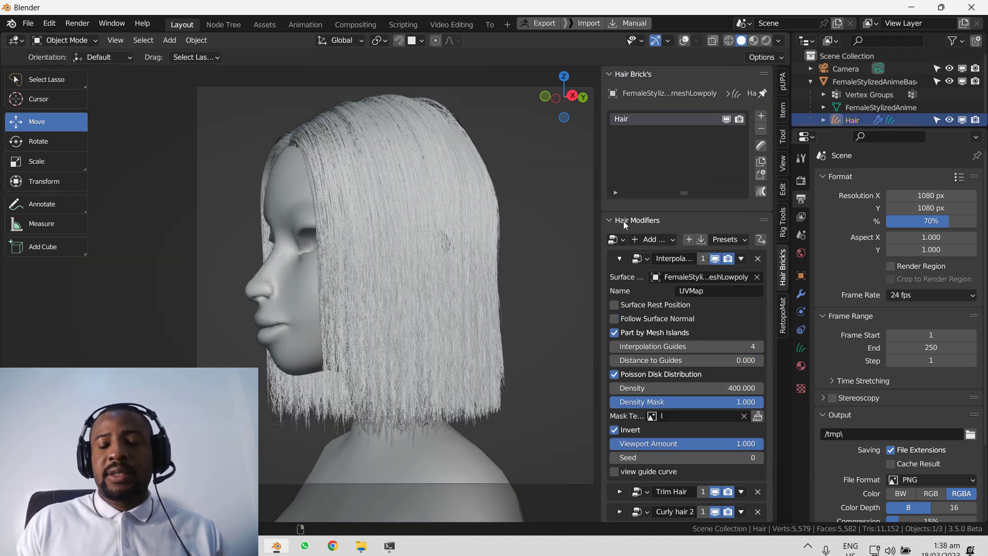
{"action": "left_click", "coordinate": [764, 237]}
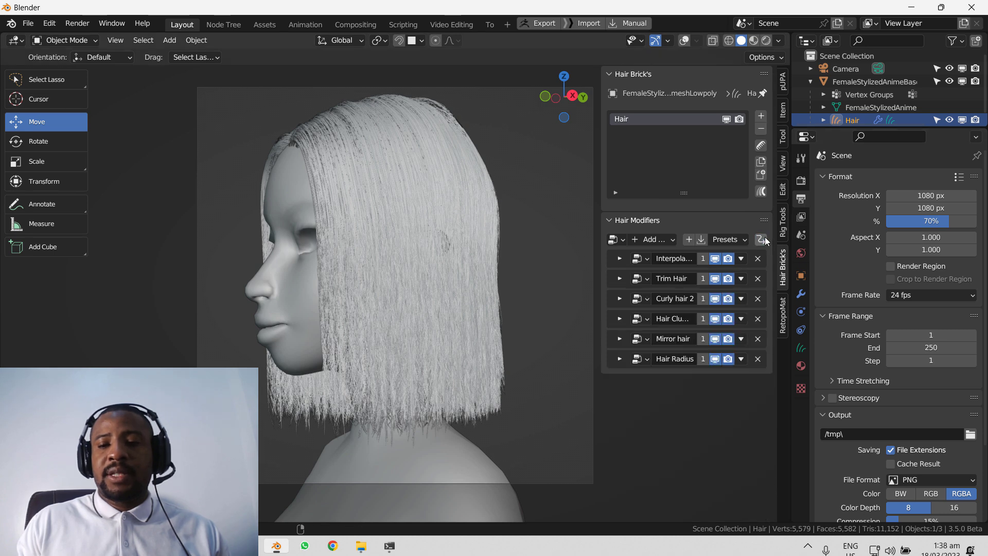
{"action": "left_click", "coordinate": [715, 299]}
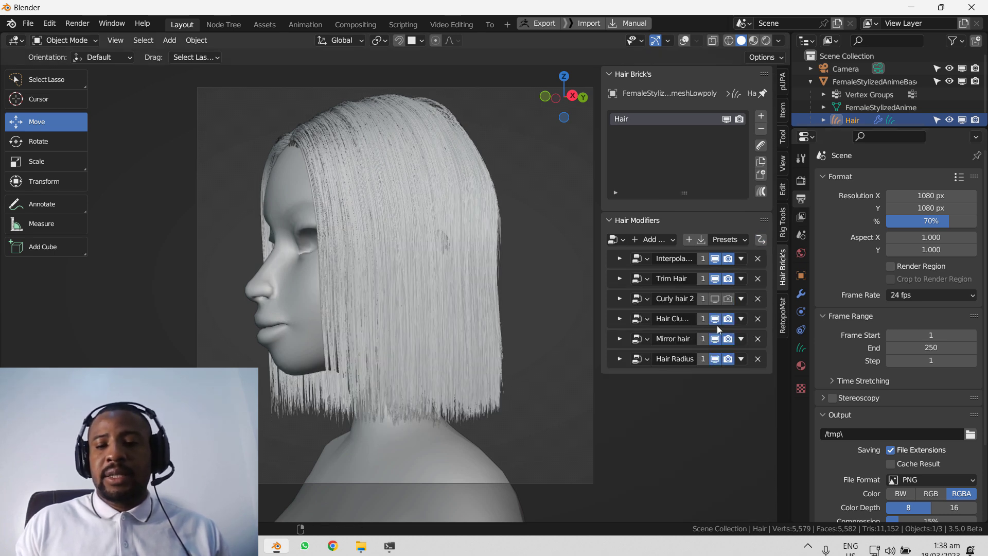
{"action": "left_click", "coordinate": [716, 319]}
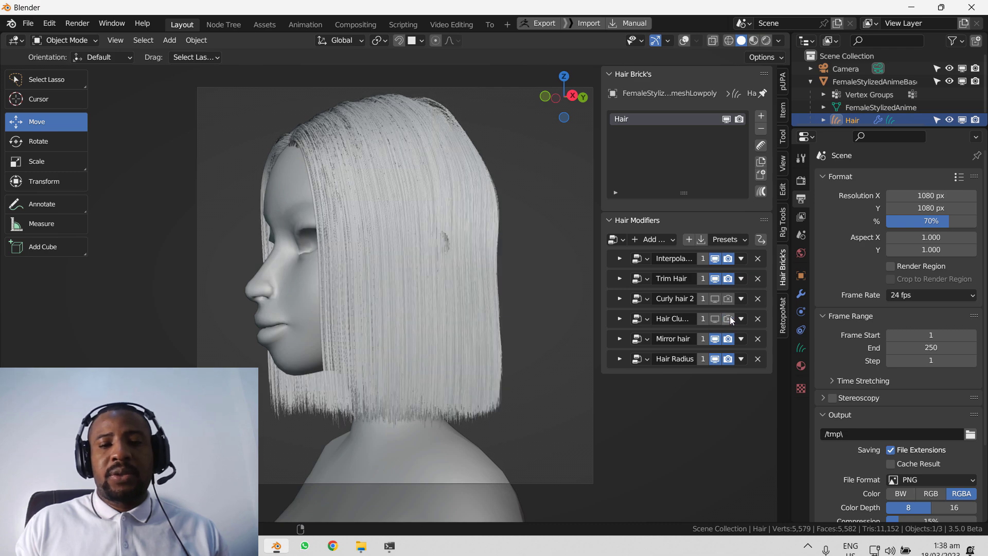
Step: Render the camera view and inspect the hair strands up close
{"action": "key", "text": "F12"}
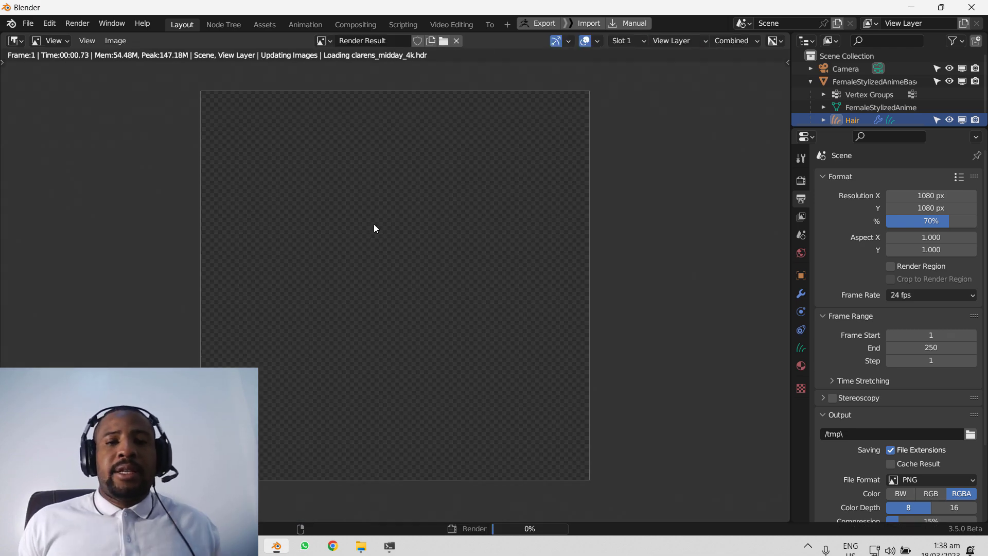
{"action": "scroll", "coordinate": [399, 214], "scroll_direction": "up", "scroll_amount": 2}
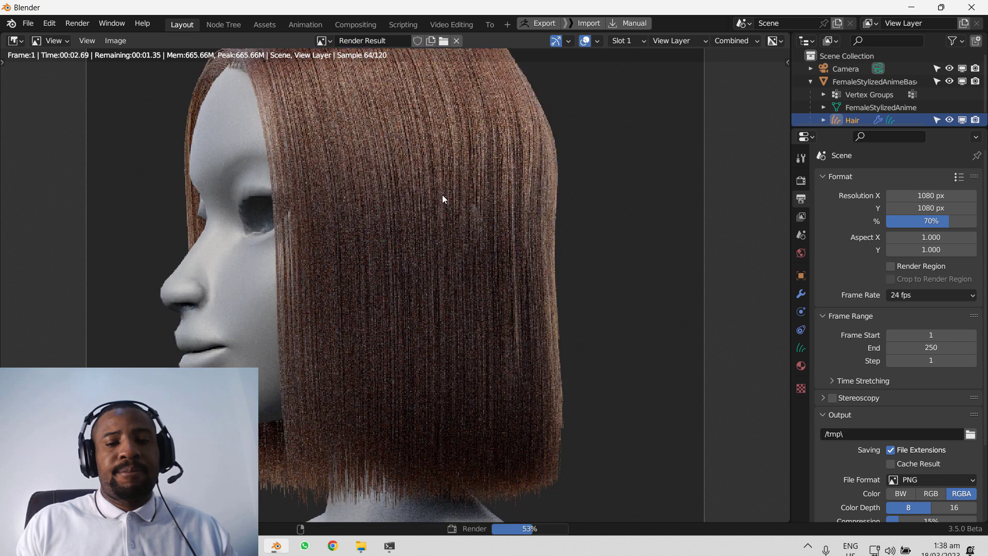
{"action": "scroll", "coordinate": [443, 195], "scroll_direction": "down", "scroll_amount": 3}
{"action": "scroll", "coordinate": [481, 189], "scroll_direction": "up", "scroll_amount": 1}
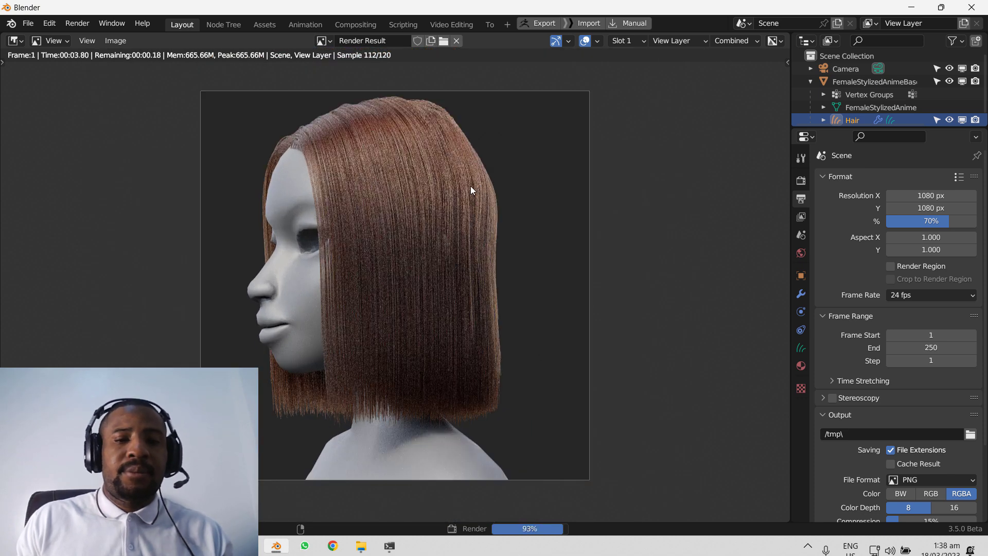
{"action": "scroll", "coordinate": [498, 180], "scroll_direction": "up", "scroll_amount": 2}
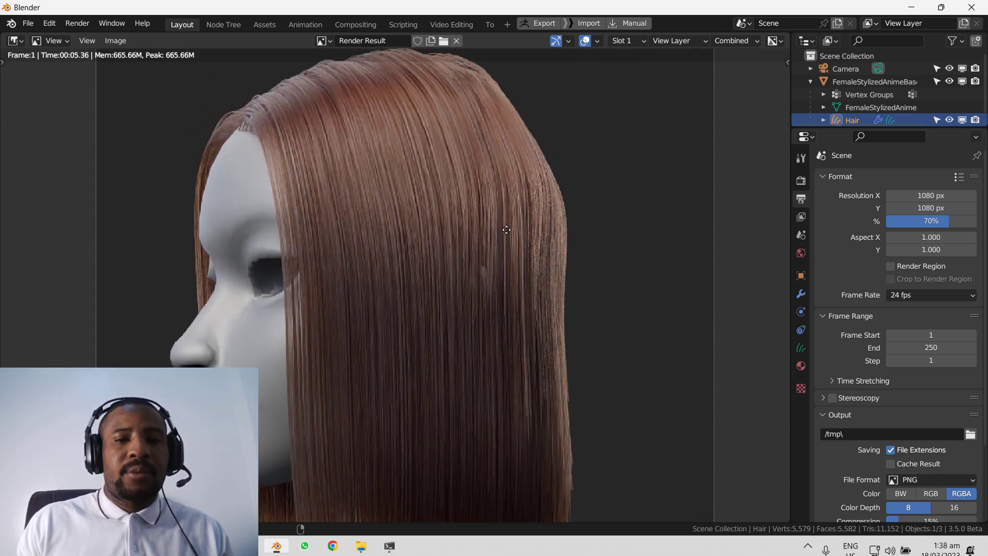
{"action": "scroll", "coordinate": [507, 230], "scroll_direction": "down", "scroll_amount": 3}
{"action": "key", "text": "Escape"}
Step: In the hair's Sculpt Mode, comb the hair at the side of the head inward with a 236 px Comb brush
{"action": "middle_click_drag", "start_coordinate": [405, 222], "coordinate": [495, 237]}
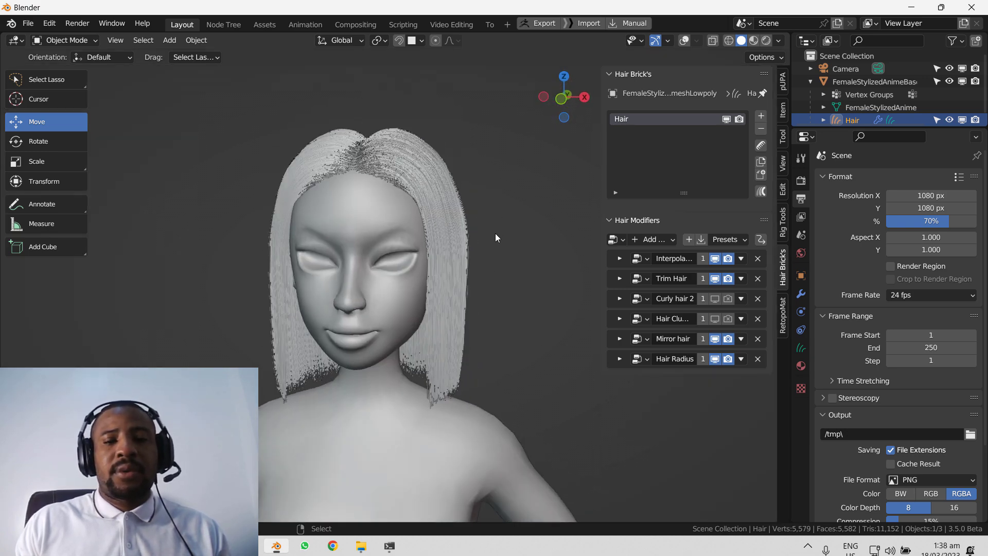
{"action": "scroll", "coordinate": [495, 233], "scroll_direction": "up", "scroll_amount": 1}
{"action": "left_click", "coordinate": [762, 145]}
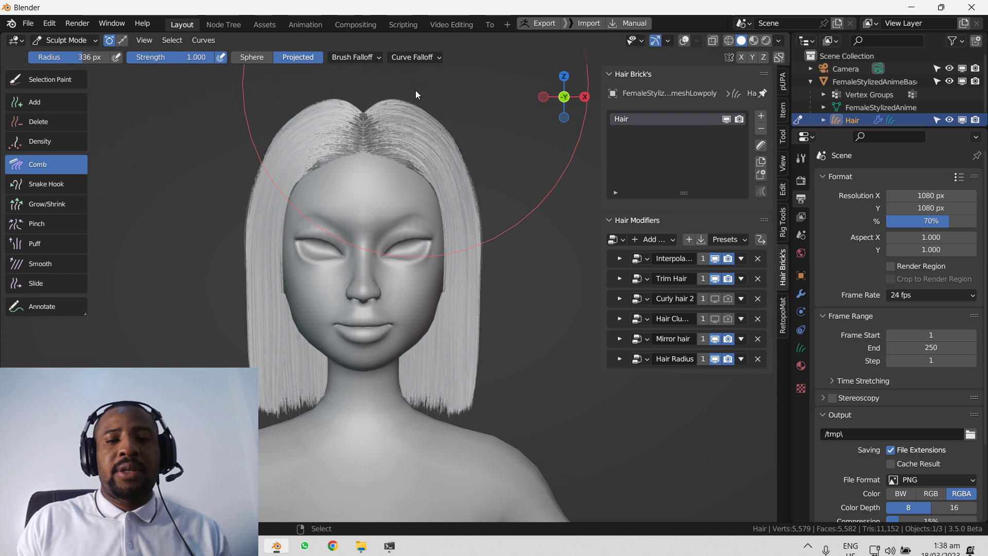
{"action": "middle_click_drag", "start_coordinate": [414, 113], "coordinate": [496, 197]}
{"action": "key", "text": "f"}
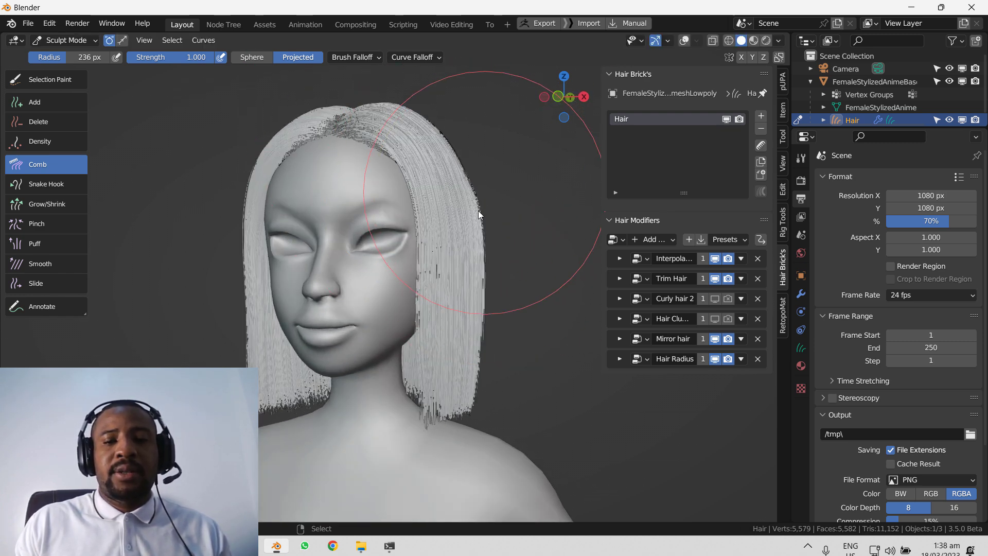
{"action": "left_click", "coordinate": [475, 222]}
{"action": "left_click_drag", "start_coordinate": [479, 222], "coordinate": [467, 354]}
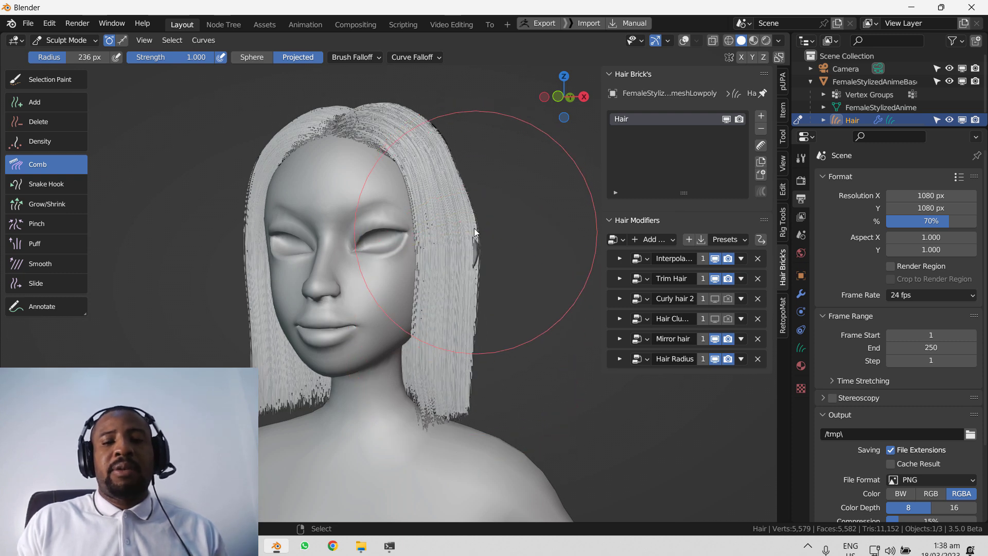
Step: Comb the hair at the back of the head inward from the side and return to Object Mode
{"action": "mouse_move", "coordinate": [477, 239]}
{"action": "middle_mouse_down"}
{"action": "mouse_move", "coordinate": [322, 279]}
{"action": "mouse_move", "coordinate": [305, 219]}
{"action": "mouse_move", "coordinate": [471, 207]}
{"action": "mouse_move", "coordinate": [451, 207]}
{"action": "middle_mouse_up"}
{"action": "key", "text": "ctrl+Tab"}
{"action": "left_click", "coordinate": [372, 215]}
{"action": "key", "text": "ctrl+Tab"}
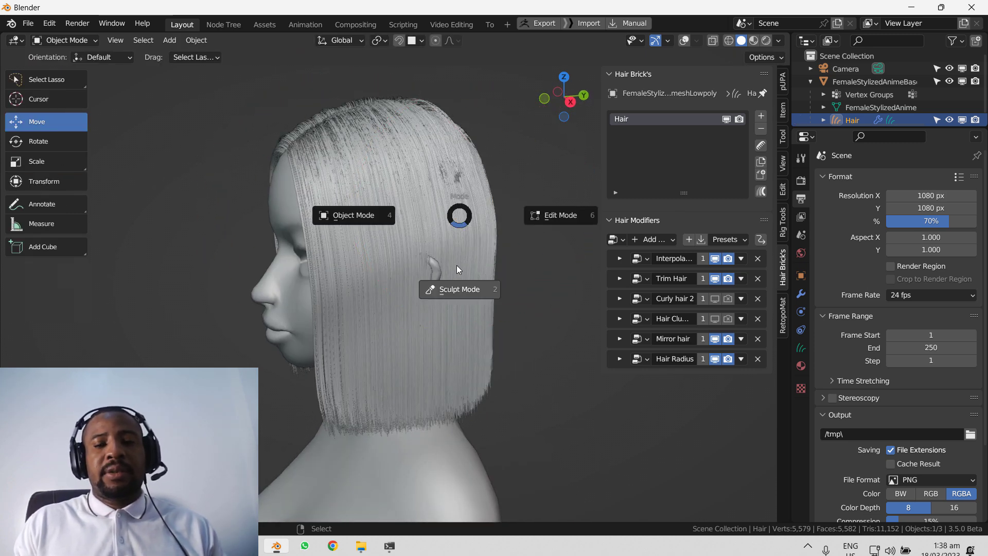
{"action": "left_click", "coordinate": [456, 273]}
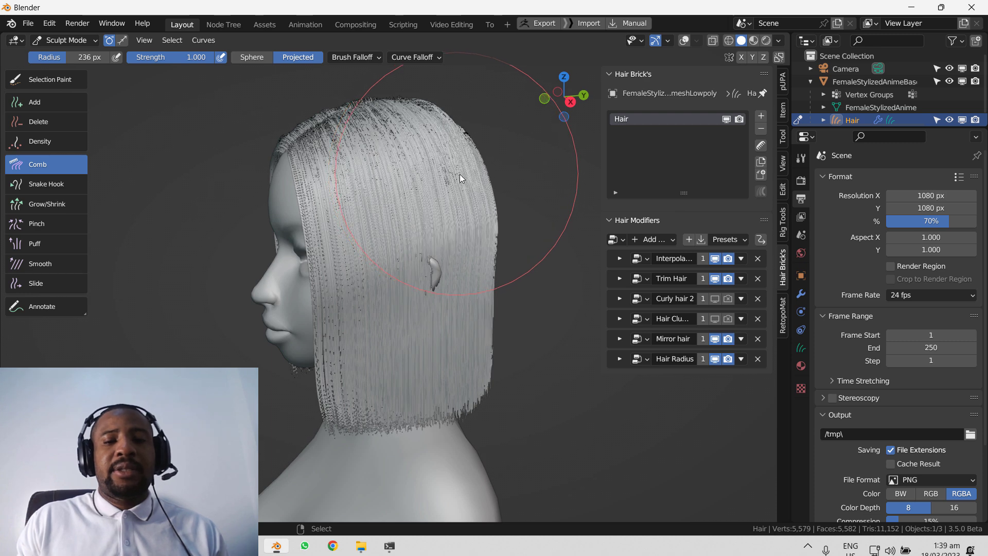
{"action": "key", "text": "ctrl+Tab"}
{"action": "left_click", "coordinate": [365, 214]}
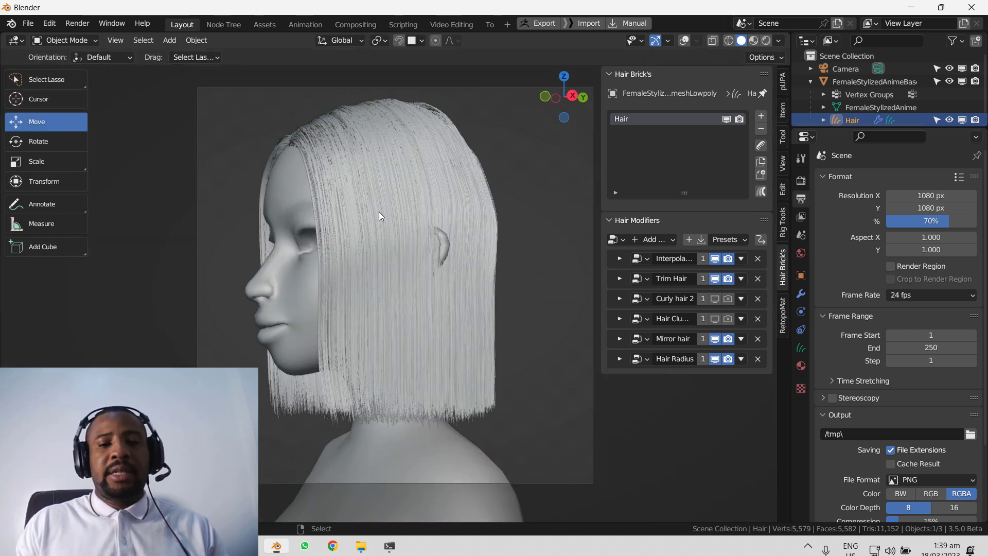
{"action": "key", "text": "ctrl+Tab"}
{"action": "left_click", "coordinate": [466, 276]}
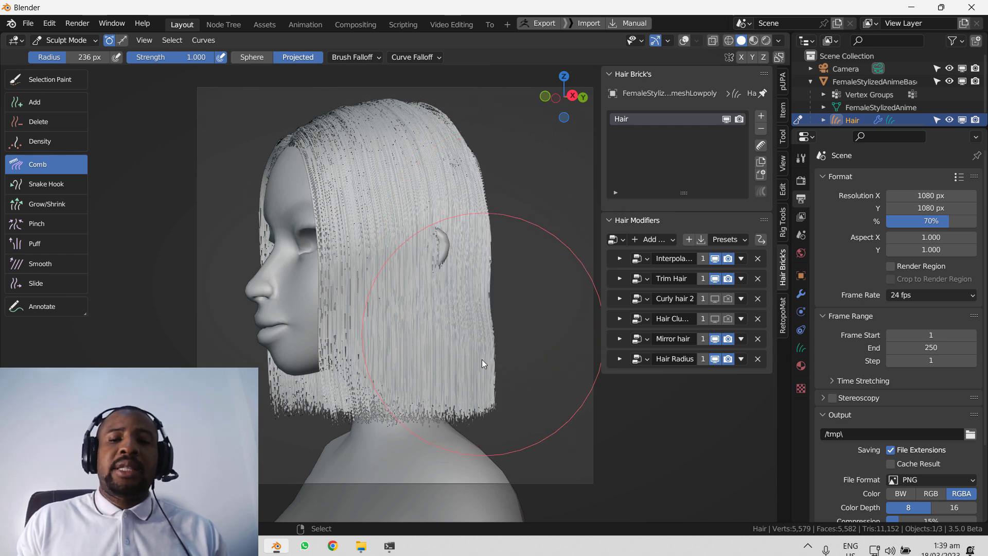
{"action": "key", "text": "ctrl+Tab"}
{"action": "left_click", "coordinate": [446, 334]}
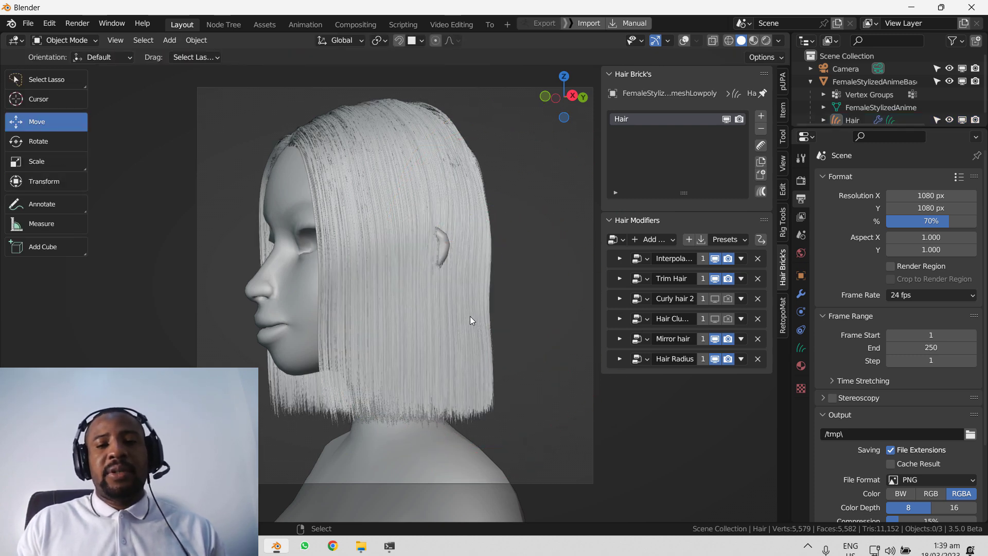
Step: Render the camera view to check the combed hair
{"action": "key", "text": "KP_0"}
{"action": "key", "text": "F12"}
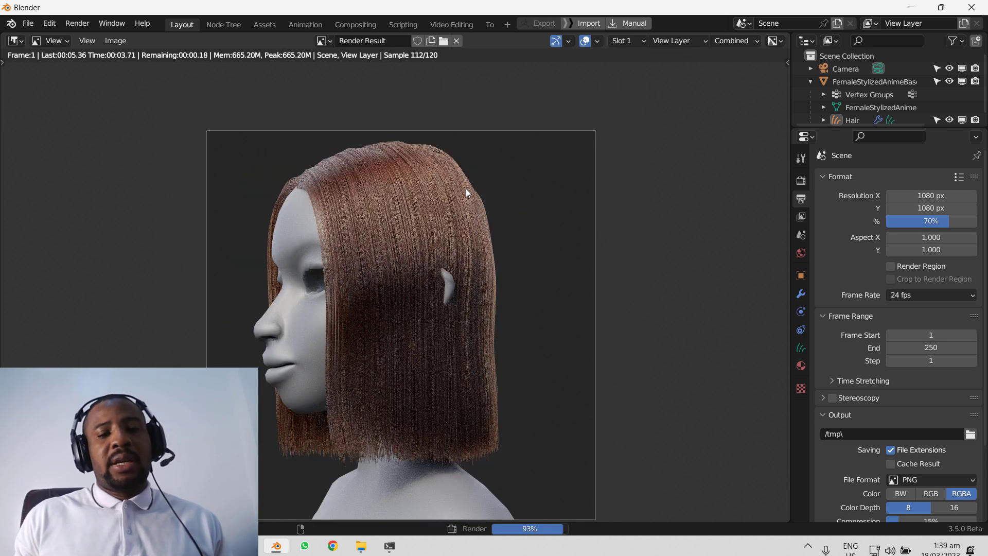
{"action": "key", "text": "Escape"}
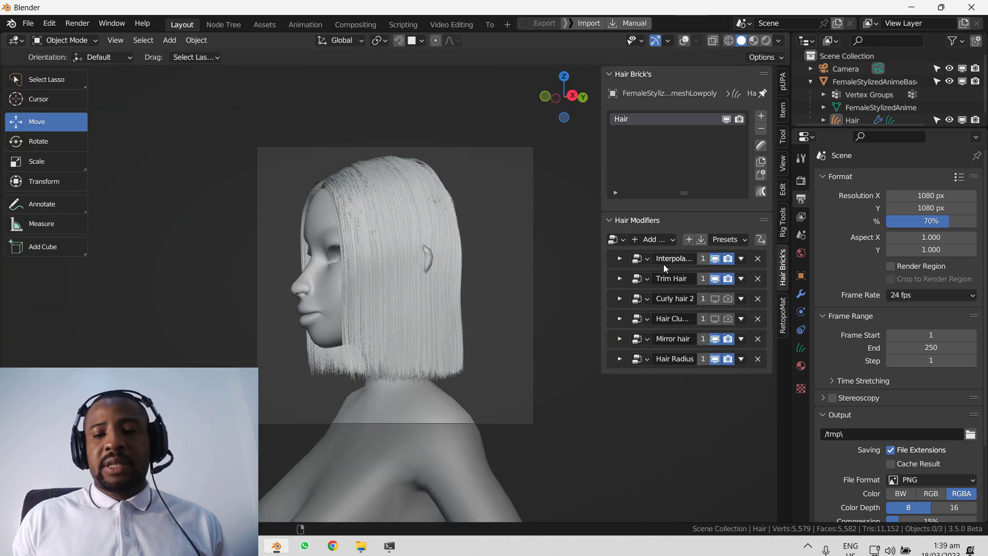
Step: Set the interpolation modifier's Density to 200 and test-render the hair
{"action": "left_click", "coordinate": [621, 259]}
{"action": "left_click", "coordinate": [725, 388]}
{"action": "type", "text": "200"}
{"action": "key", "text": "Return"}
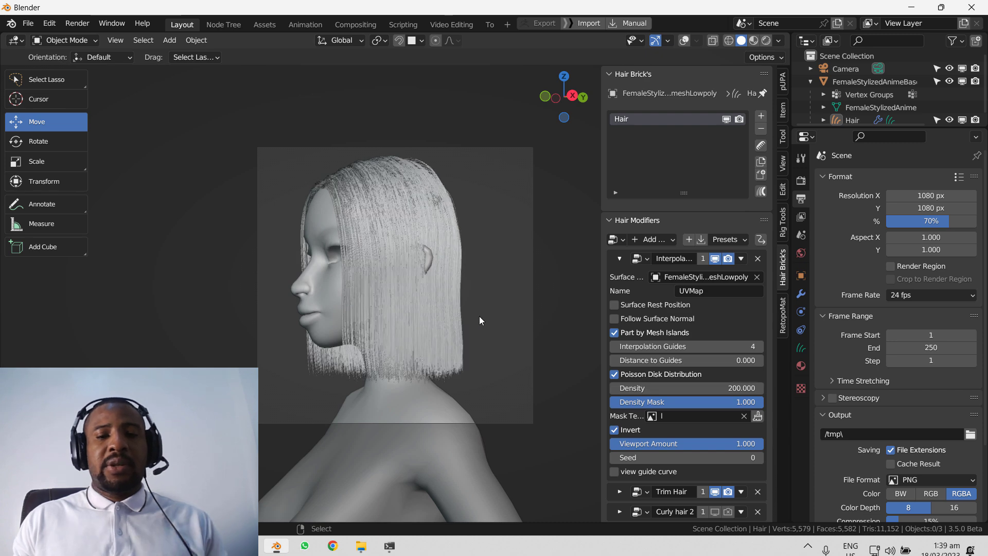
{"action": "scroll", "coordinate": [485, 310], "scroll_direction": "up", "scroll_amount": 1}
{"action": "key", "text": "F12"}
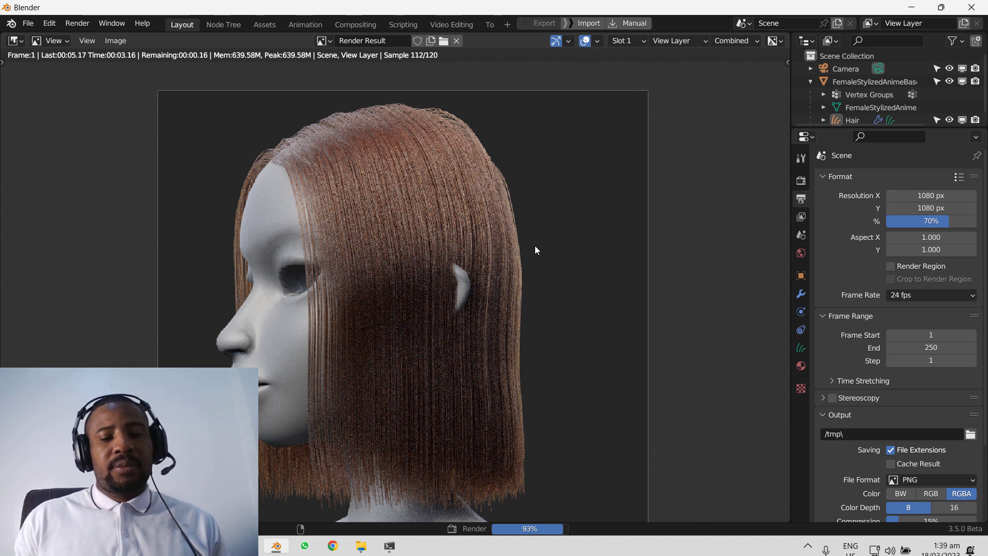
{"action": "key", "text": "Escape"}
Step: Set the interpolation modifier's Density to 300 and collapse its settings
{"action": "left_click", "coordinate": [740, 392]}
{"action": "type", "text": "300"}
{"action": "key", "text": "Return"}
{"action": "scroll", "coordinate": [709, 427], "scroll_direction": "down", "scroll_amount": 4}
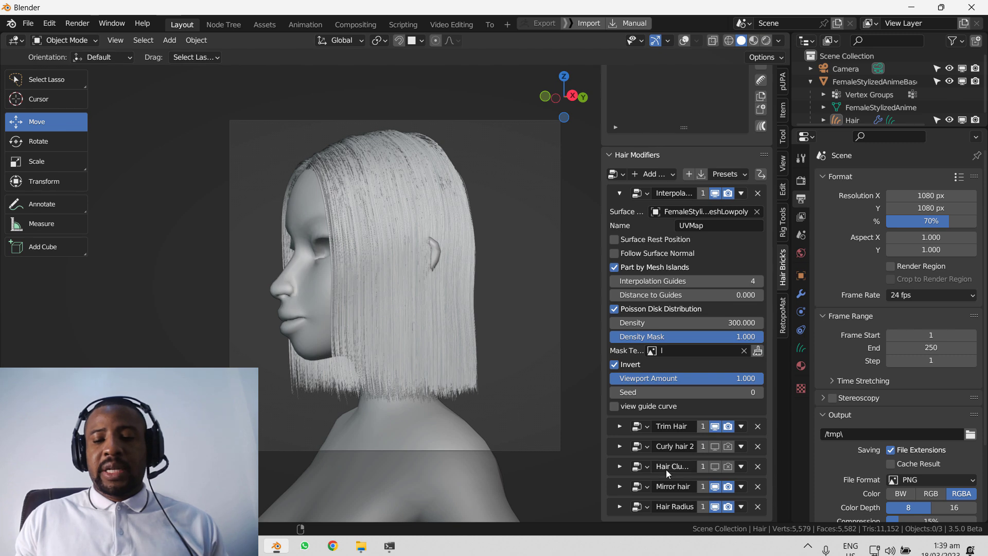
{"action": "left_click", "coordinate": [620, 193]}
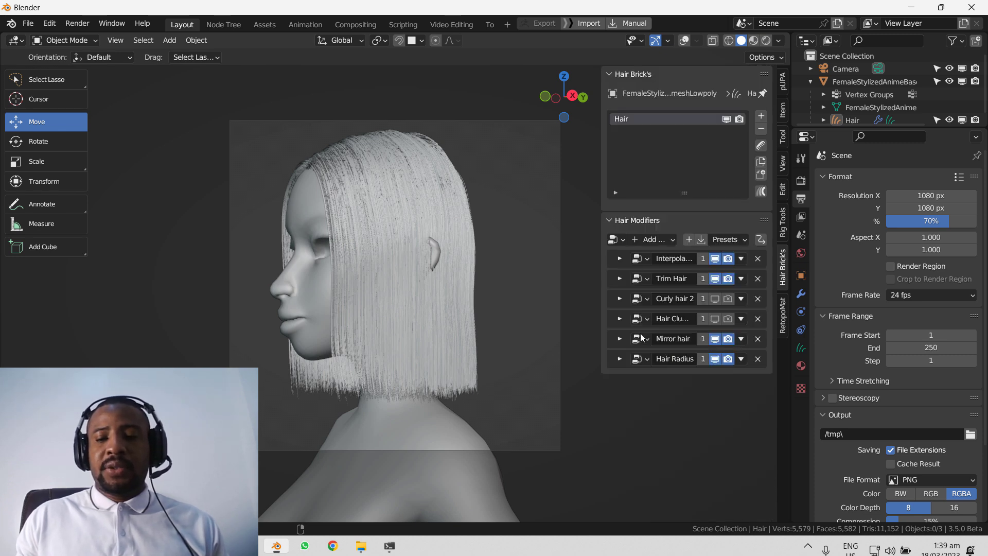
Step: Set the Hair Radius modifier's uniform scale to 0.05
{"action": "left_click", "coordinate": [619, 359]}
{"action": "double_click", "coordinate": [712, 404]}
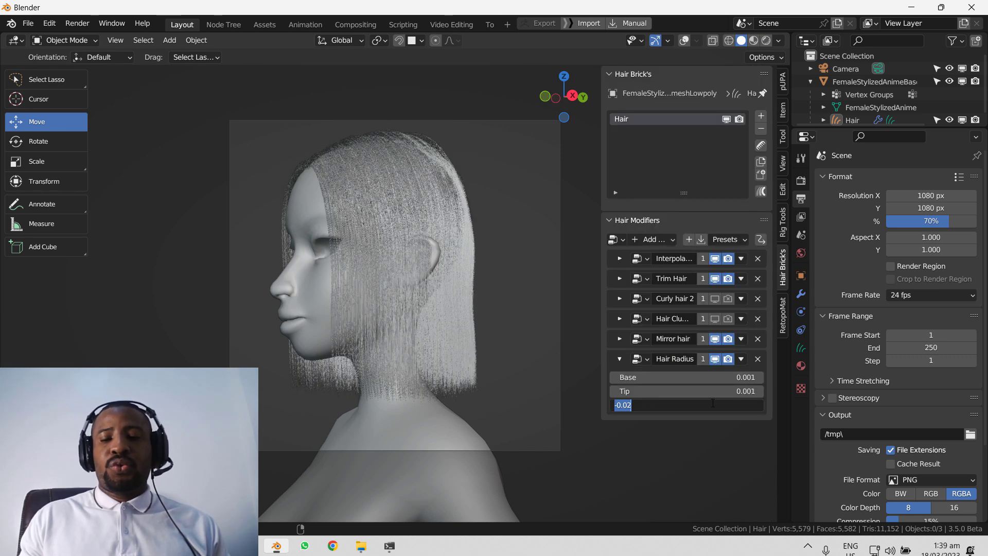
{"action": "type", "text": ".0"}
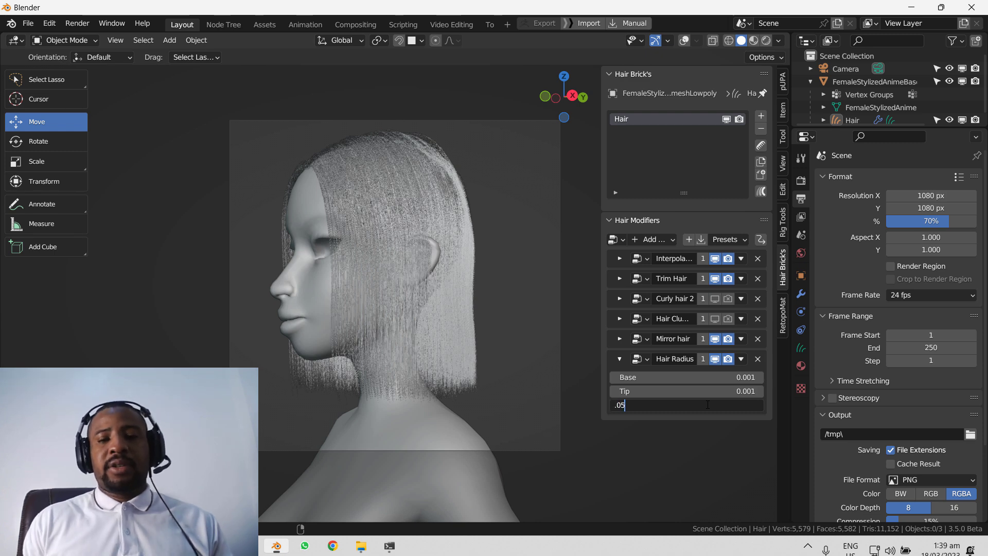
{"action": "type", "text": "5"}
{"action": "key", "text": "Return"}
{"action": "scroll", "coordinate": [402, 179], "scroll_direction": "up", "scroll_amount": 4}
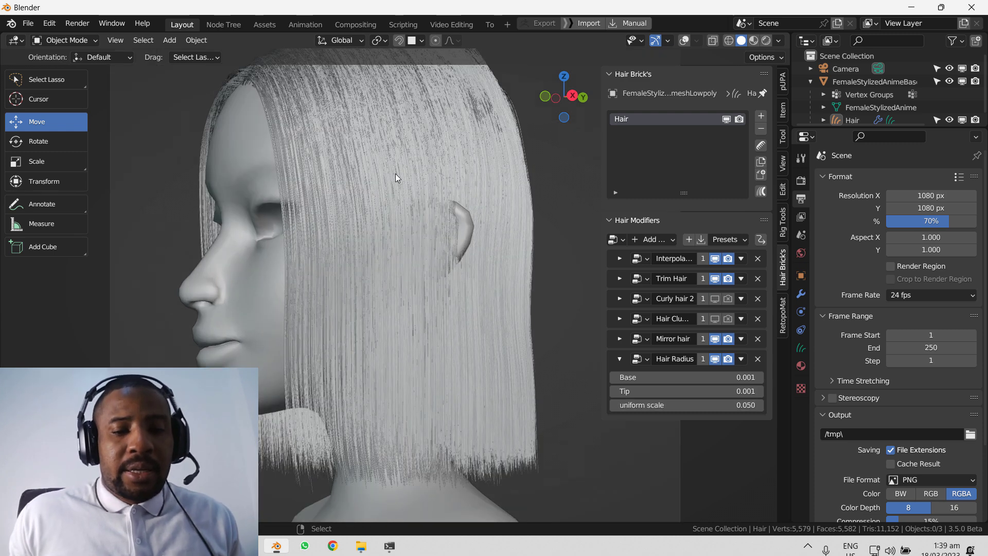
Step: Try a uniform scale of 0.01 on the Hair Radius modifier and set it back to 0.05
{"action": "double_click", "coordinate": [706, 402]}
{"action": "key", "text": "BackSpace"}
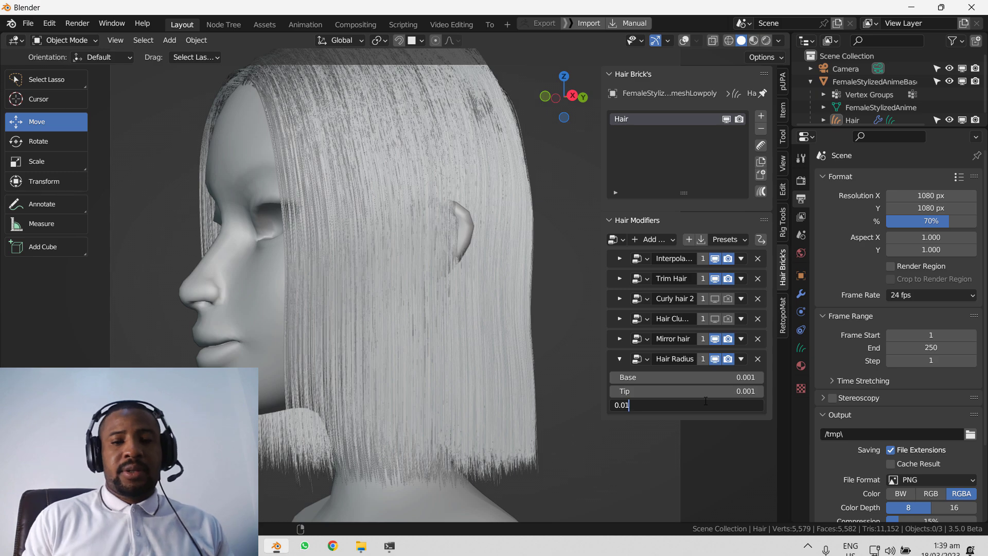
{"action": "type", "text": "1"}
{"action": "key", "text": "Return"}
{"action": "double_click", "coordinate": [705, 402]}
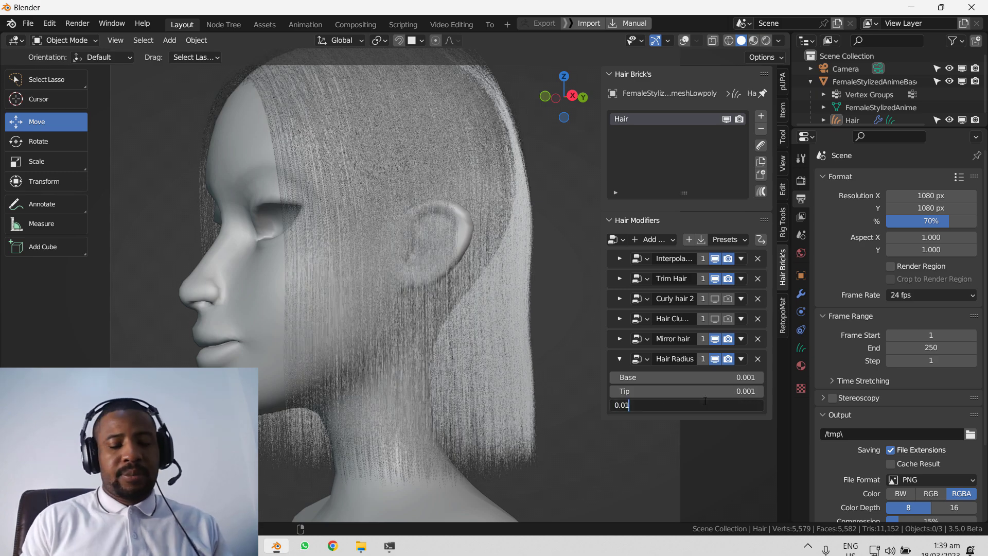
{"action": "type", "text": "5"}
{"action": "key", "text": "Return"}
Step: Render the camera view to check the strand thickness at a uniform scale of 0.05
{"action": "key", "text": "F12"}
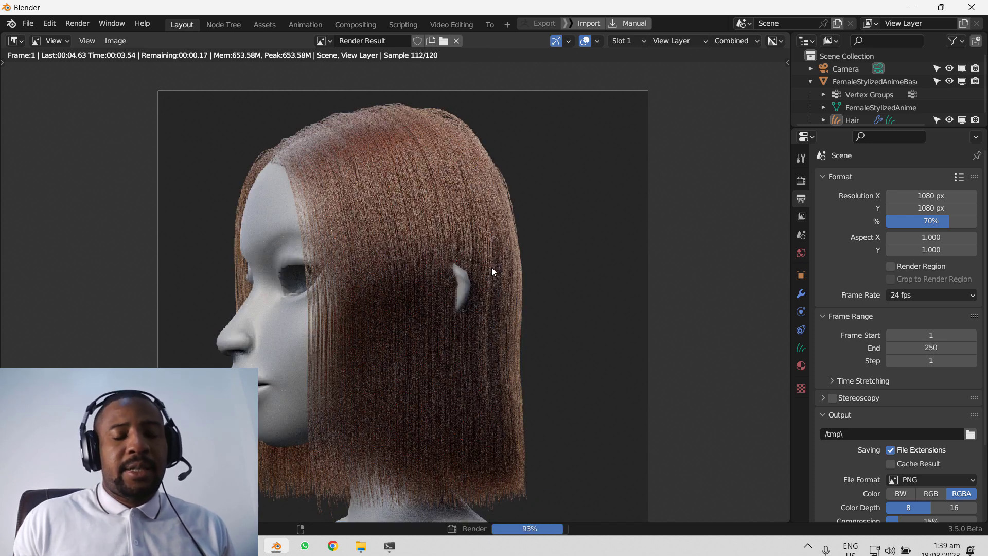
{"action": "scroll", "coordinate": [465, 248], "scroll_direction": "up", "scroll_amount": 1}
{"action": "scroll", "coordinate": [468, 261], "scroll_direction": "down", "scroll_amount": 3}
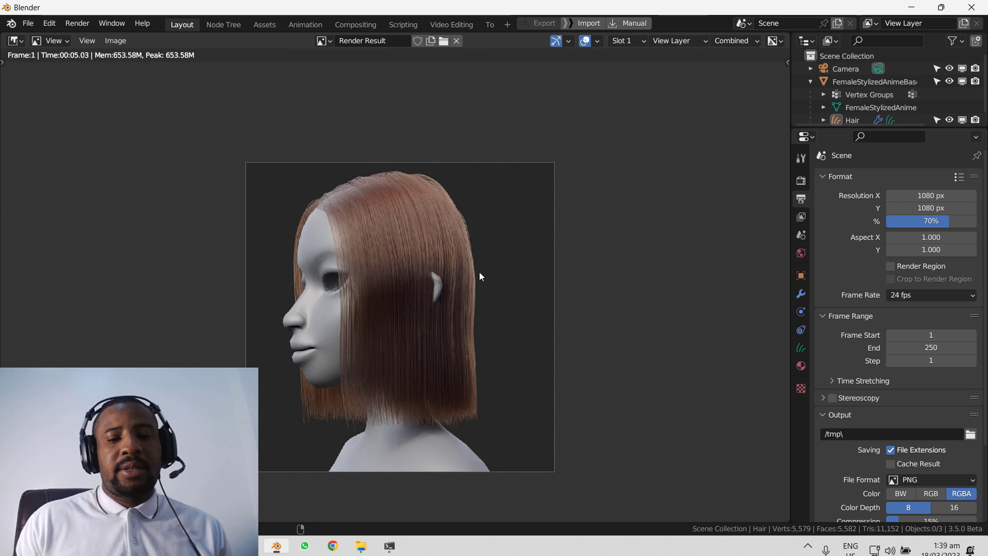
{"action": "key", "text": "Escape"}
Step: Set the interpolation modifier's Density to 400 and collapse its settings
{"action": "left_click", "coordinate": [620, 260]}
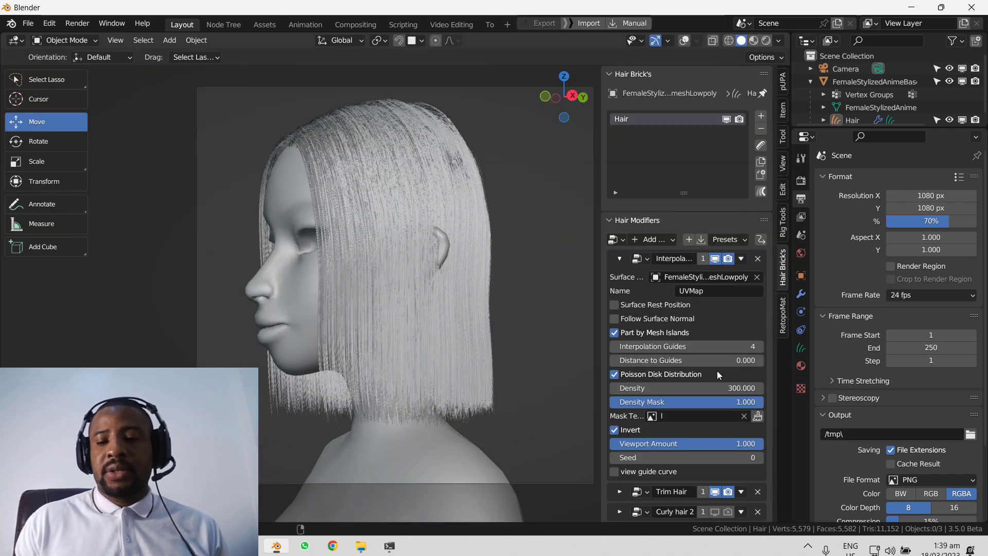
{"action": "left_click", "coordinate": [720, 389]}
{"action": "type", "text": "400"}
{"action": "key", "text": "Return"}
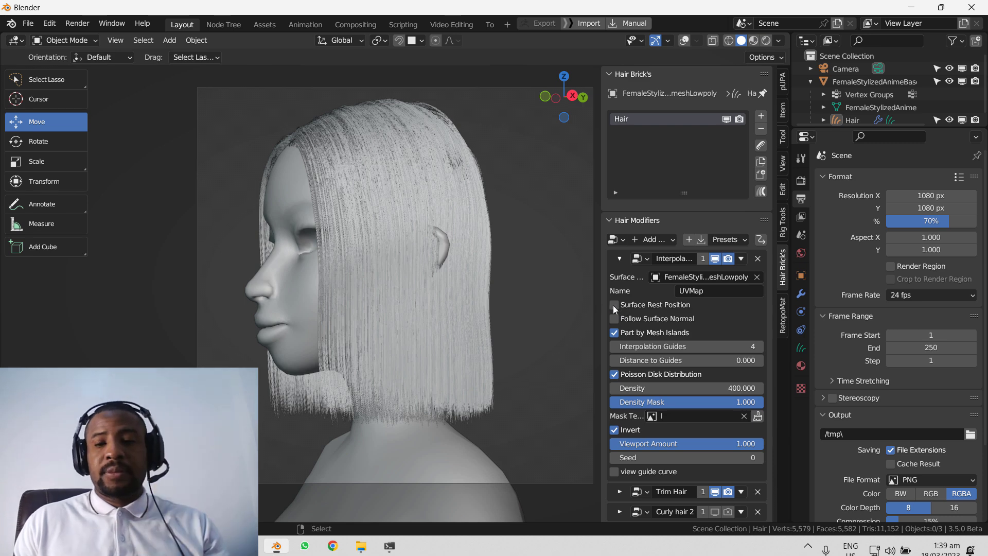
{"action": "left_click", "coordinate": [619, 259]}
Step: Test-render the camera view to check the hair at a density of 400
{"action": "key", "text": "F12"}
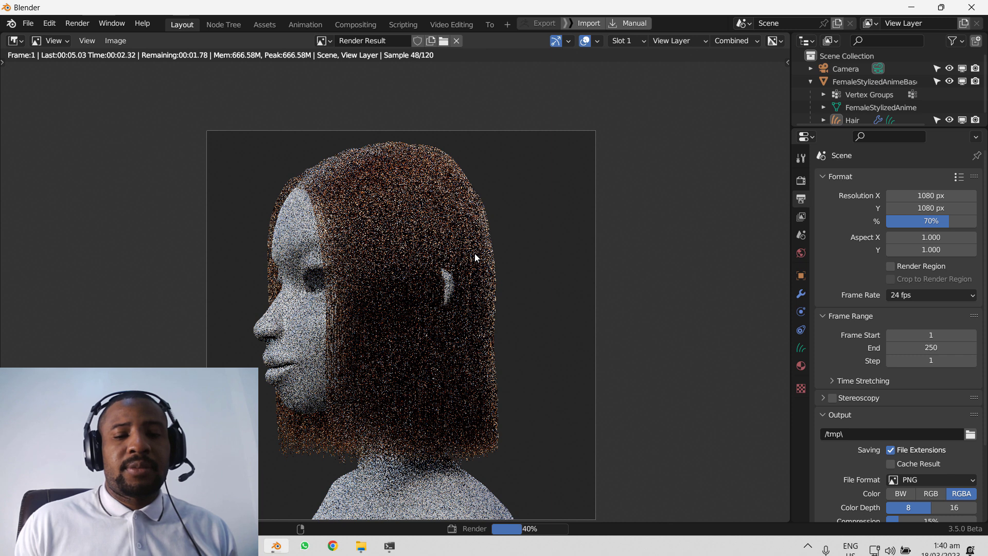
{"action": "scroll", "coordinate": [490, 242], "scroll_direction": "up", "scroll_amount": 1}
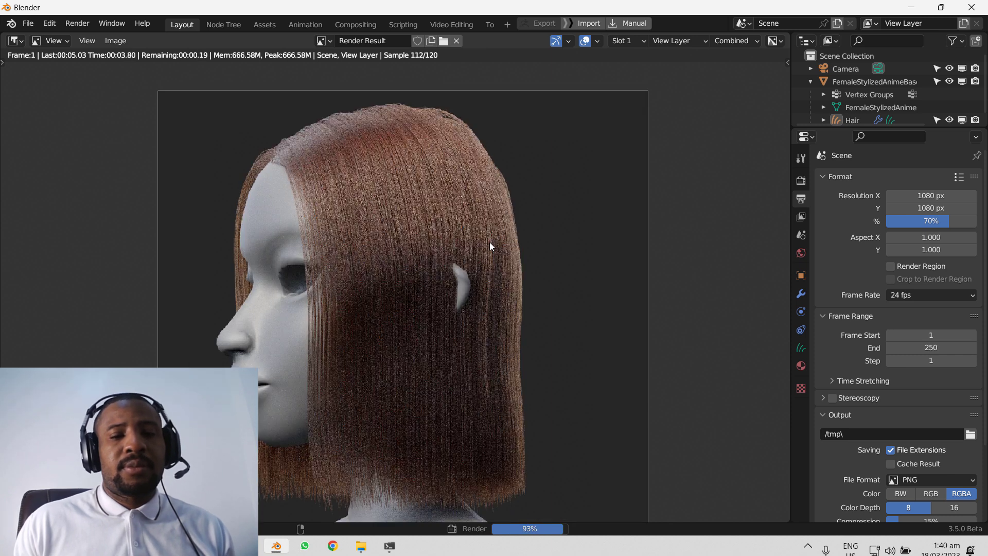
{"action": "scroll", "coordinate": [489, 242], "scroll_direction": "down", "scroll_amount": 1}
{"action": "key", "text": "Escape"}
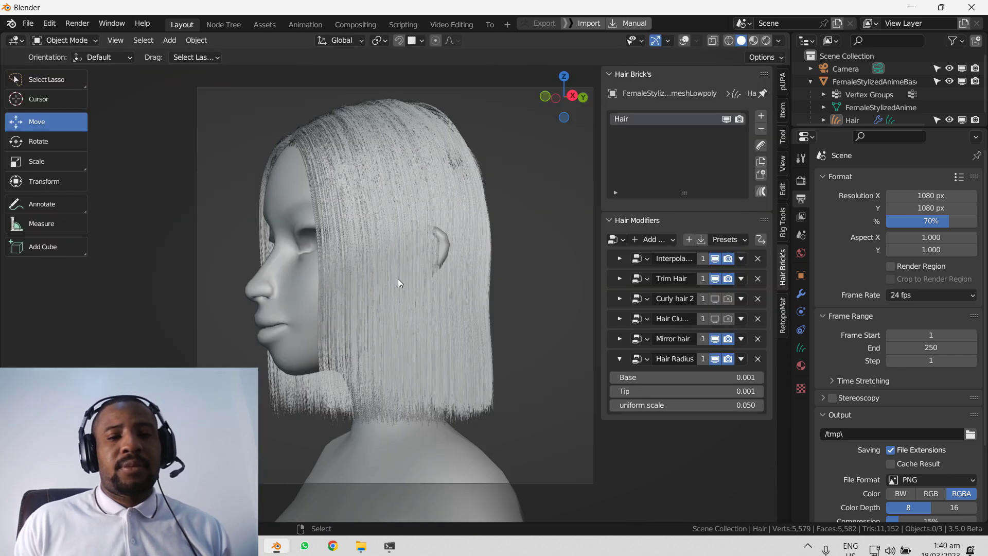
Step: Smooth the head mesh with a Subdivision Surface modifier and render the camera view
{"action": "left_click", "coordinate": [300, 304]}
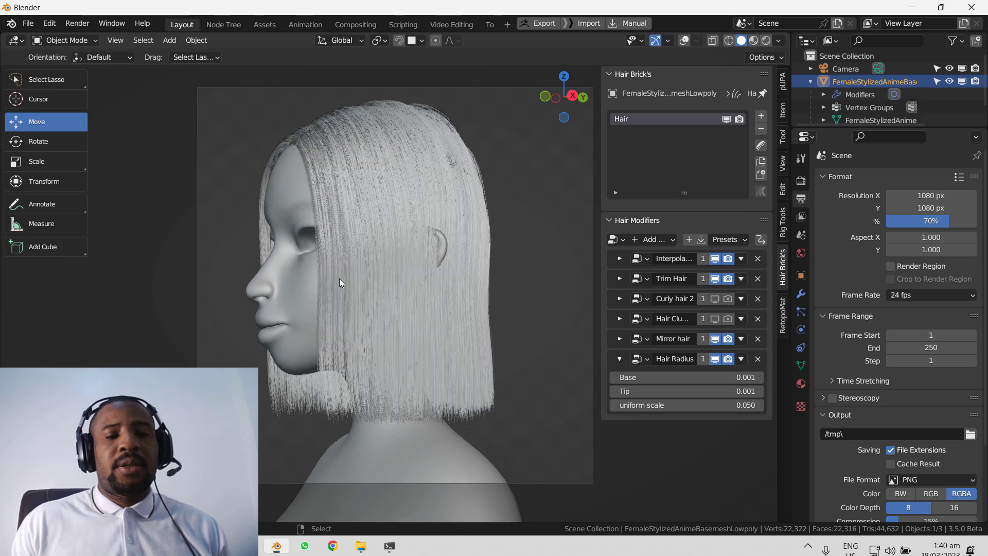
{"action": "key", "text": "F12"}
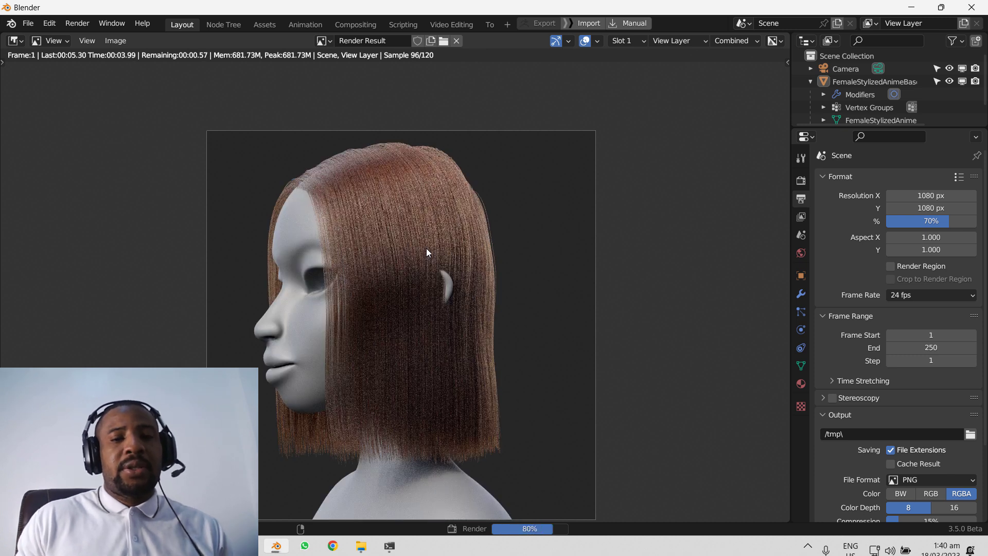
{"action": "middle_click_drag", "start_coordinate": [420, 271], "coordinate": [449, 227]}
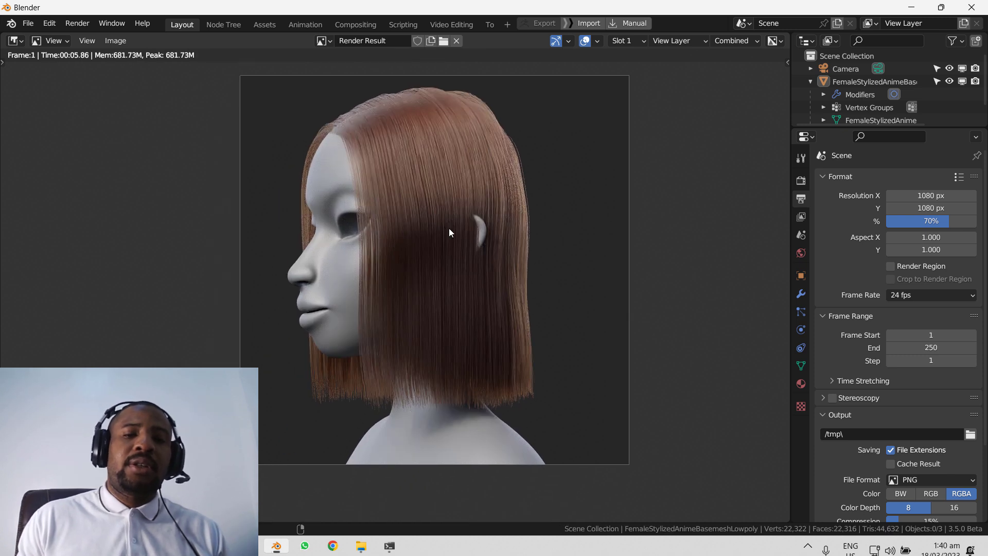
{"action": "key", "text": "Escape"}
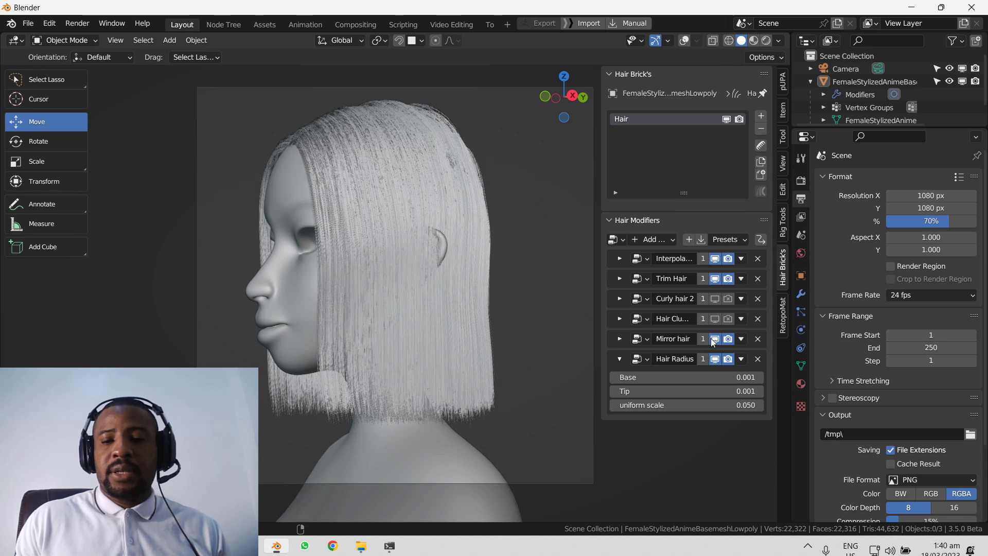
Step: Disable the Trim Hair modifier in both viewport and render, and test-render the untrimmed hair
{"action": "left_click", "coordinate": [718, 278]}
{"action": "left_click", "coordinate": [718, 278]}
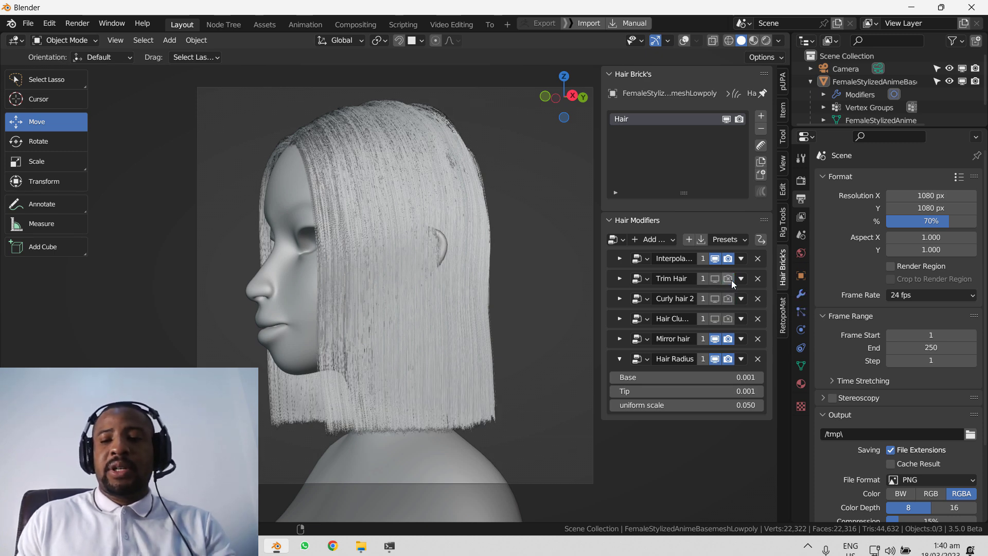
{"action": "key", "text": "F12"}
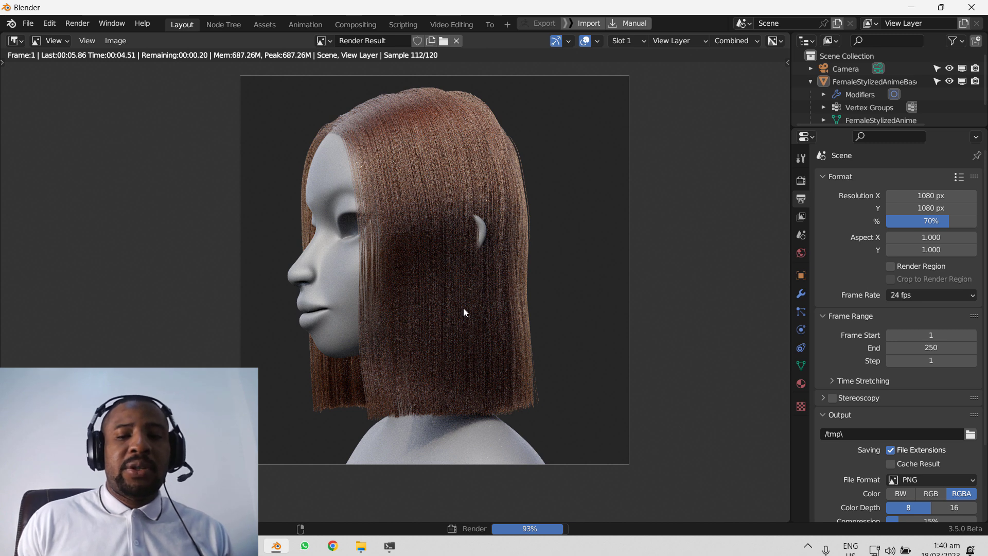
{"action": "scroll", "coordinate": [471, 314], "scroll_direction": "down", "scroll_amount": 2}
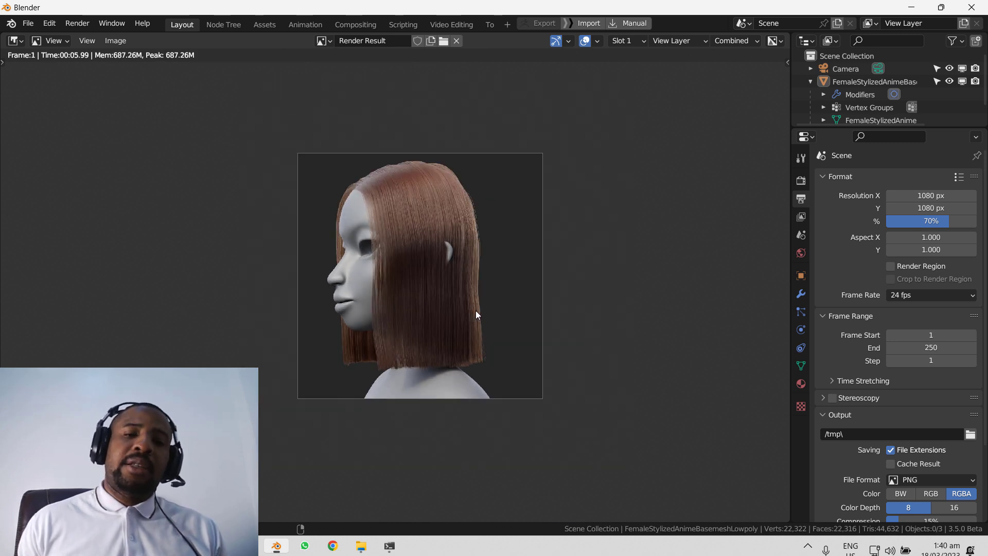
{"action": "key", "text": "Escape"}
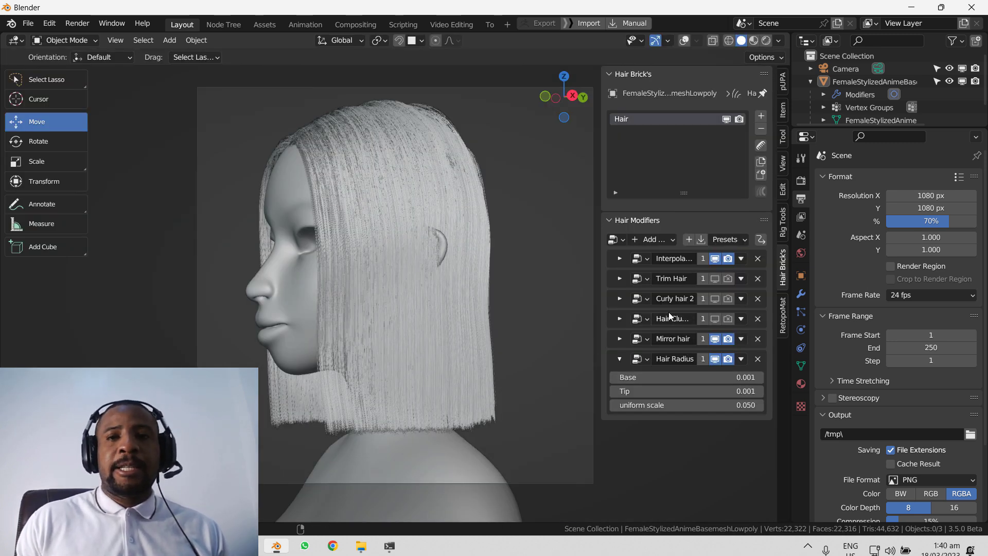
Step: Enable the hair clump and Curly hair 2 modifiers in both viewport and render
{"action": "left_click", "coordinate": [716, 319]}
{"action": "left_click", "coordinate": [728, 319]}
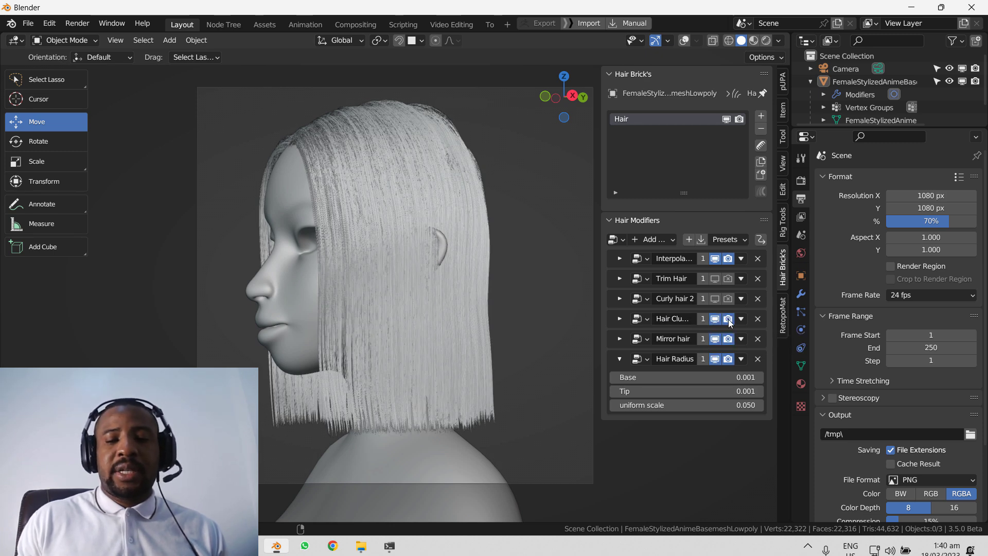
{"action": "left_click", "coordinate": [714, 299]}
{"action": "left_click", "coordinate": [727, 299]}
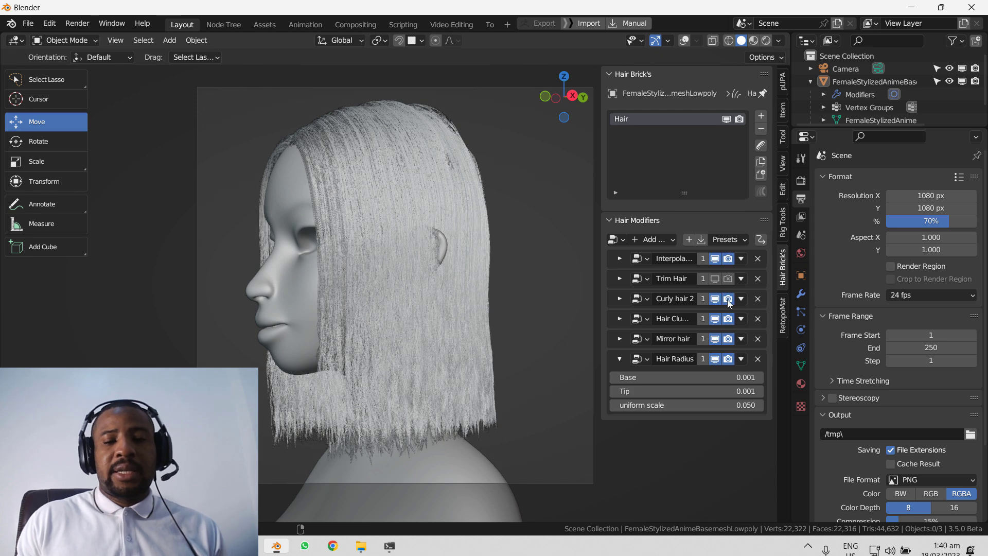
Step: Render the camera view to check the clumped, curly hair
{"action": "key", "text": "F12"}
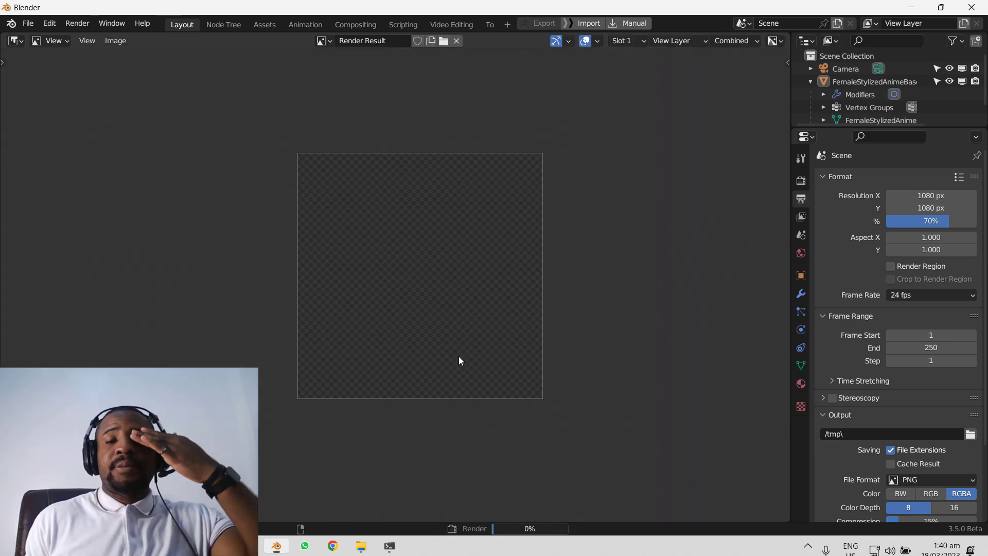
{"action": "scroll", "coordinate": [431, 324], "scroll_direction": "up", "scroll_amount": 3}
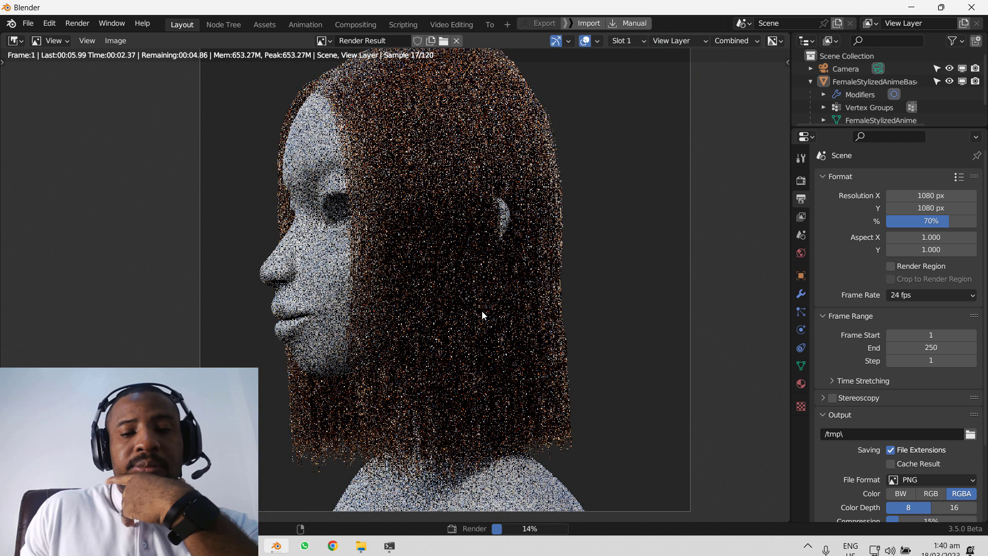
{"action": "scroll", "coordinate": [491, 317], "scroll_direction": "down", "scroll_amount": 1}
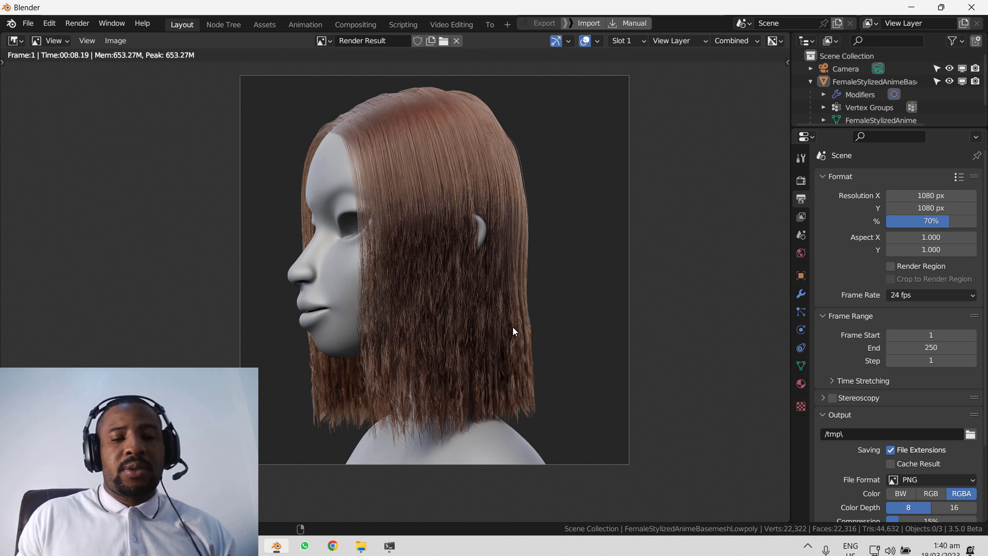
{"action": "key", "text": "Escape"}
Step: Try a falloff min of -0.170 on the Curly hair 2 modifier, undo it and collapse the settings
{"action": "left_click", "coordinate": [621, 298]}
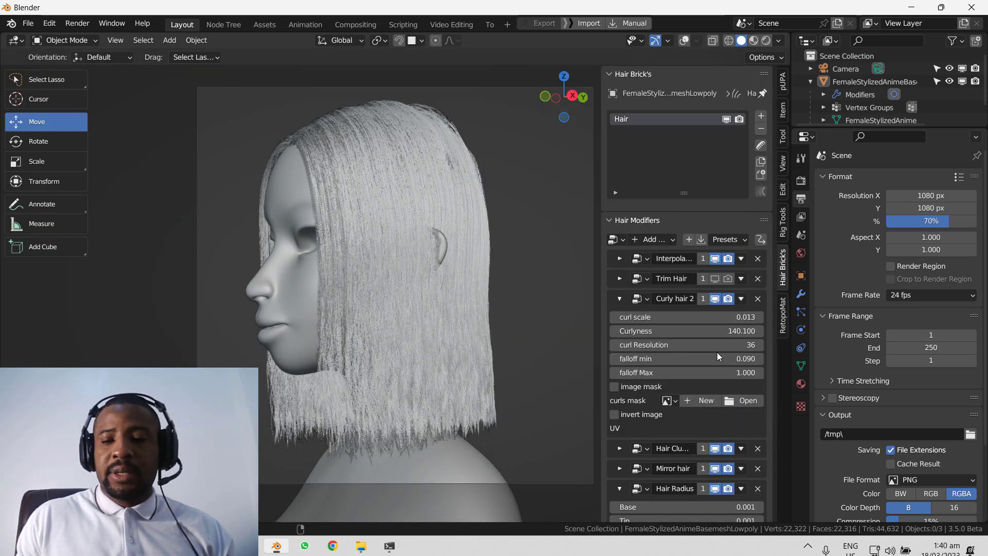
{"action": "left_click_drag", "start_coordinate": [687, 358], "coordinate": [721, 360]}
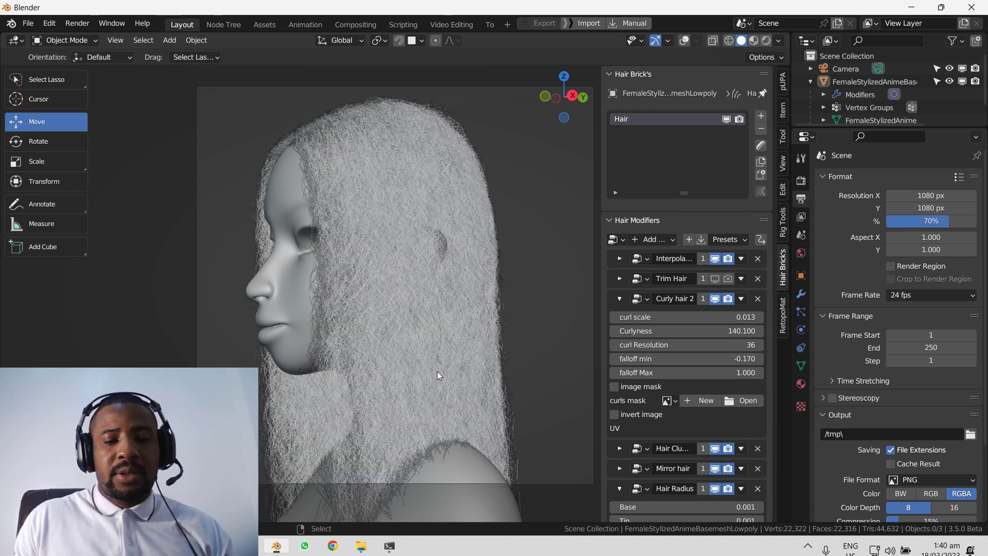
{"action": "scroll", "coordinate": [472, 370], "scroll_direction": "down", "scroll_amount": 1}
{"action": "key", "text": "ctrl+z"}
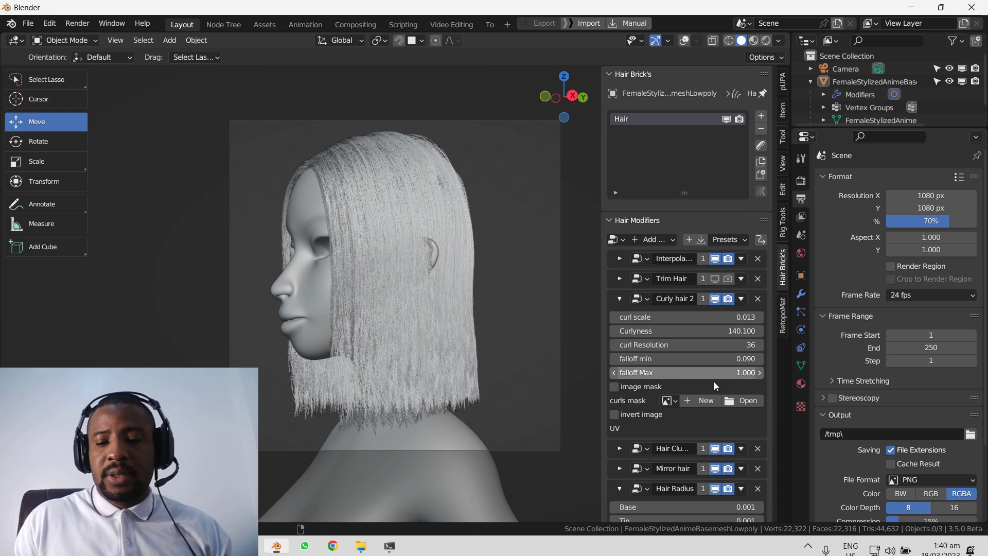
{"action": "scroll", "coordinate": [712, 394], "scroll_direction": "down", "scroll_amount": 1}
{"action": "left_click", "coordinate": [619, 270]}
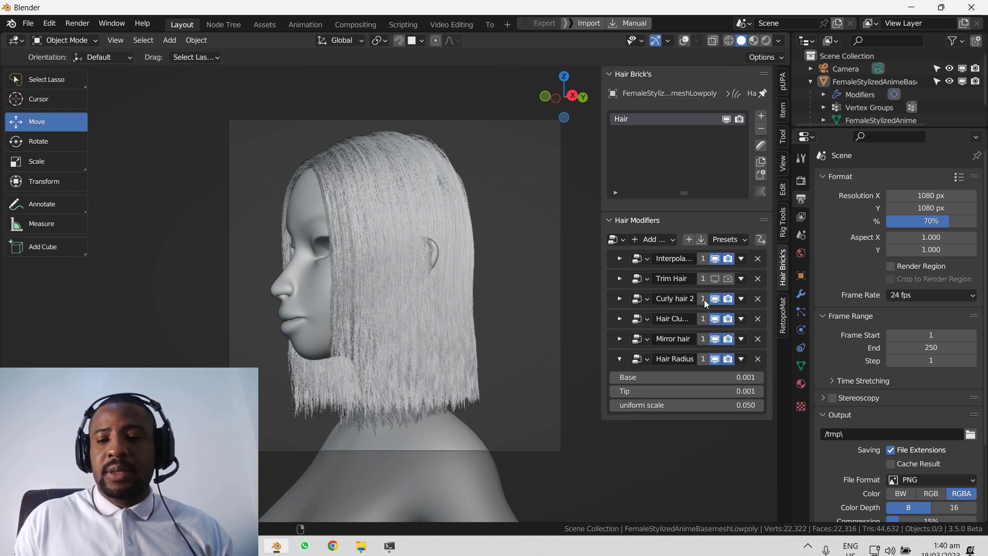
Step: Try moving the Curly hair 2 modifier below the hair clump modifier and undo the reordering
{"action": "left_click", "coordinate": [740, 299]}
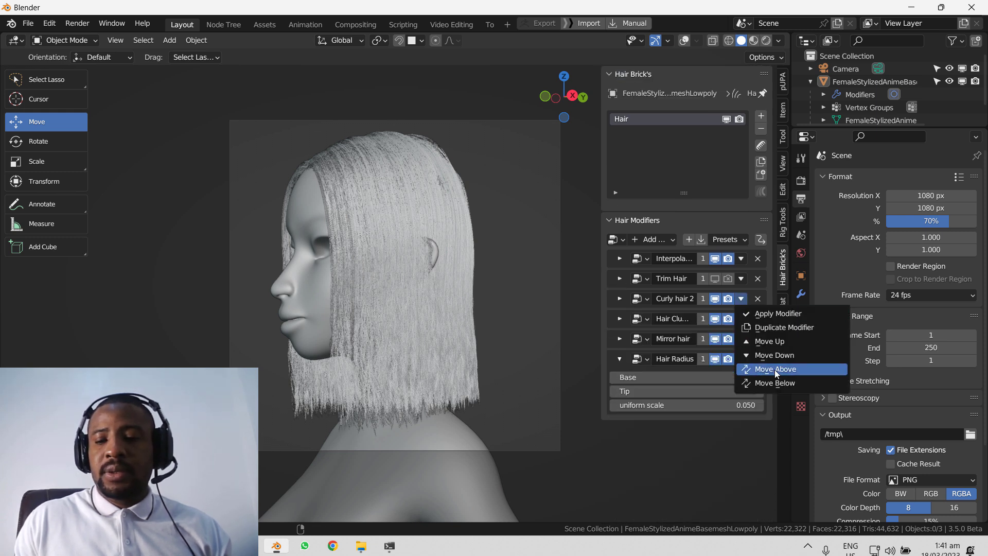
{"action": "left_click", "coordinate": [776, 354]}
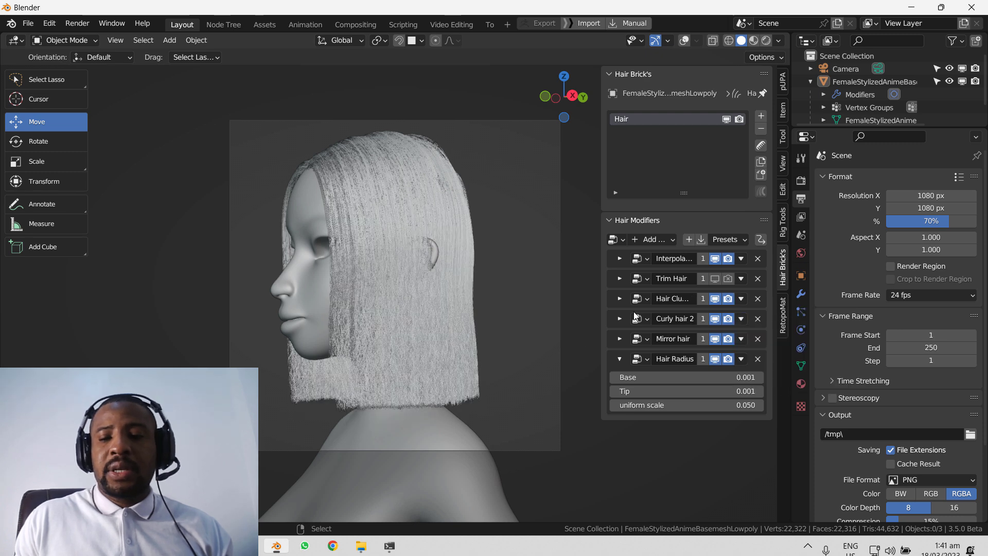
{"action": "key", "text": "ctrl+z"}
{"action": "left_click", "coordinate": [619, 299]}
Step: Turn off Preserve Length in the hair clump modifier and collapse its settings
{"action": "left_click", "coordinate": [620, 319]}
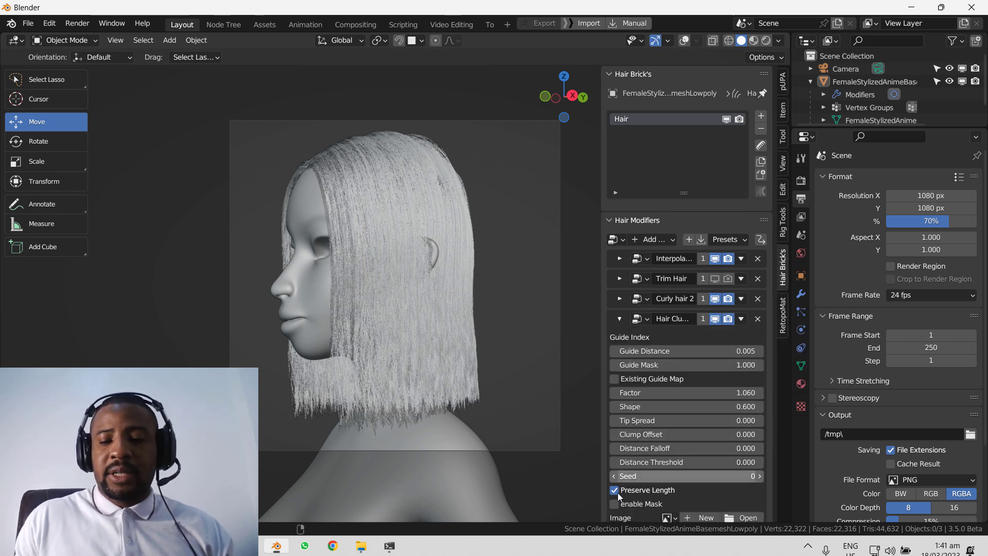
{"action": "left_click", "coordinate": [624, 489]}
{"action": "left_click", "coordinate": [620, 318]}
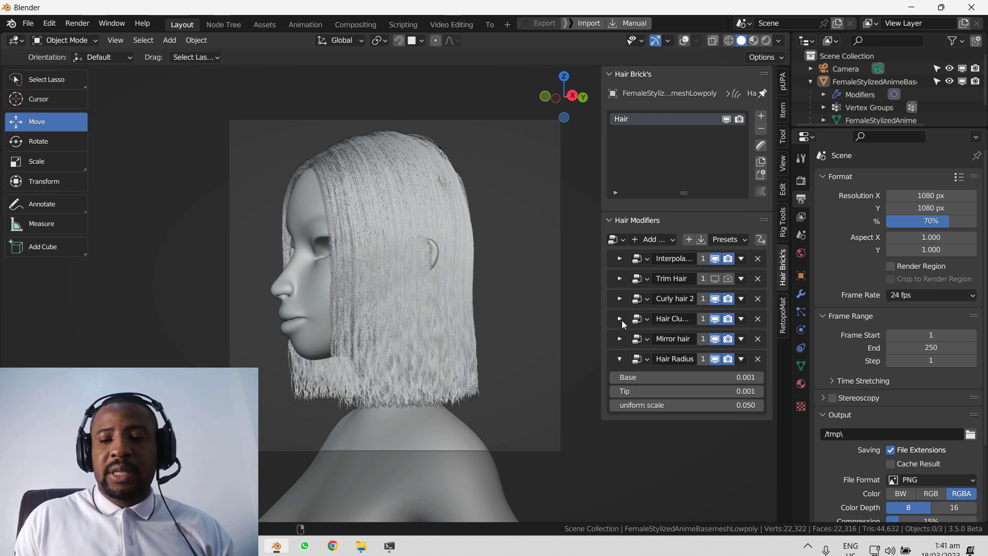
Step: Adjust the Curly hair 2 modifier's falloff min so the curls begin closer to the roots
{"action": "left_click", "coordinate": [619, 300]}
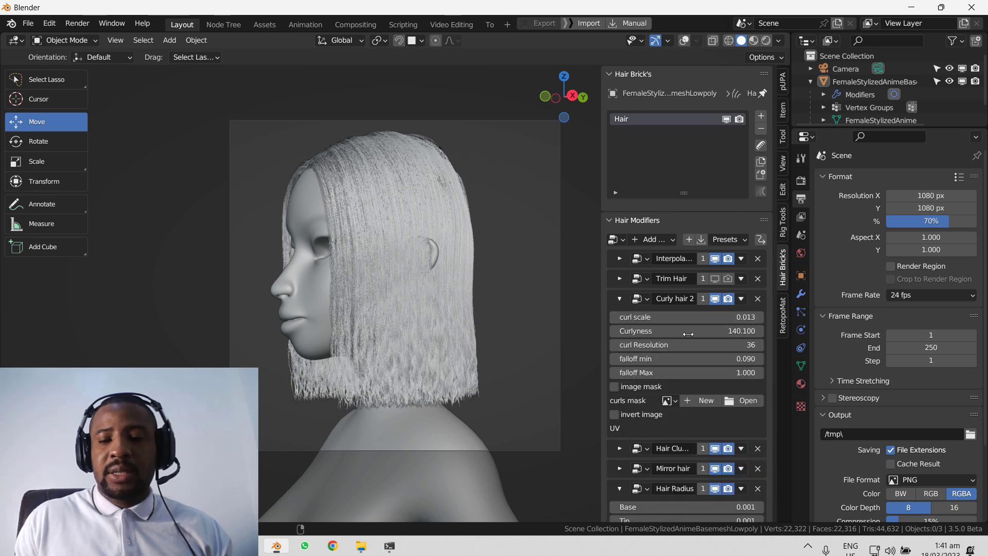
{"action": "left_click_drag", "start_coordinate": [706, 360], "coordinate": [649, 359]}
{"action": "scroll", "coordinate": [449, 325], "scroll_direction": "up", "scroll_amount": 3}
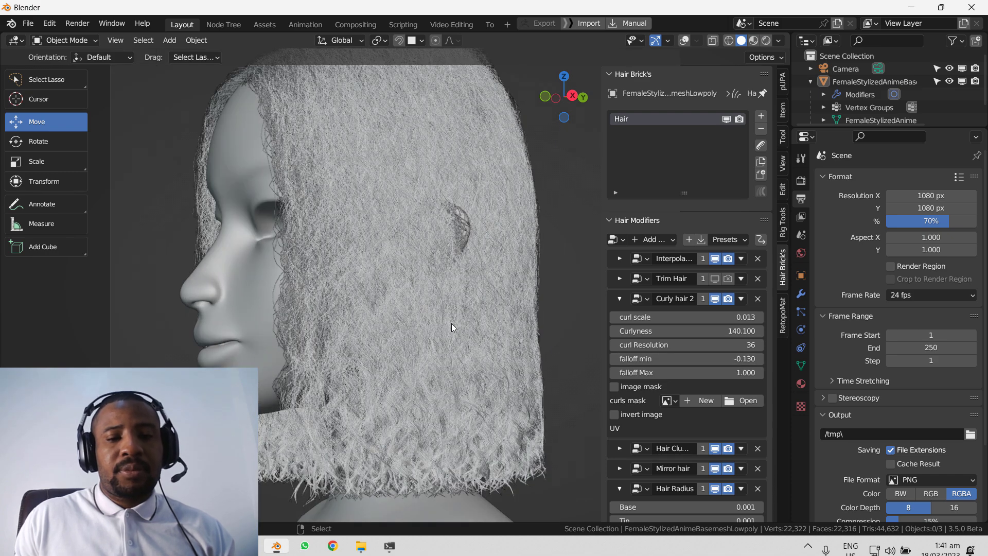
{"action": "left_click_drag", "start_coordinate": [684, 358], "coordinate": [718, 359]}
Step: Render the camera view to check the adjusted curls, and collapse the Curly hair 2 settings
{"action": "key", "text": "KP_0"}
{"action": "key", "text": "F12"}
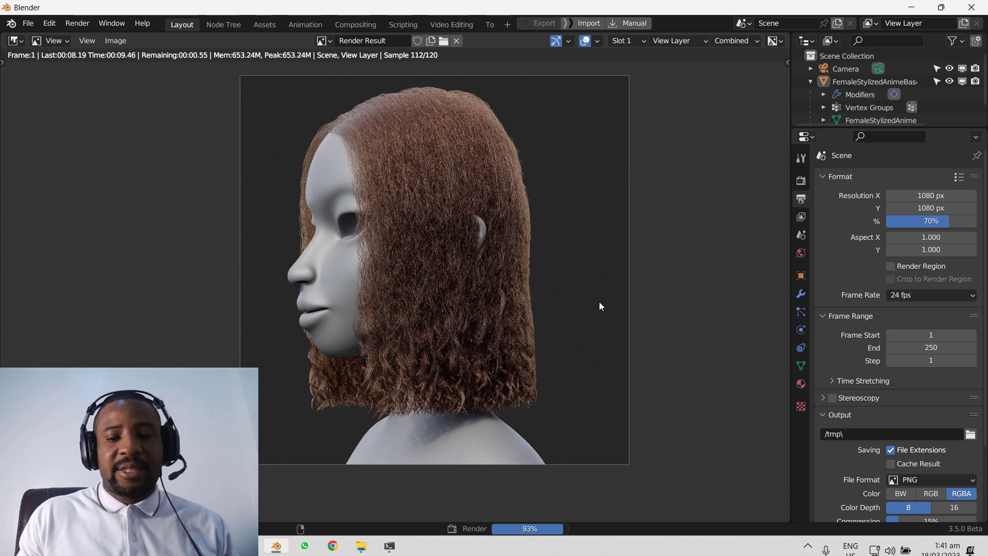
{"action": "scroll", "coordinate": [612, 301], "scroll_direction": "up", "scroll_amount": 1}
{"action": "scroll", "coordinate": [611, 299], "scroll_direction": "down", "scroll_amount": 2}
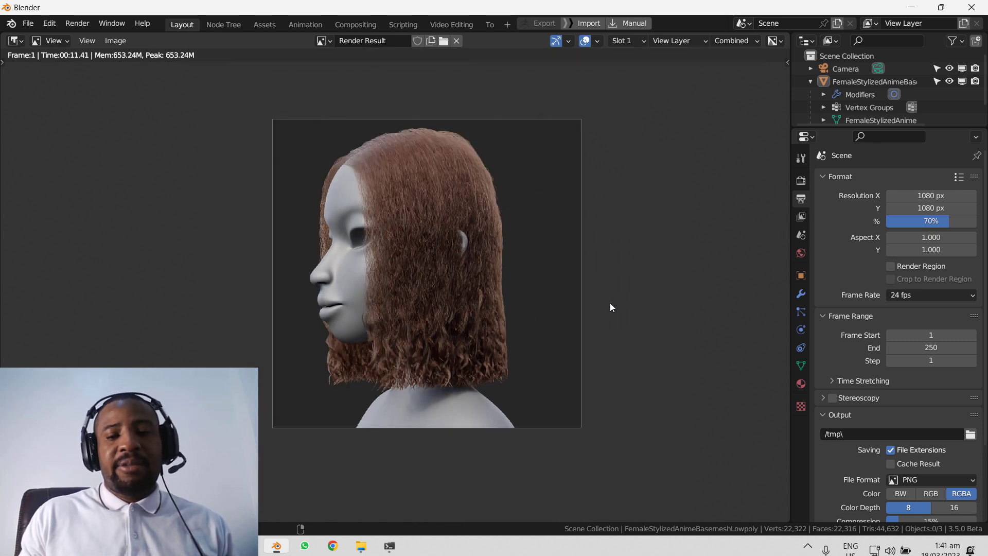
{"action": "key", "text": "Escape"}
{"action": "left_click", "coordinate": [621, 300]}
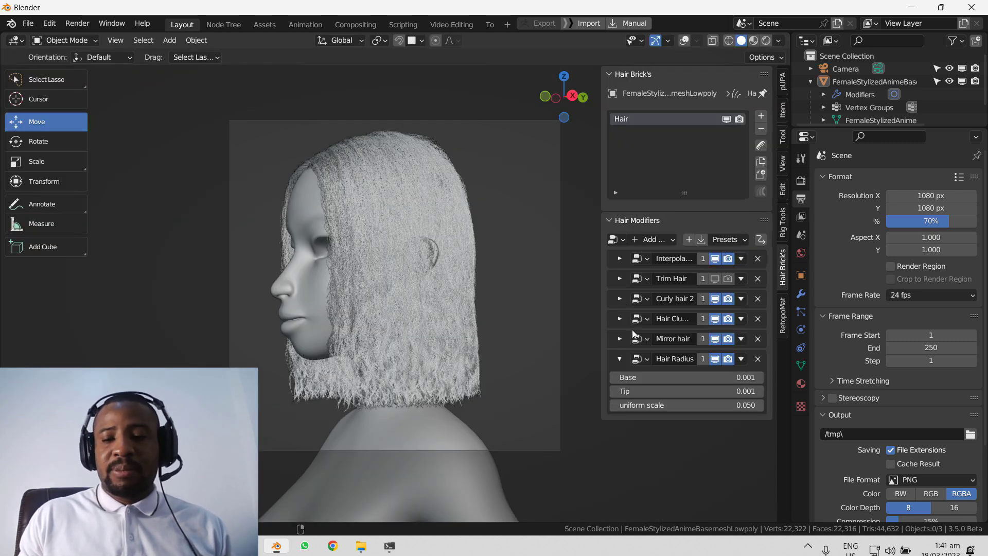
Step: Compare the hair with the hair clump modifier off and on, and set its Factor to 0.8 after trying 0.7
{"action": "left_click", "coordinate": [715, 319]}
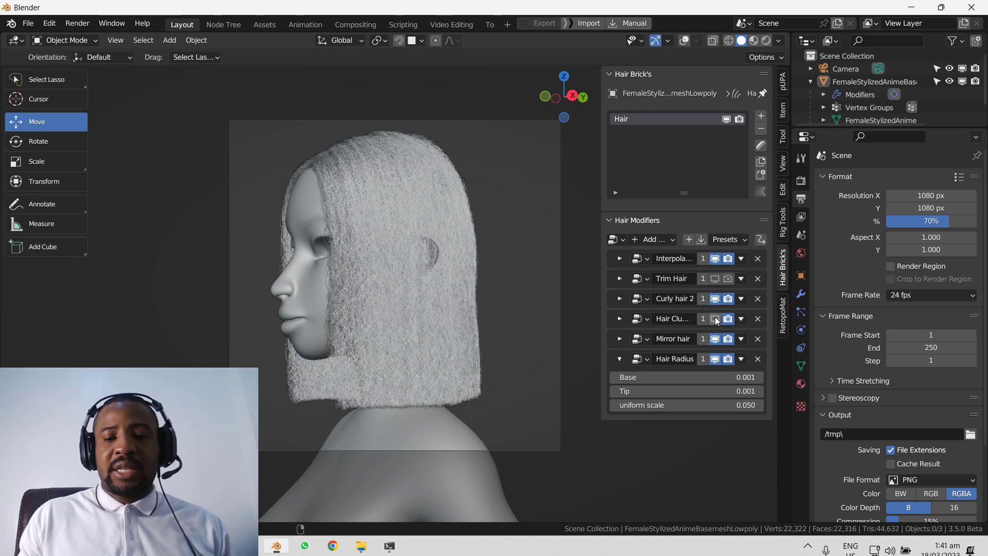
{"action": "left_click", "coordinate": [715, 320]}
{"action": "left_click", "coordinate": [620, 319]}
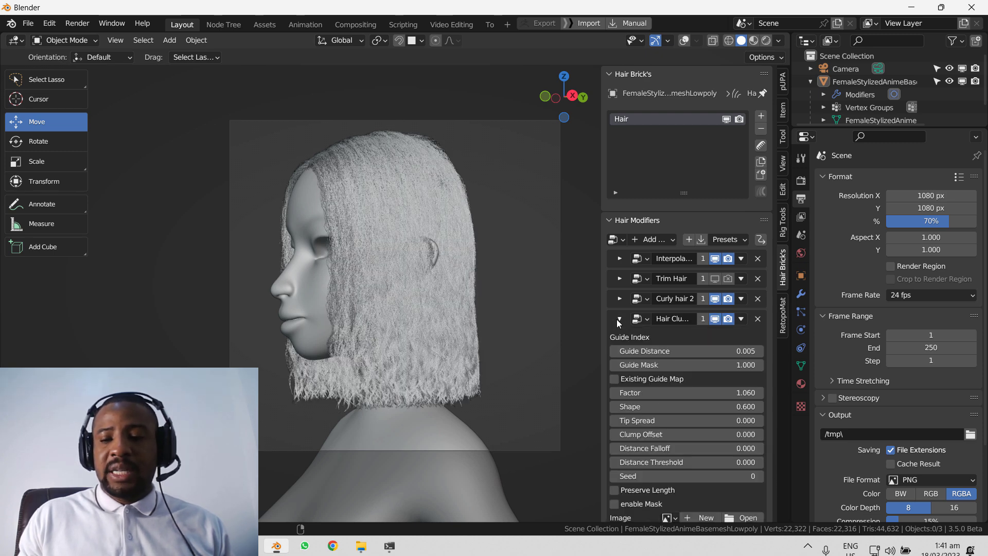
{"action": "left_click", "coordinate": [710, 394]}
{"action": "type", "text": ".7"}
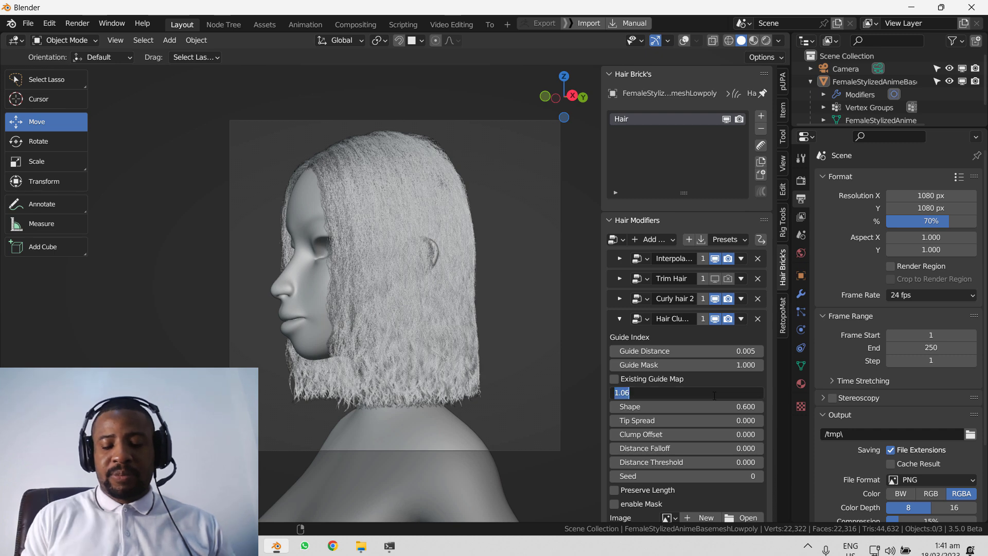
{"action": "key", "text": "Return"}
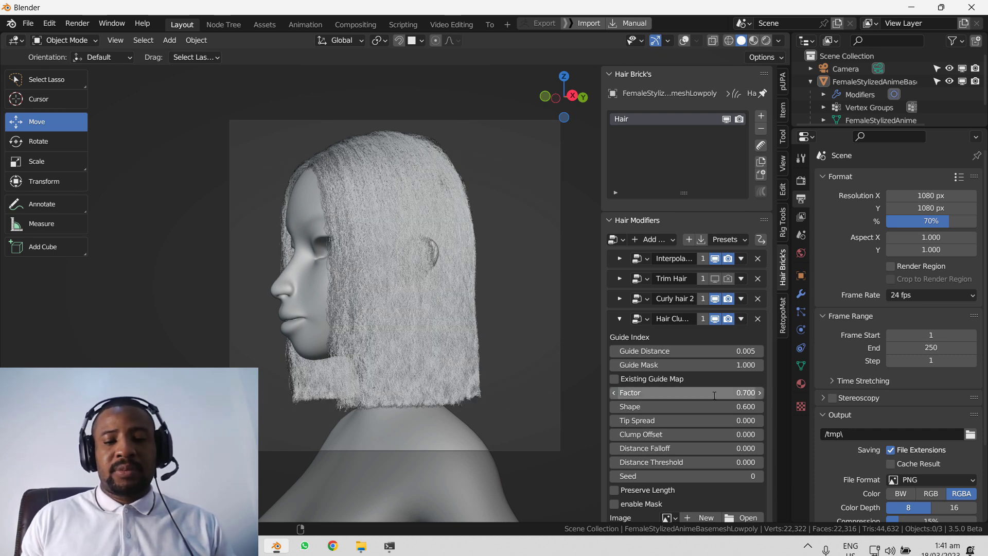
{"action": "left_click", "coordinate": [714, 394]}
{"action": "type", "text": ".8"}
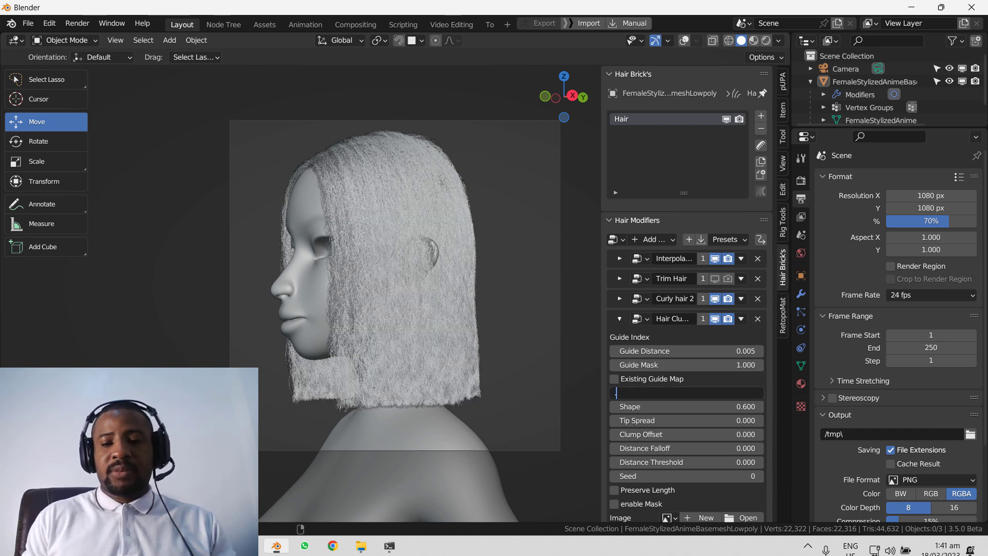
{"action": "key", "text": "Return"}
Step: Try Shape values of 1, 0.2 and 0.1 in the hair clump modifier
{"action": "left_click", "coordinate": [715, 407]}
{"action": "type", "text": "1"}
{"action": "key", "text": "Return"}
{"action": "left_click", "coordinate": [735, 408]}
{"action": "key", "text": "BackSpace"}
{"action": "type", "text": ".2"}
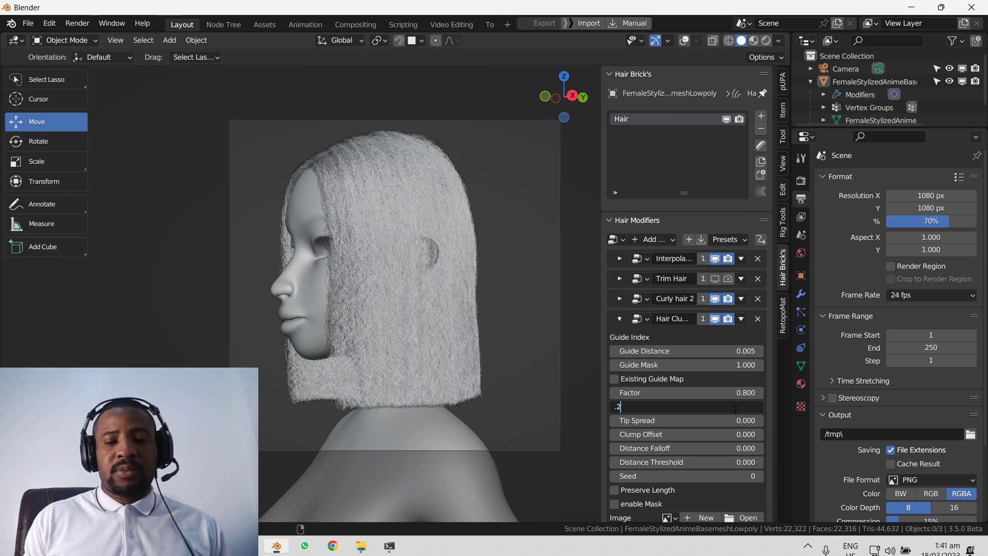
{"action": "key", "text": "Return"}
{"action": "left_click", "coordinate": [734, 407]}
{"action": "type", "text": ".1"}
{"action": "key", "text": "Return"}
{"action": "scroll", "coordinate": [549, 338], "scroll_direction": "up", "scroll_amount": 1}
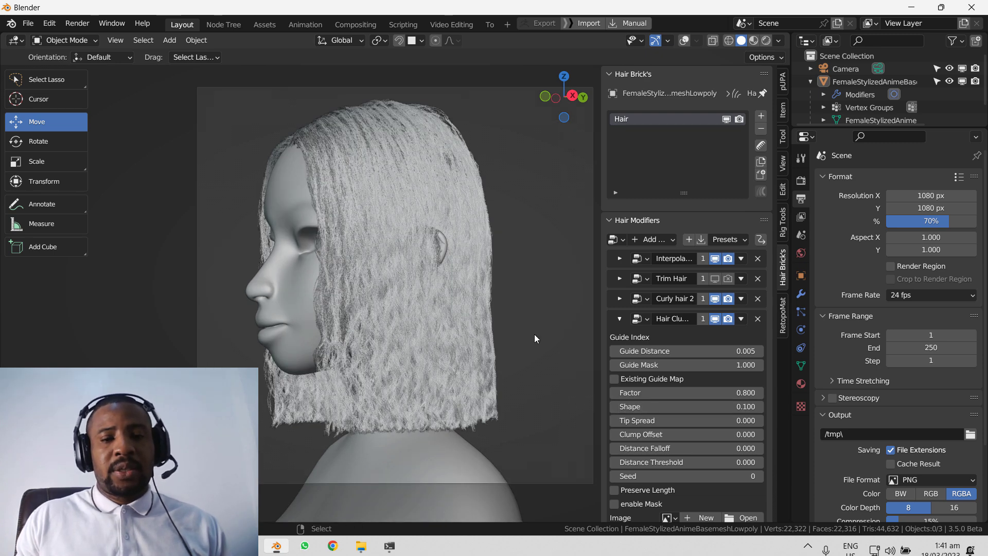
Step: Set the hair clump modifier's Shape to 0.06
{"action": "left_click_drag", "start_coordinate": [717, 409], "coordinate": [711, 409]}
{"action": "left_click", "coordinate": [717, 409]}
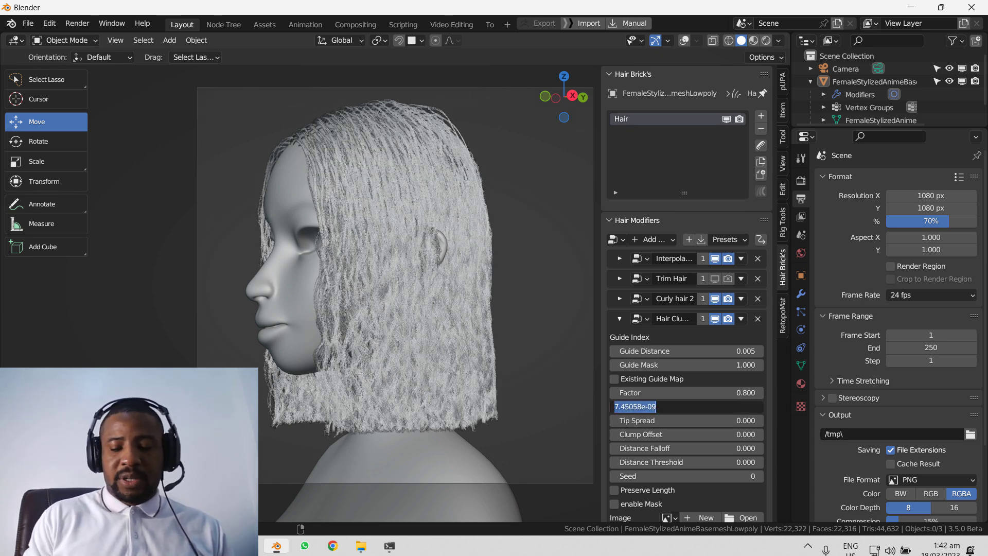
{"action": "type", "text": ".06"}
{"action": "key", "text": "Return"}
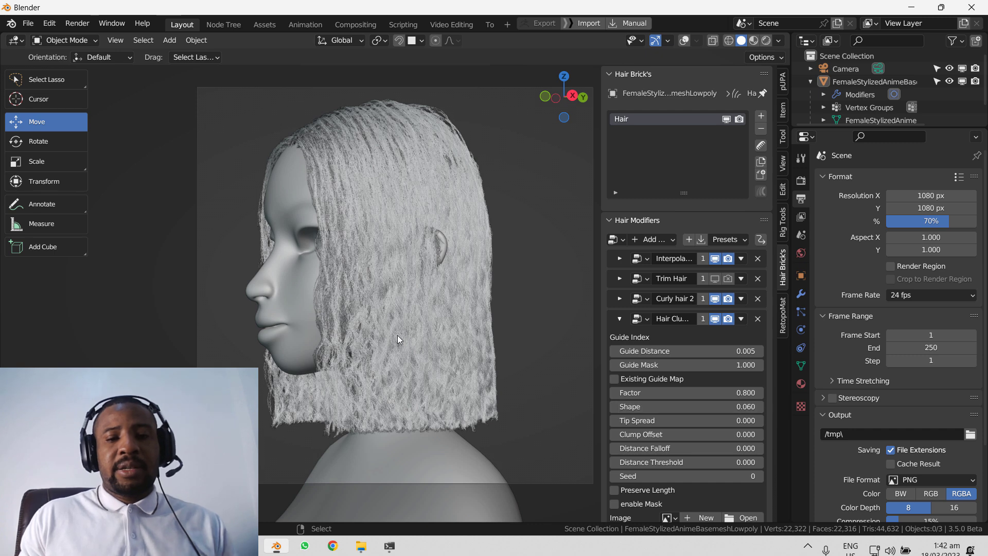
Step: Render the camera view, examine the clumped strands, and close the render
{"action": "key", "text": "F12"}
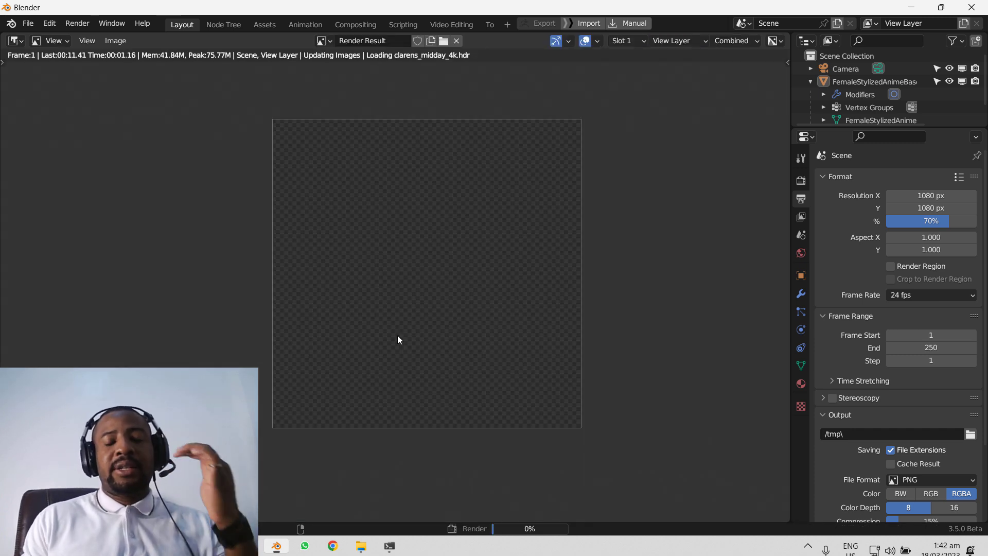
{"action": "scroll", "coordinate": [509, 261], "scroll_direction": "up", "scroll_amount": 1}
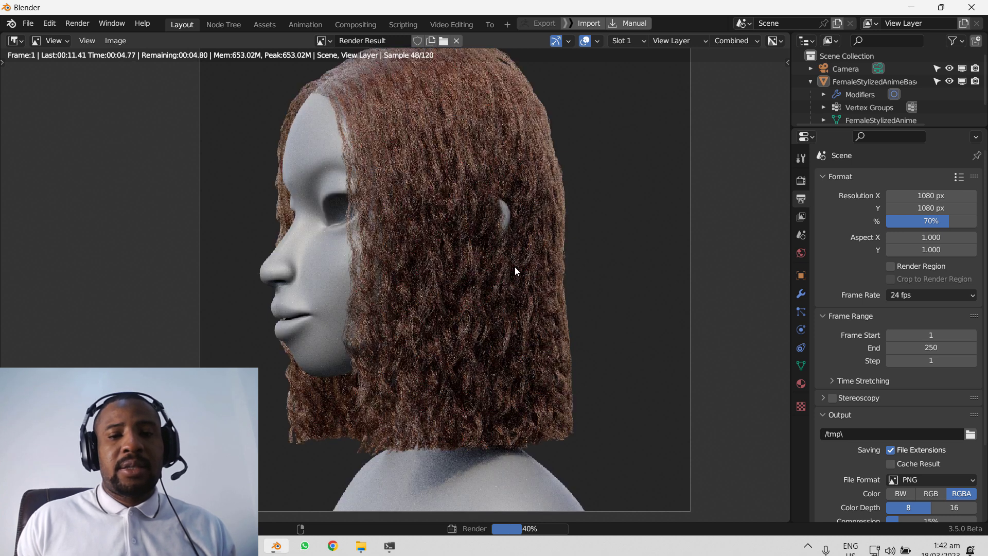
{"action": "scroll", "coordinate": [516, 268], "scroll_direction": "down", "scroll_amount": 2}
{"action": "scroll", "coordinate": [526, 267], "scroll_direction": "up", "scroll_amount": 1}
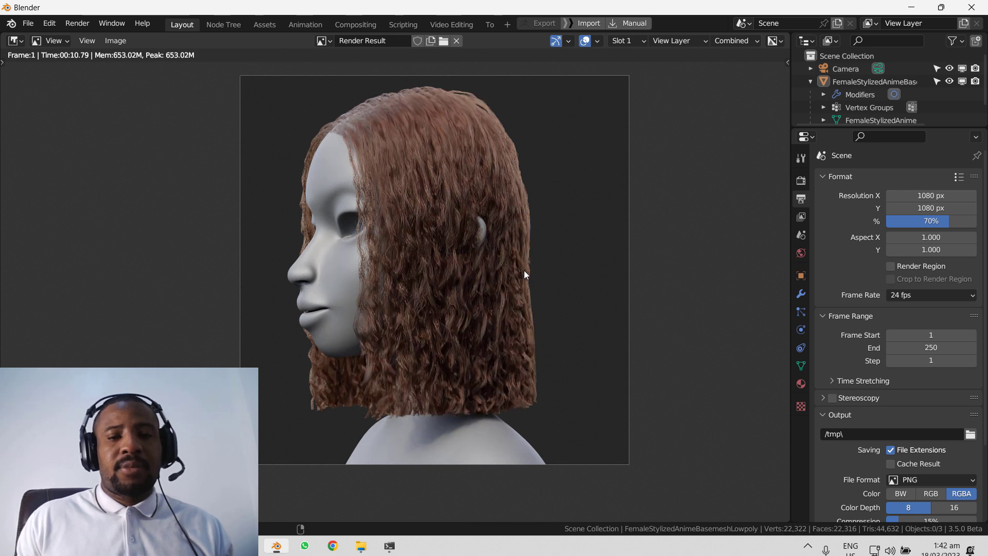
{"action": "key", "text": "Escape"}
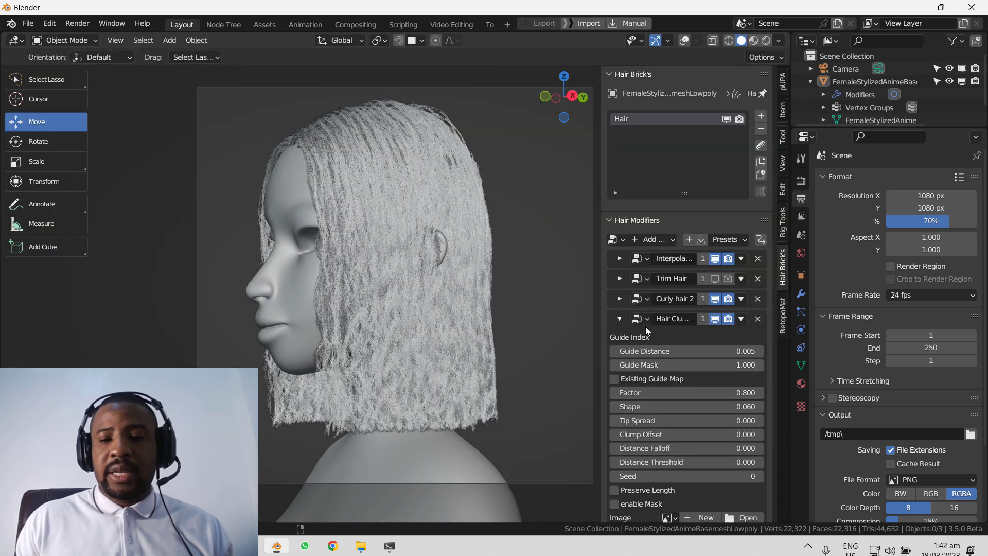
Step: Collapse the hair clump settings and enable the Trim Hair modifier for both viewport and render
{"action": "left_click", "coordinate": [620, 319]}
{"action": "left_click", "coordinate": [715, 278]}
{"action": "left_click", "coordinate": [728, 278]}
Step: Render the camera view to inspect the trimmed hair ends, and close the render
{"action": "key", "text": "F12"}
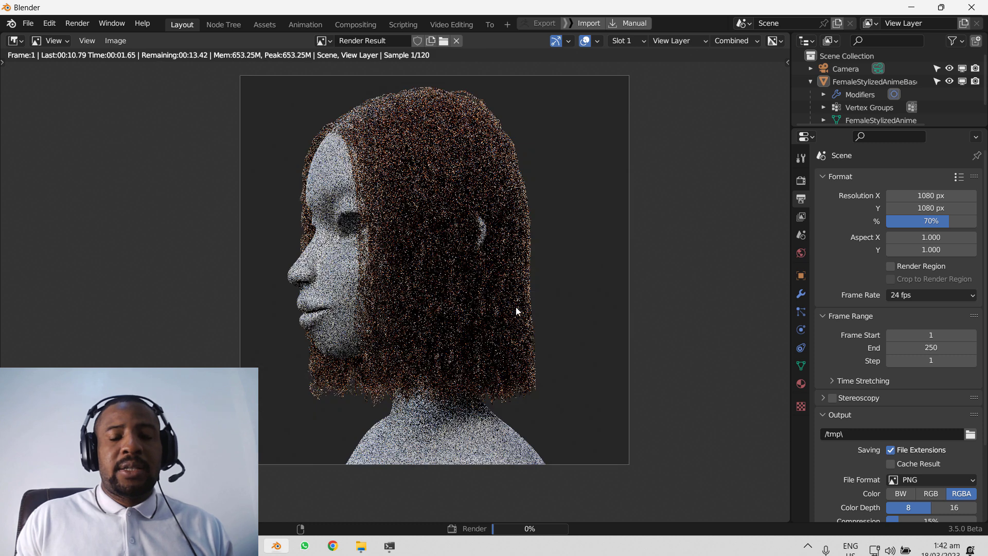
{"action": "scroll", "coordinate": [551, 300], "scroll_direction": "up", "scroll_amount": 1}
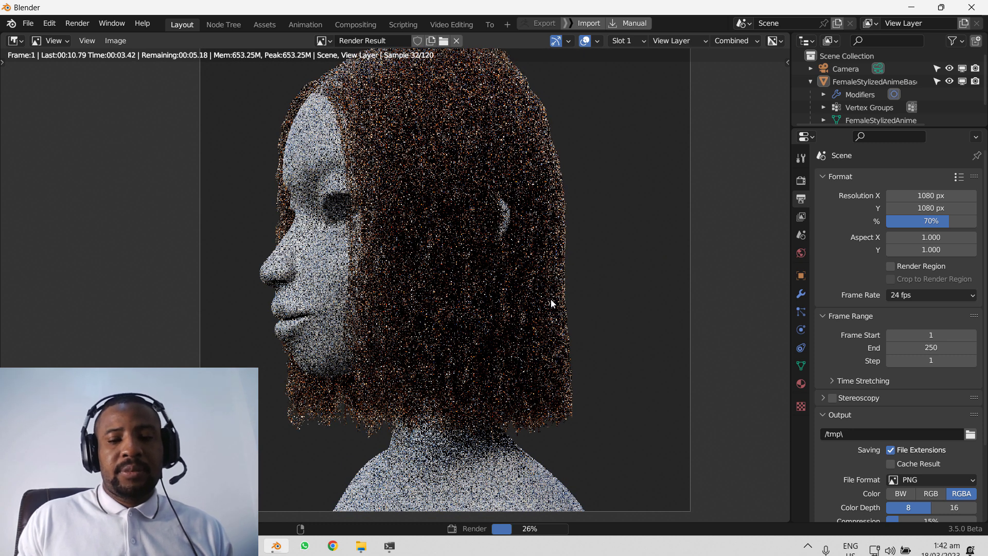
{"action": "scroll", "coordinate": [560, 300], "scroll_direction": "up", "scroll_amount": 2}
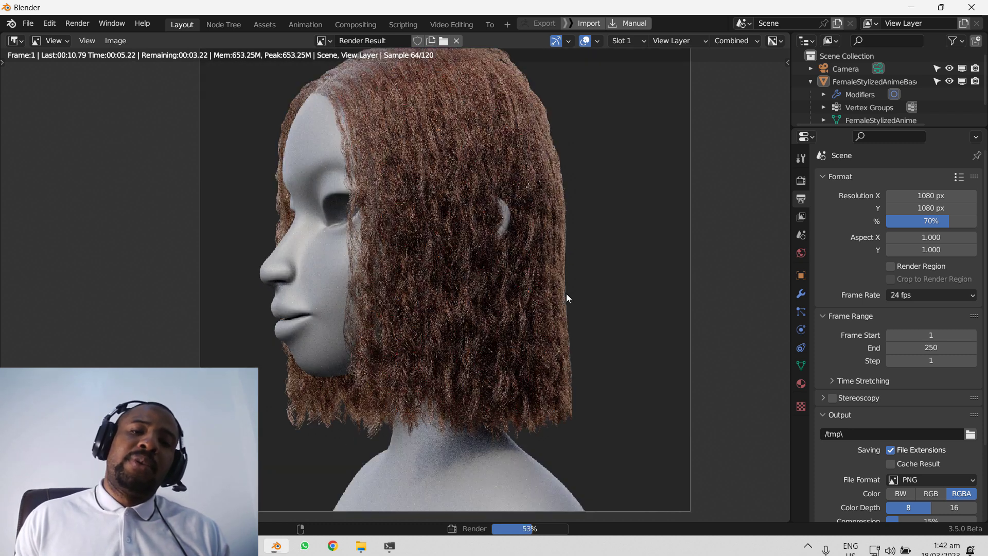
{"action": "scroll", "coordinate": [589, 293], "scroll_direction": "down", "scroll_amount": 1}
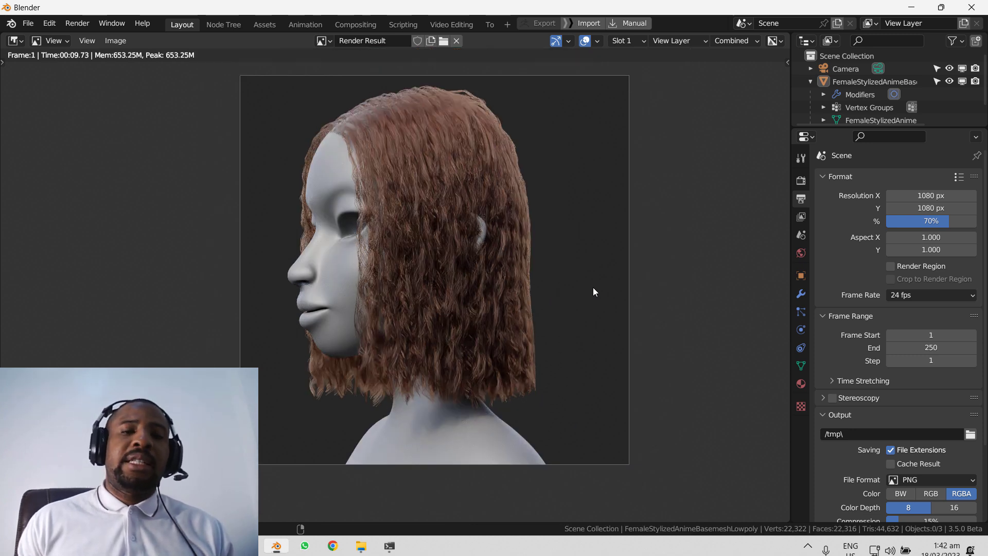
{"action": "scroll", "coordinate": [587, 286], "scroll_direction": "down", "scroll_amount": 2}
{"action": "key", "text": "Escape"}
Step: Turn on Lock Camera to View and orbit the camera around to the front of the face
{"action": "key", "text": "q"}
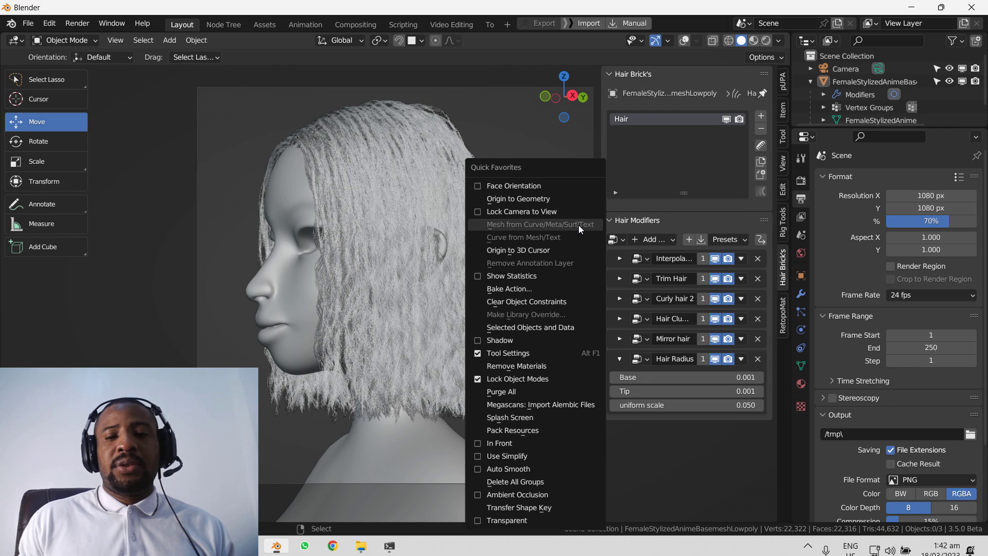
{"action": "left_click", "coordinate": [557, 213]}
{"action": "middle_click_drag", "start_coordinate": [479, 304], "coordinate": [561, 304]}
Step: Preview the hair in Rendered shading while orbiting the camera to a side profile of the head, and return to Solid shading
{"action": "key", "text": "z"}
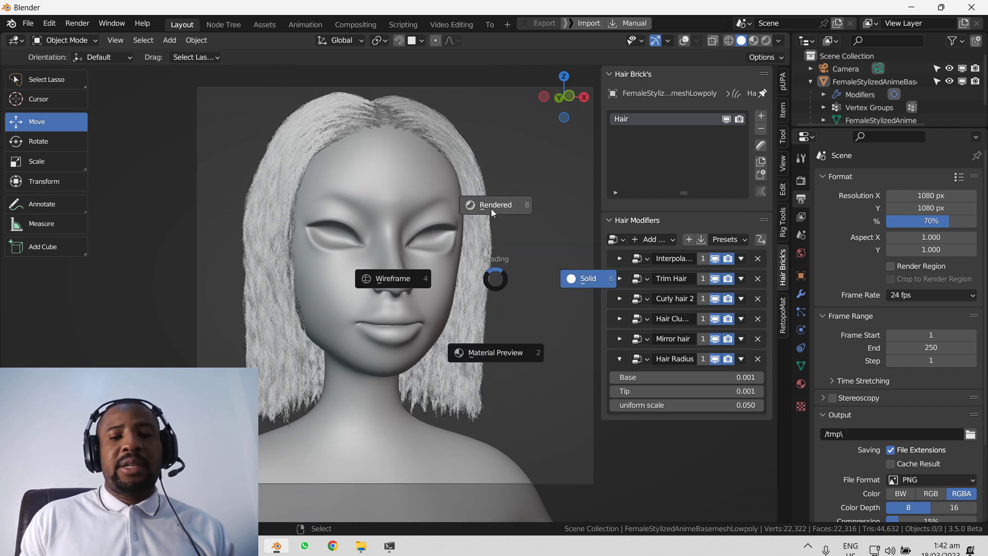
{"action": "left_click", "coordinate": [493, 208]}
{"action": "middle_click_drag", "start_coordinate": [475, 274], "coordinate": [499, 283]}
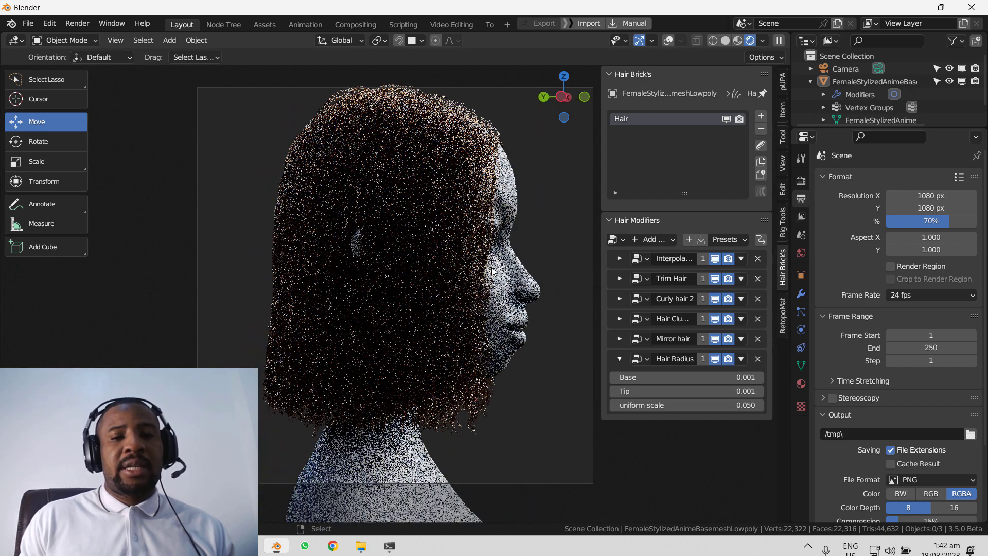
{"action": "middle_click_drag", "start_coordinate": [357, 310], "coordinate": [472, 300]}
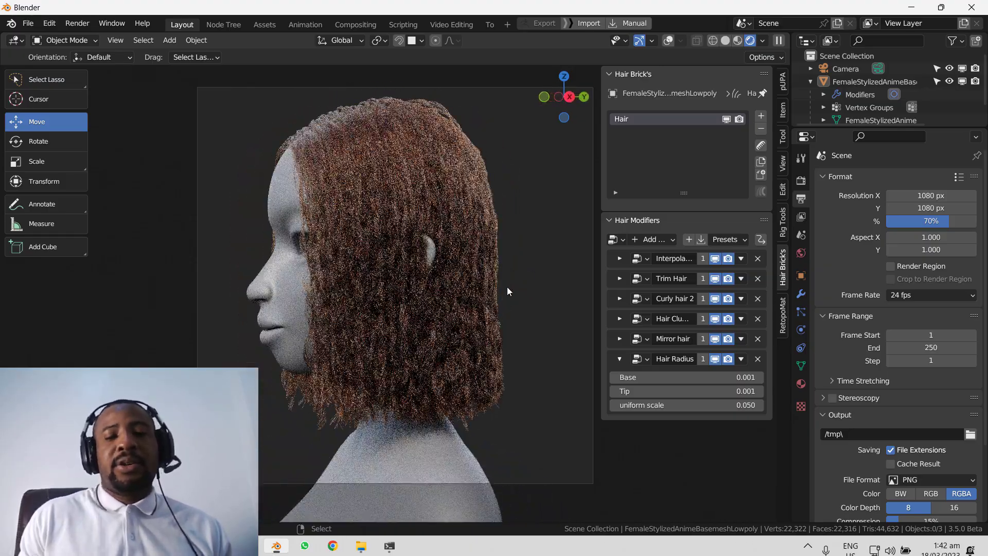
{"action": "key", "text": "z"}
{"action": "left_click", "coordinate": [613, 266]}
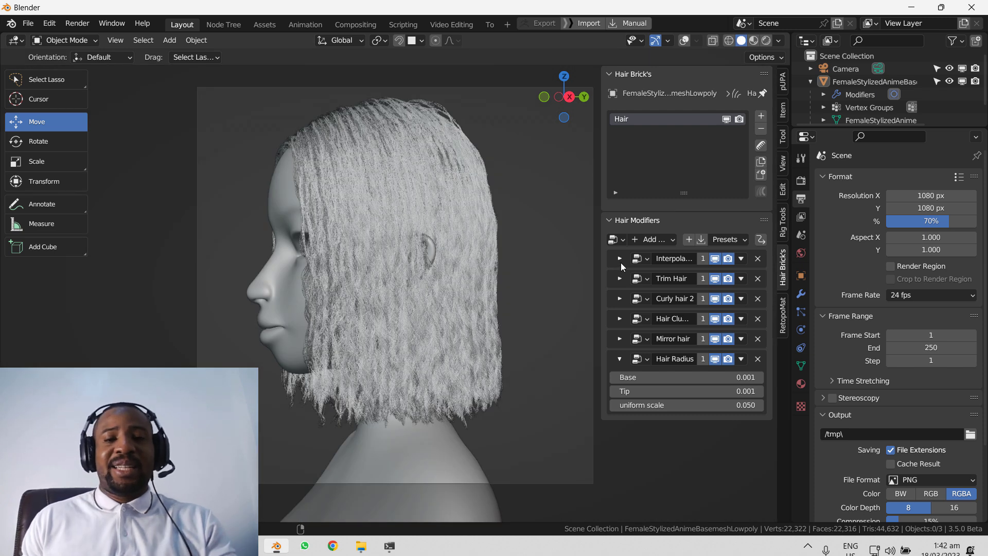
Step: Render the new side-profile camera view and inspect the hair strands and ends up close
{"action": "key", "text": "F12"}
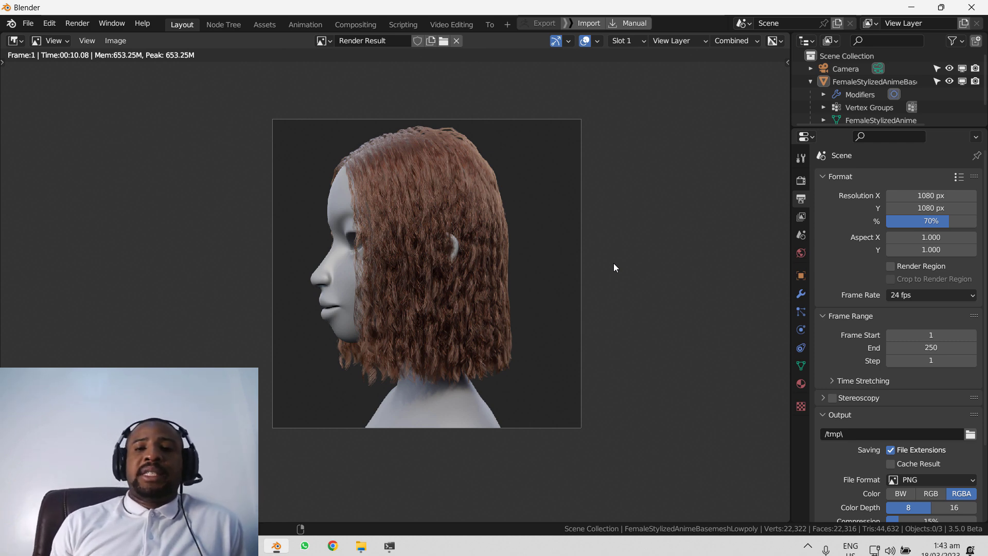
{"action": "scroll", "coordinate": [563, 239], "scroll_direction": "up", "scroll_amount": 4}
{"action": "middle_click_drag", "start_coordinate": [515, 273], "coordinate": [516, 280]}
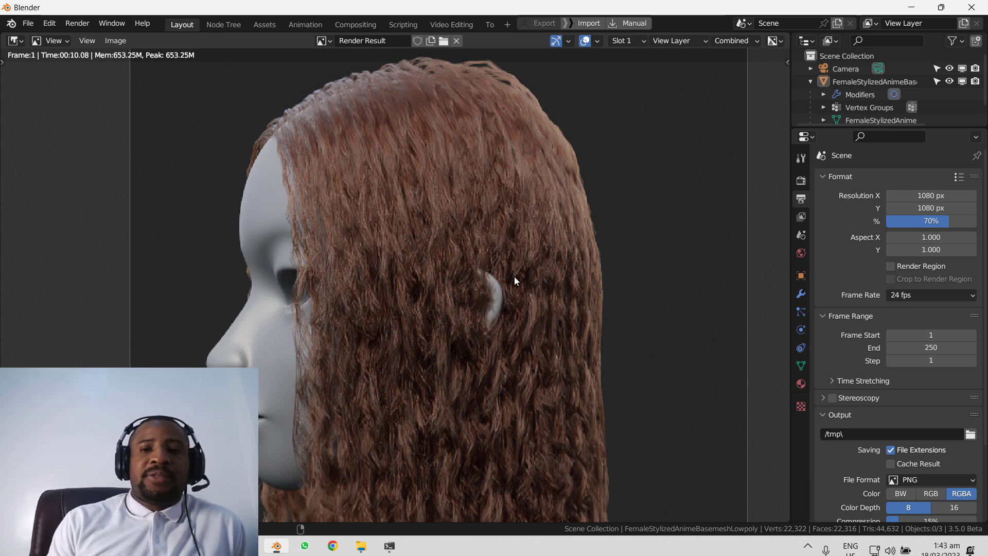
{"action": "scroll", "coordinate": [479, 283], "scroll_direction": "down", "scroll_amount": 2}
{"action": "scroll", "coordinate": [504, 321], "scroll_direction": "up", "scroll_amount": 2}
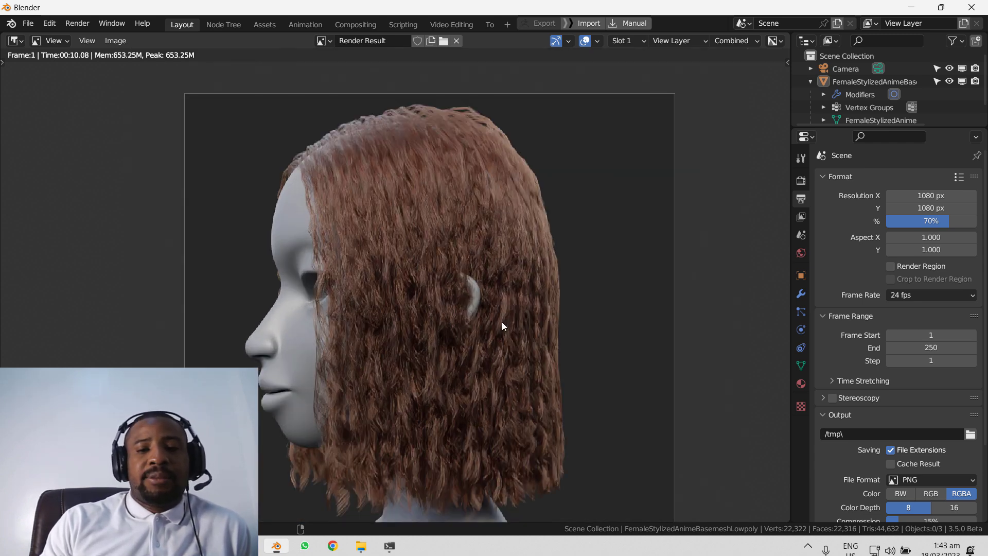
{"action": "scroll", "coordinate": [495, 322], "scroll_direction": "down", "scroll_amount": 1}
{"action": "middle_click_drag", "start_coordinate": [491, 359], "coordinate": [512, 310]}
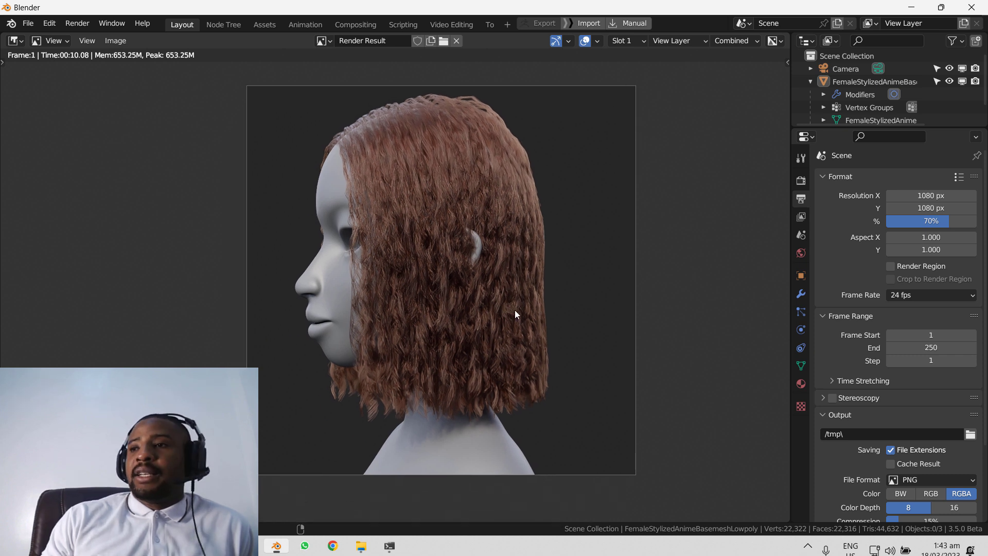